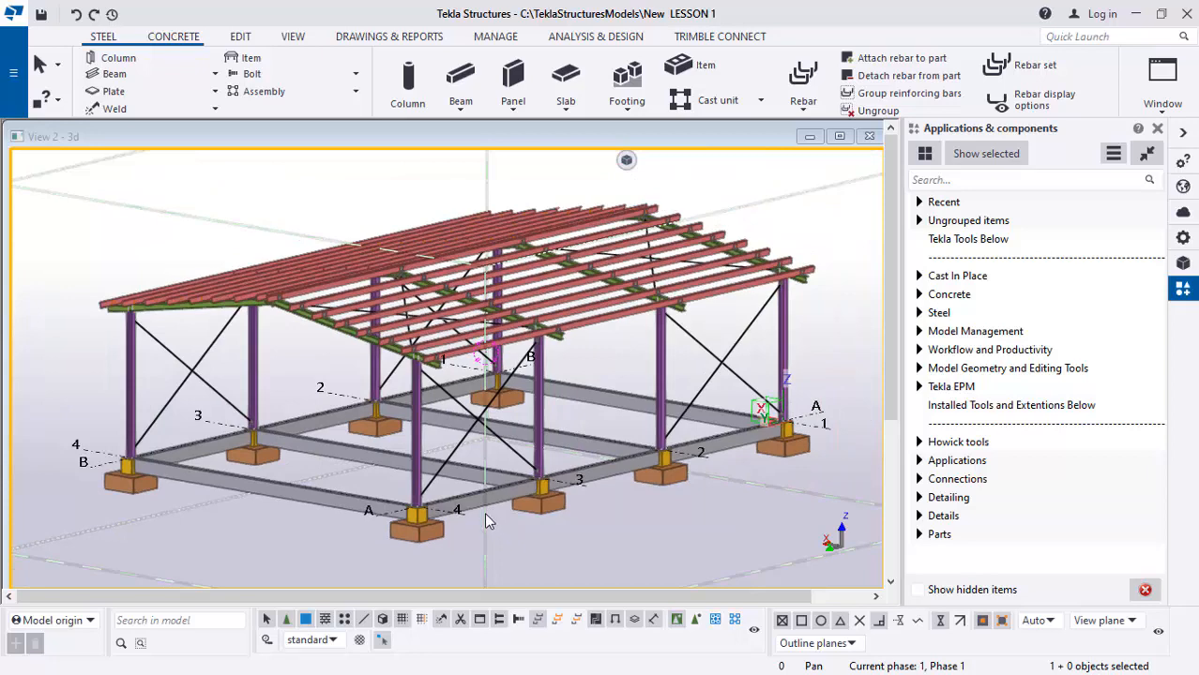
Step: View the bar bending schedule sample picture in Photos, and return to the Tekla Structures model
scroll(486, 516, up, 1)
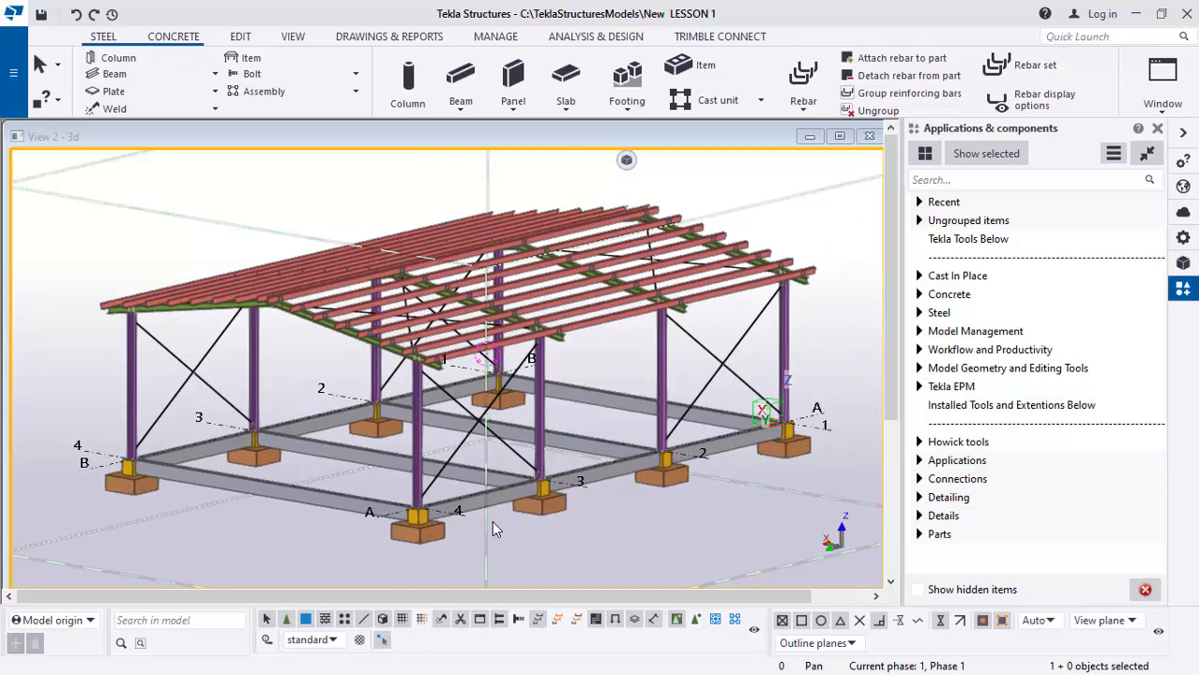
scroll(490, 525, down, 1)
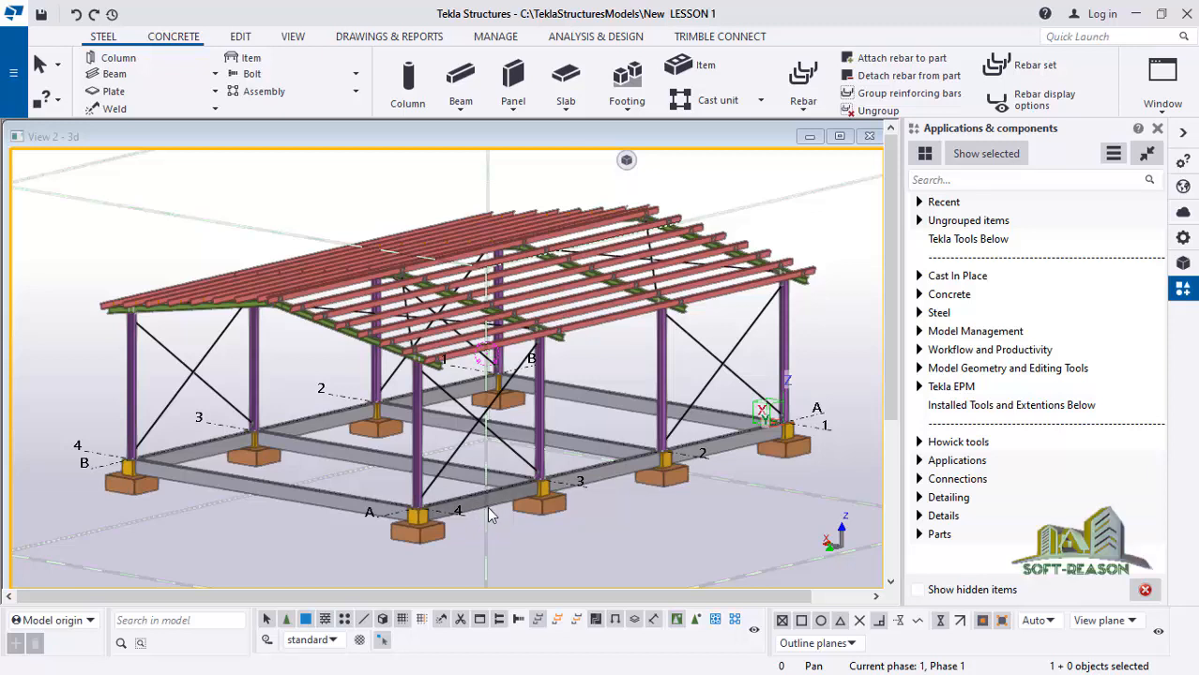
key(alt+Tab)
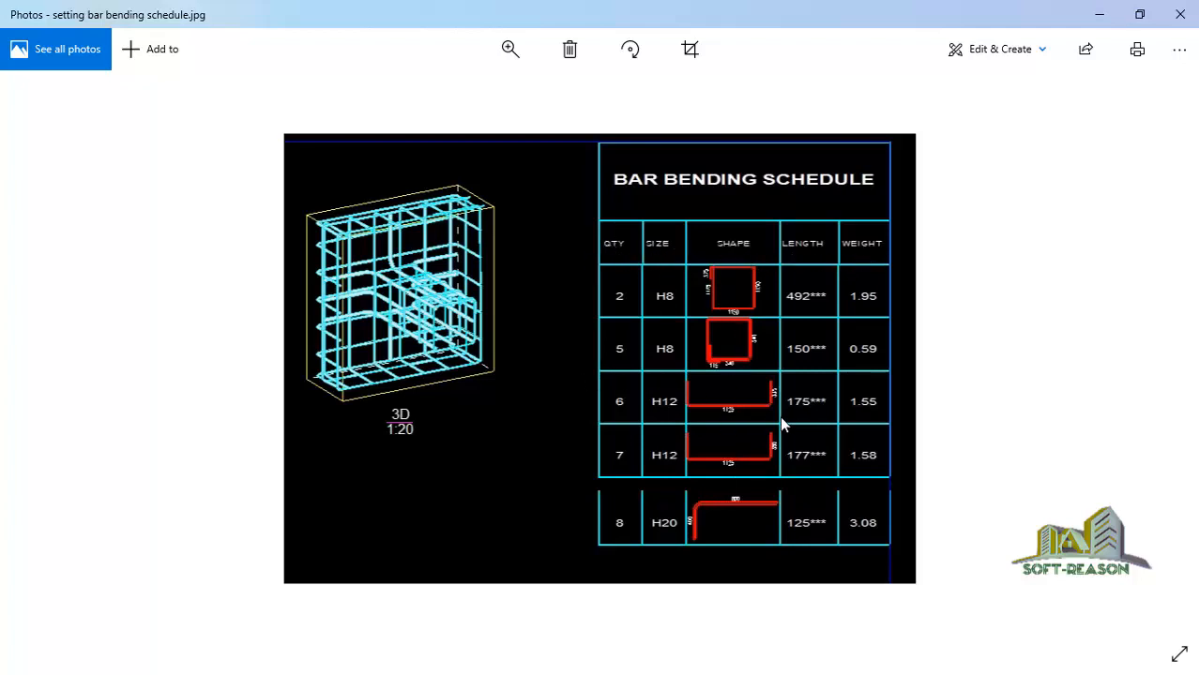
key(alt+Tab)
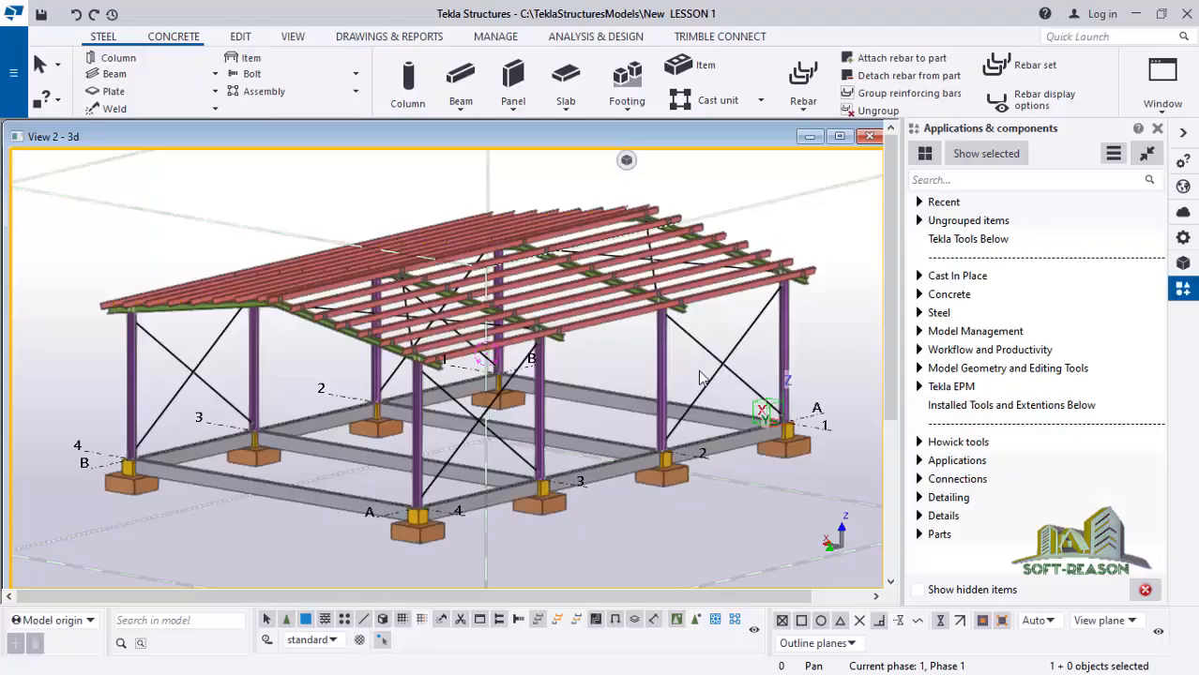
Step: Show the model parts as wireframe and examine the reinforcement in the pad footings and ground beams
scroll(401, 438, up, 1)
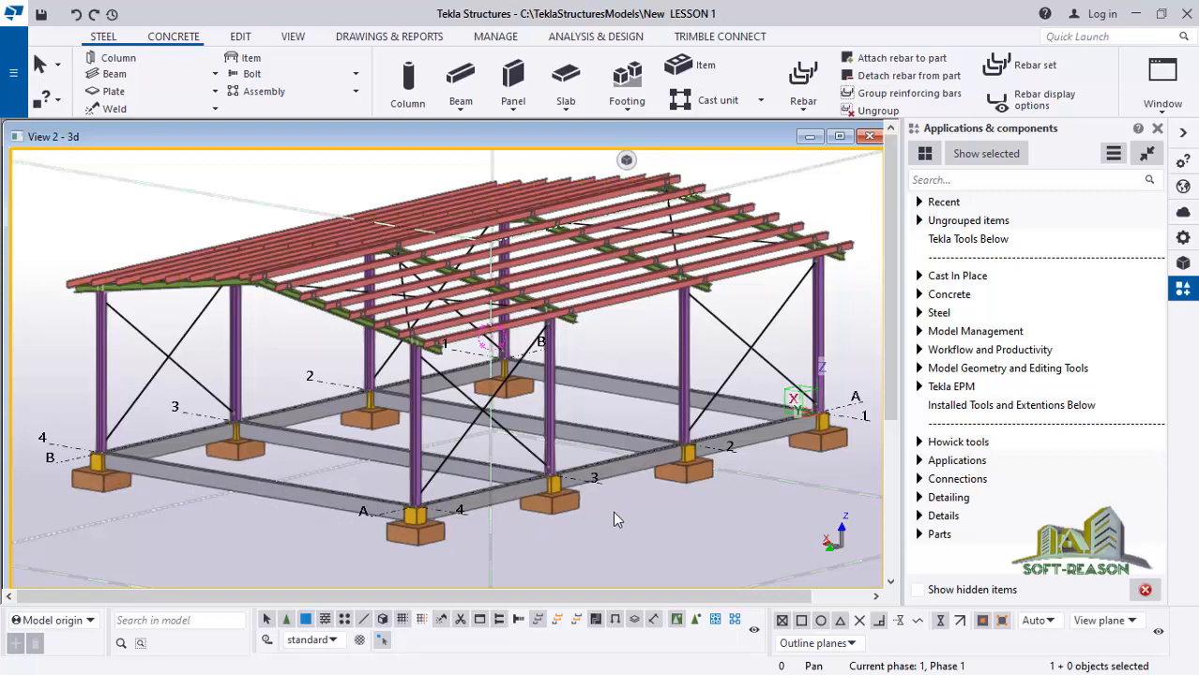
key(ctrl+2)
scroll(461, 532, up, 2)
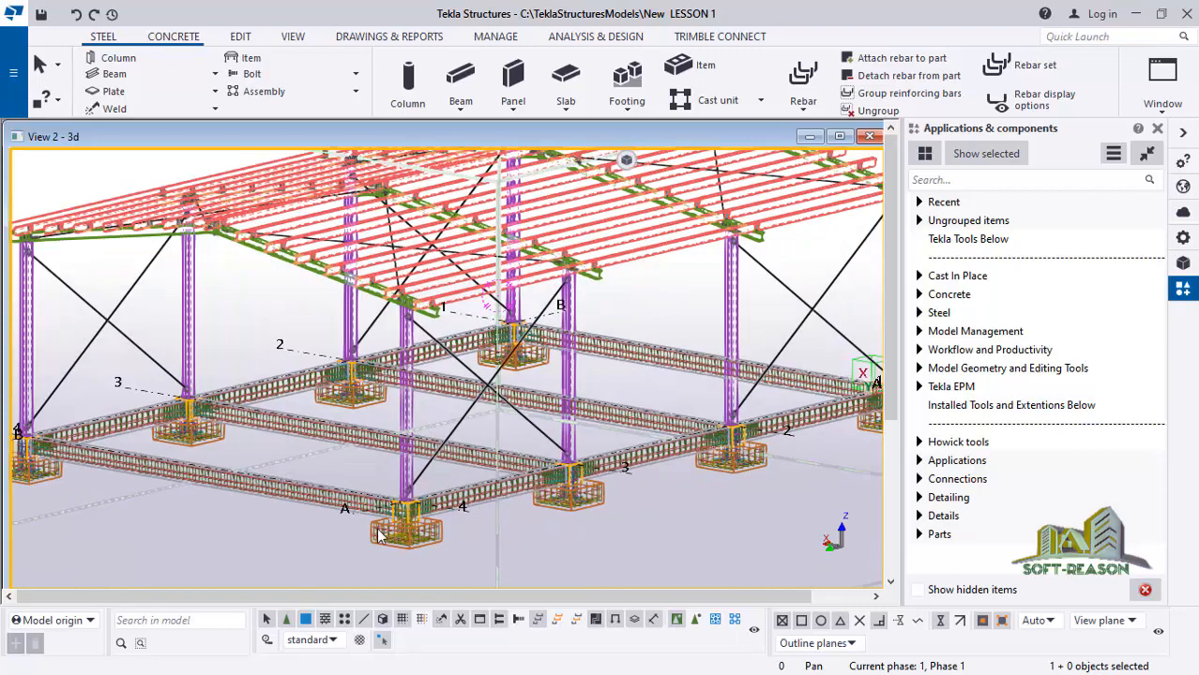
scroll(380, 535, up, 5)
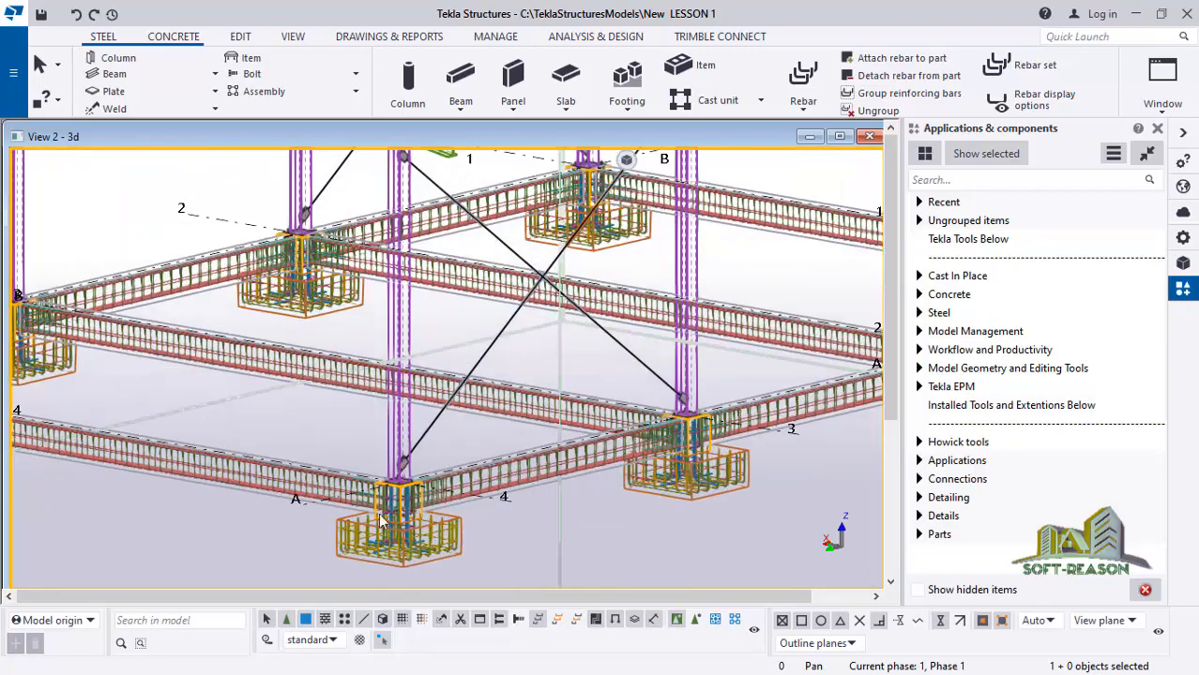
scroll(543, 497, down, 5)
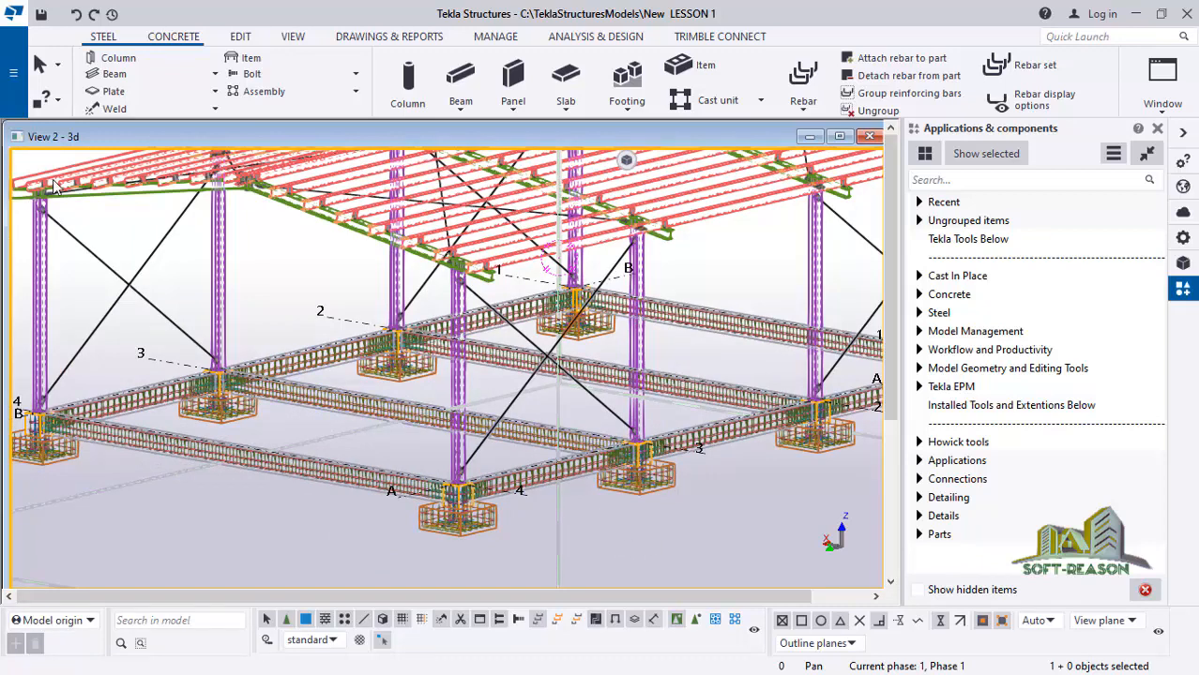
Step: Open the Tekla Template Editor and create a new graphical template
click(11, 77)
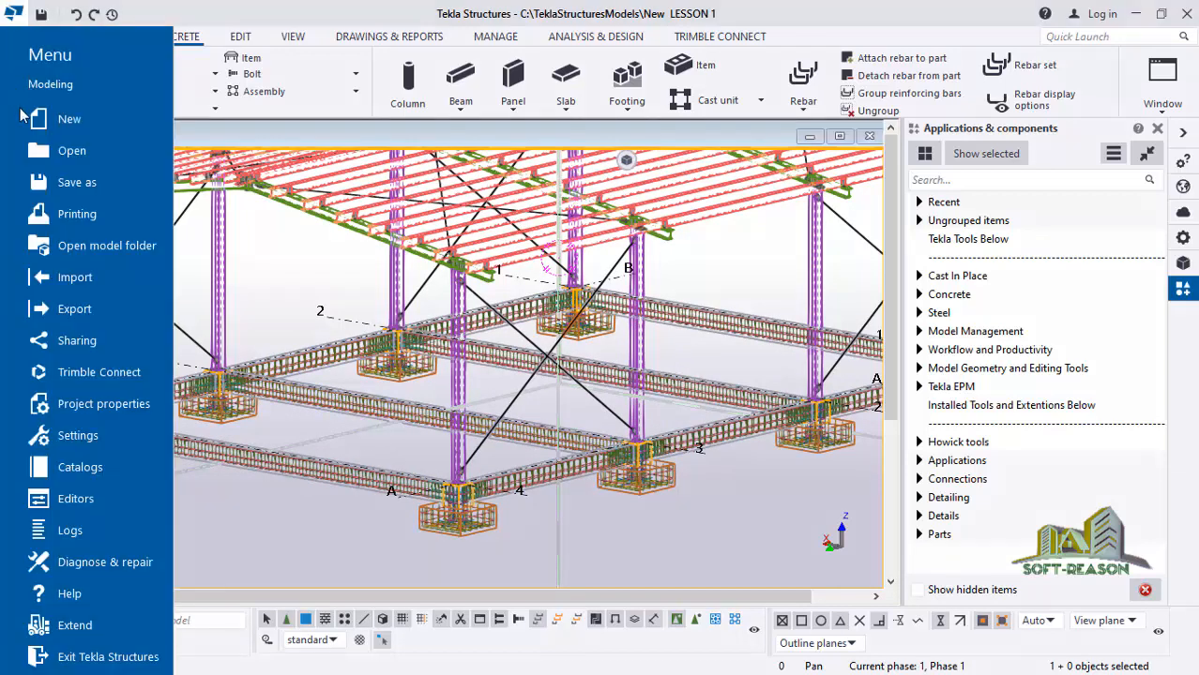
click(80, 506)
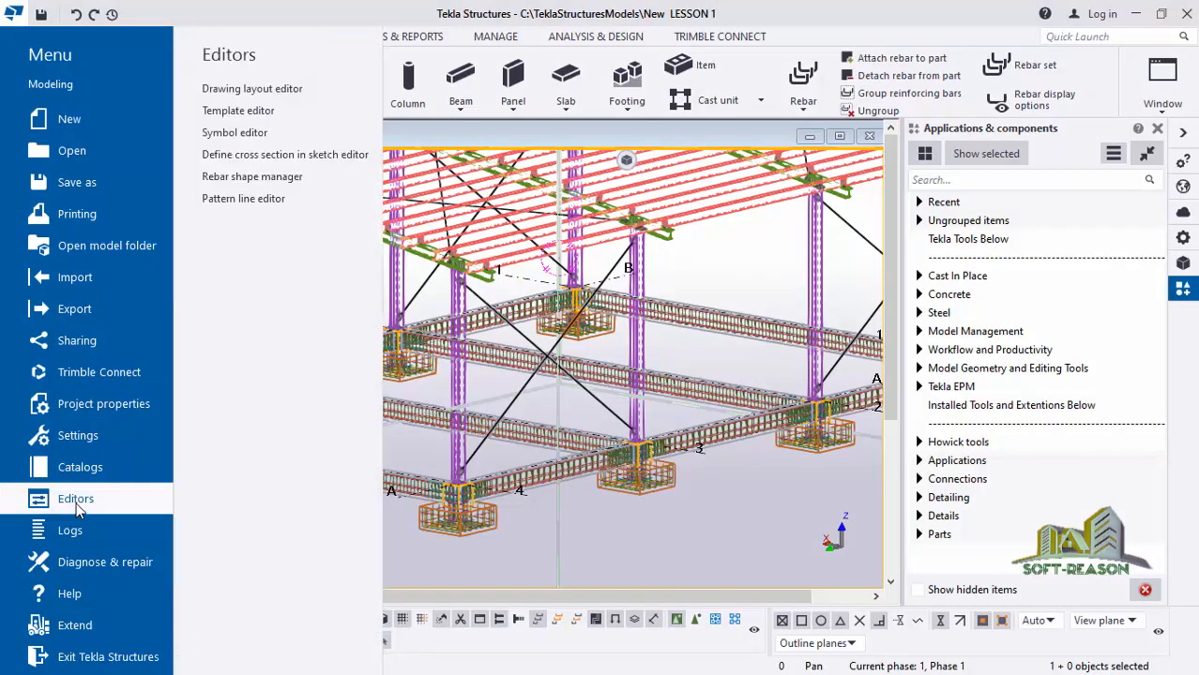
click(246, 113)
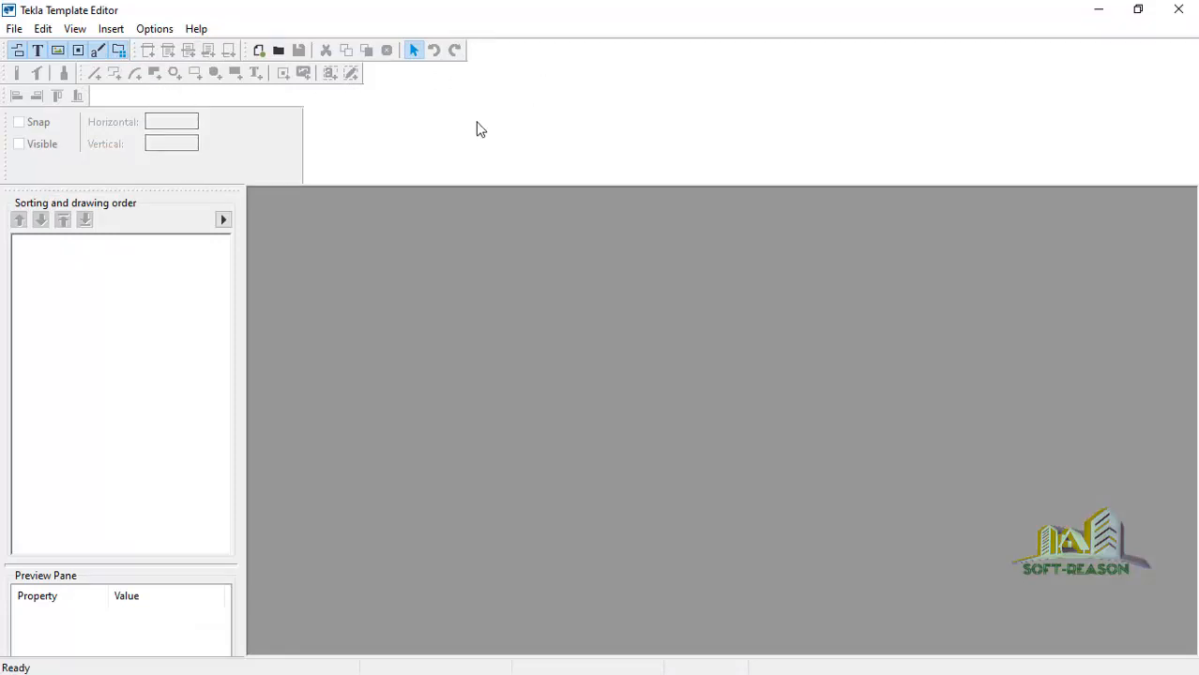
click(259, 50)
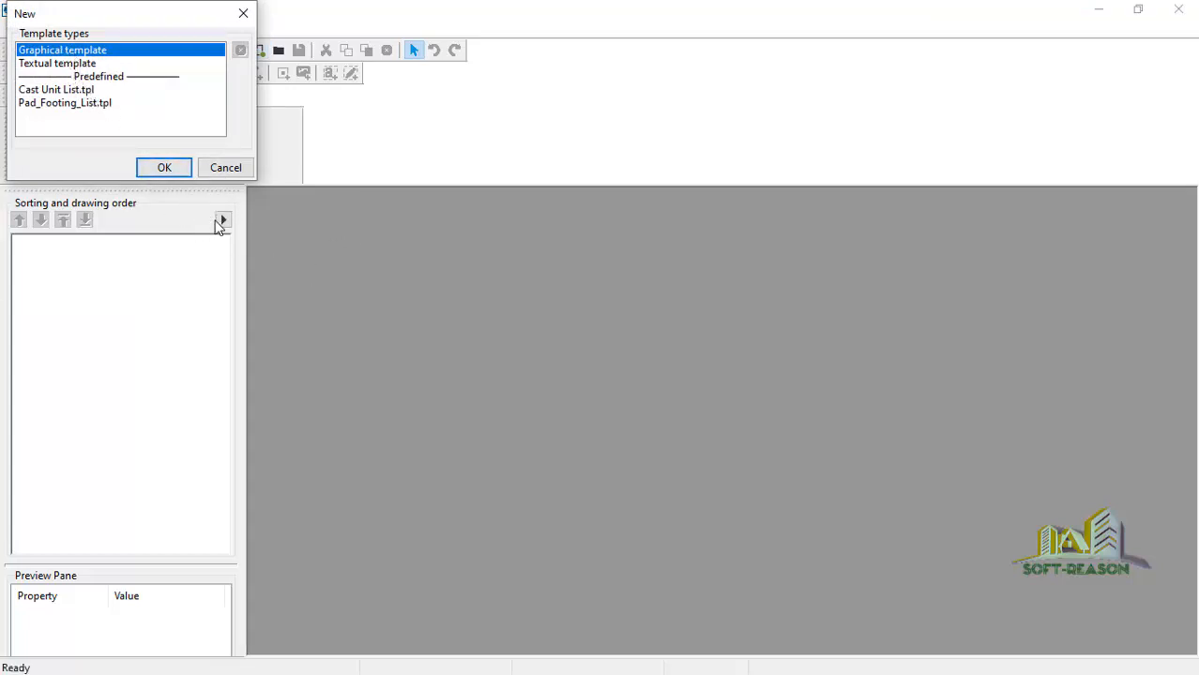
click(175, 173)
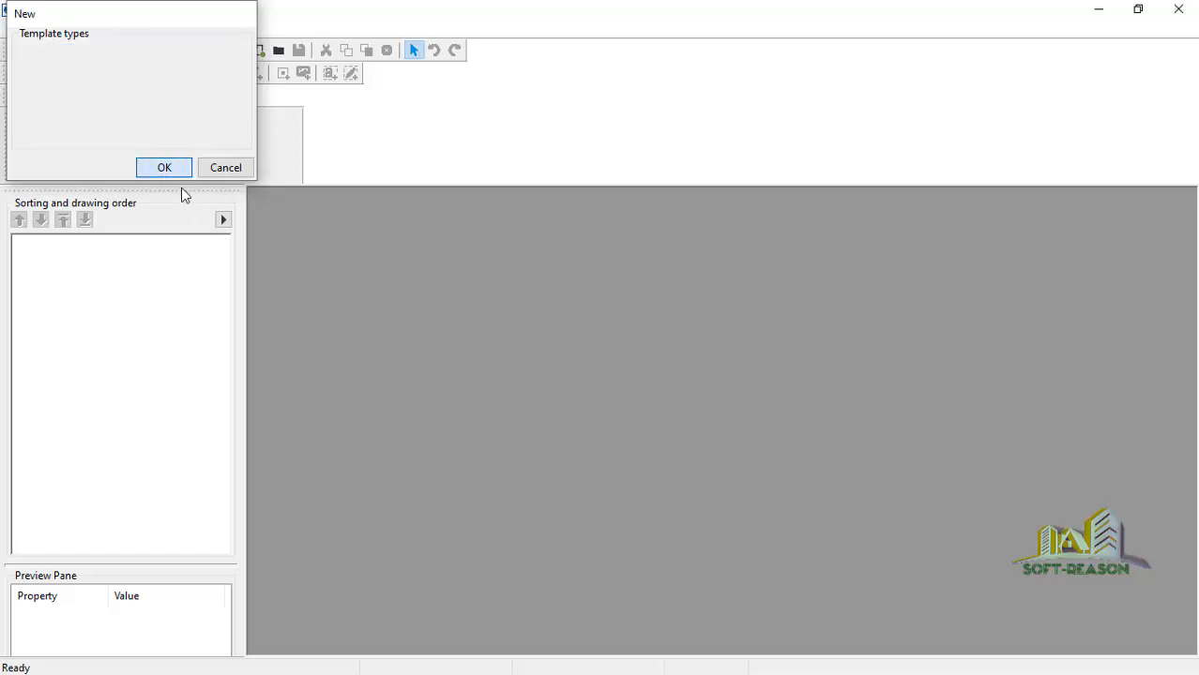
scroll(574, 392, down, 3)
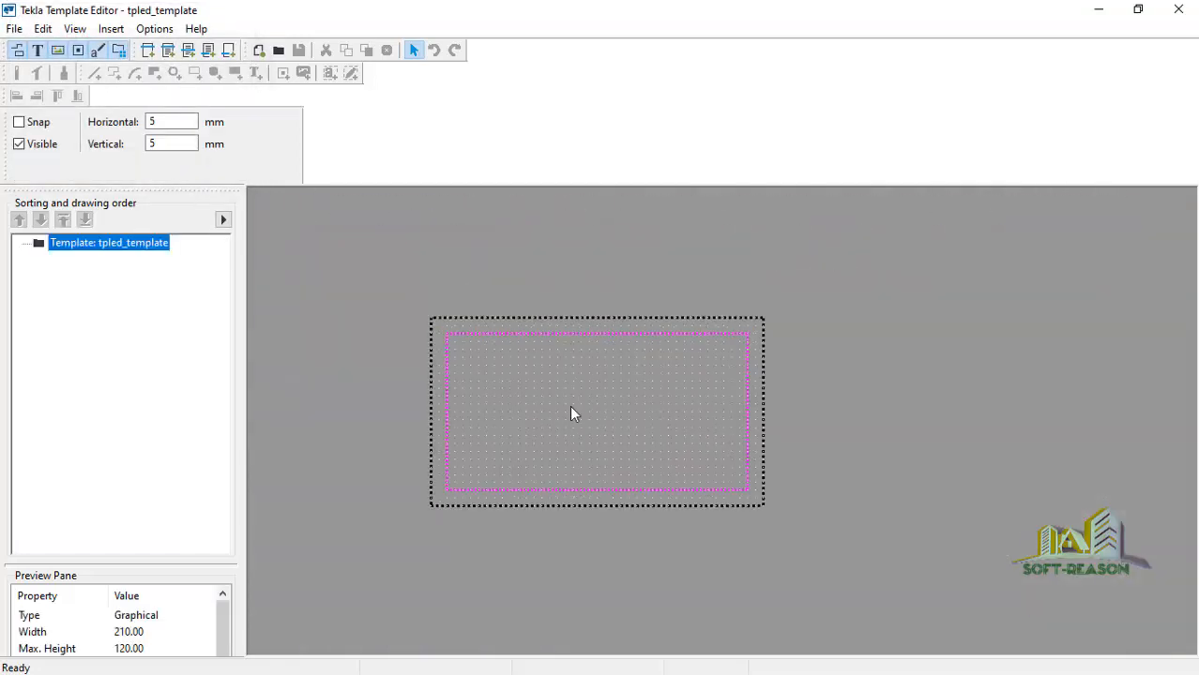
scroll(587, 406, up, 2)
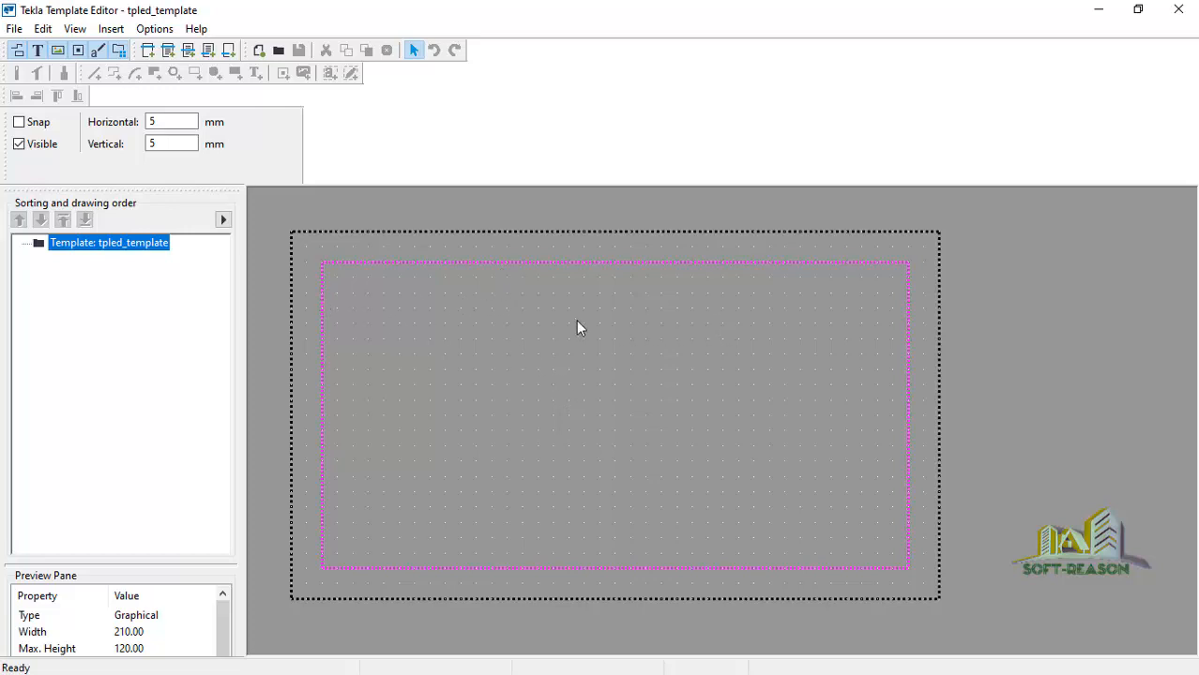
Step: Insert a header component at the top of the template
click(146, 50)
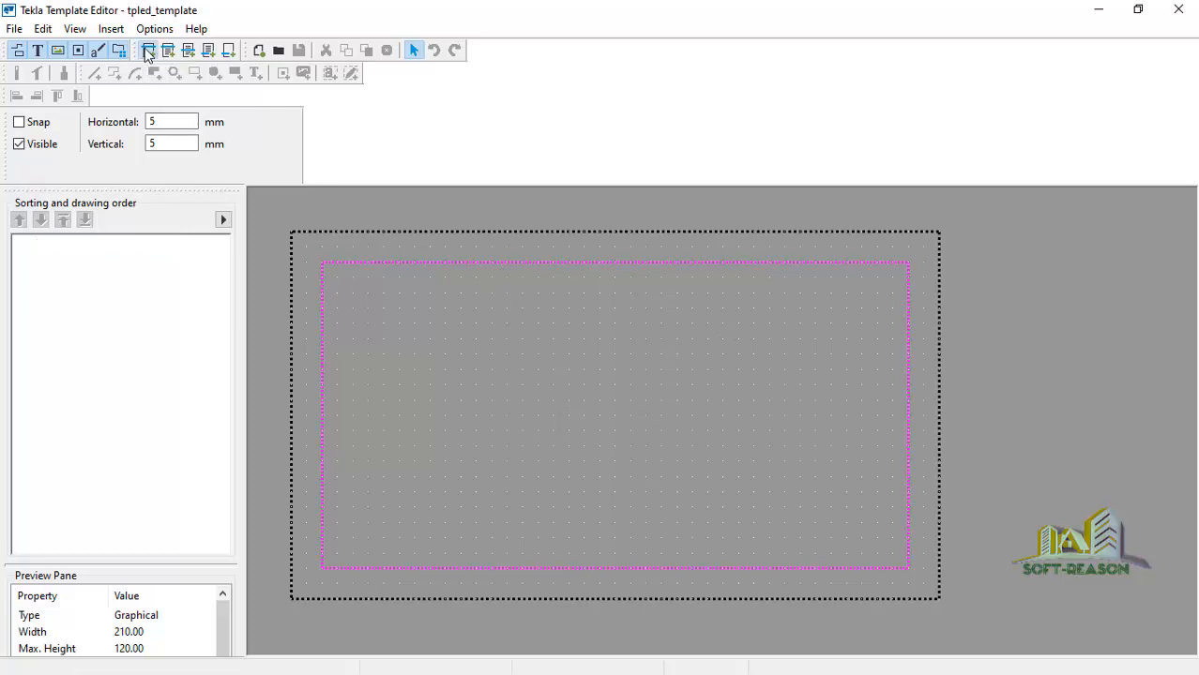
click(594, 316)
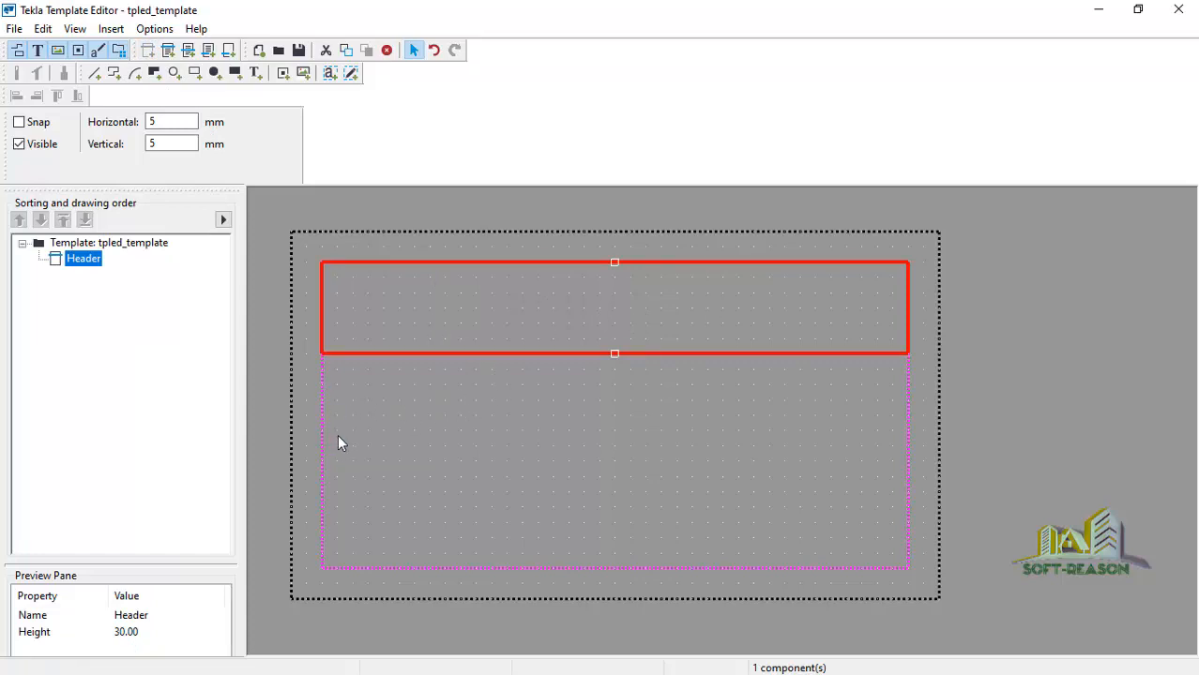
scroll(482, 434, down, 2)
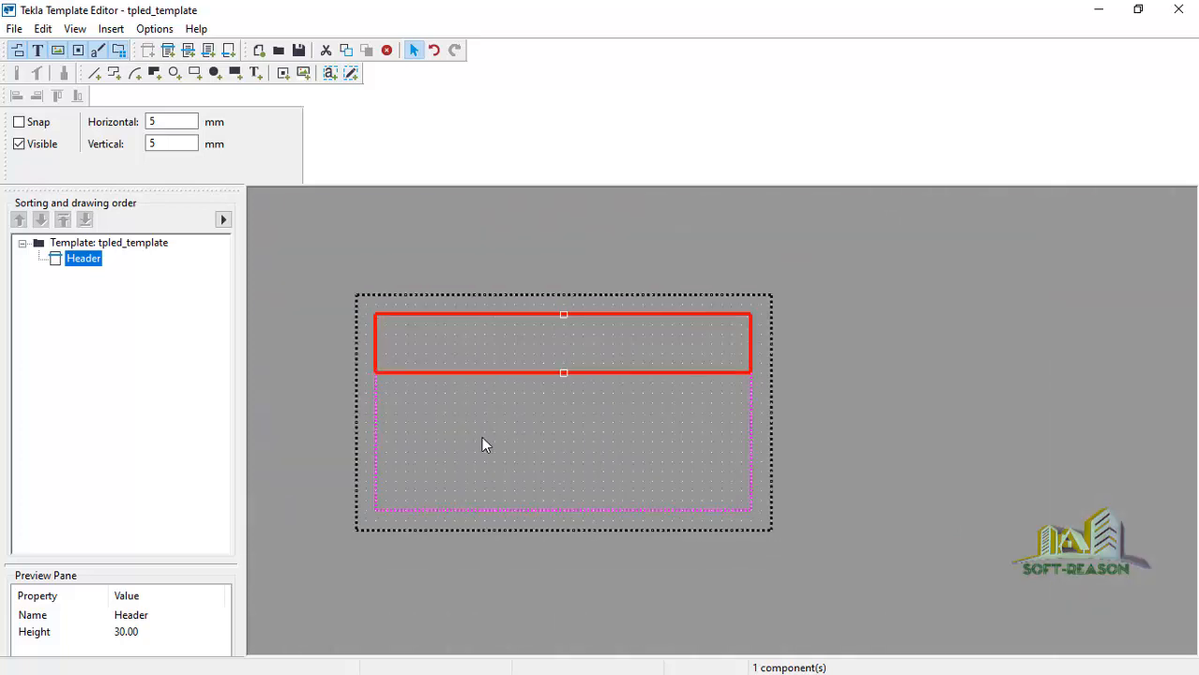
scroll(481, 436, up, 3)
scroll(473, 444, down, 1)
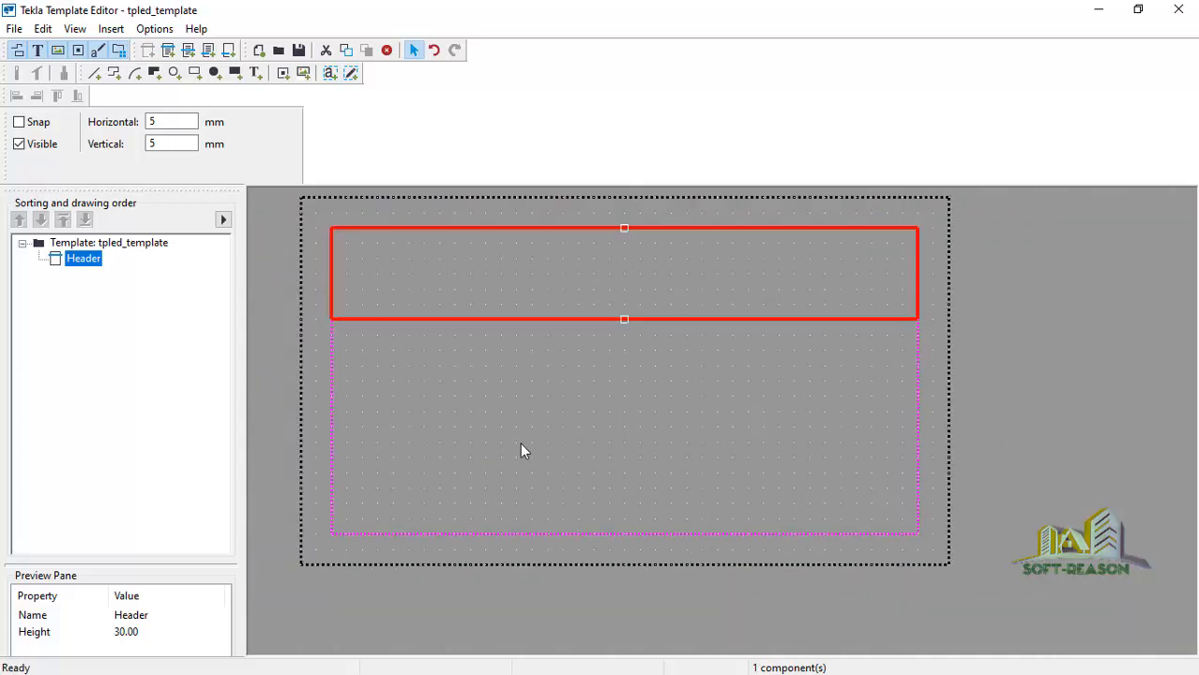
scroll(434, 400, up, 1)
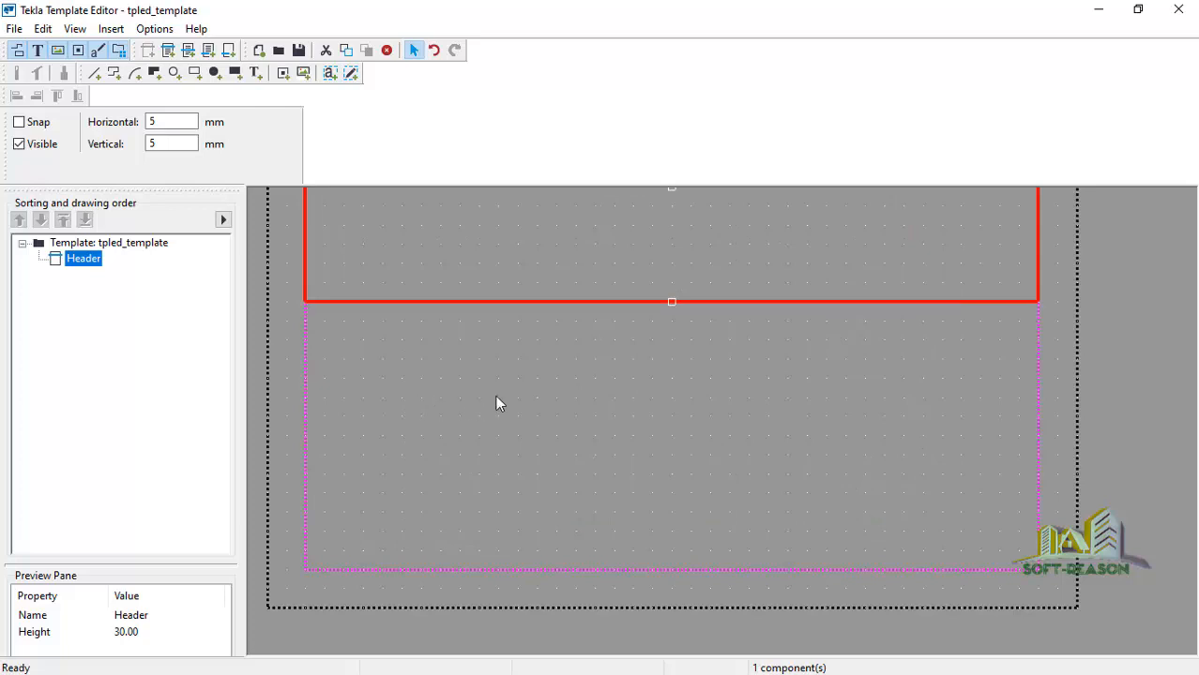
scroll(495, 404, down, 1)
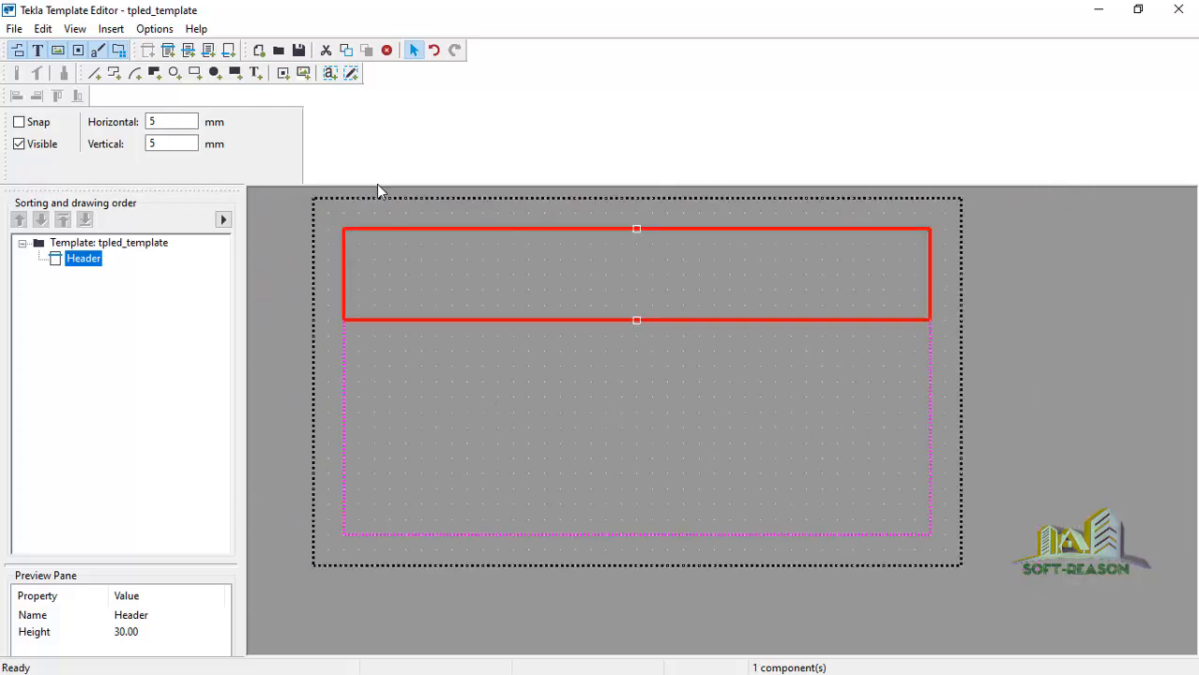
Step: Insert a row component below the header with the content type REBAR
click(189, 55)
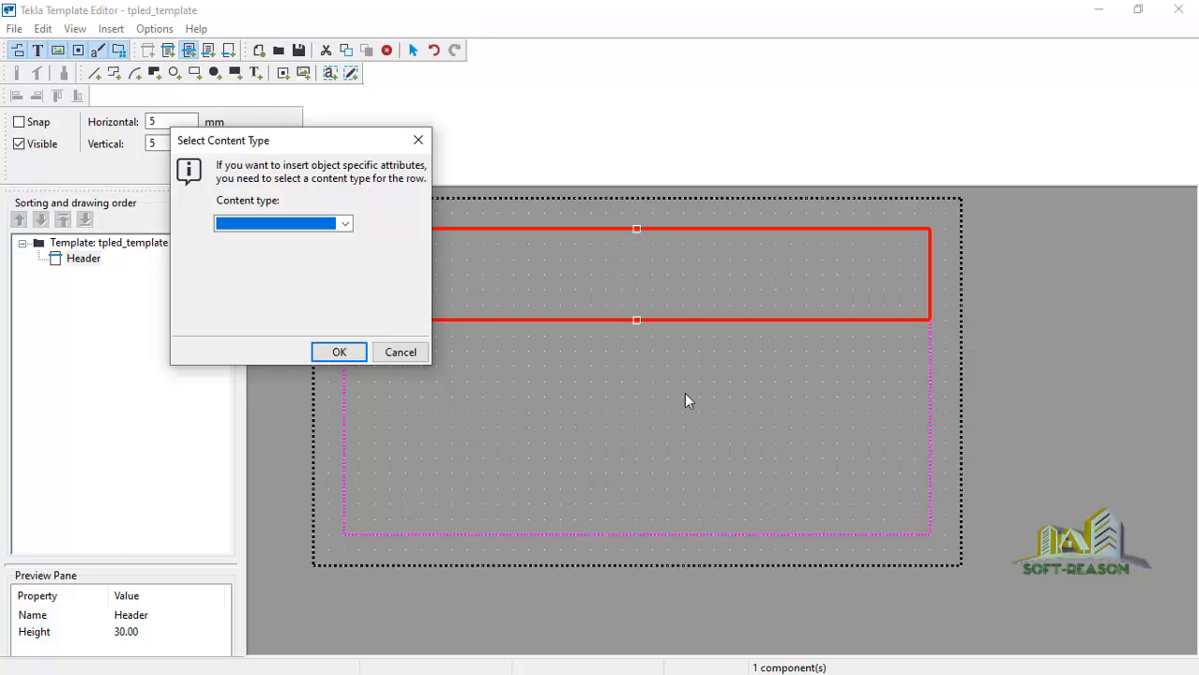
click(346, 223)
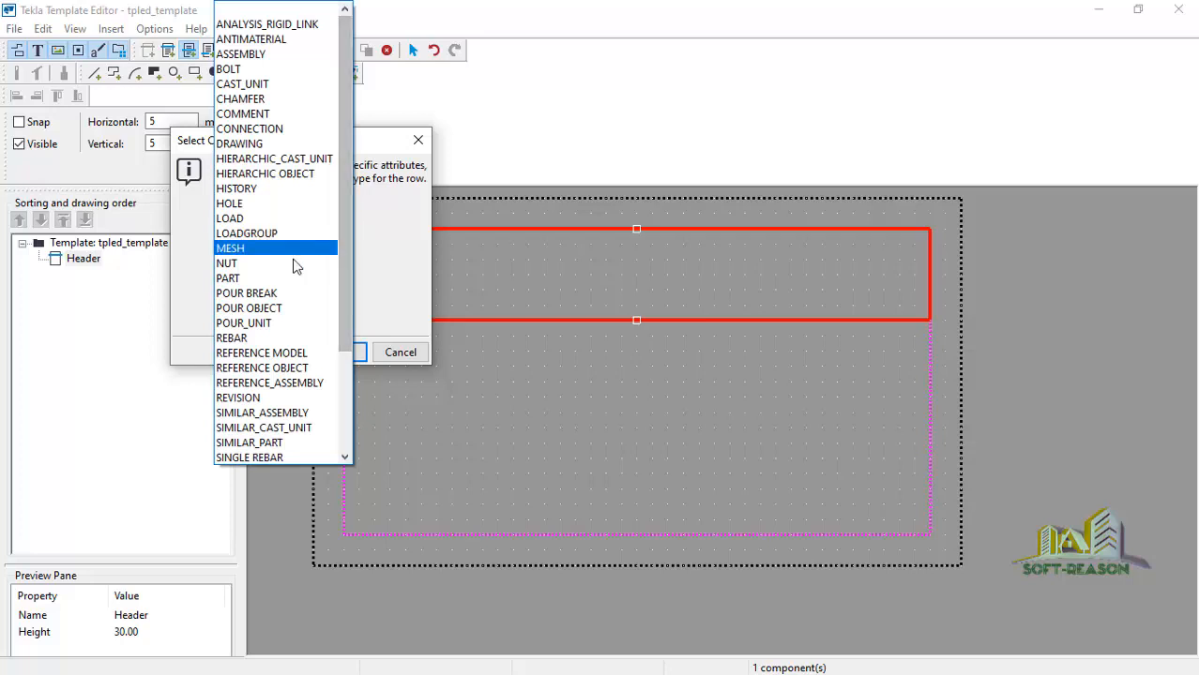
click(235, 340)
click(342, 351)
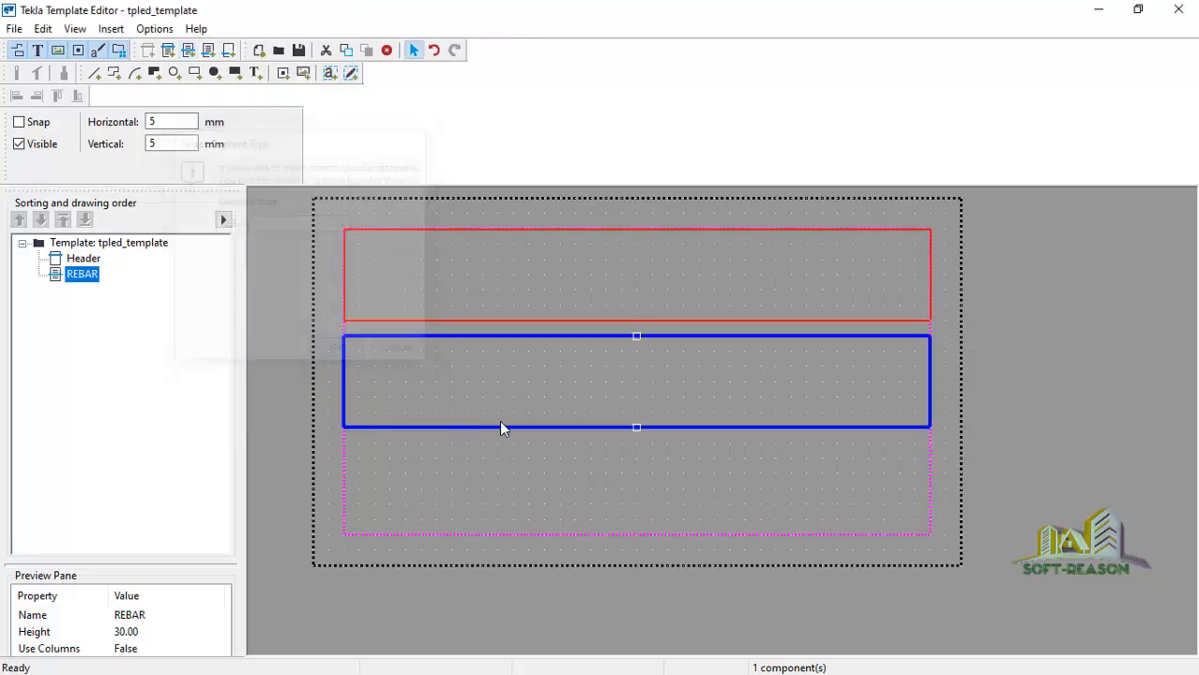
scroll(618, 480, down, 2)
scroll(602, 393, up, 2)
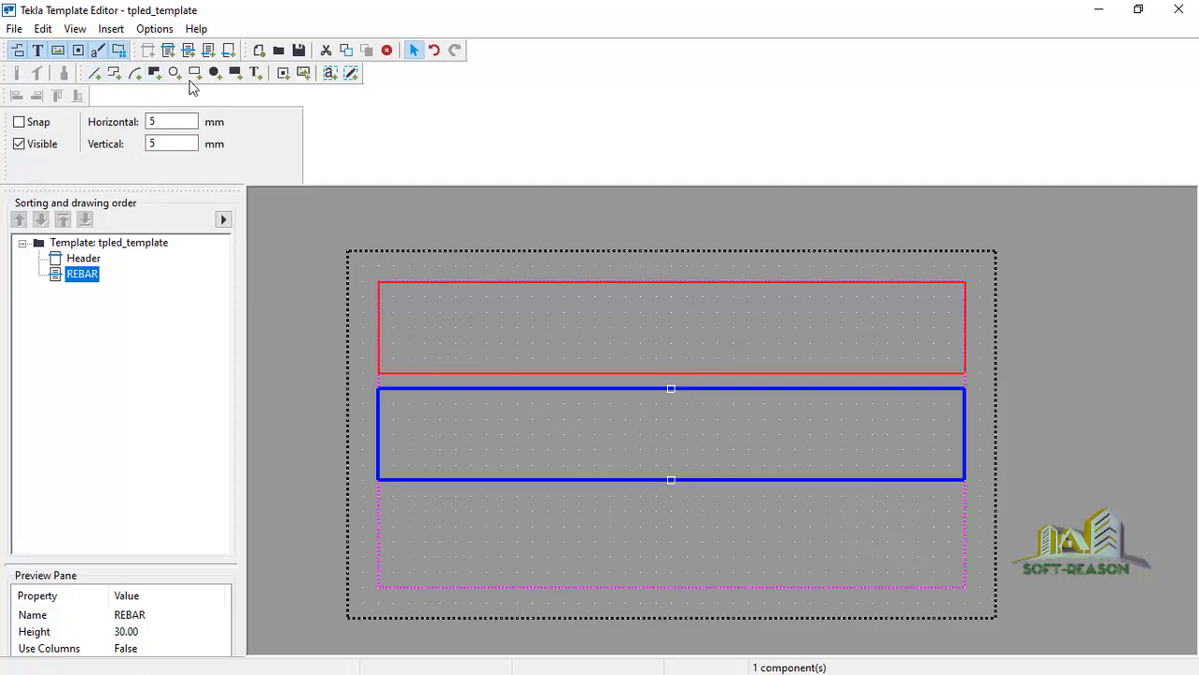
Step: Turn on grid snapping for the template
click(111, 30)
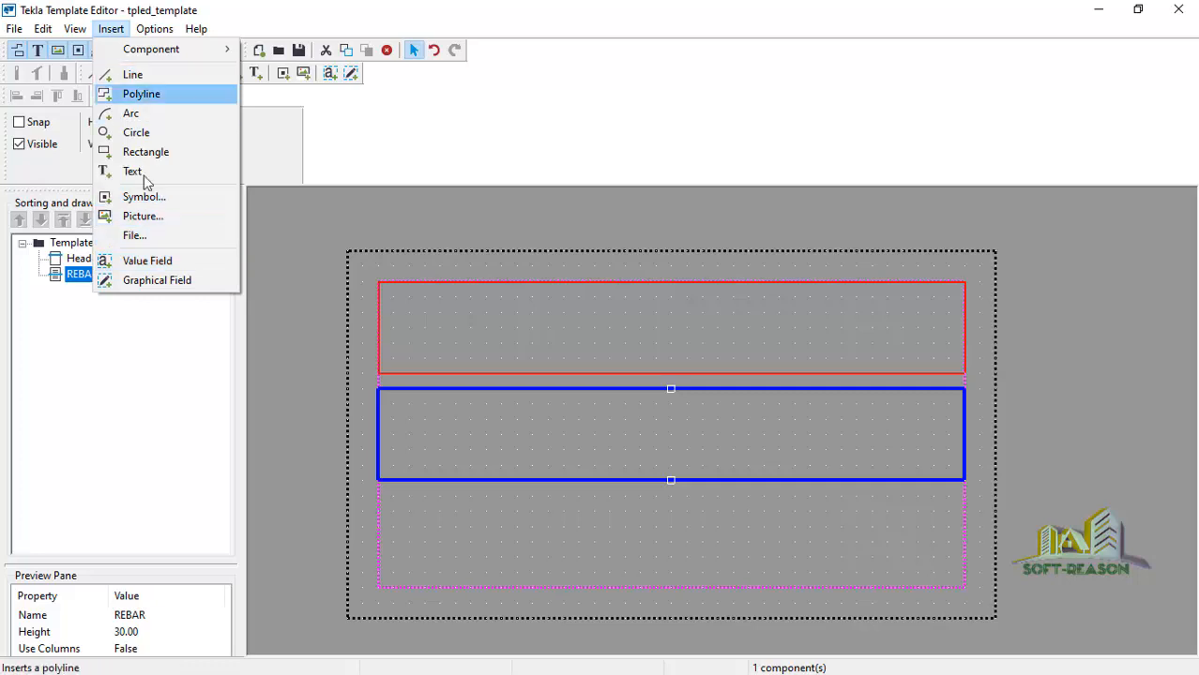
click(154, 28)
click(154, 28)
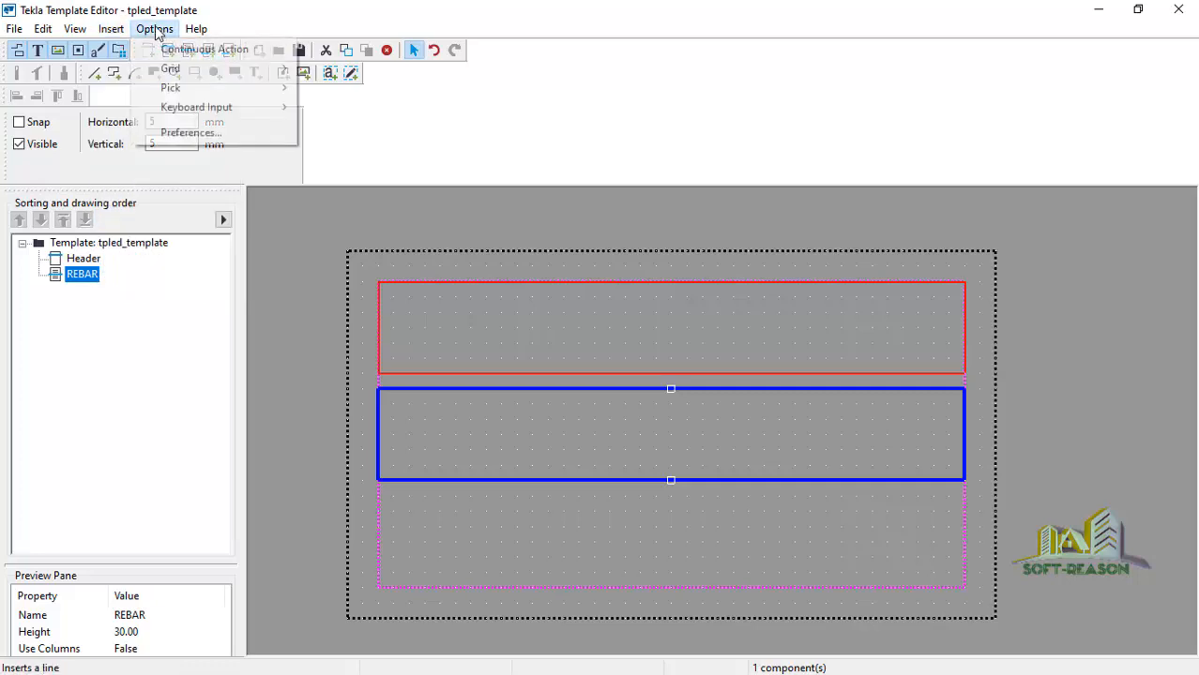
mouse_move(198, 82)
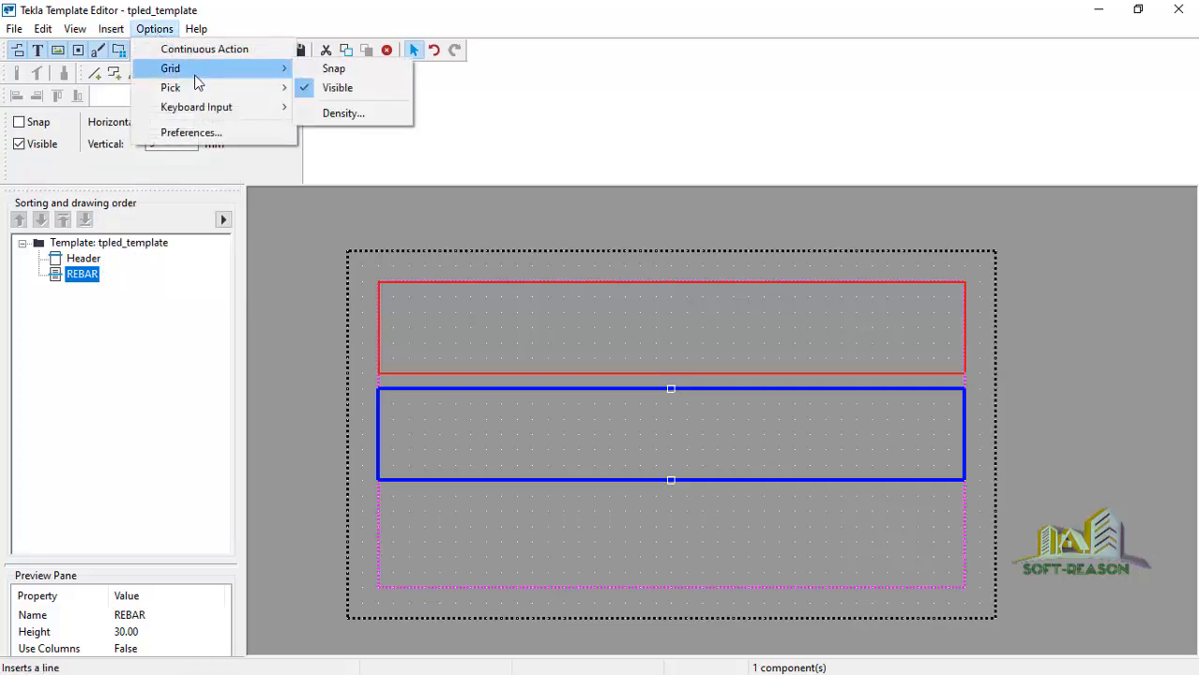
click(311, 71)
click(154, 28)
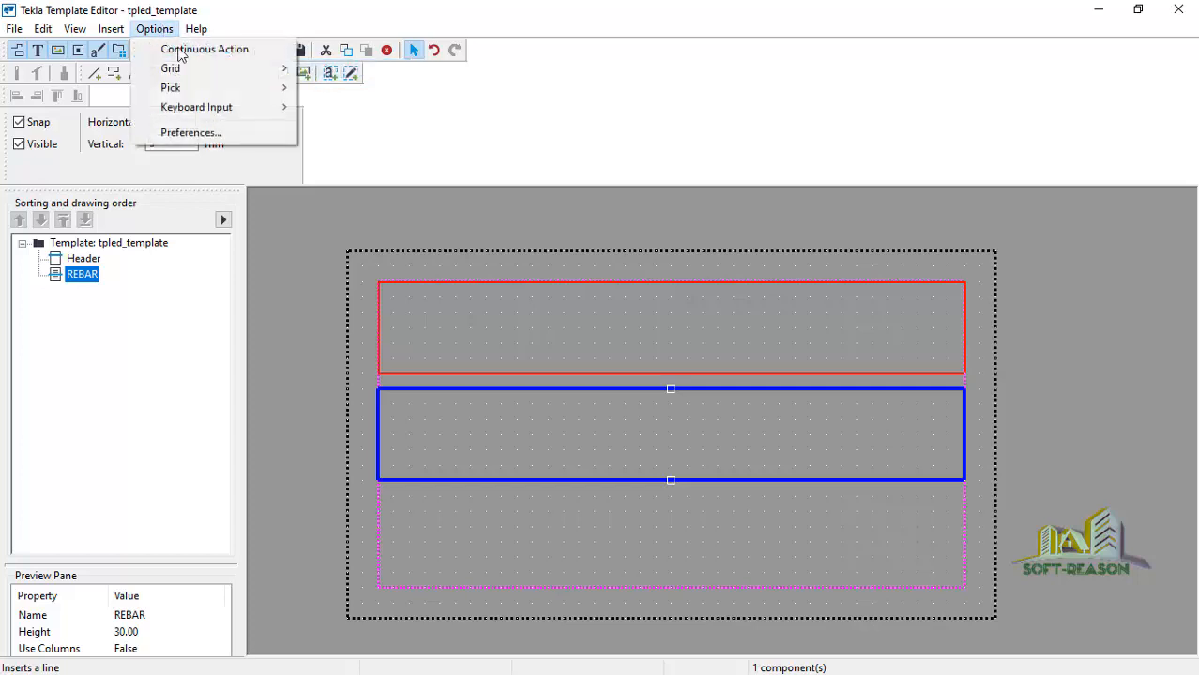
mouse_move(280, 70)
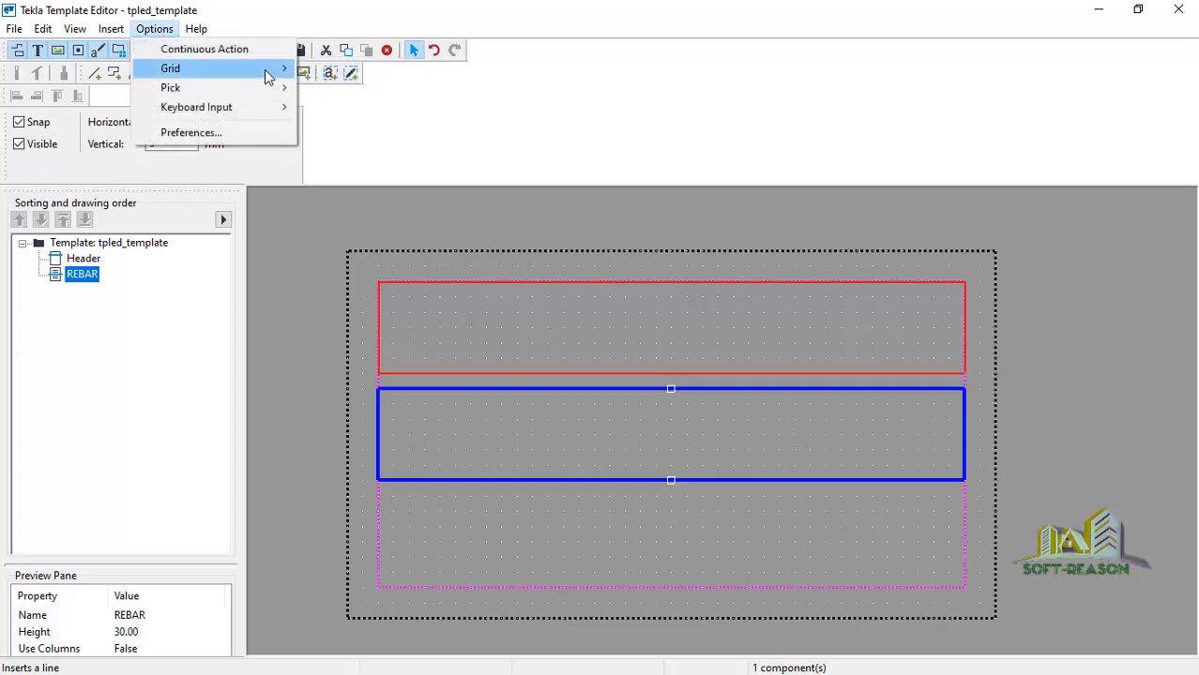
click(495, 134)
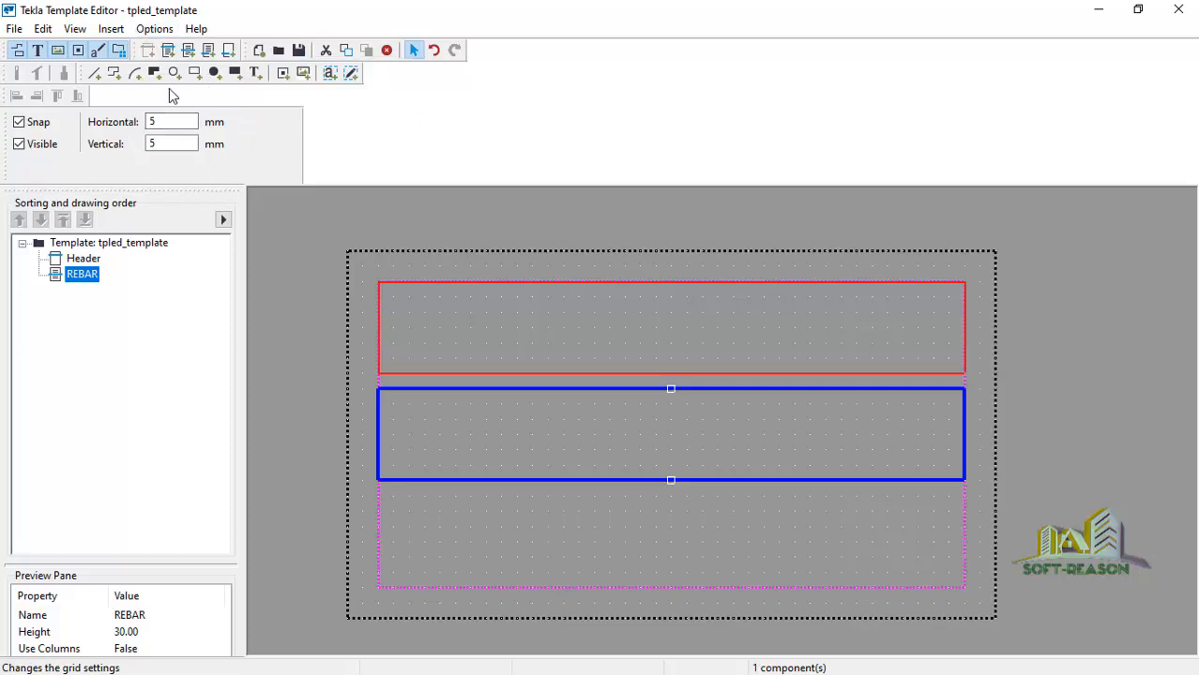
Step: Switch to AutoCAD and examine the column dividers and outer borders of the BBS table layout
key(alt+Tab)
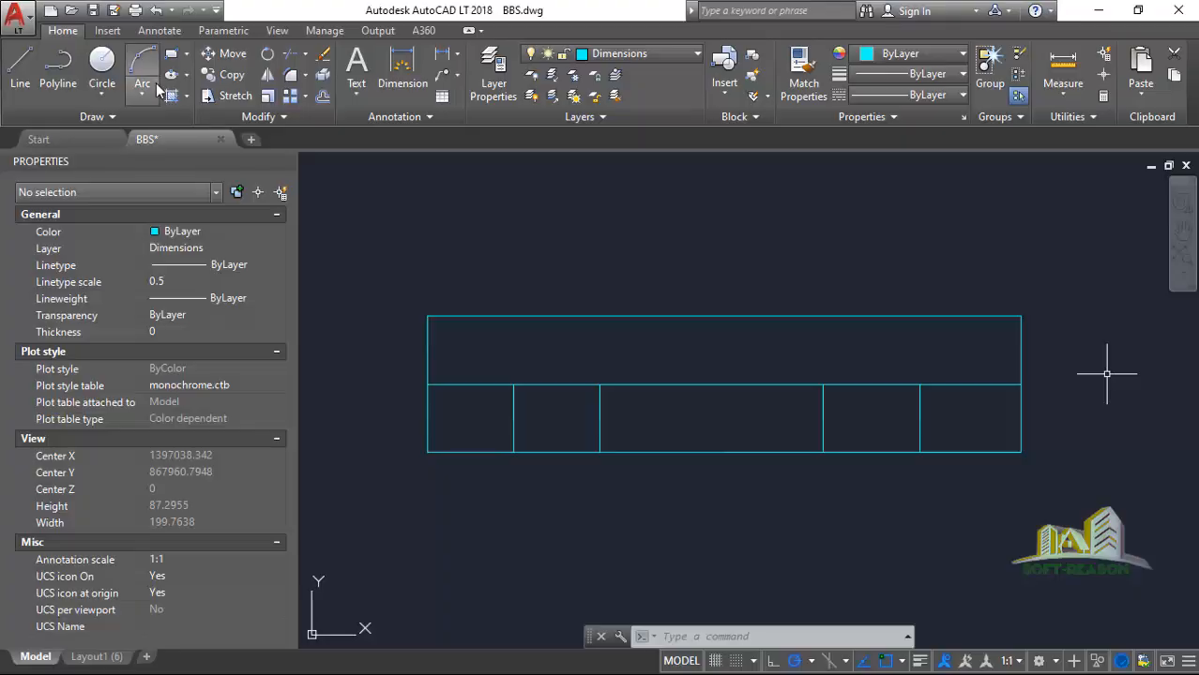
scroll(948, 408, up, 2)
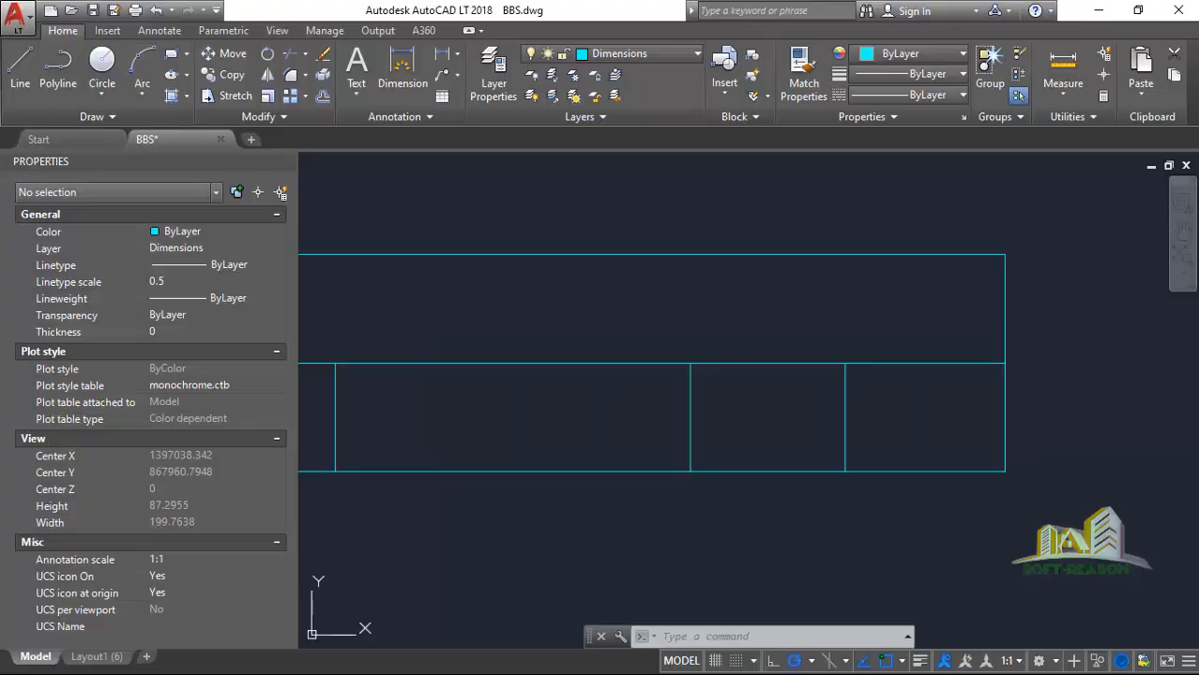
scroll(881, 375, down, 4)
scroll(784, 320, up, 2)
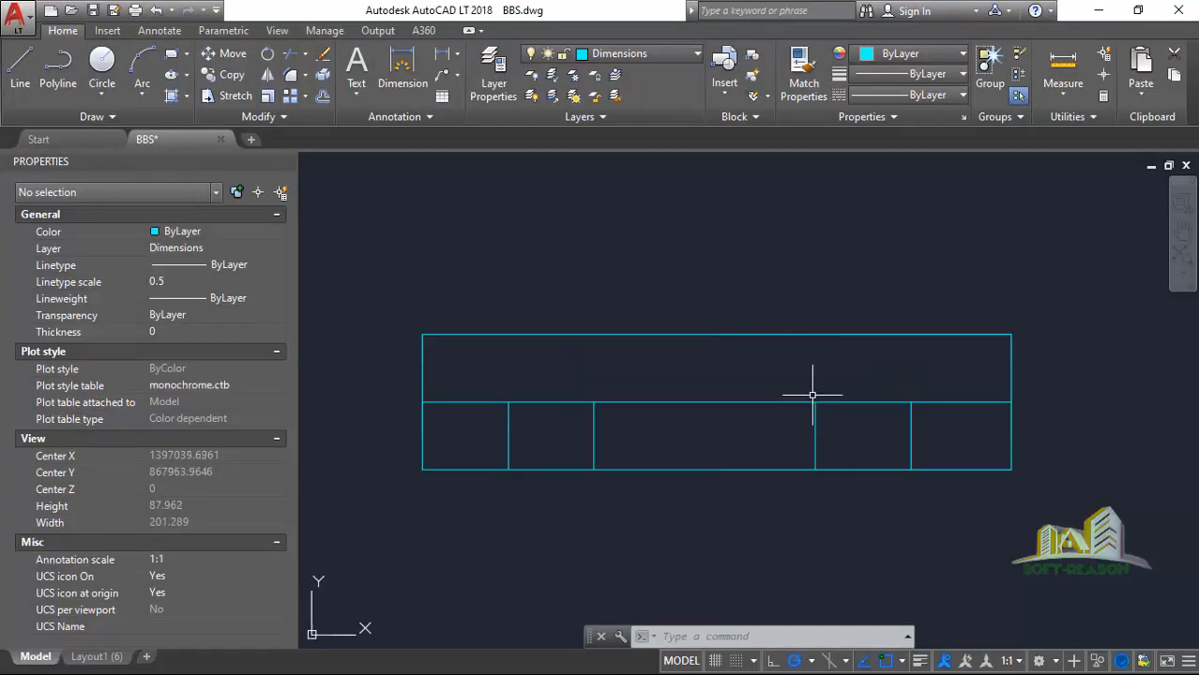
click(508, 447)
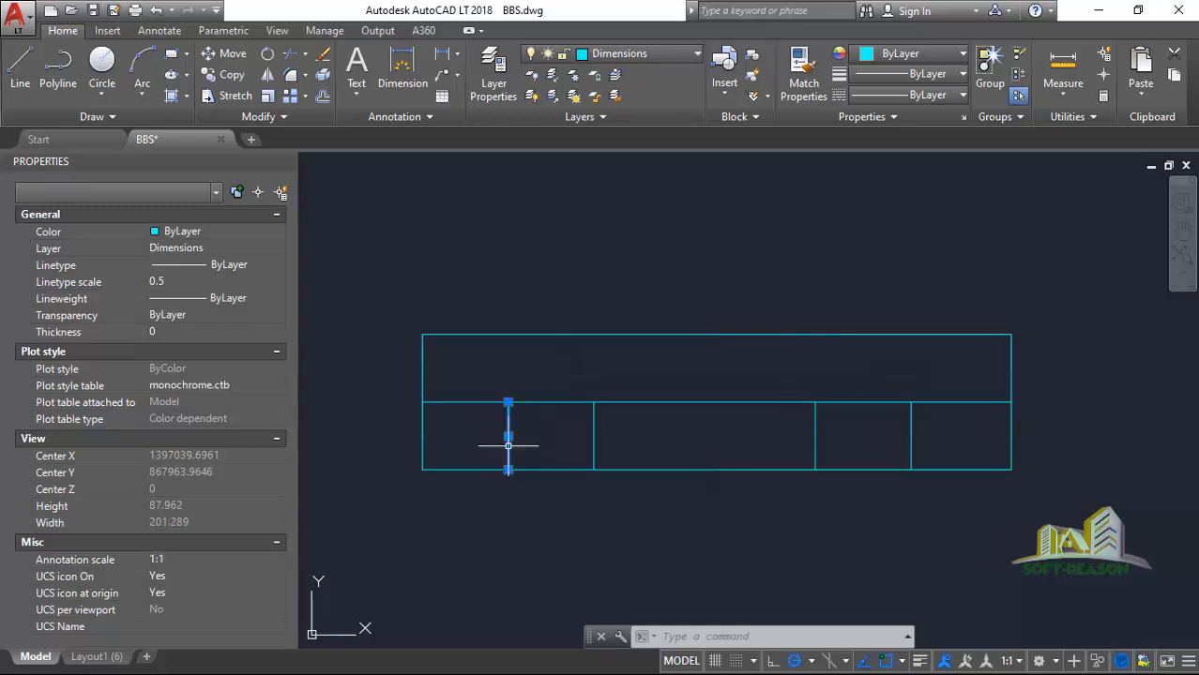
click(593, 427)
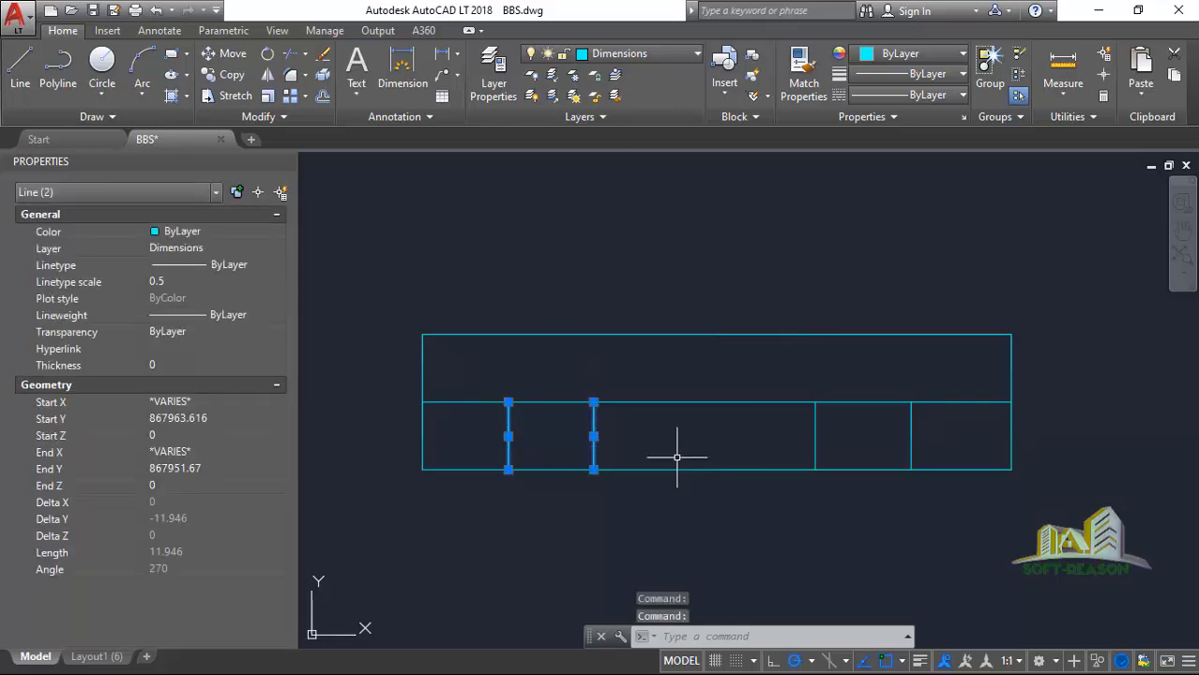
text(`)
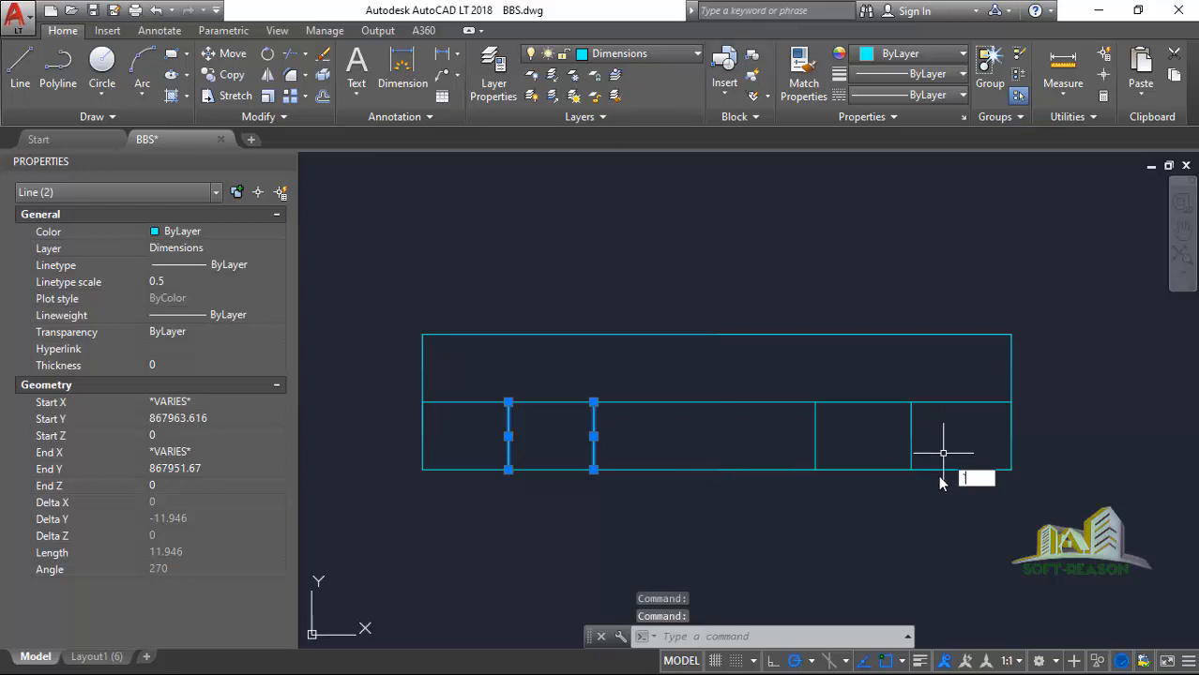
key(Escape)
click(898, 495)
click(949, 488)
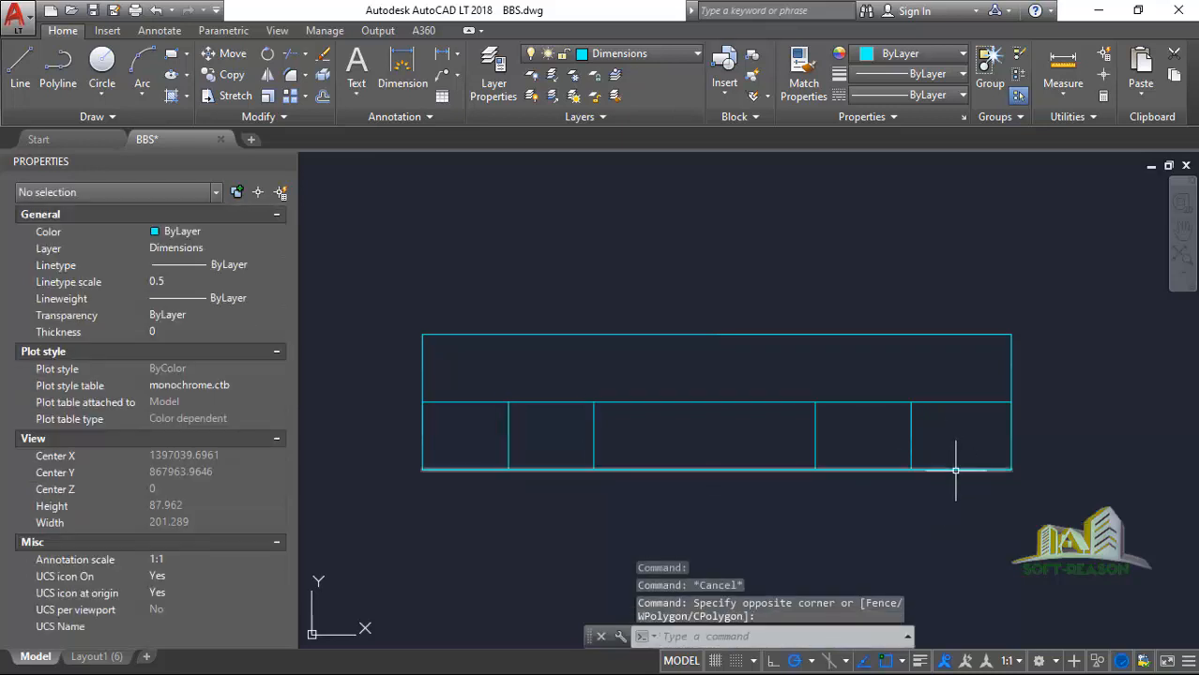
click(950, 470)
click(422, 424)
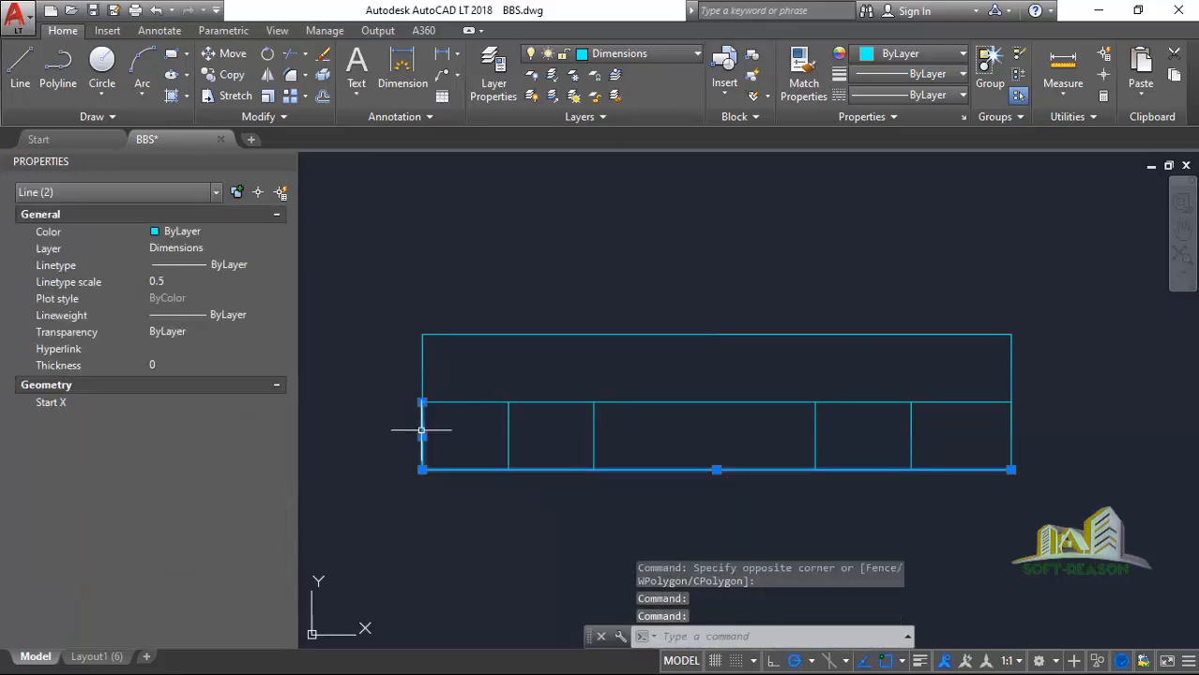
Step: Clear the line selection and save the BBS drawing
click(447, 496)
key(Escape)
key(Escape)
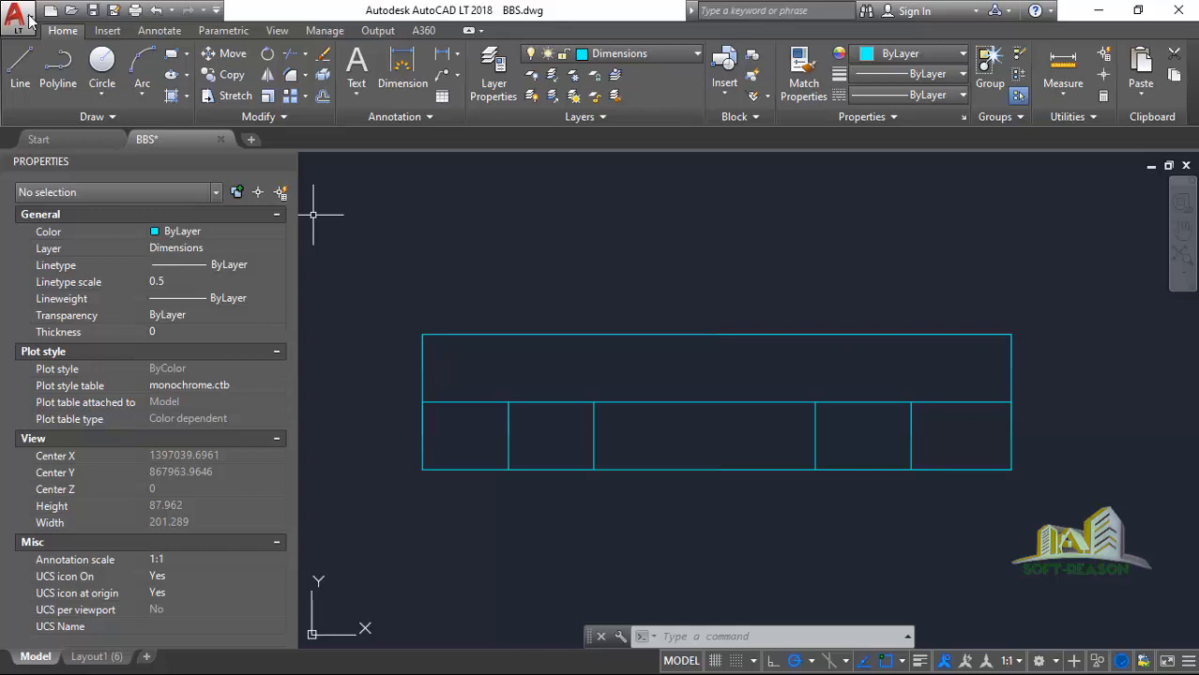
click(92, 10)
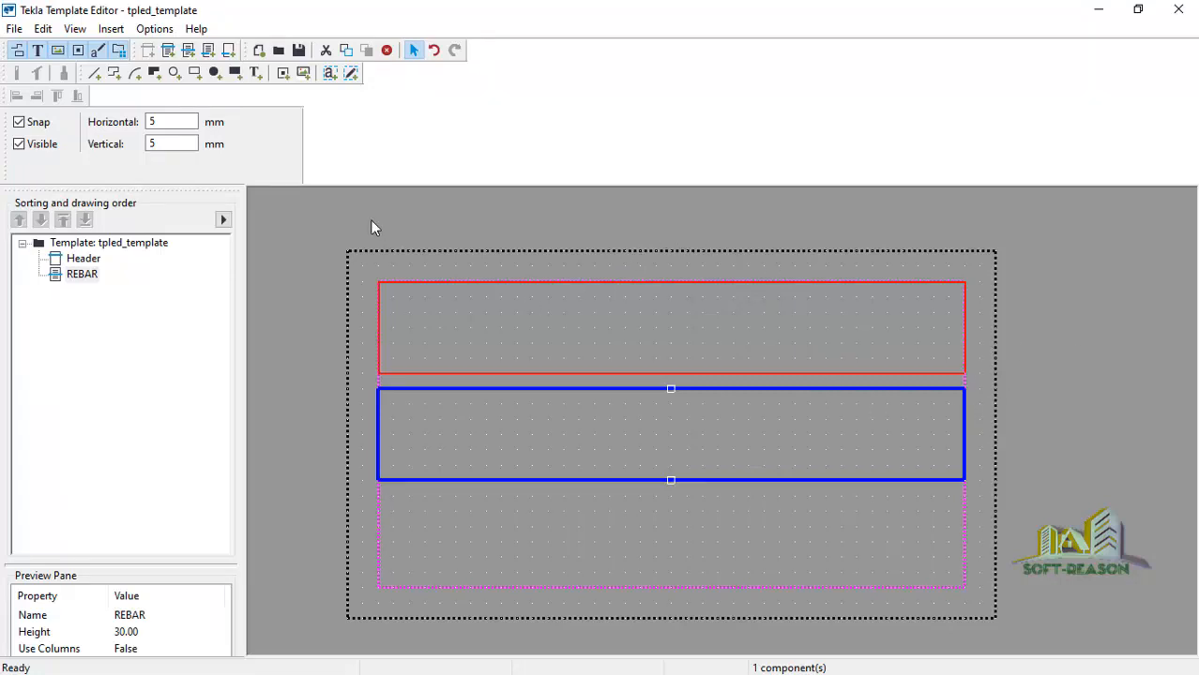
Step: Return to the Tekla Template Editor and choose the BBS AutoCAD file from the Documents library for import
click(111, 29)
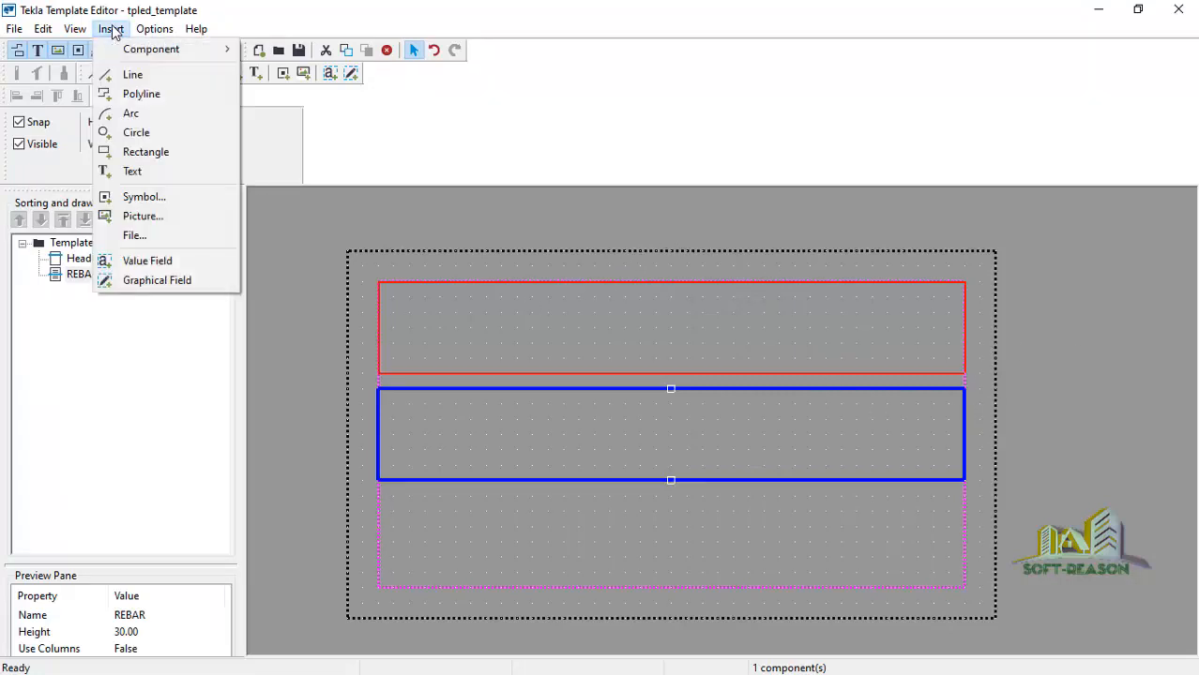
click(134, 236)
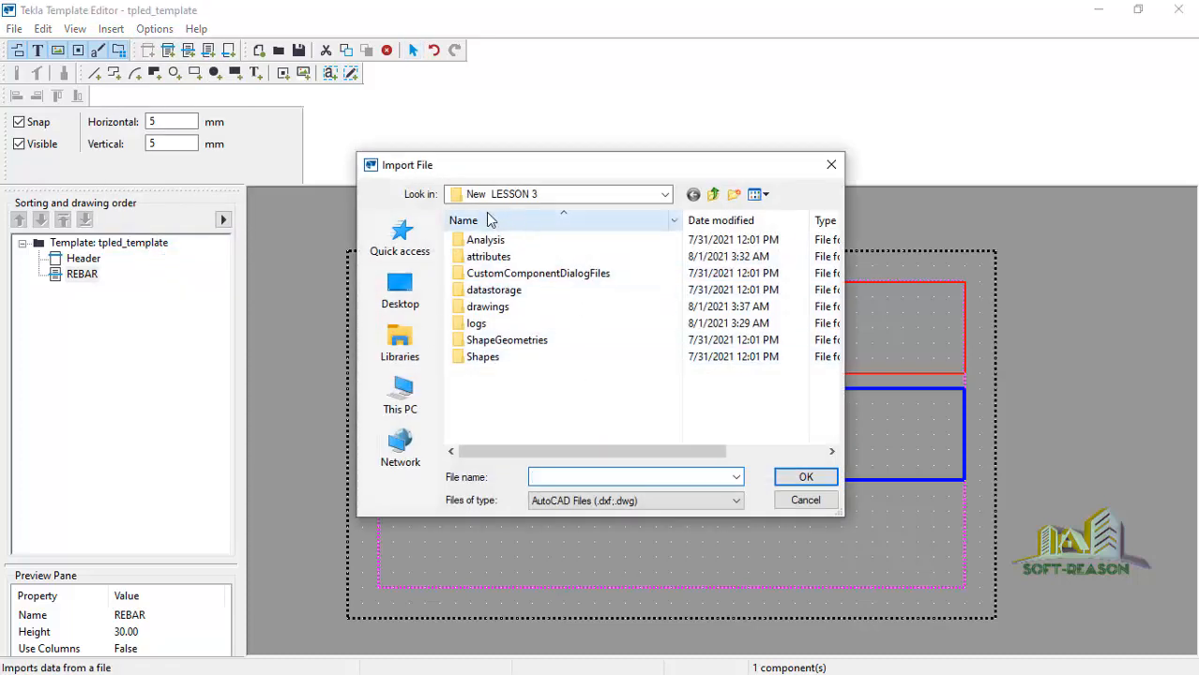
click(402, 345)
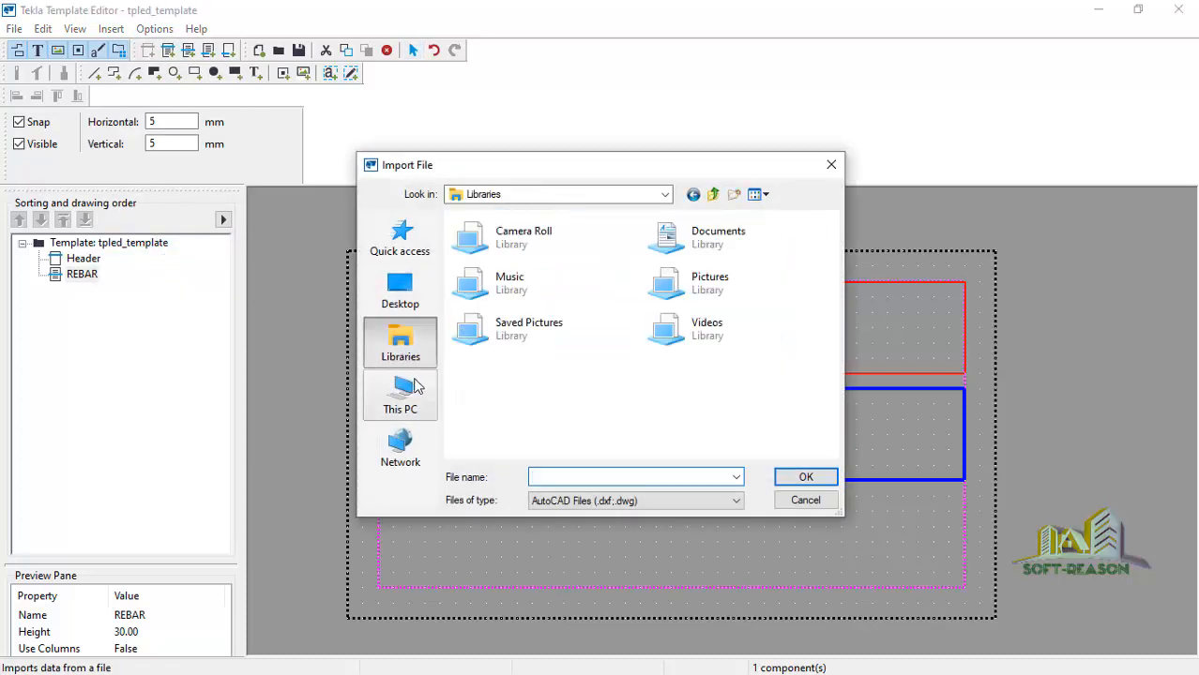
double_click(696, 237)
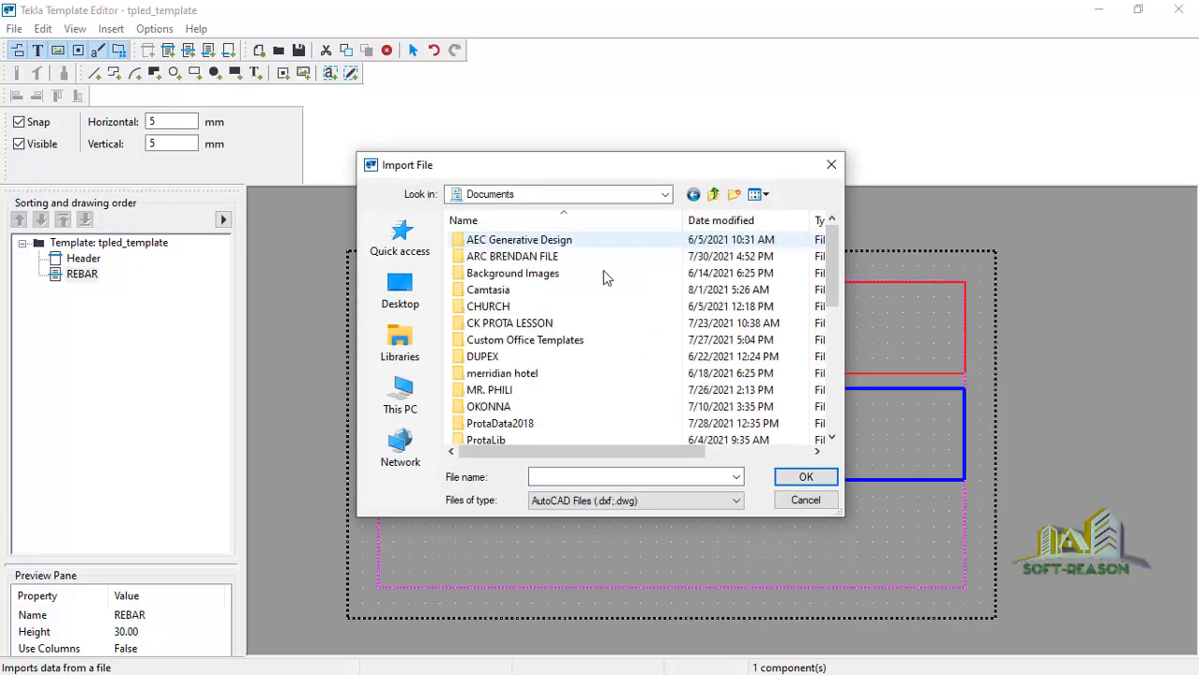
scroll(522, 366, down, 7)
scroll(522, 366, up, 2)
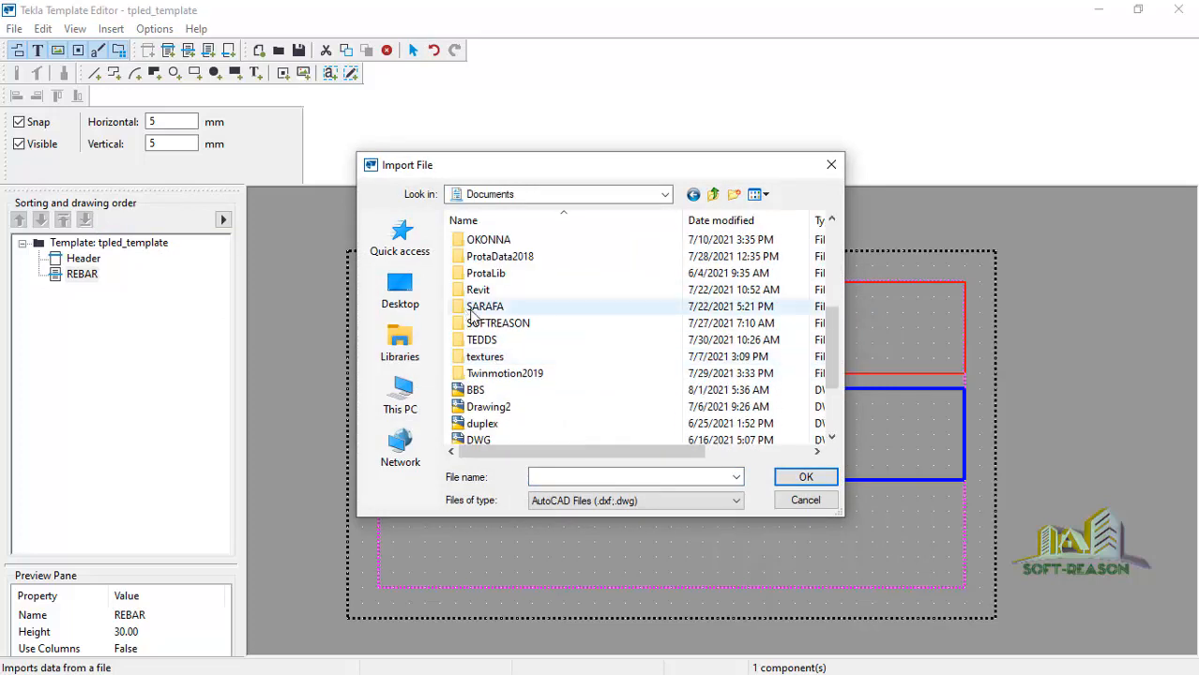
click(476, 392)
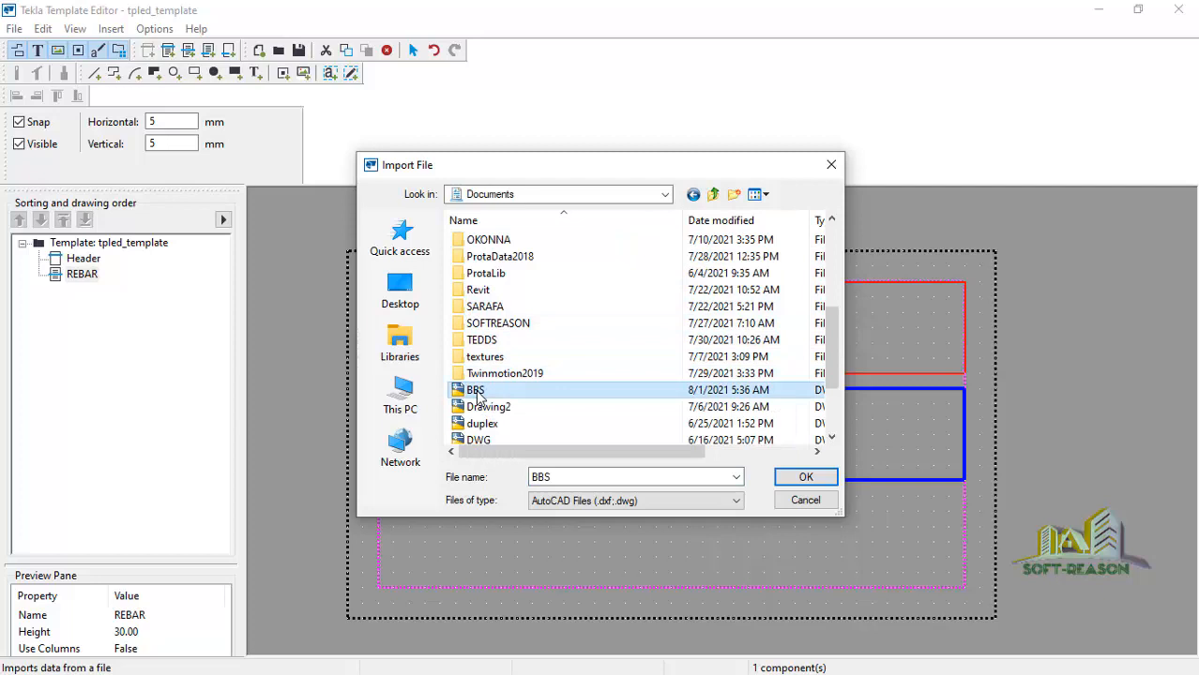
click(806, 477)
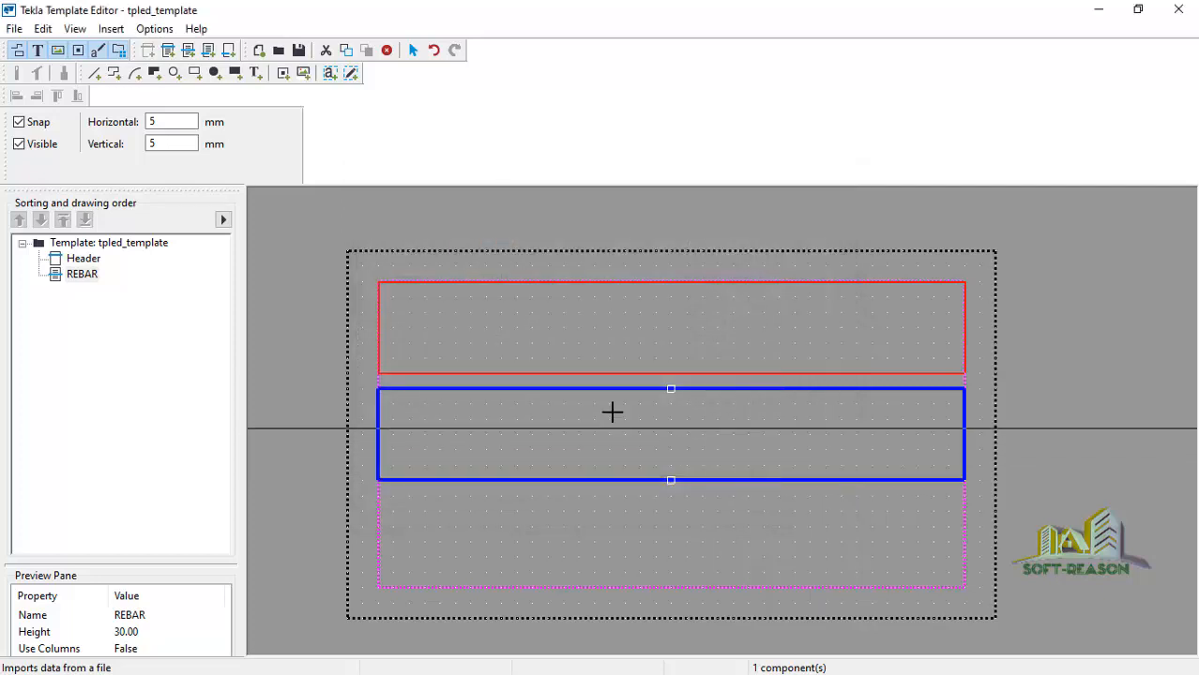
Step: Place the imported BBS drawing in the header component using the Scale import method at 1.00
click(518, 308)
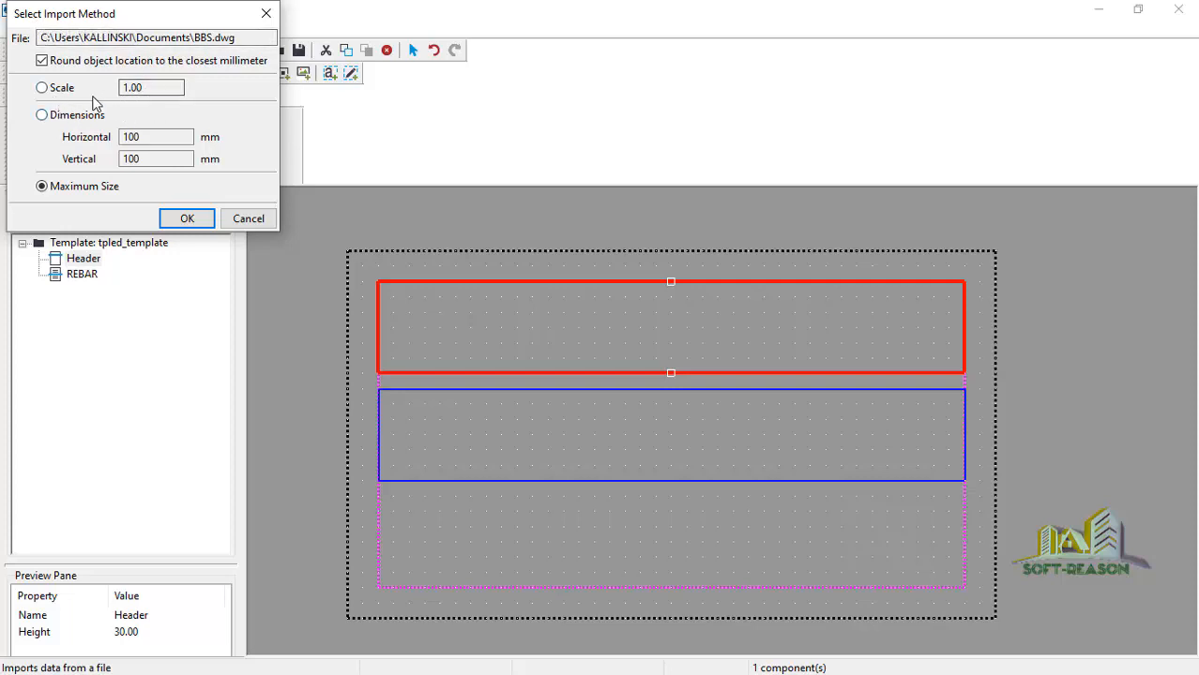
click(42, 88)
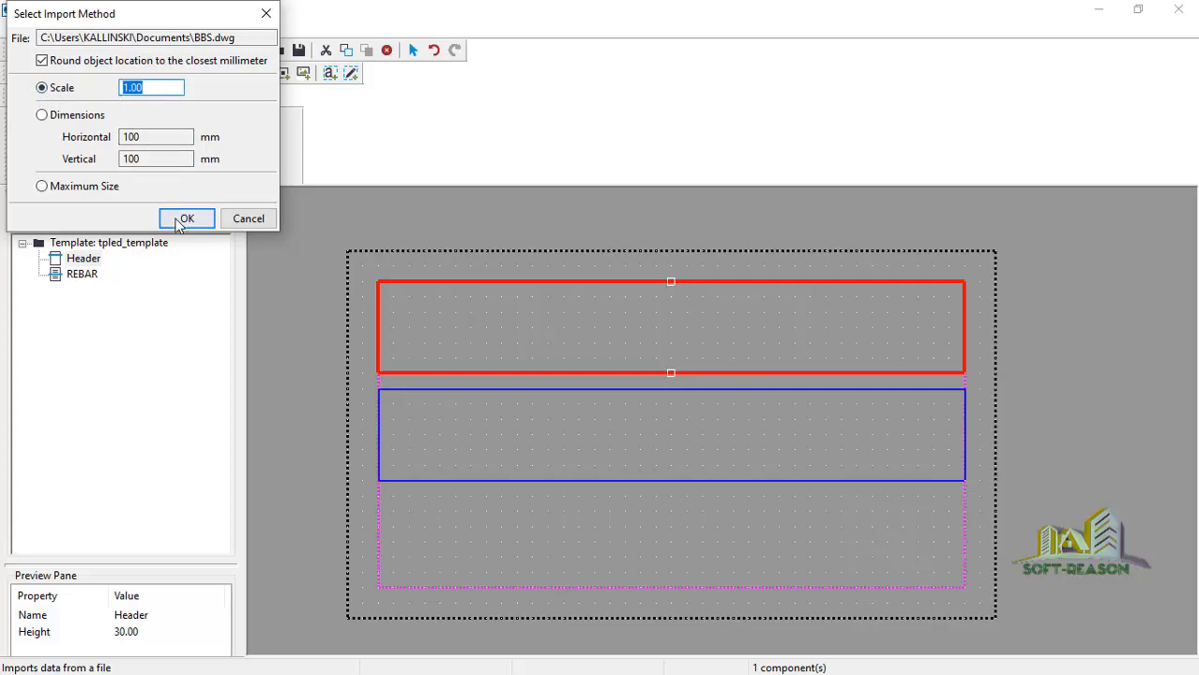
click(185, 222)
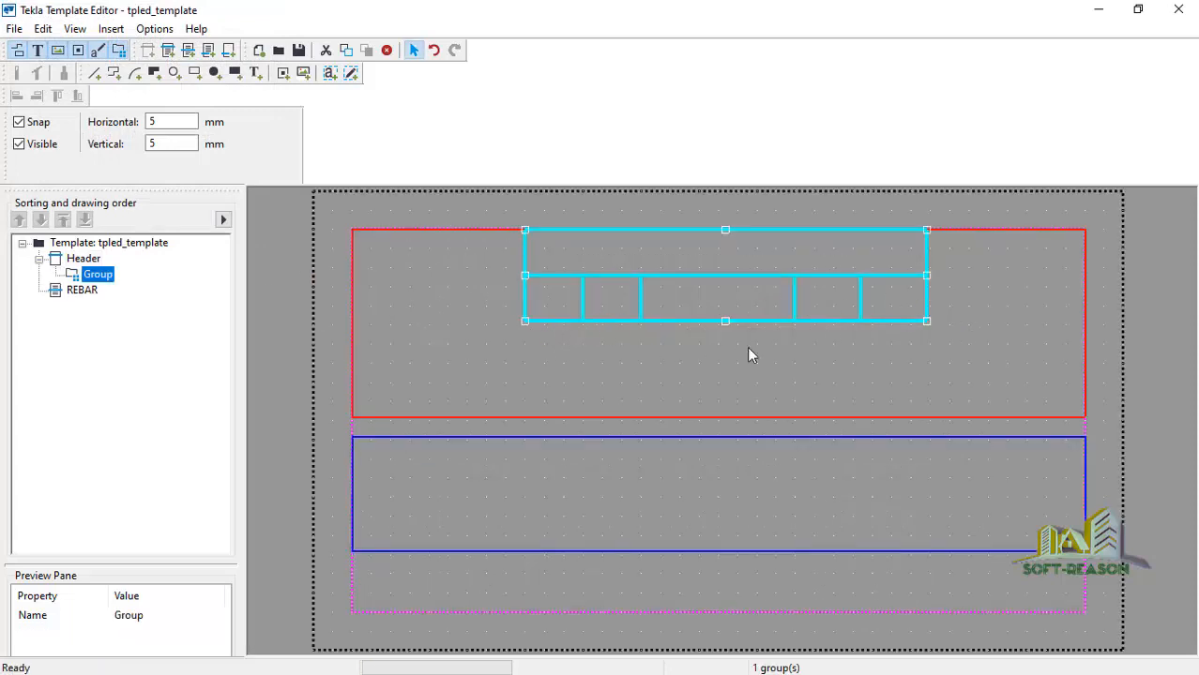
Step: Ungroup the imported table drawing in the header
scroll(685, 295, down, 2)
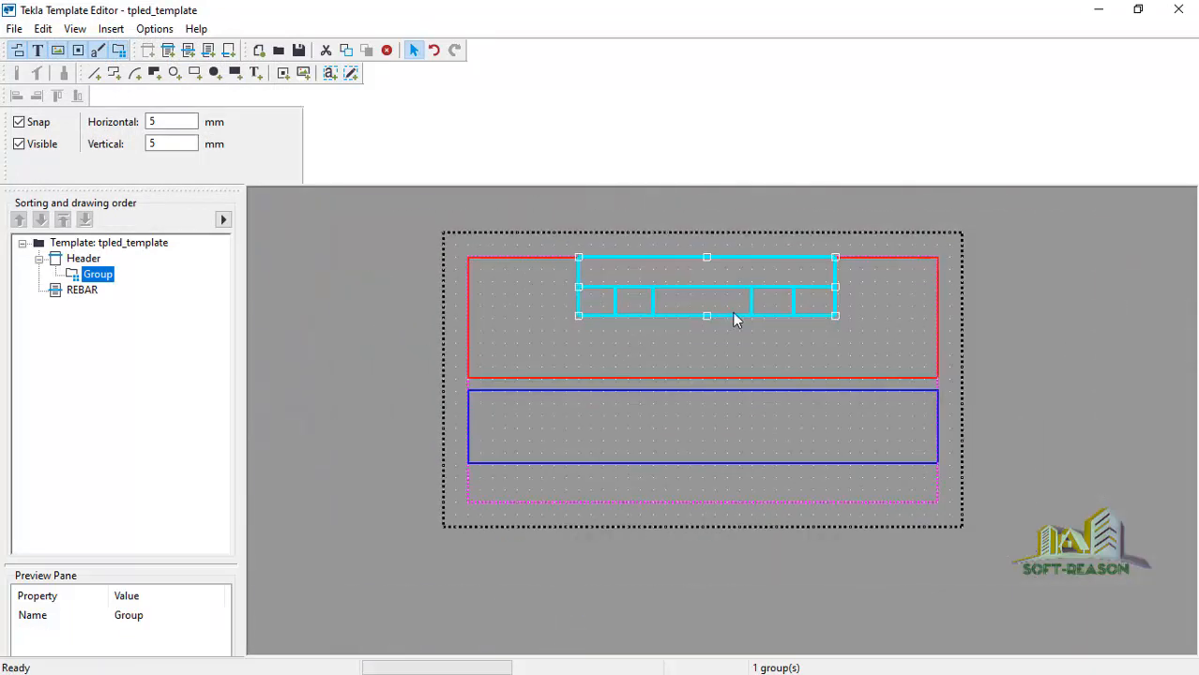
scroll(732, 311, up, 2)
click(688, 394)
scroll(672, 328, up, 2)
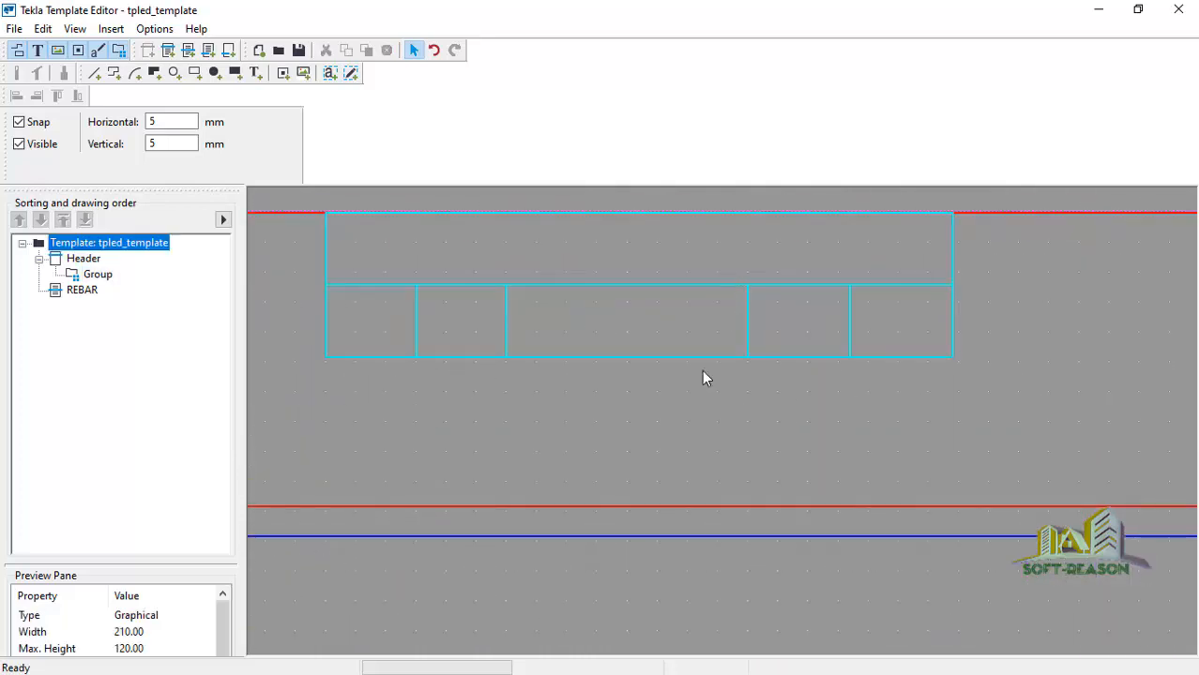
click(574, 355)
right_click(574, 355)
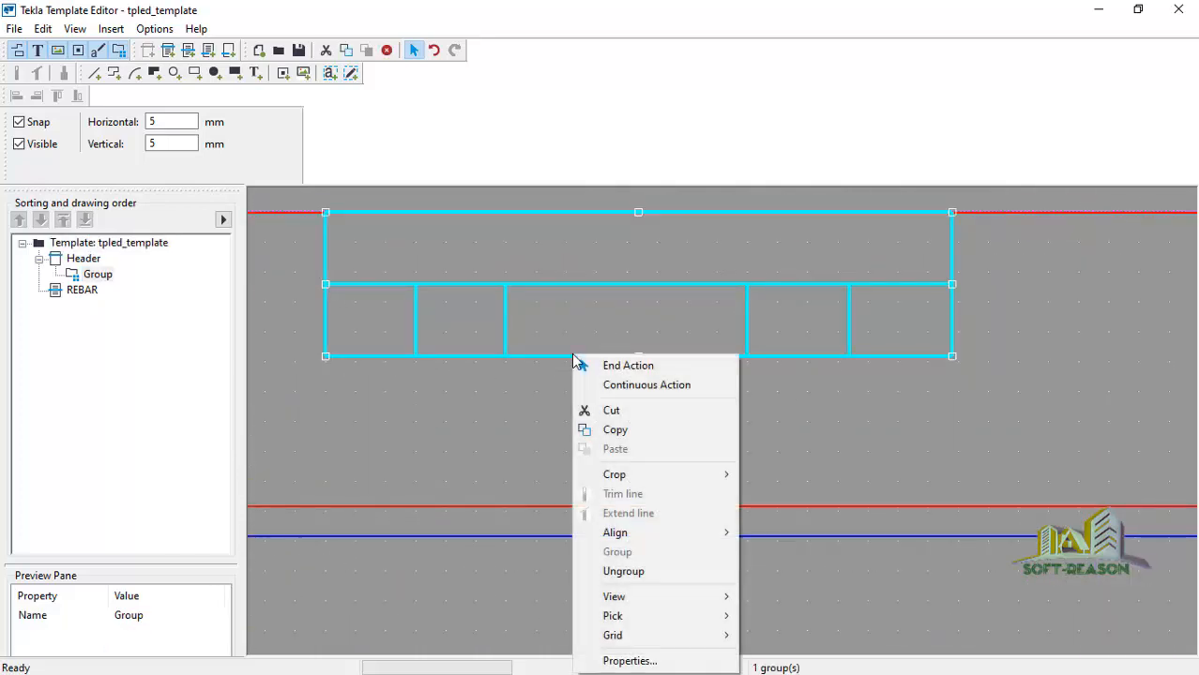
click(623, 571)
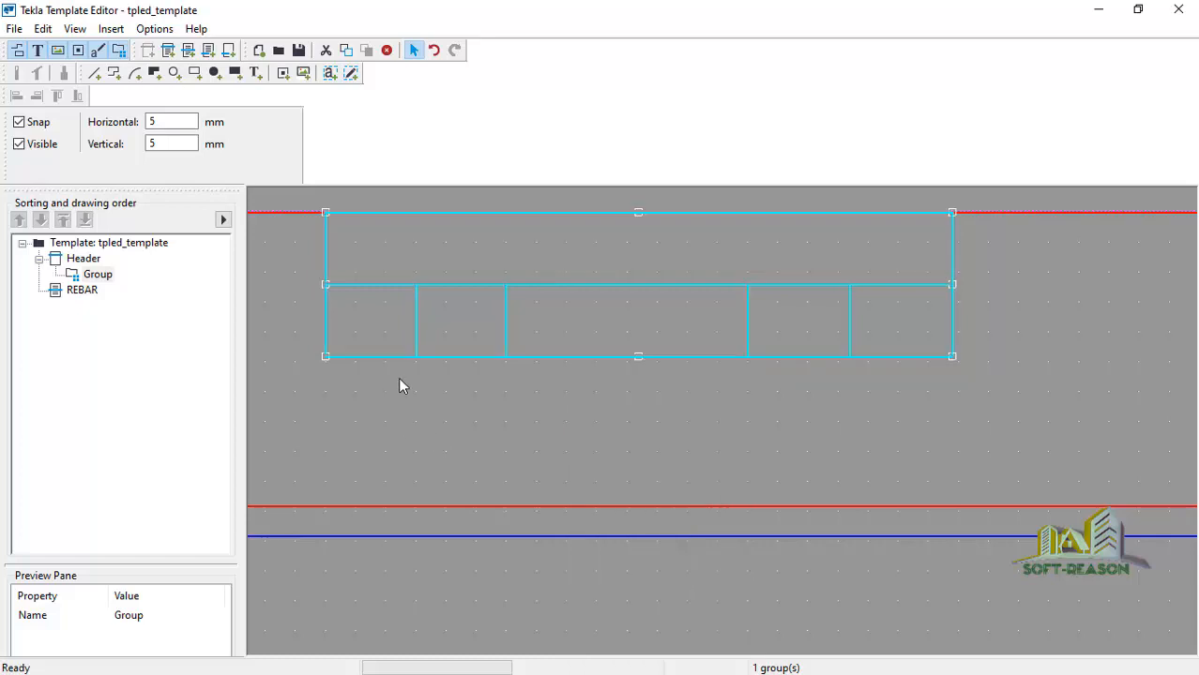
click(398, 377)
scroll(630, 430, up, 2)
scroll(630, 316, down, 2)
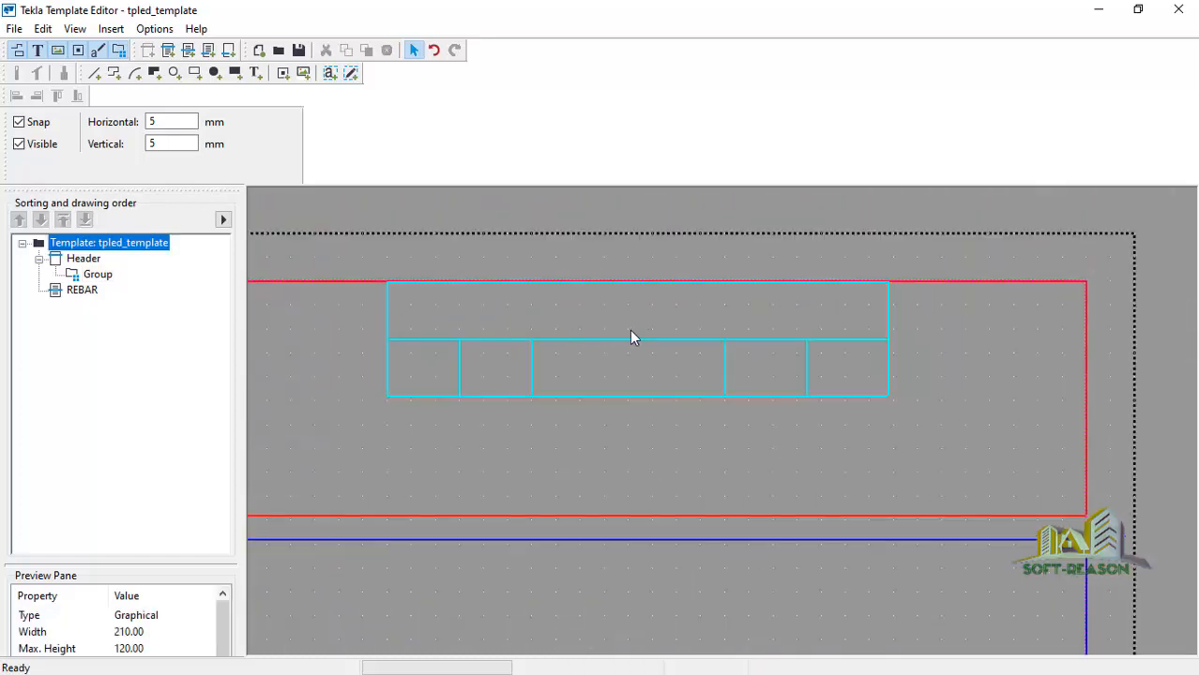
Step: Add the text BAR BENDING SCHEDULE inside the undivided upper row of the header table
click(255, 74)
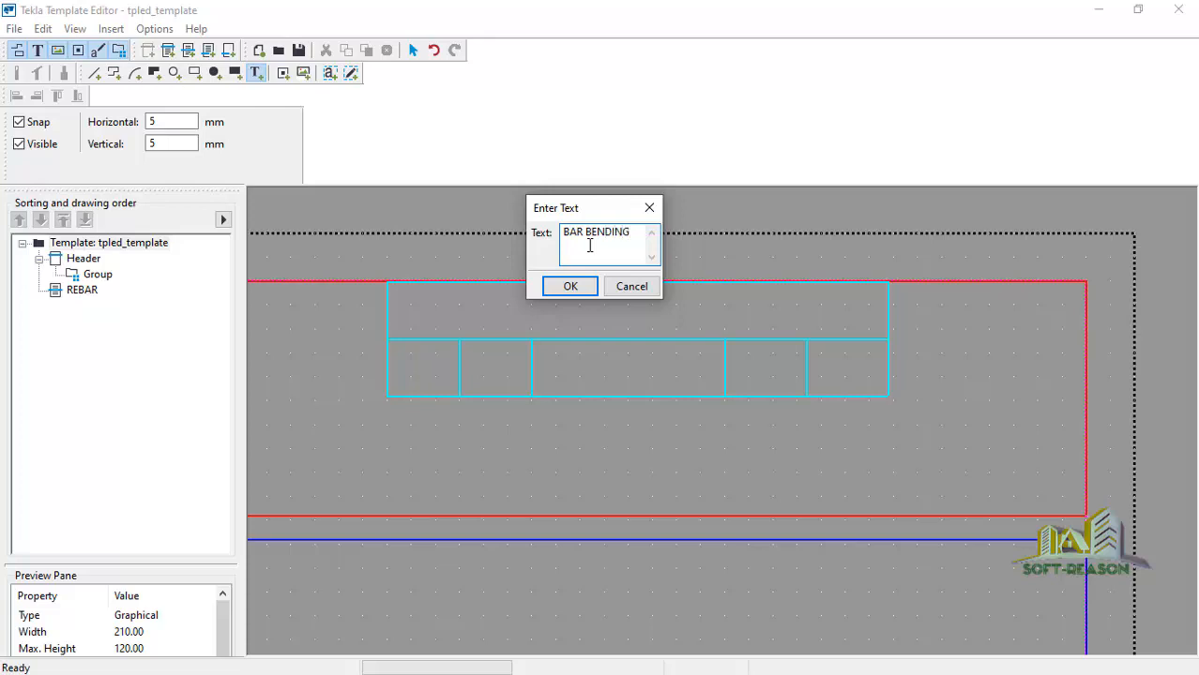
text(BAR BENDING SCH)
text(EDUL)
text(E)
click(570, 287)
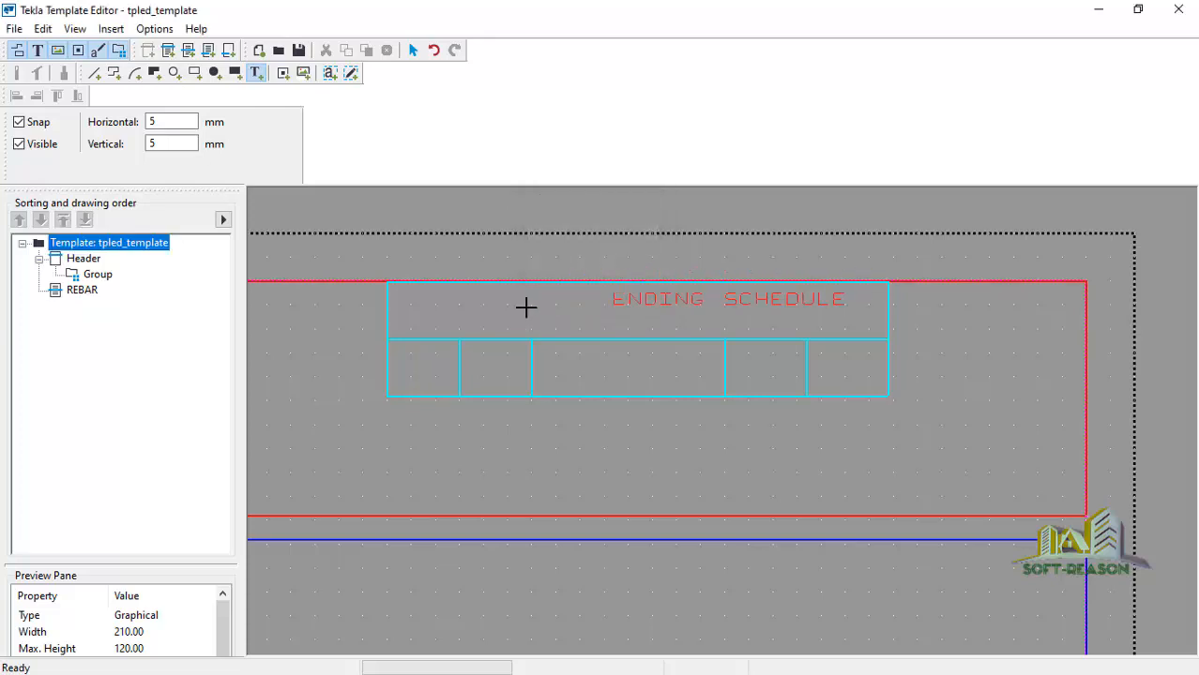
click(465, 317)
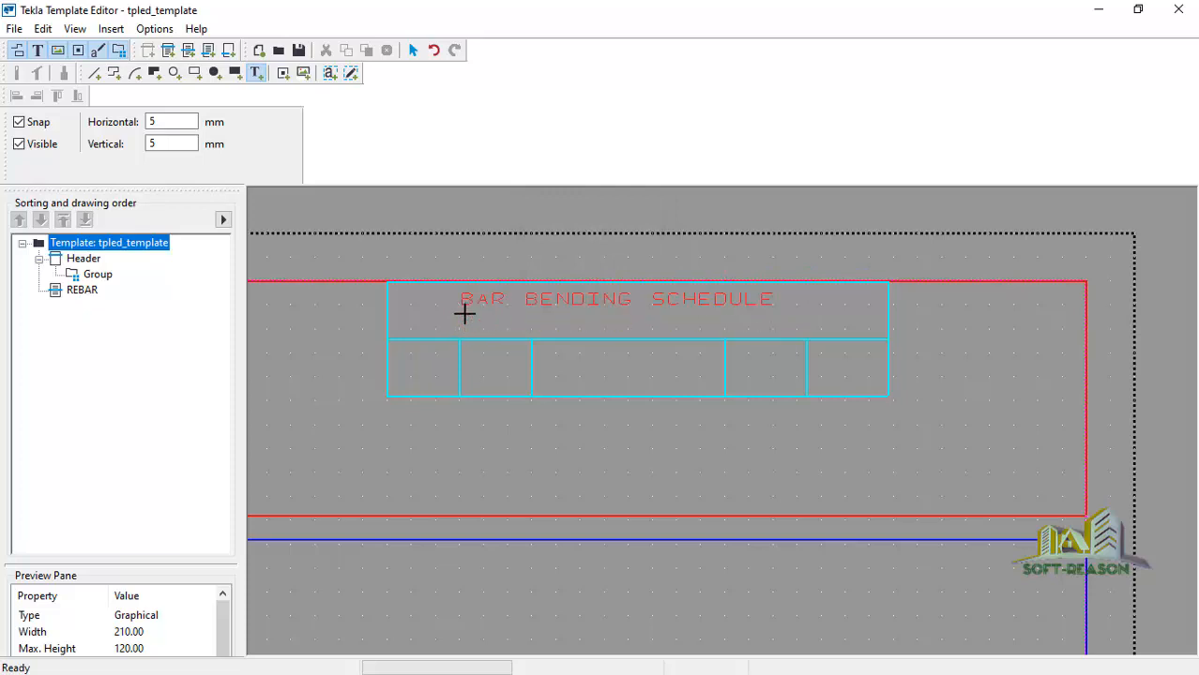
click(465, 315)
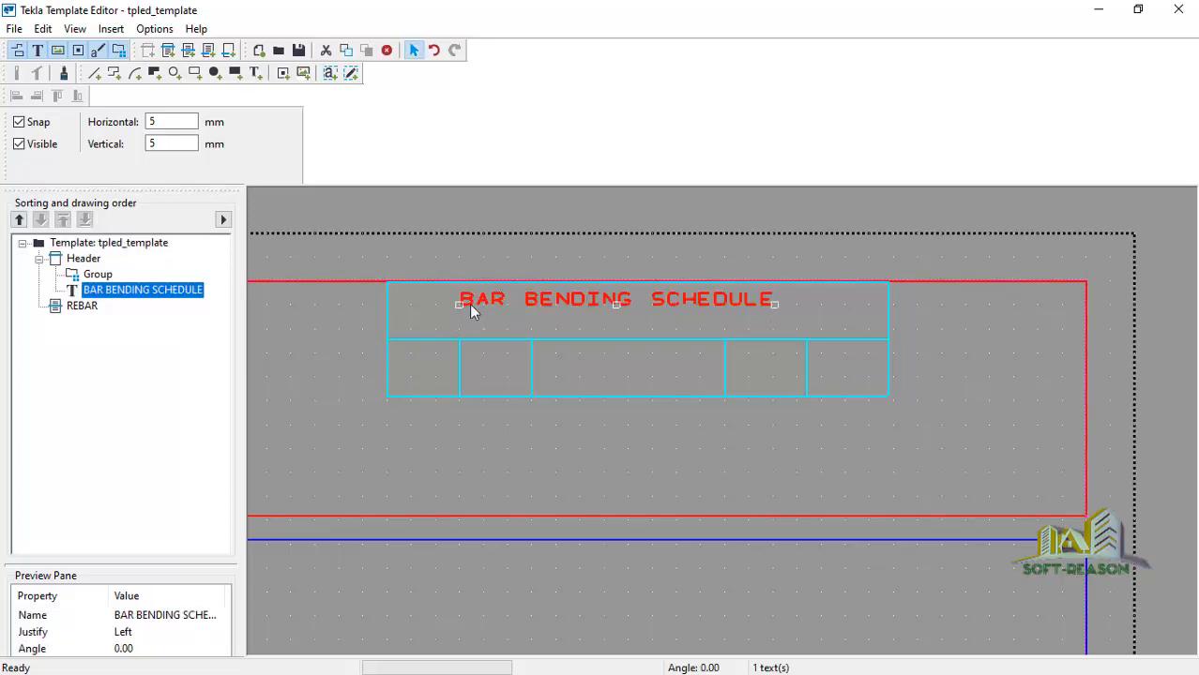
Step: Turn off grid snapping and move the BAR BENDING SCHEDULE text to the middle of the table's upper row
click(154, 29)
mouse_move(215, 72)
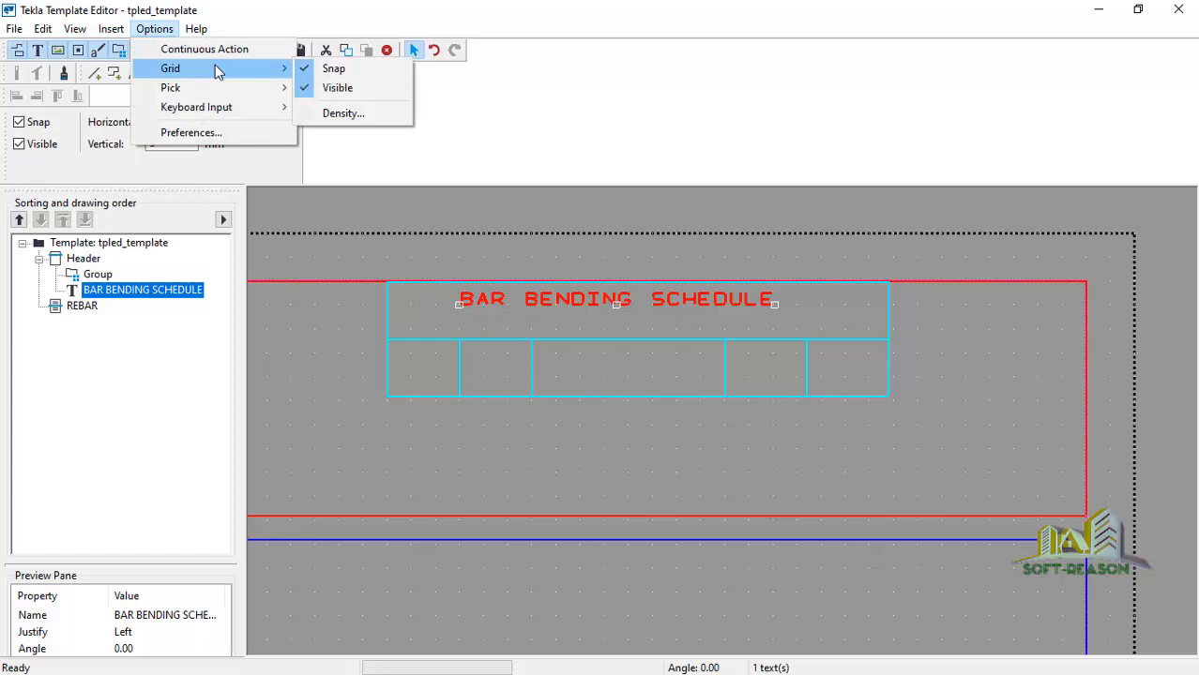
click(310, 72)
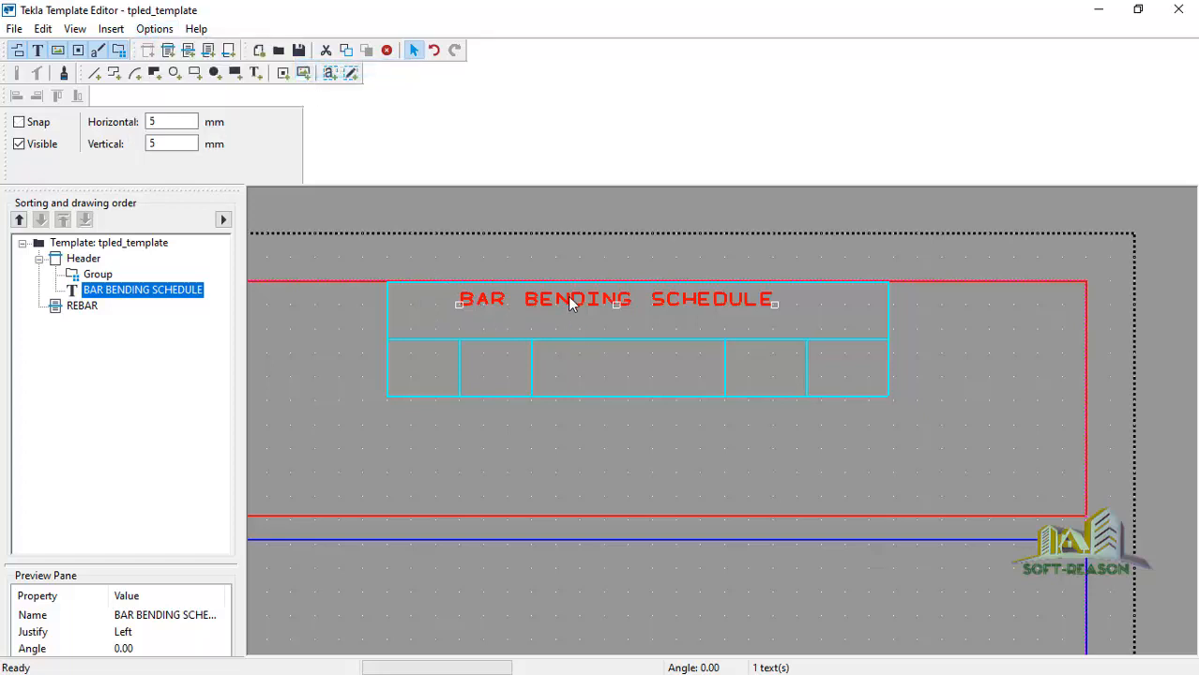
click(568, 297)
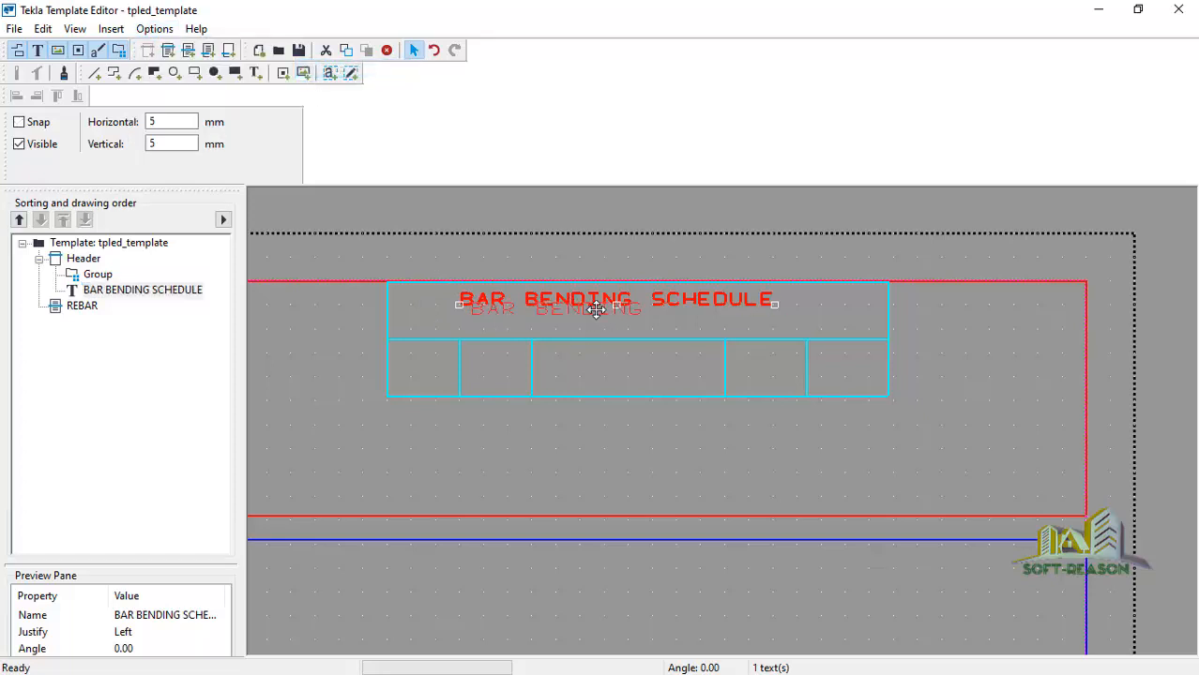
drag(585, 304, 579, 316)
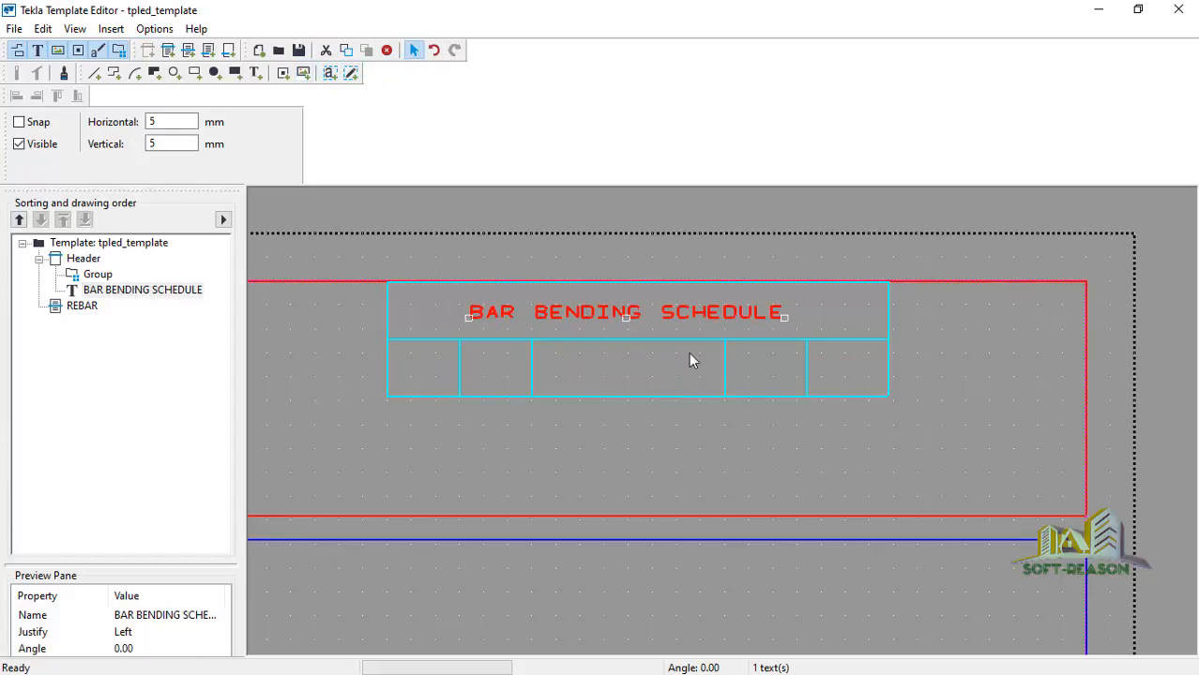
Step: Check the font settings of the BAR BENDING SCHEDULE text
double_click(579, 315)
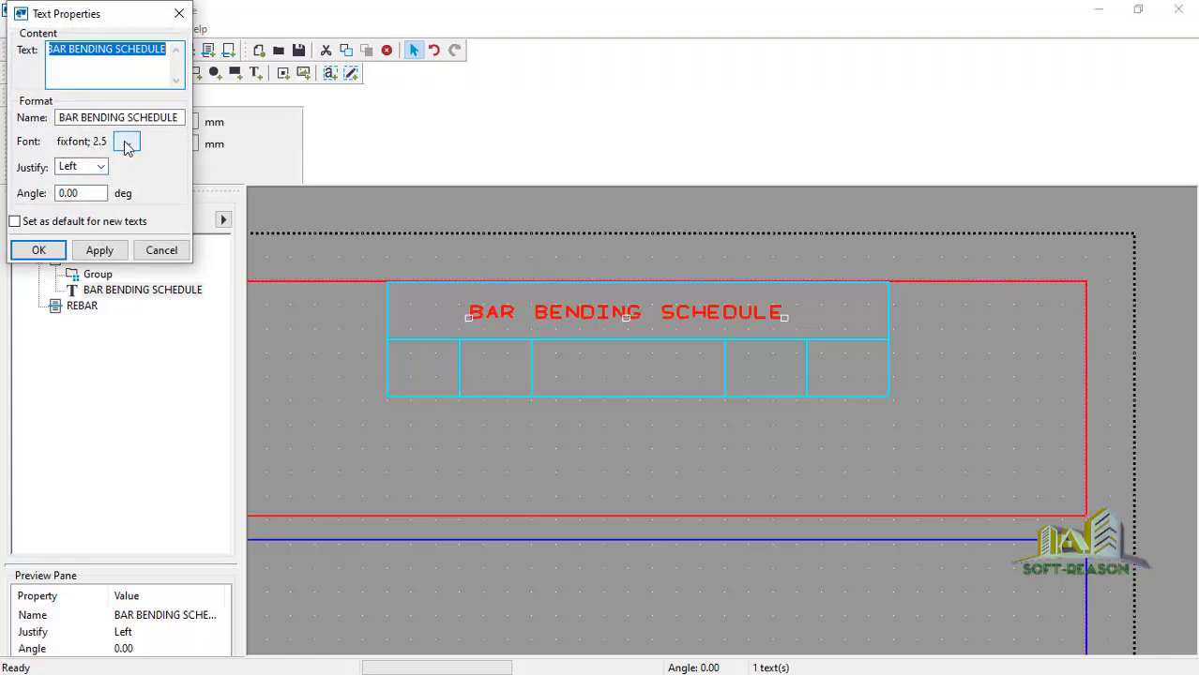
click(126, 142)
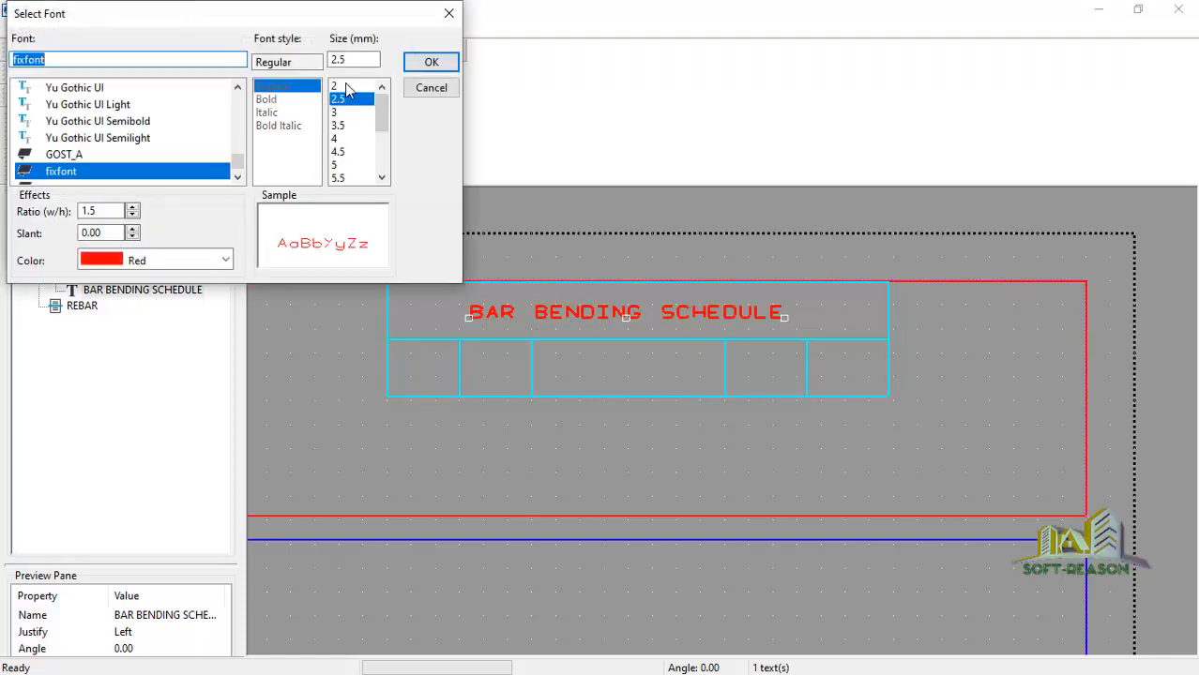
click(432, 62)
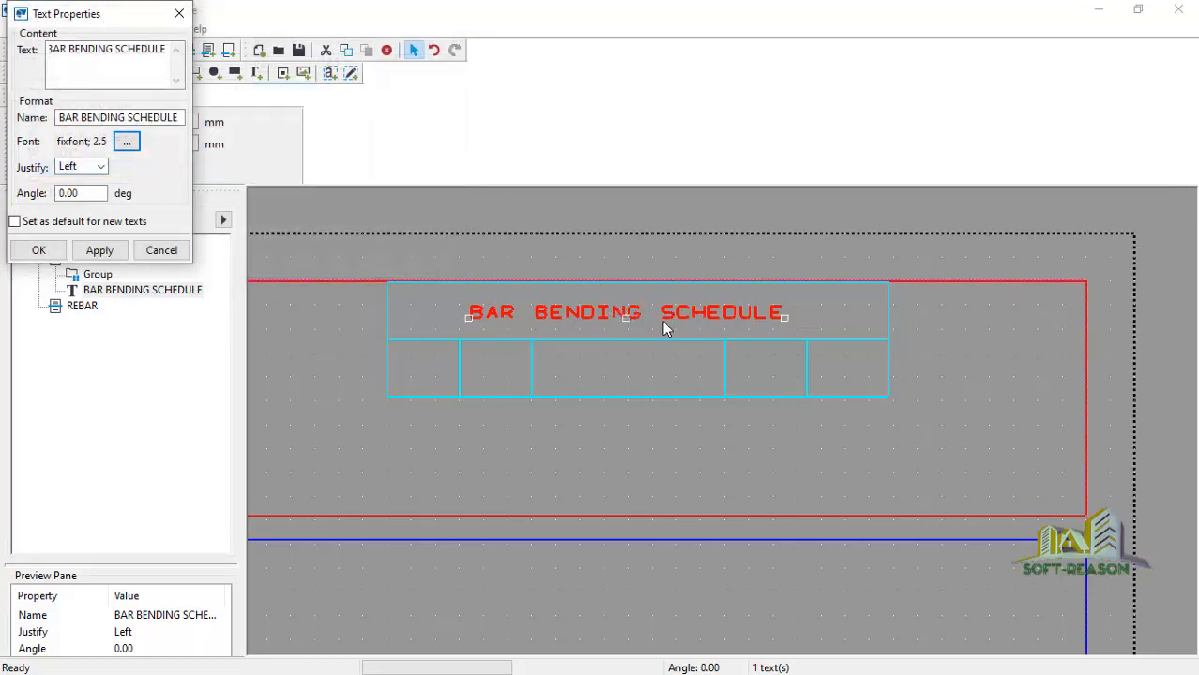
click(583, 352)
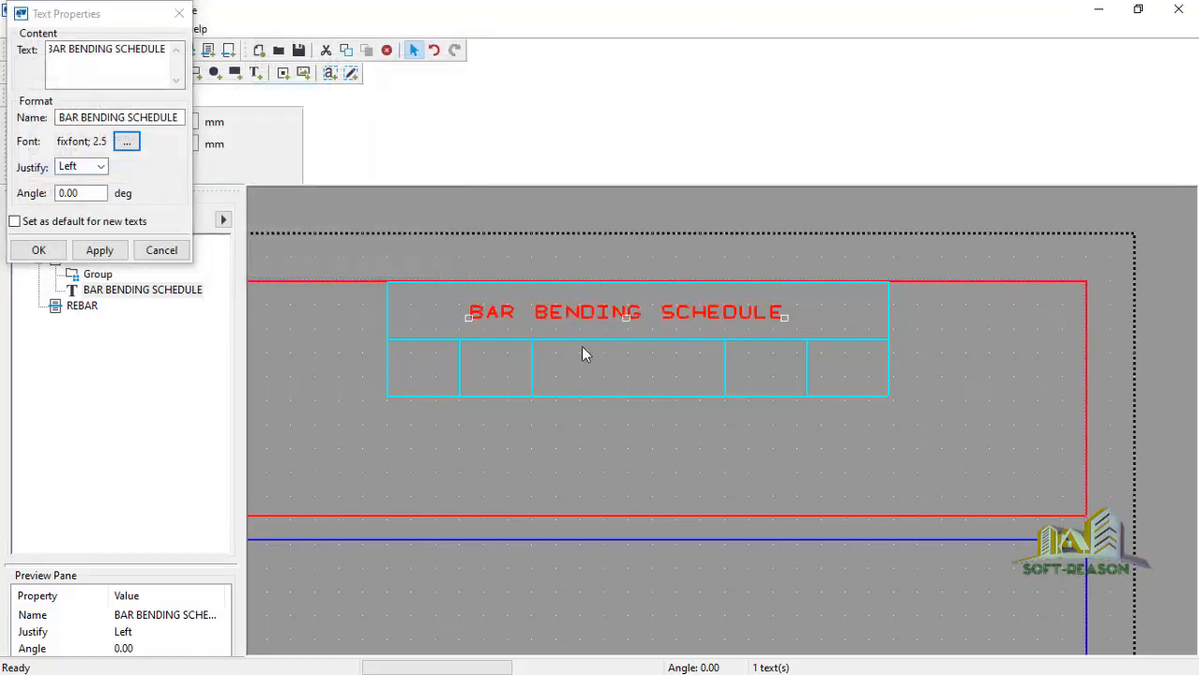
click(98, 251)
click(39, 250)
click(420, 366)
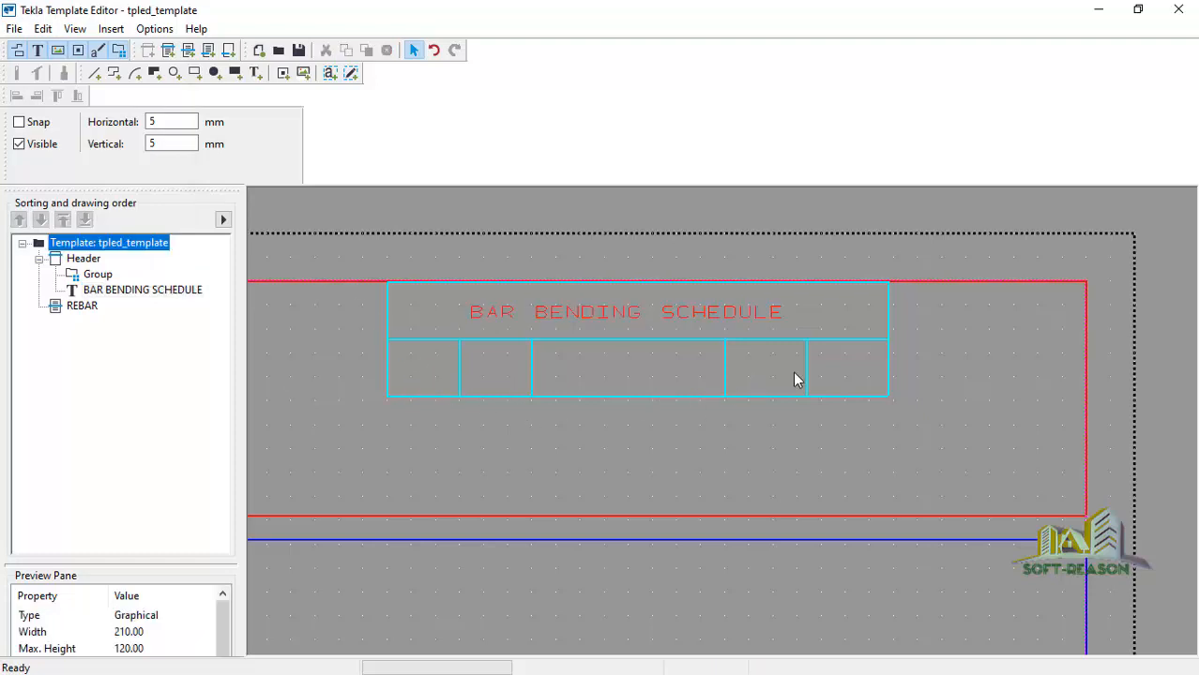
Step: Add the text QTY inside the first cell of the table's lower row
click(255, 73)
click(409, 379)
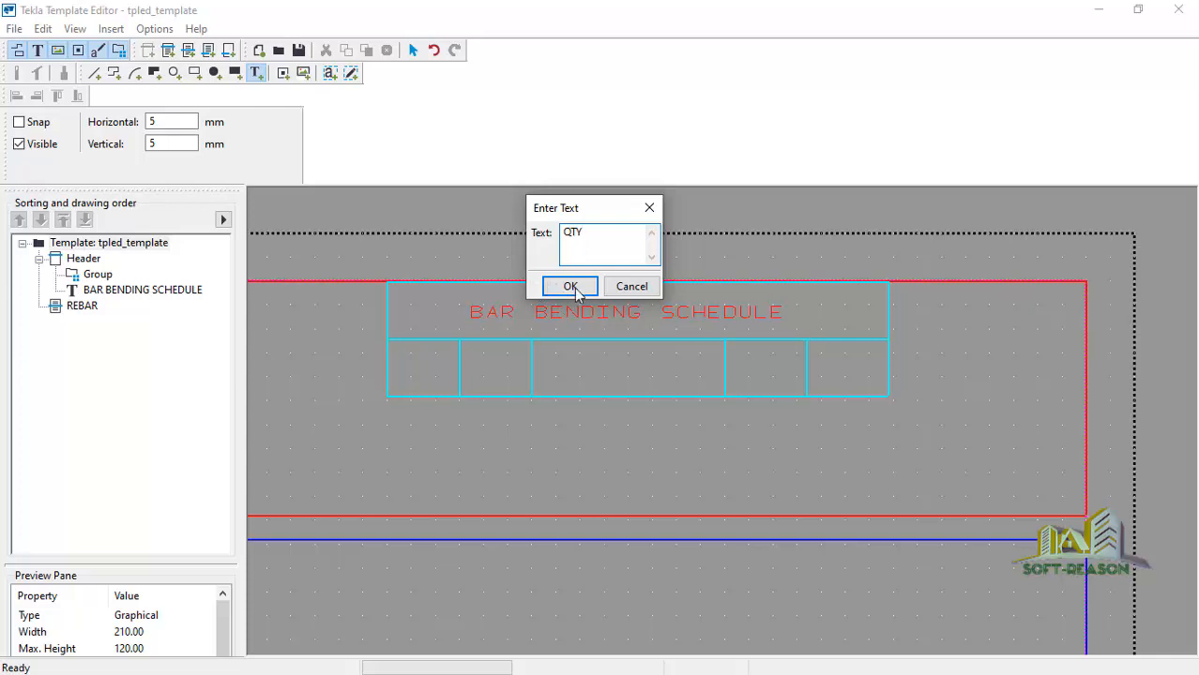
click(567, 285)
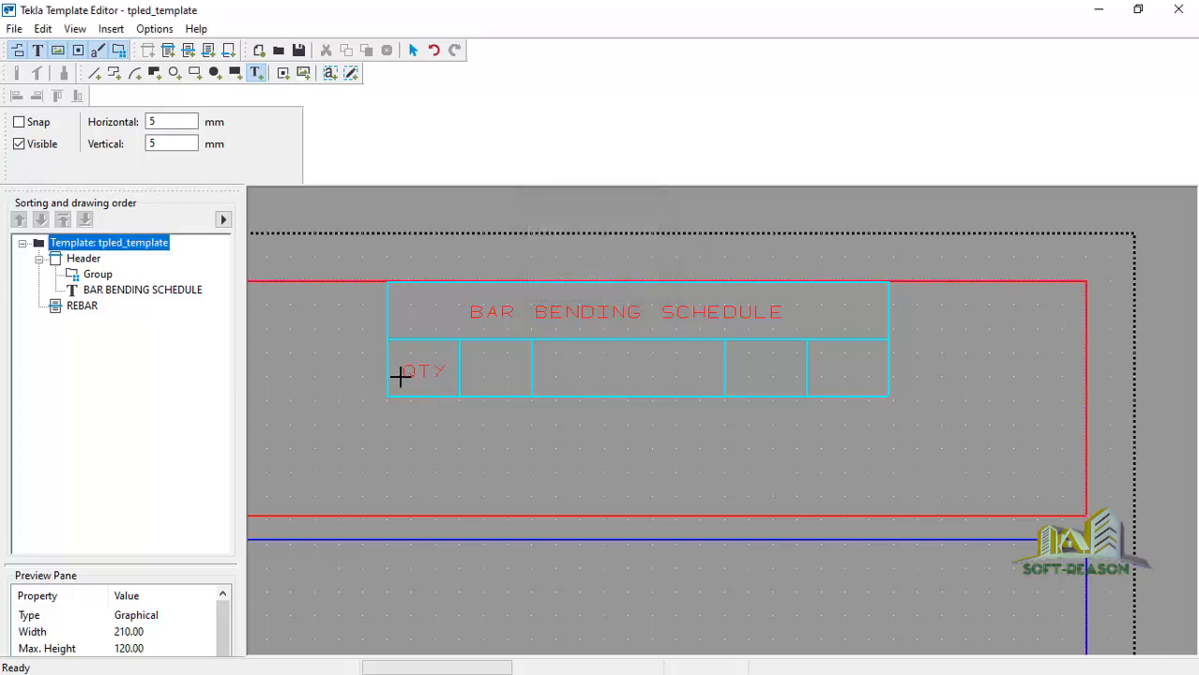
click(400, 376)
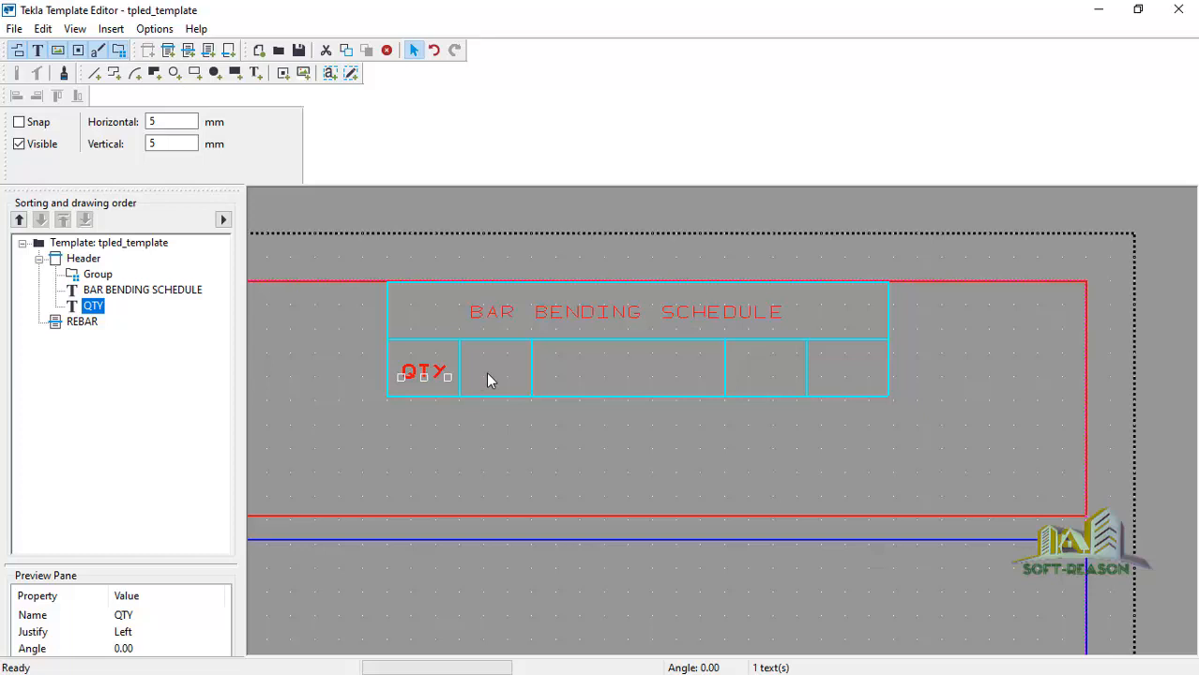
Step: Copy the QTY text into the second cell of the table's lower row
click(428, 370)
right_click(428, 369)
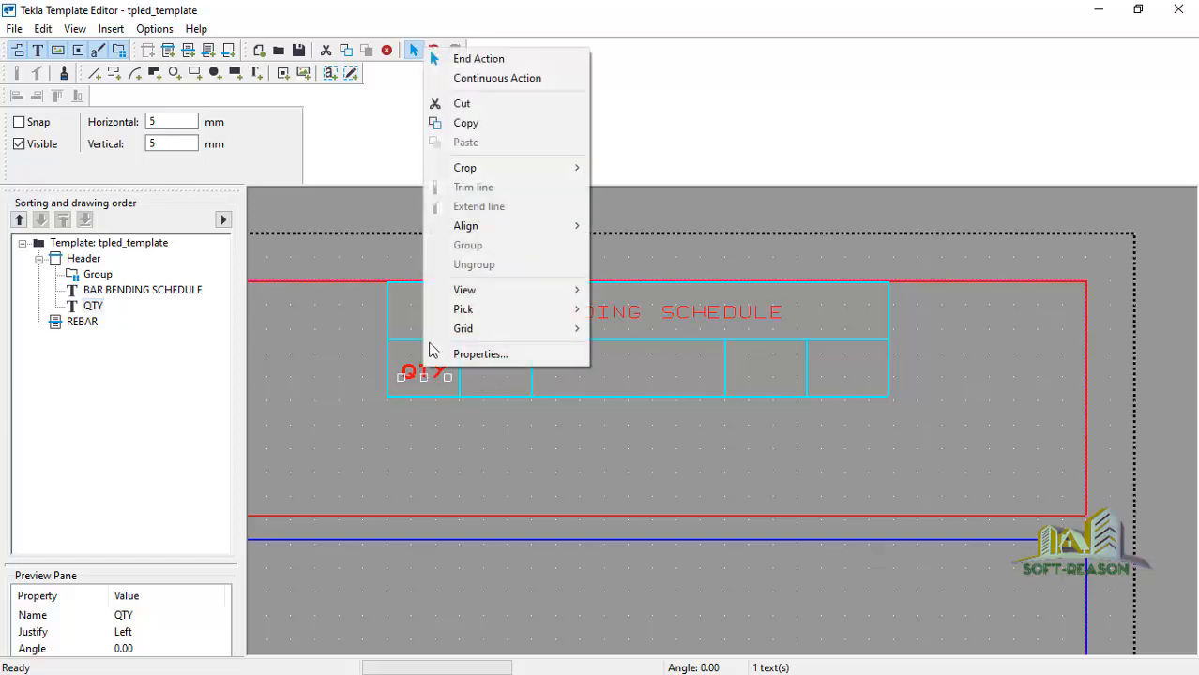
click(469, 124)
right_click(483, 349)
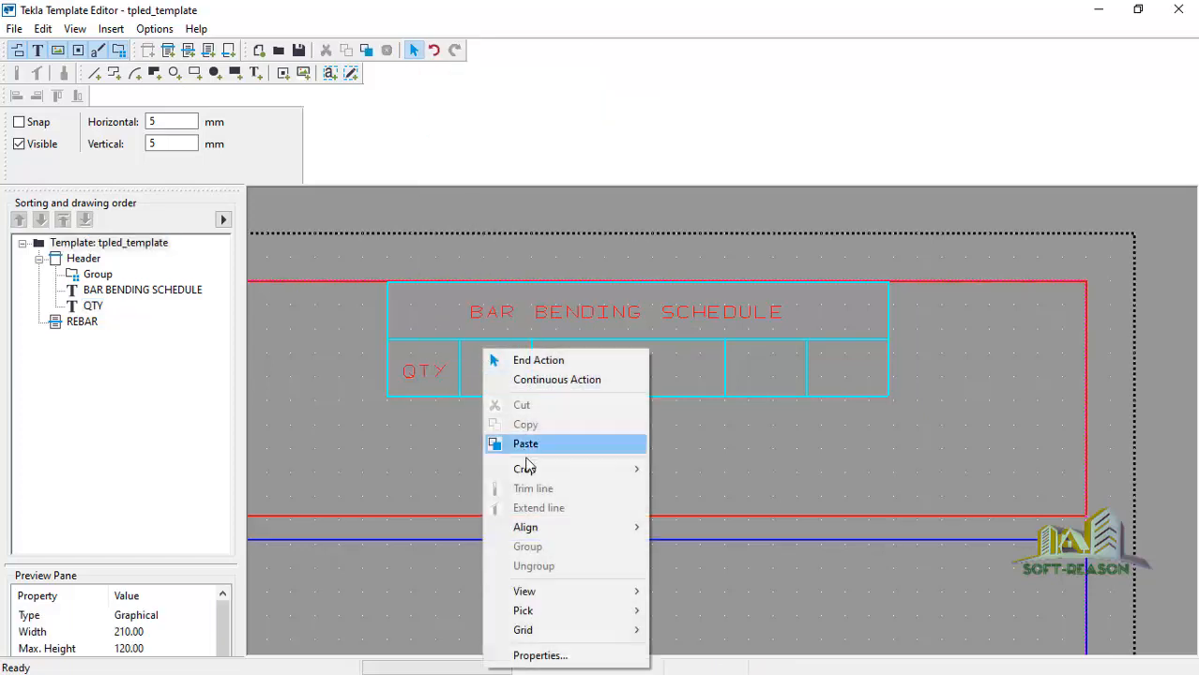
click(525, 444)
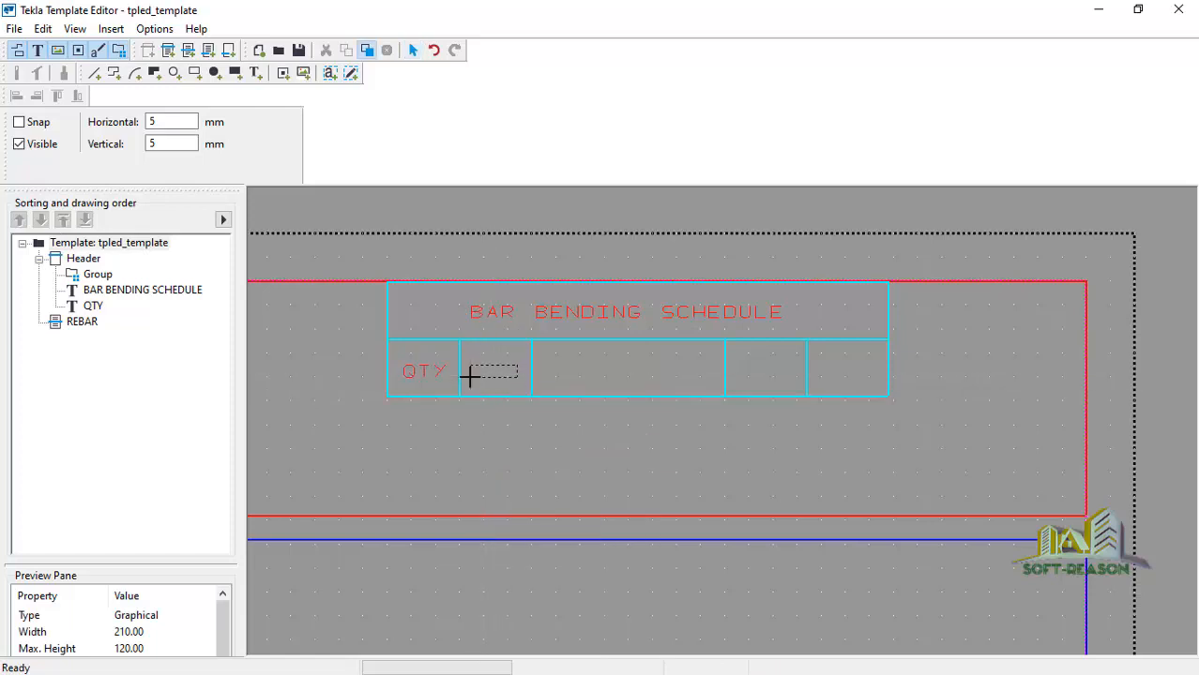
click(469, 376)
Step: Change the copied text in the second cell to SIZE with Center justification
double_click(493, 366)
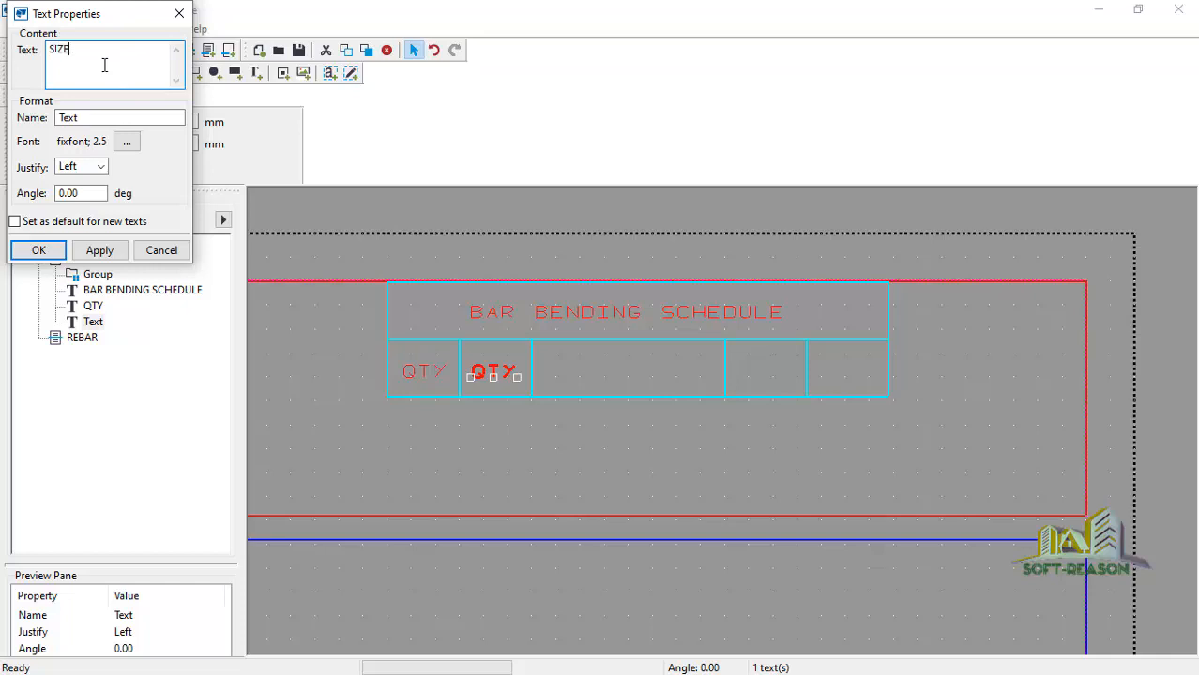
text(SIZE)
click(99, 250)
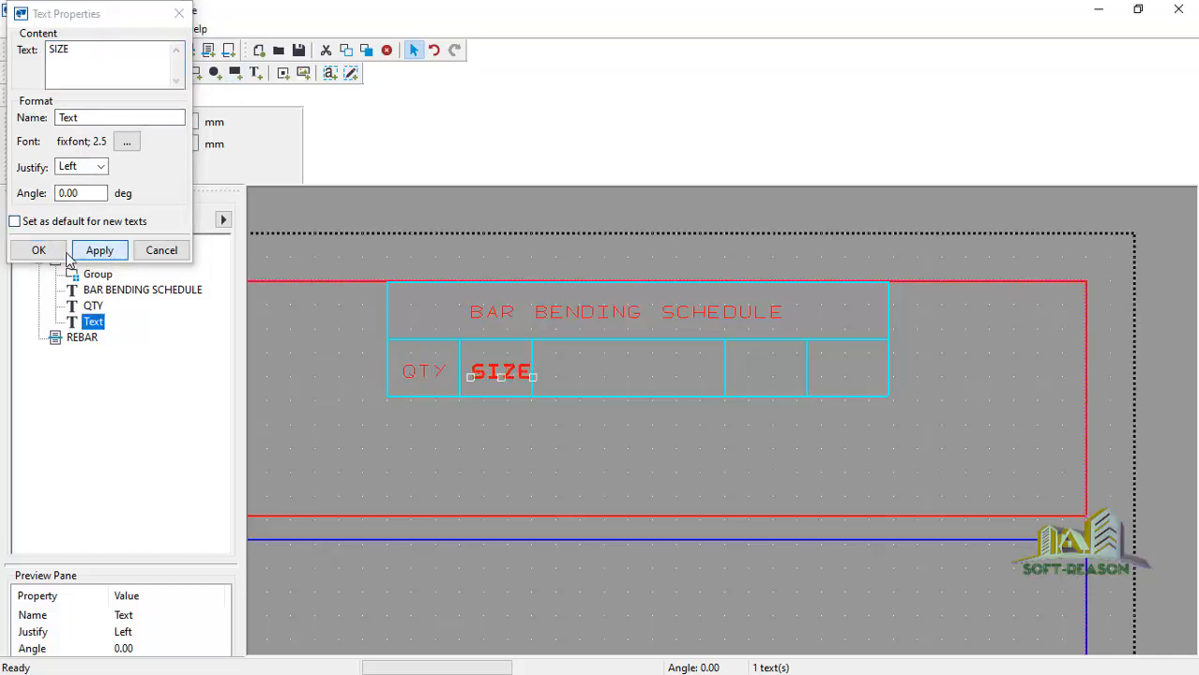
click(96, 167)
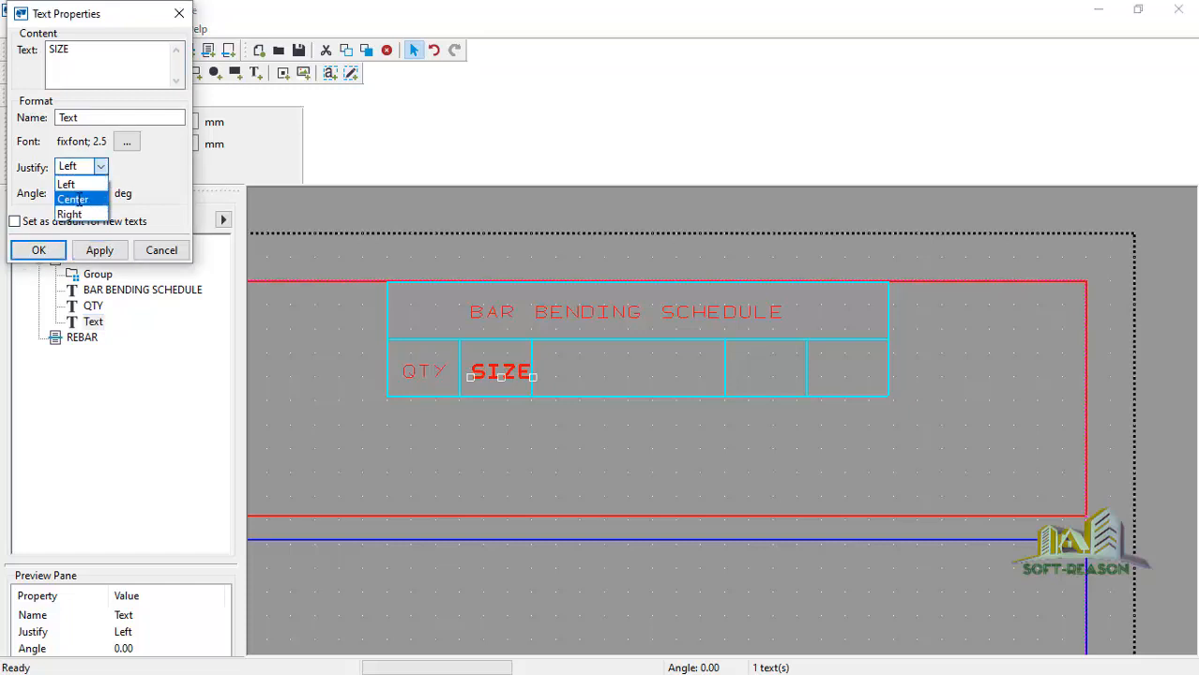
click(73, 199)
click(39, 251)
Step: Set the SIZE text's font size to 1.5 mm and move the text to the middle of its cell
scroll(514, 387, up, 1)
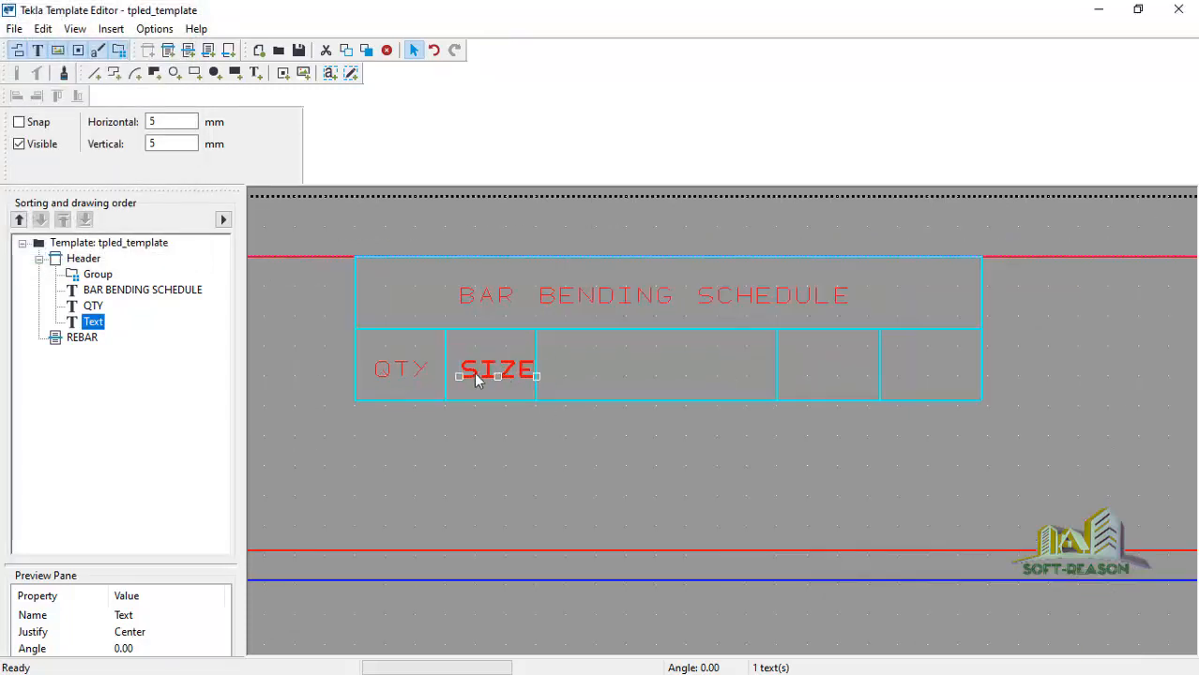
scroll(474, 372, up, 1)
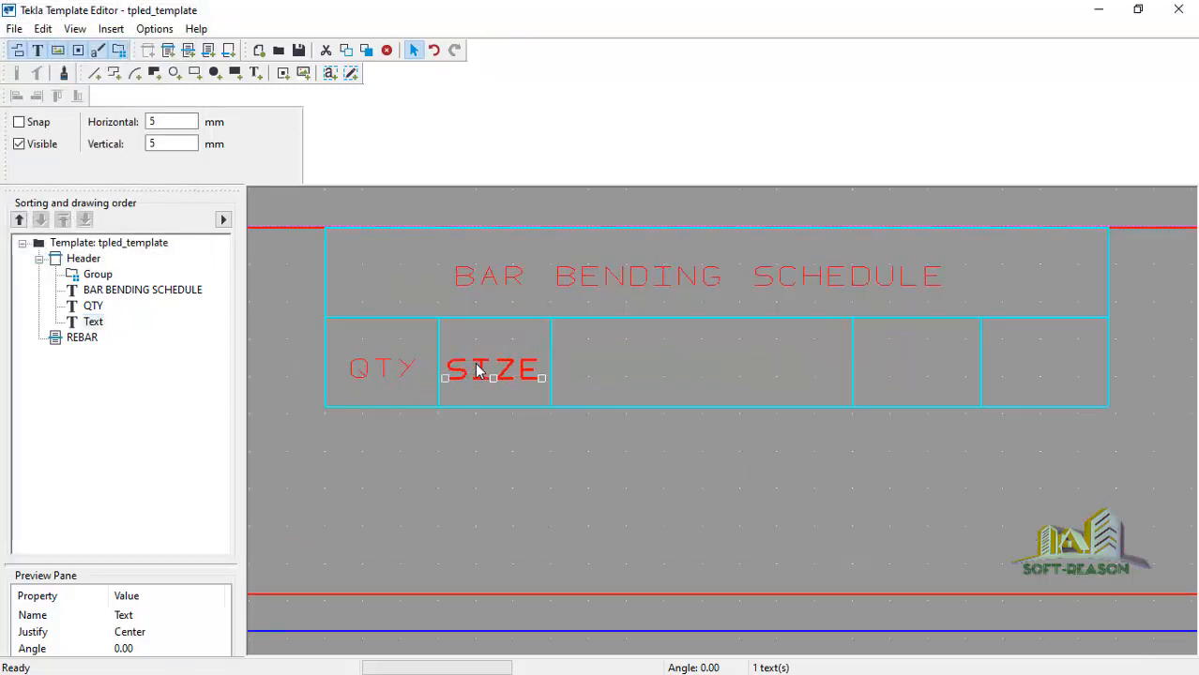
click(369, 375)
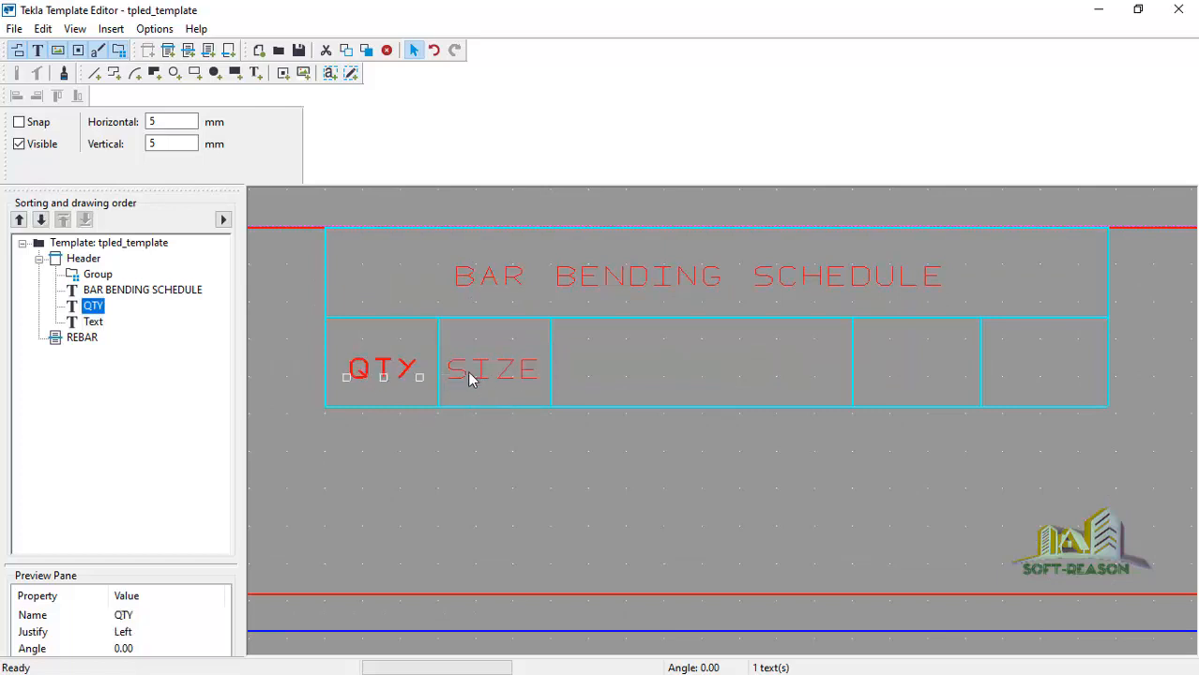
click(475, 375)
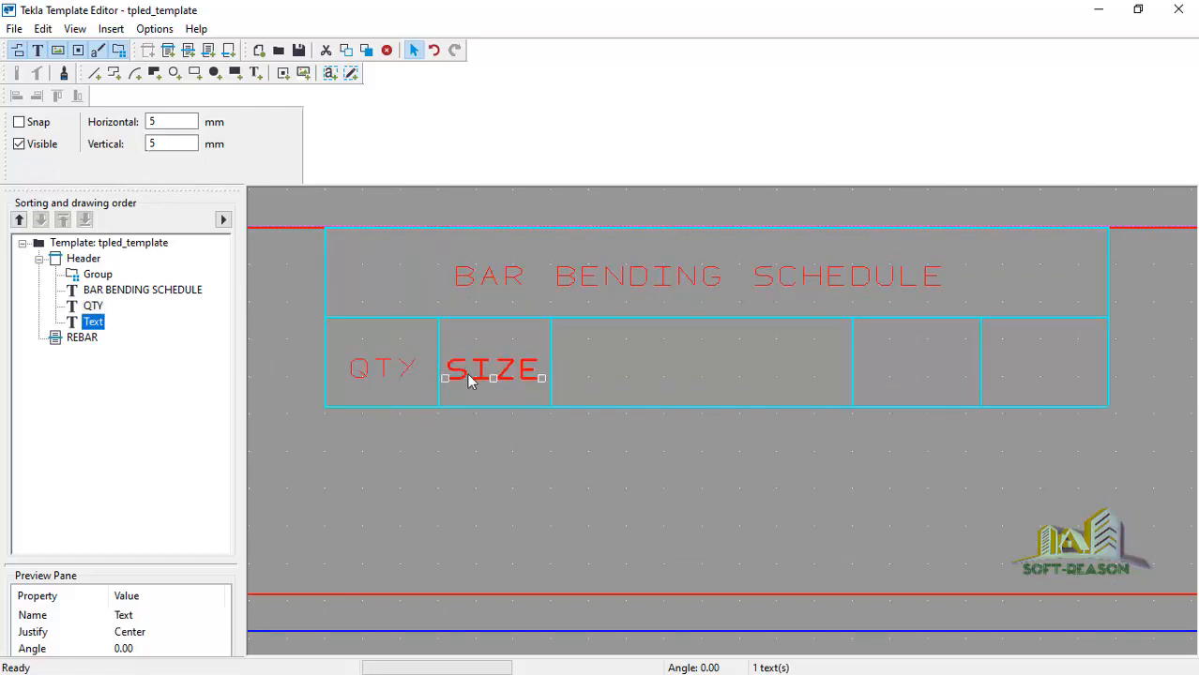
double_click(480, 370)
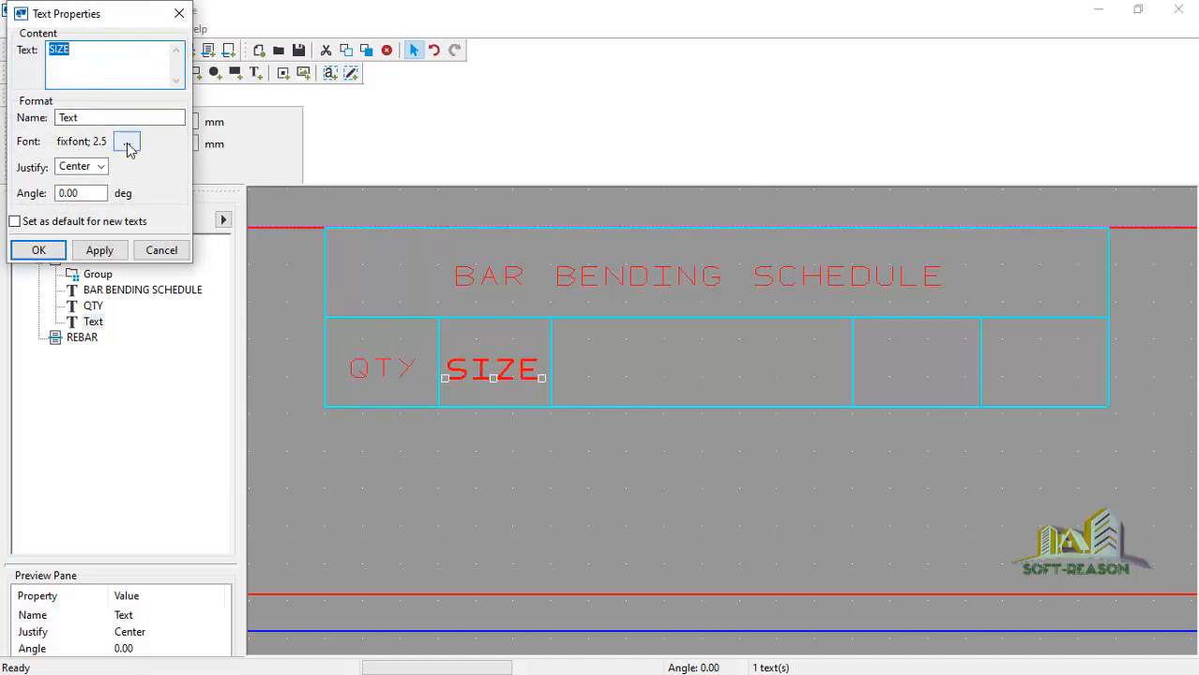
click(126, 142)
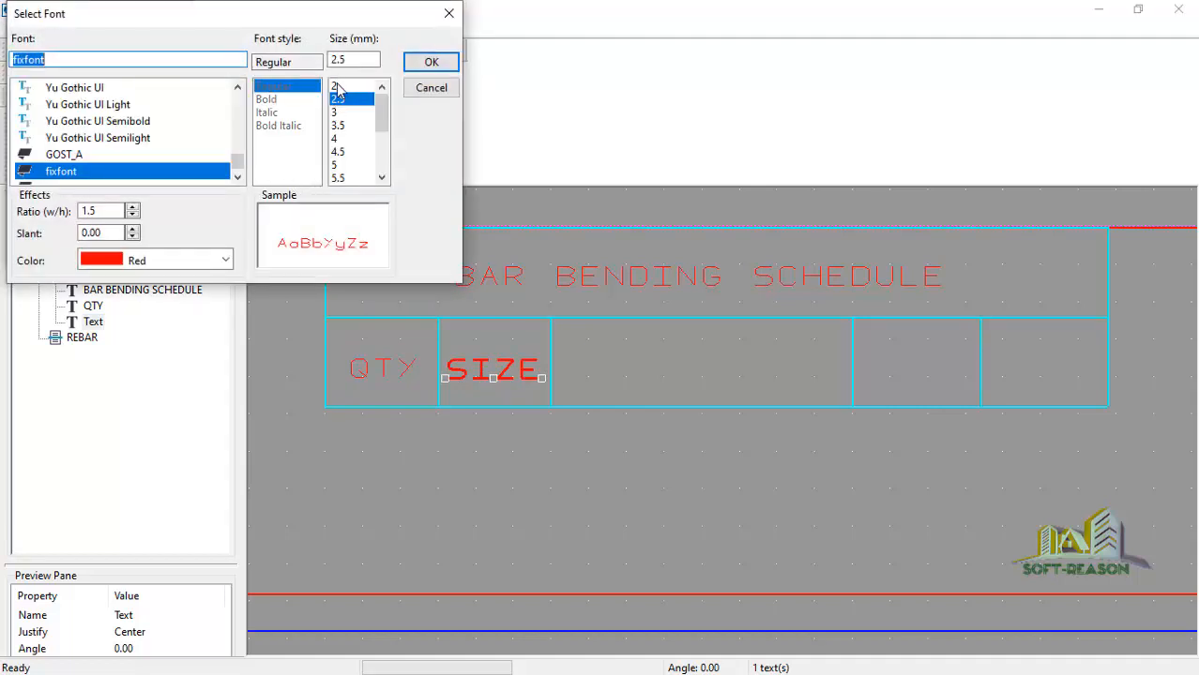
click(336, 85)
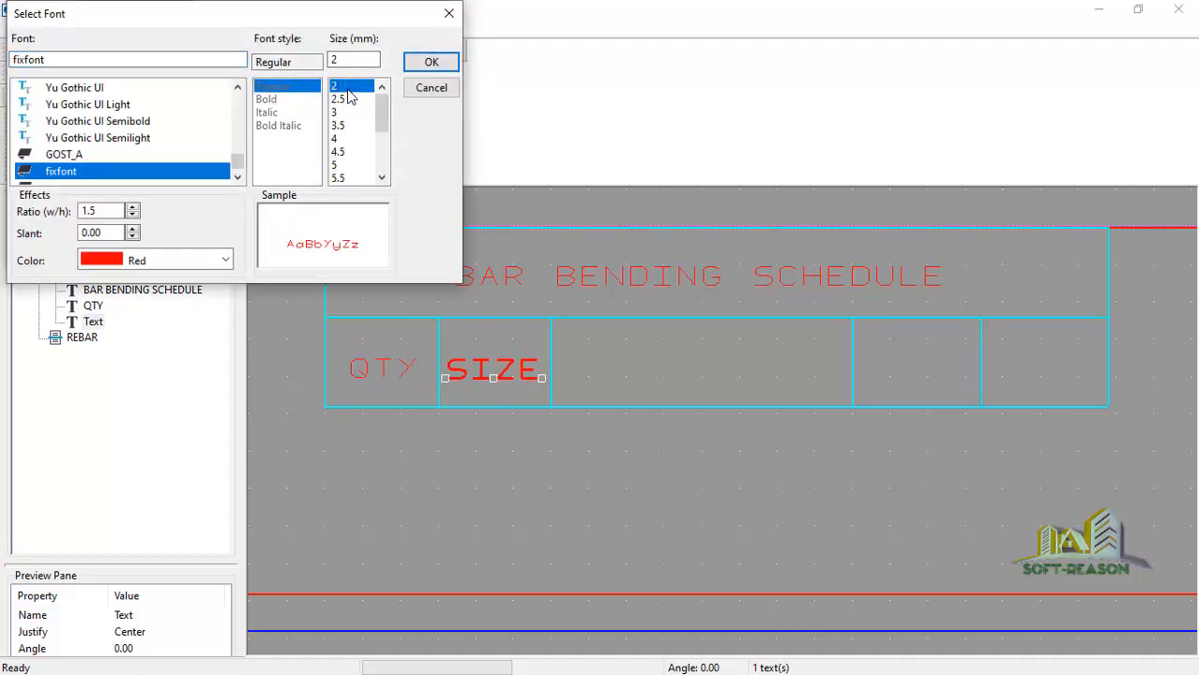
click(345, 57)
text(1.5)
click(431, 61)
click(117, 255)
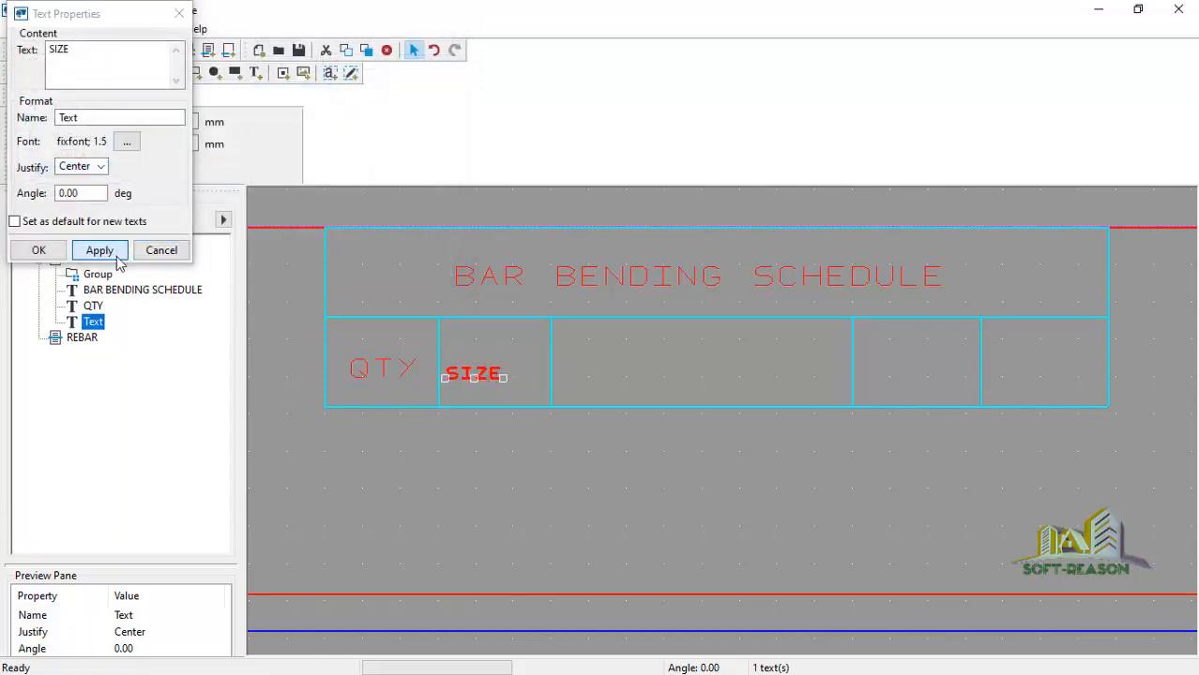
click(38, 249)
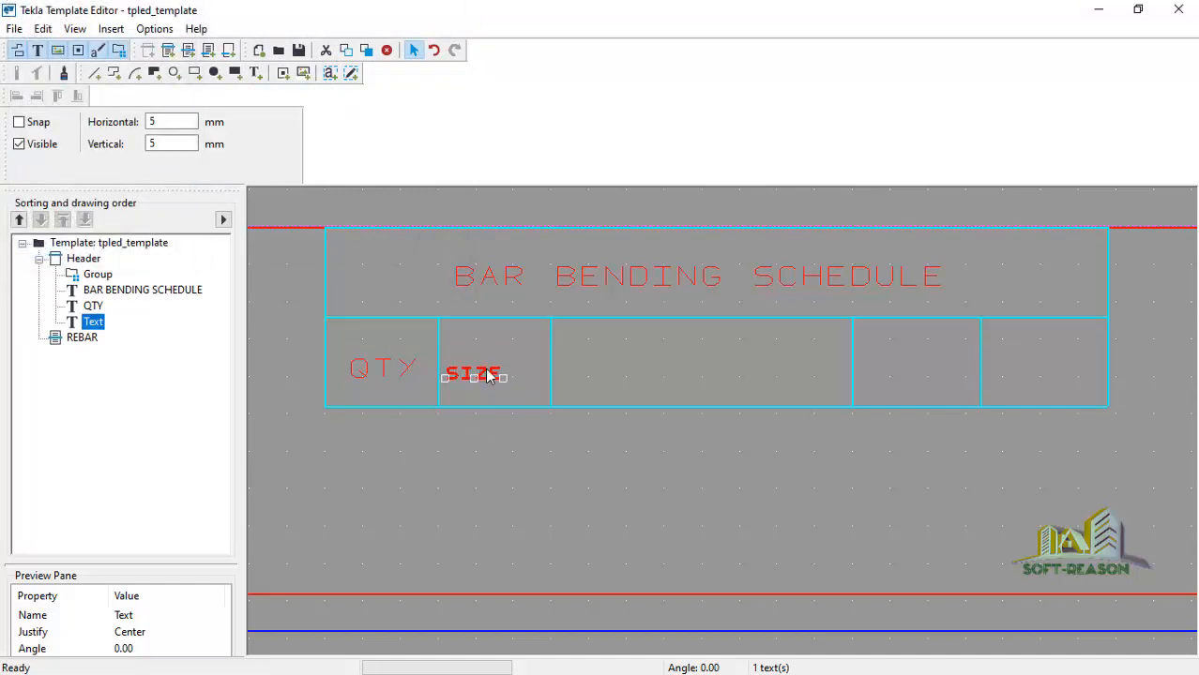
drag(494, 368, 508, 356)
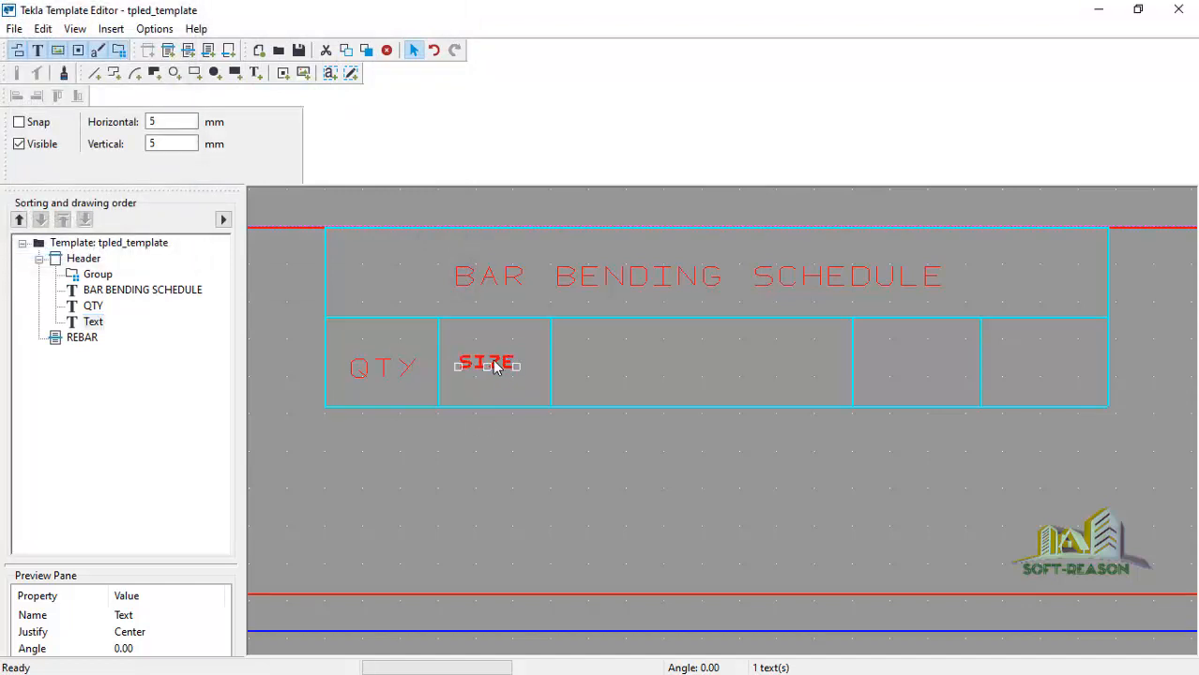
Step: Give the QTY text Center justification and a 1.5 mm font size, and move it to the middle of its cell
double_click(380, 372)
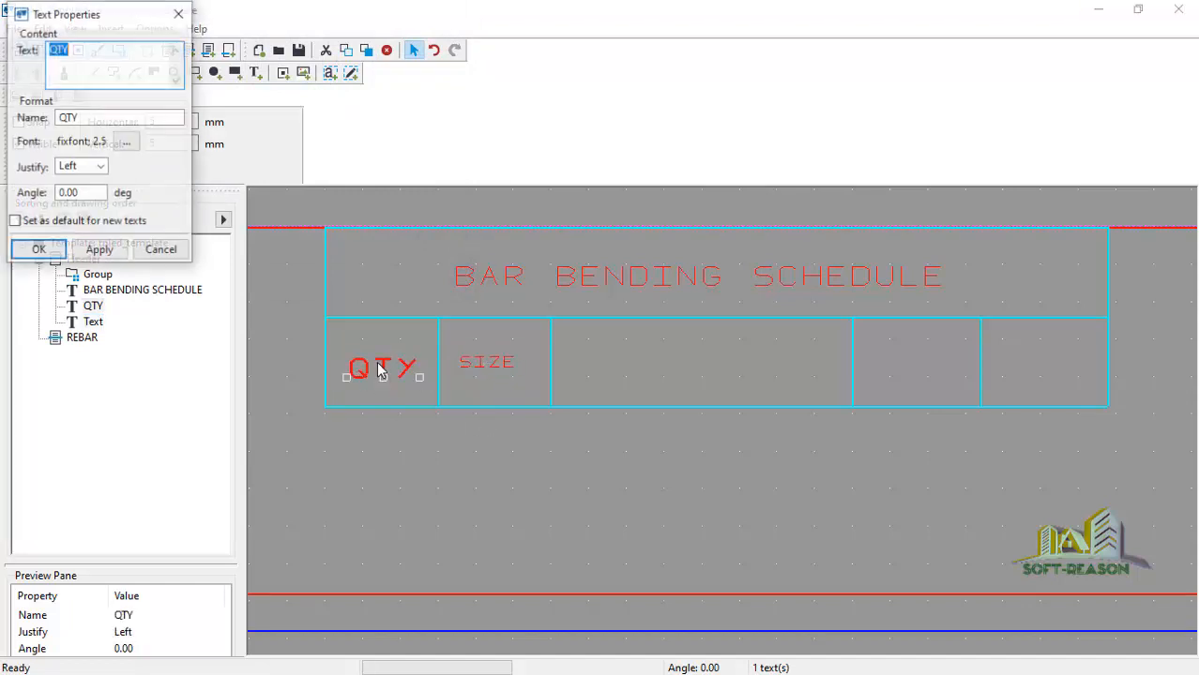
click(101, 167)
click(85, 194)
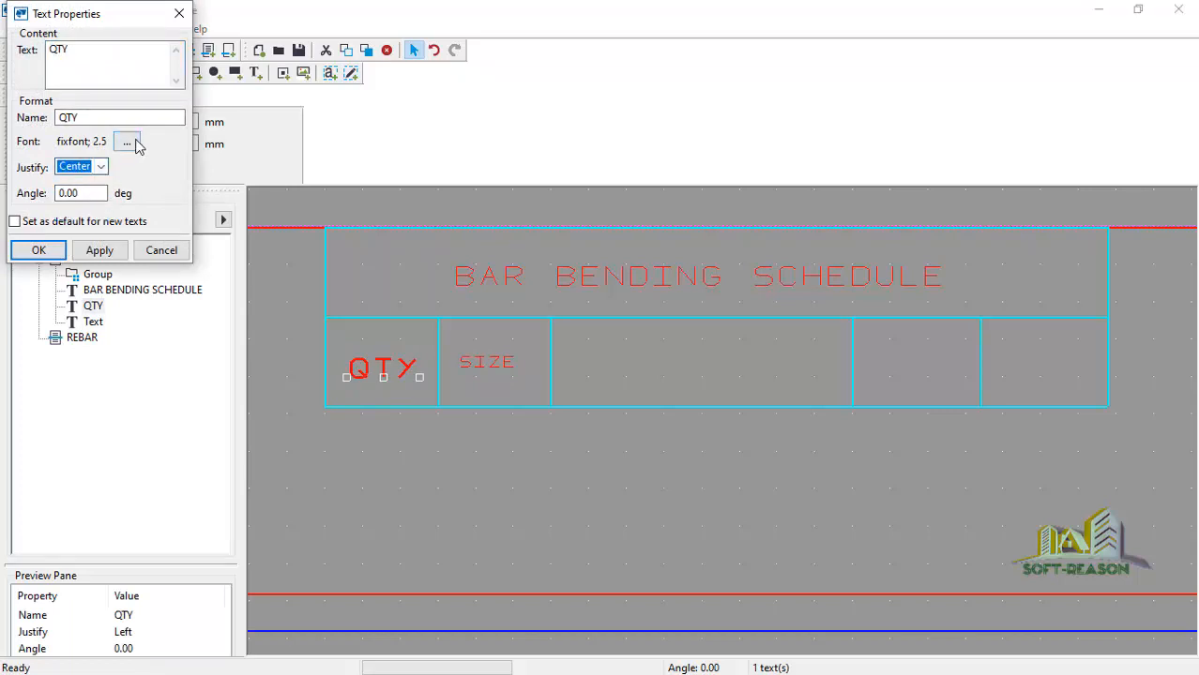
click(127, 142)
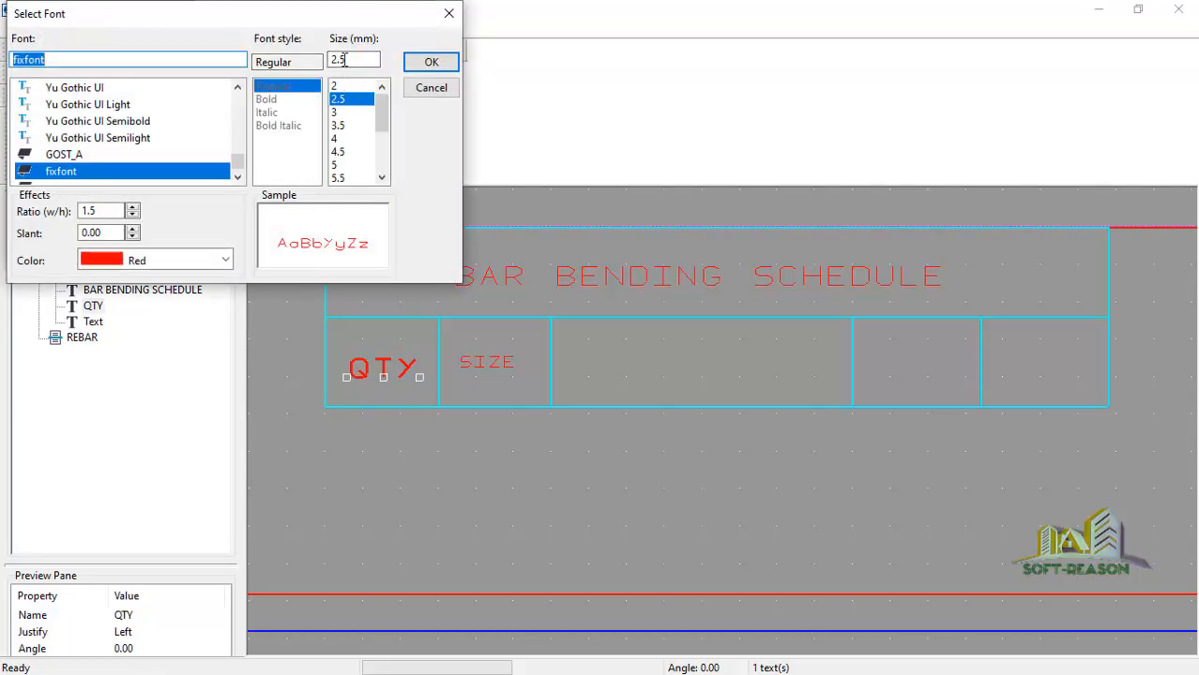
double_click(346, 59)
text(1.)
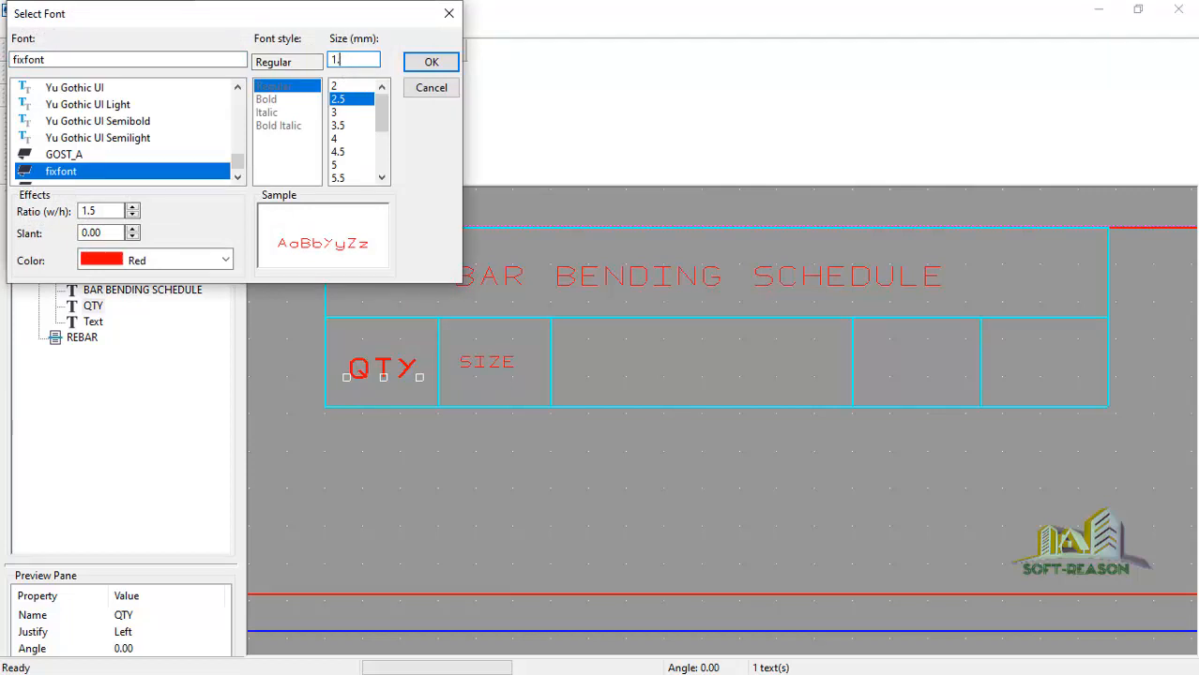
text(5)
click(431, 62)
click(100, 250)
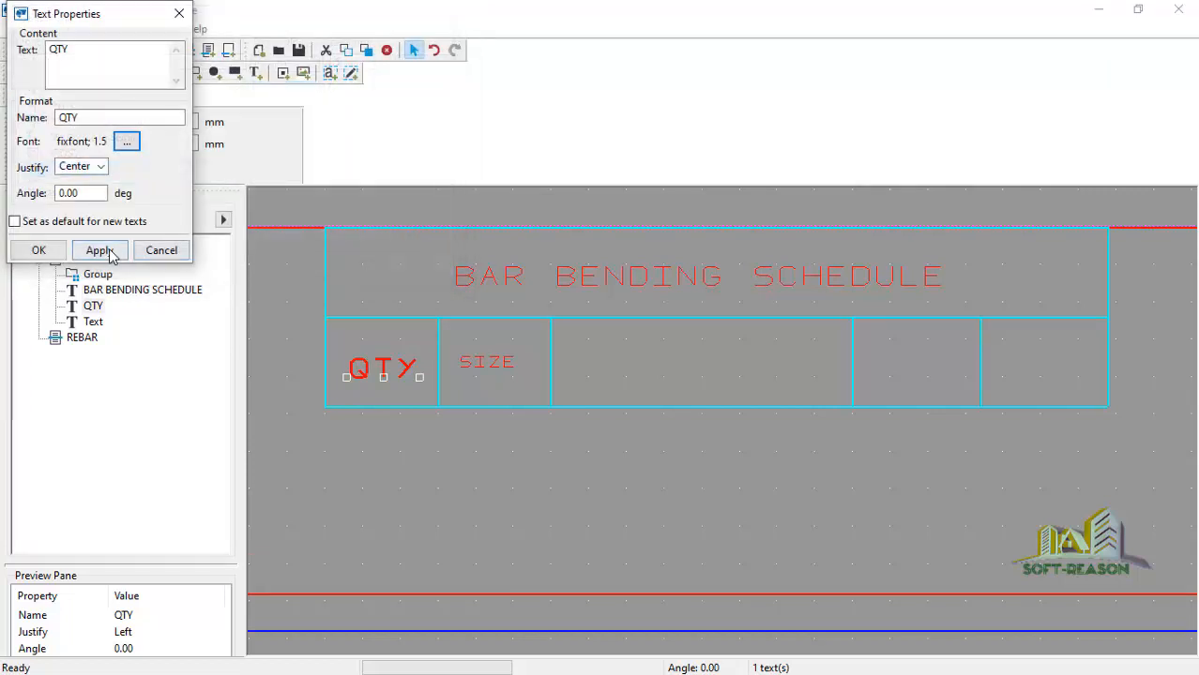
click(43, 252)
drag(371, 367, 380, 358)
Step: Copy the SIZE text into the wide third cell of the table's lower row
click(492, 362)
right_click(494, 366)
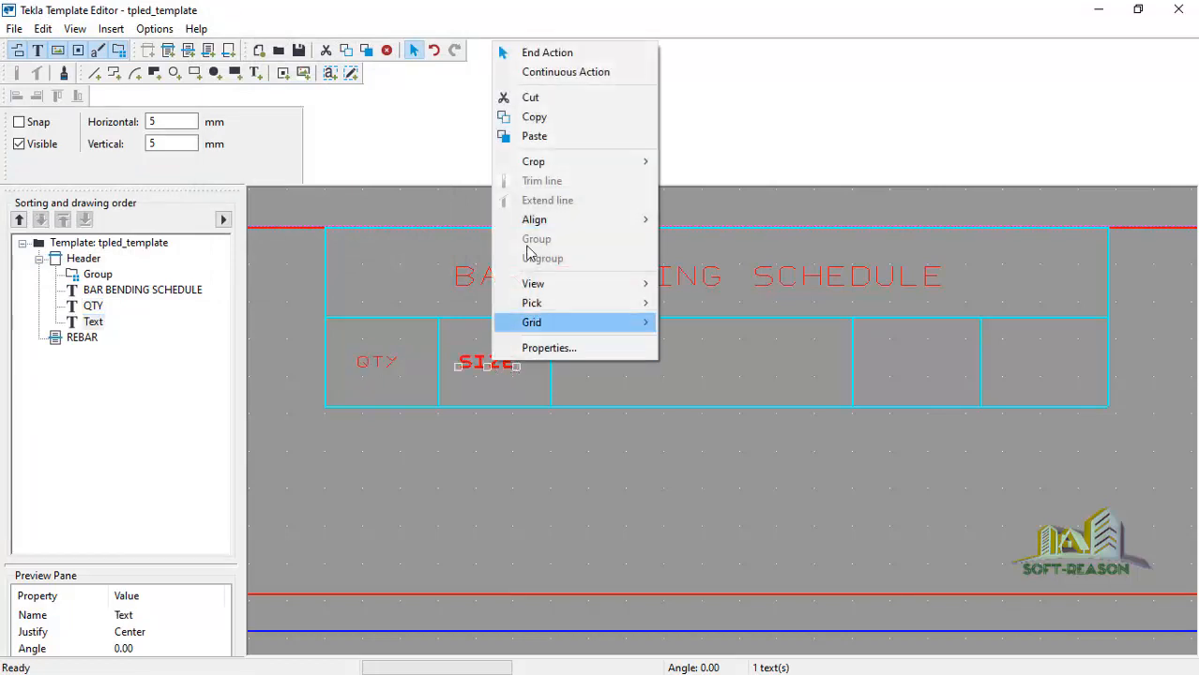
click(535, 116)
right_click(611, 374)
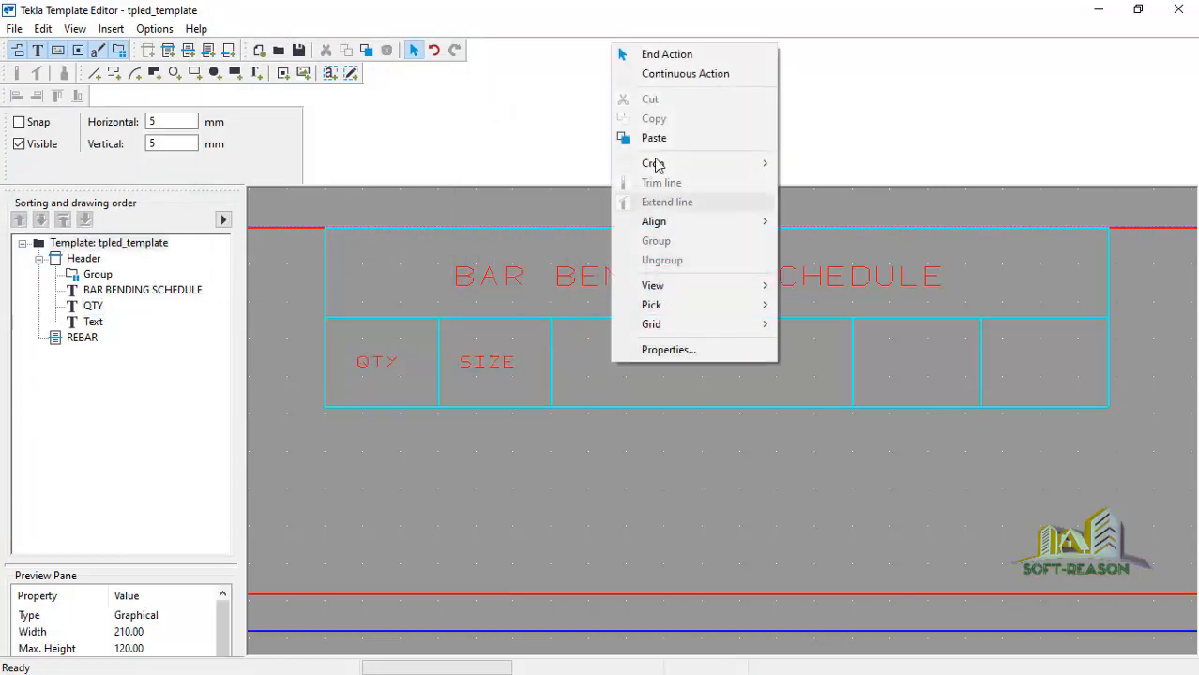
click(654, 137)
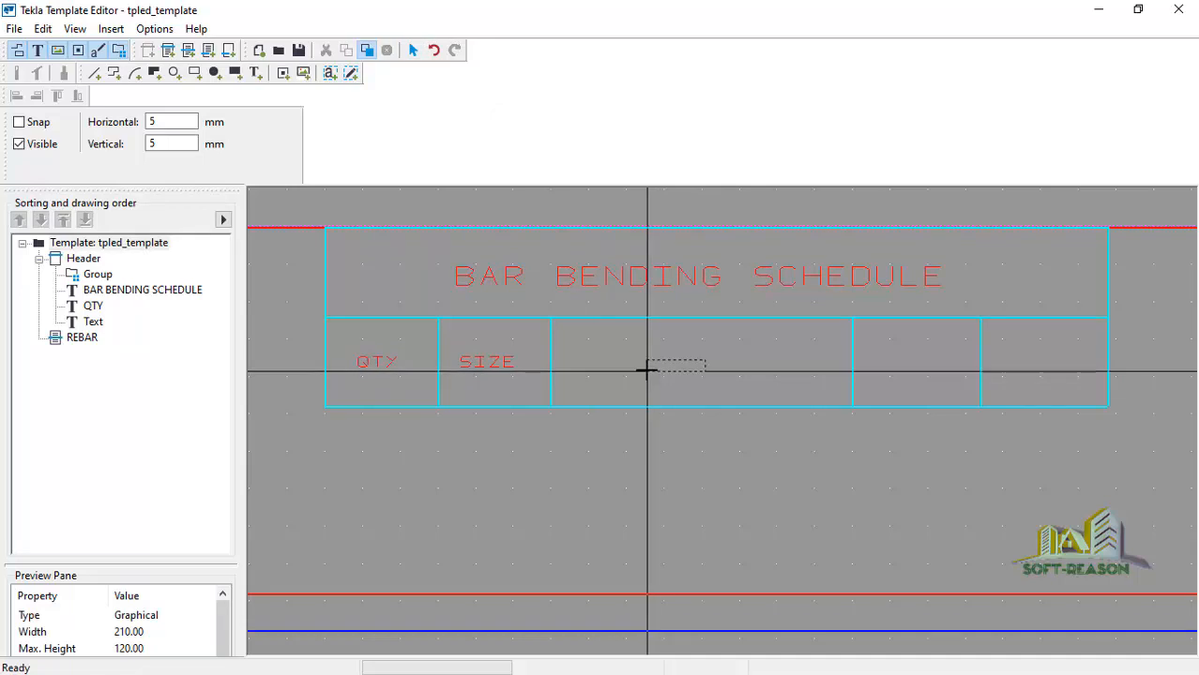
click(647, 371)
Step: Change the copied text in the wide third cell to SHAPE
double_click(670, 369)
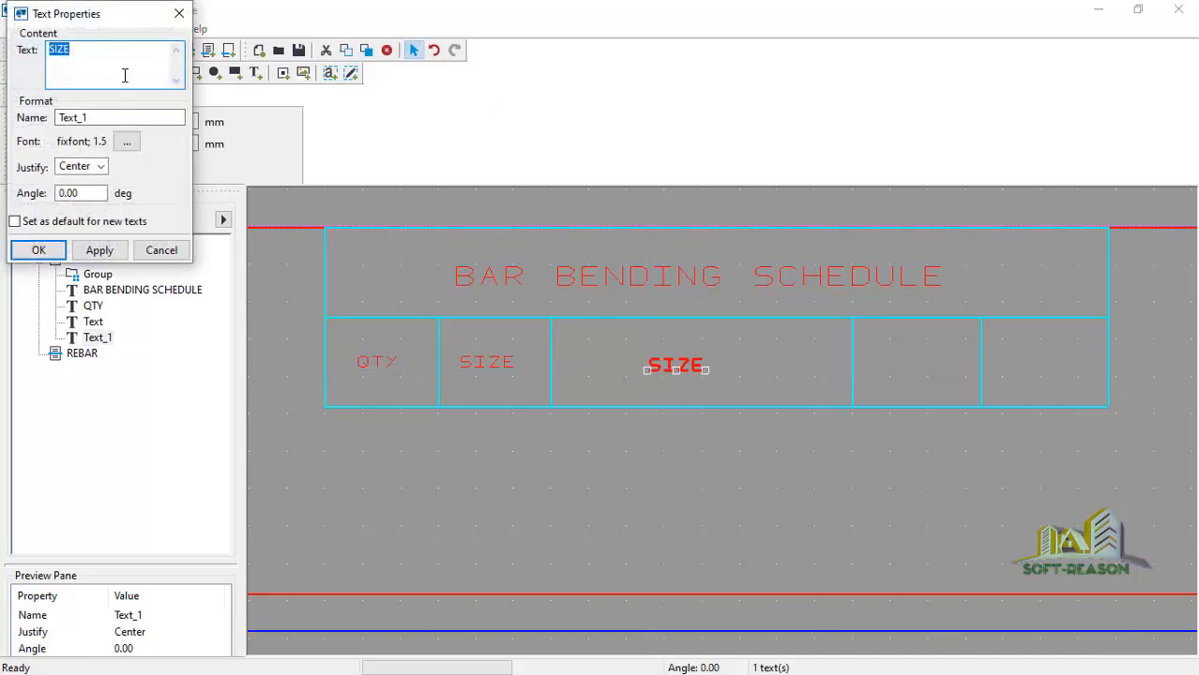
text(SHAP)
click(96, 252)
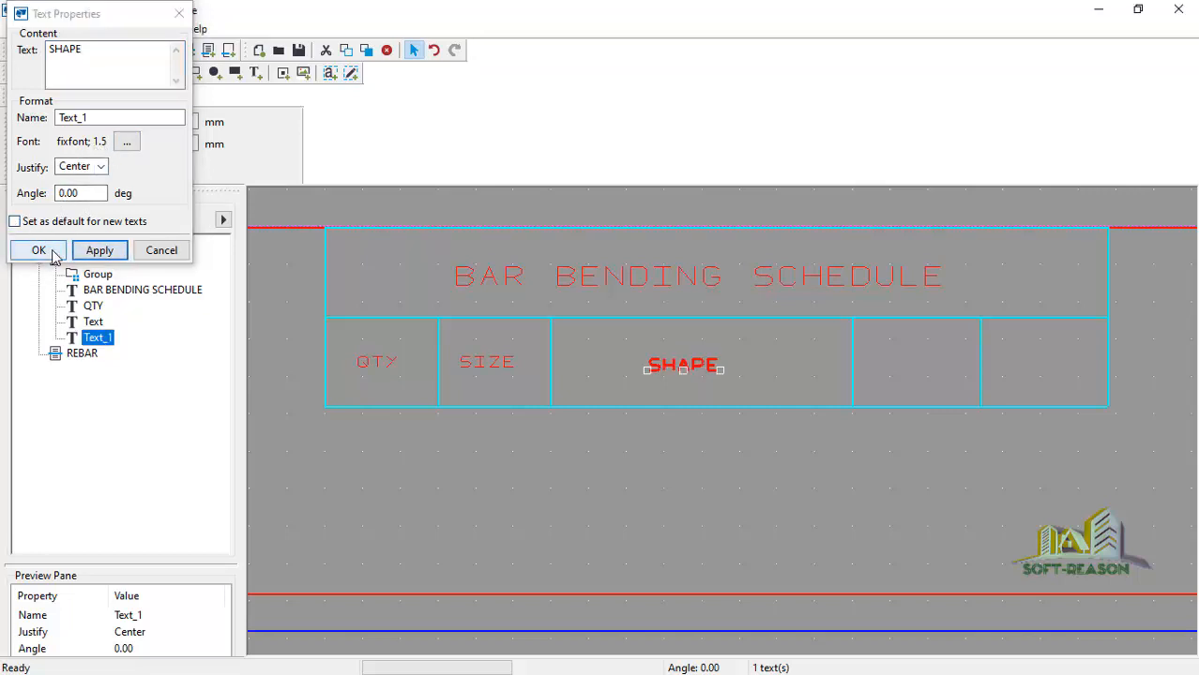
click(38, 250)
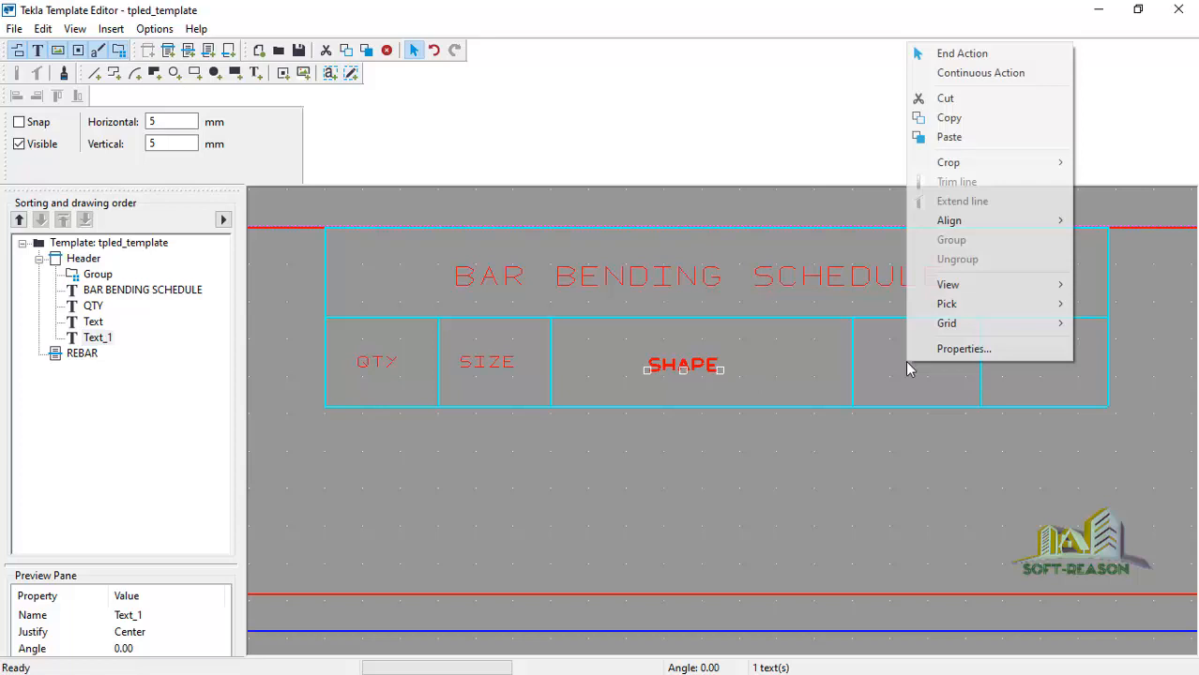
Step: Paste the copied text into the lower row's fourth cell as LENGTH and move it to the middle of the cell
click(962, 137)
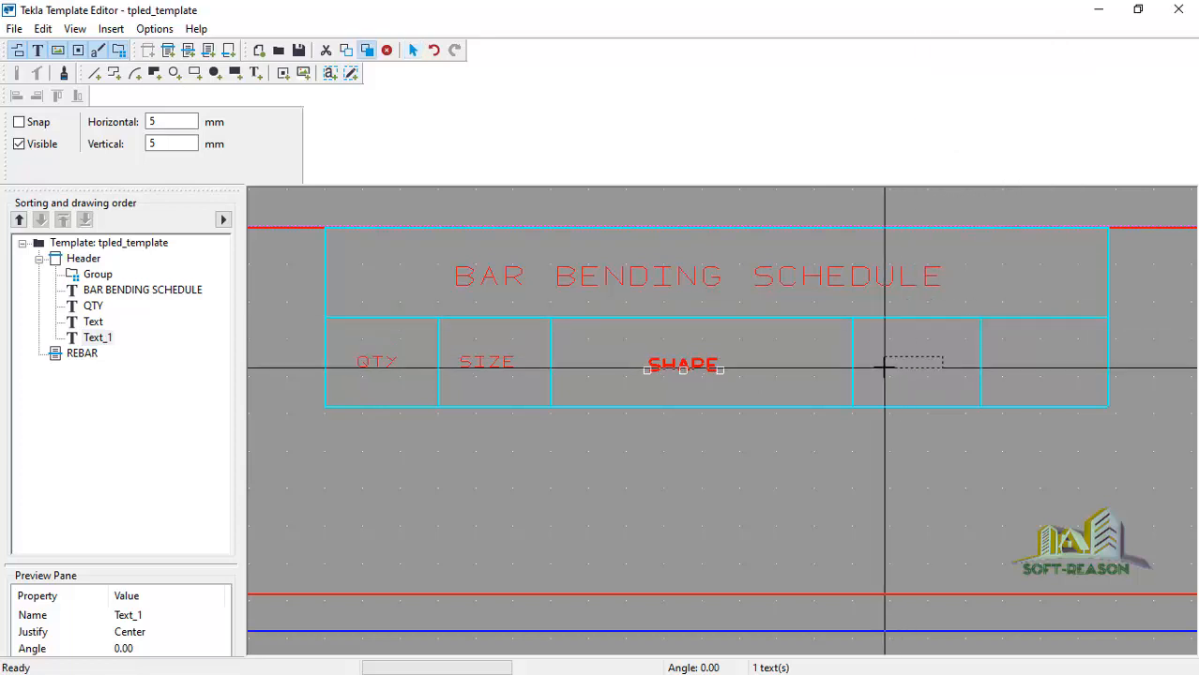
click(884, 368)
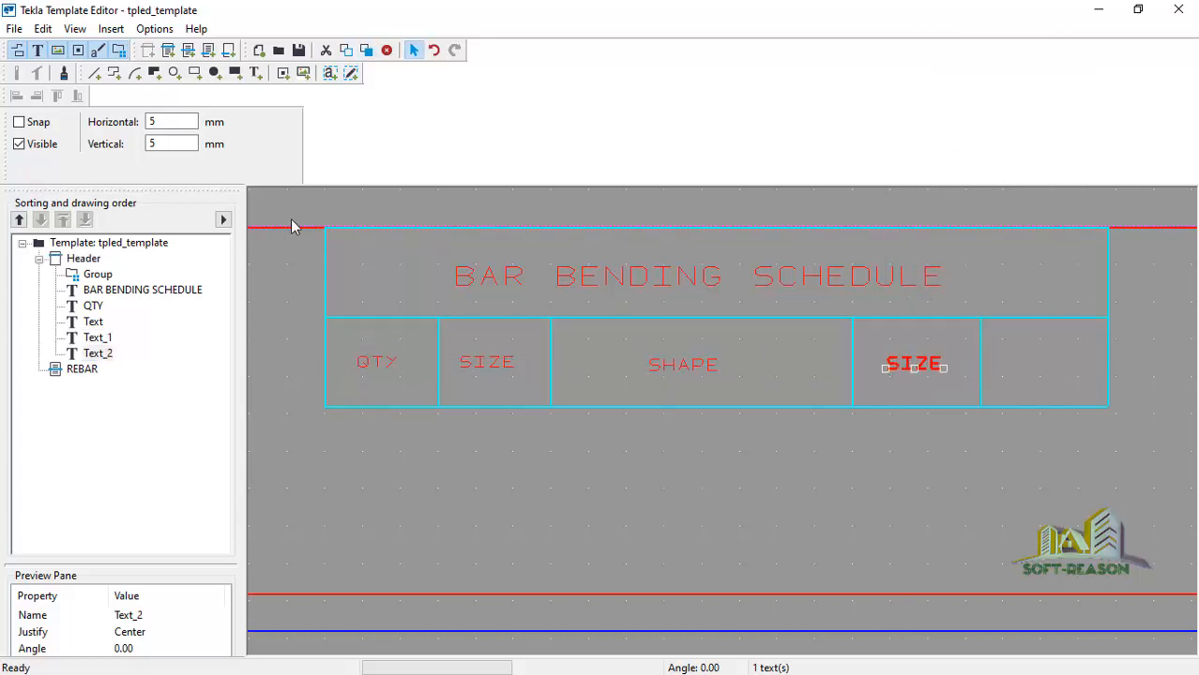
double_click(929, 372)
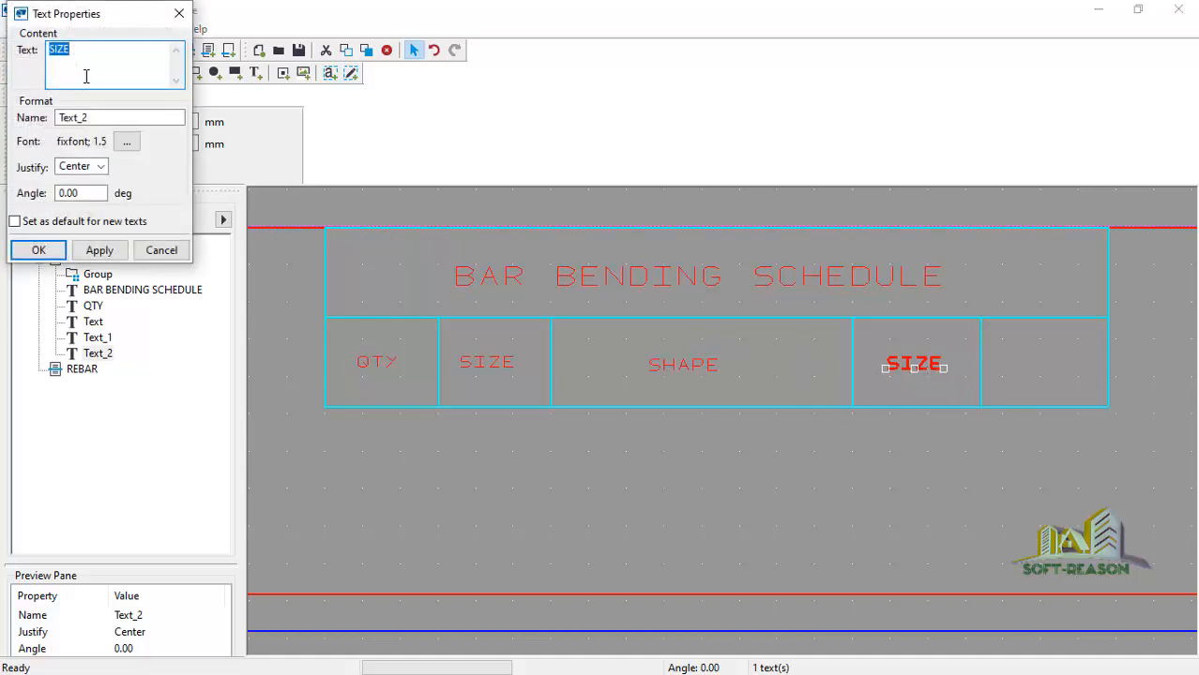
text(LENGTH)
click(87, 254)
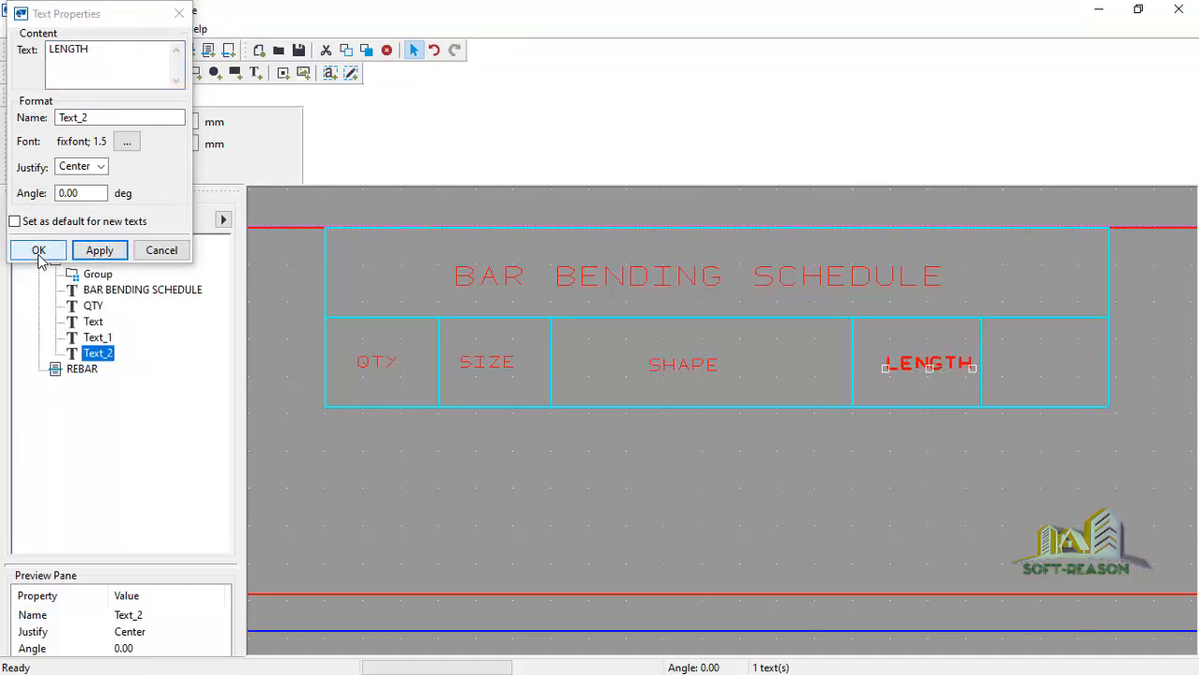
click(39, 251)
drag(933, 373, 922, 368)
Step: Paste the copied text into the last cell of the lower row and change it to WEIGTH
click(1027, 344)
right_click(1024, 345)
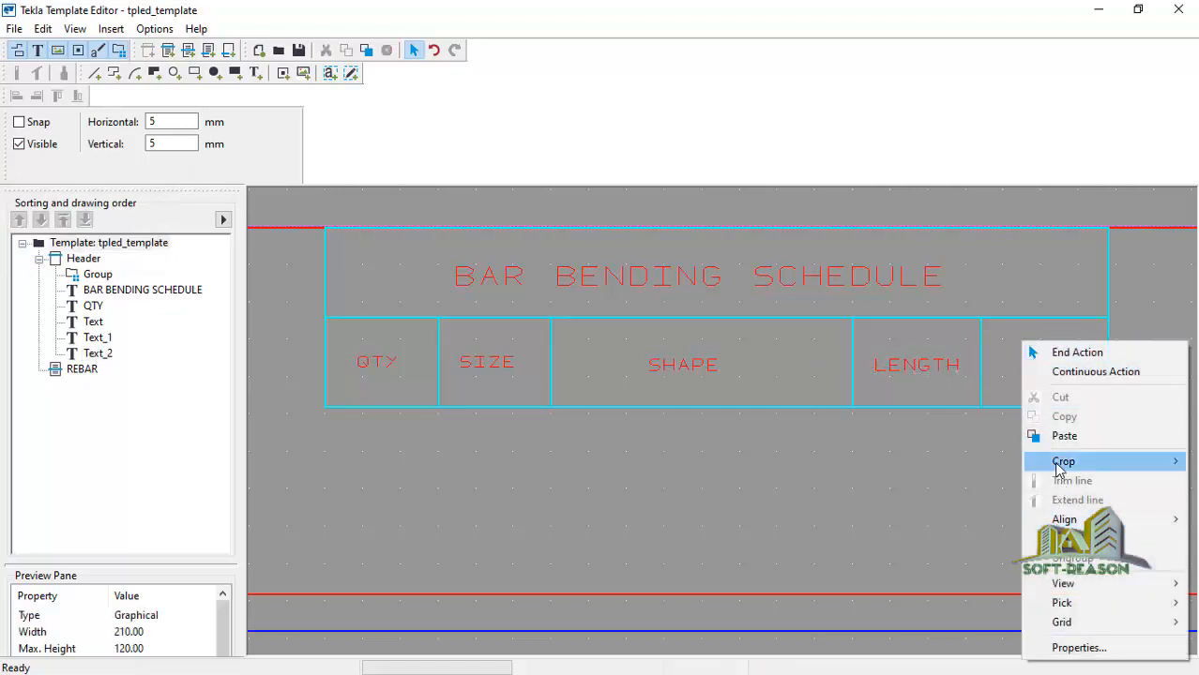
click(1058, 434)
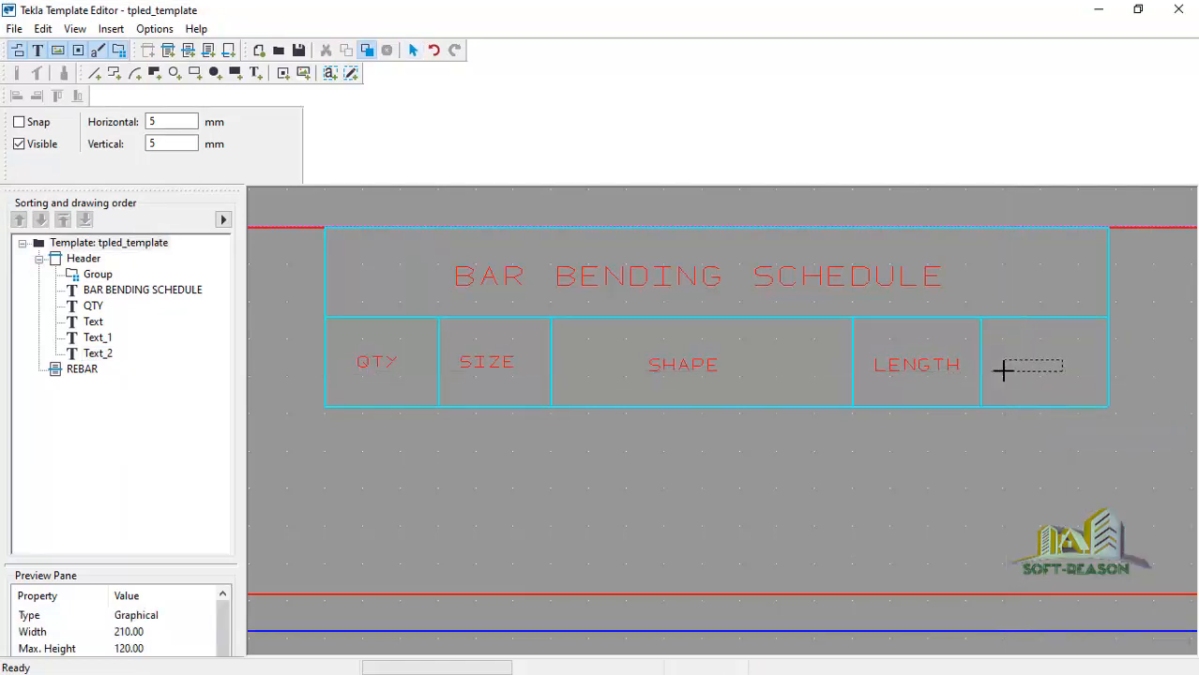
click(1004, 371)
double_click(1029, 368)
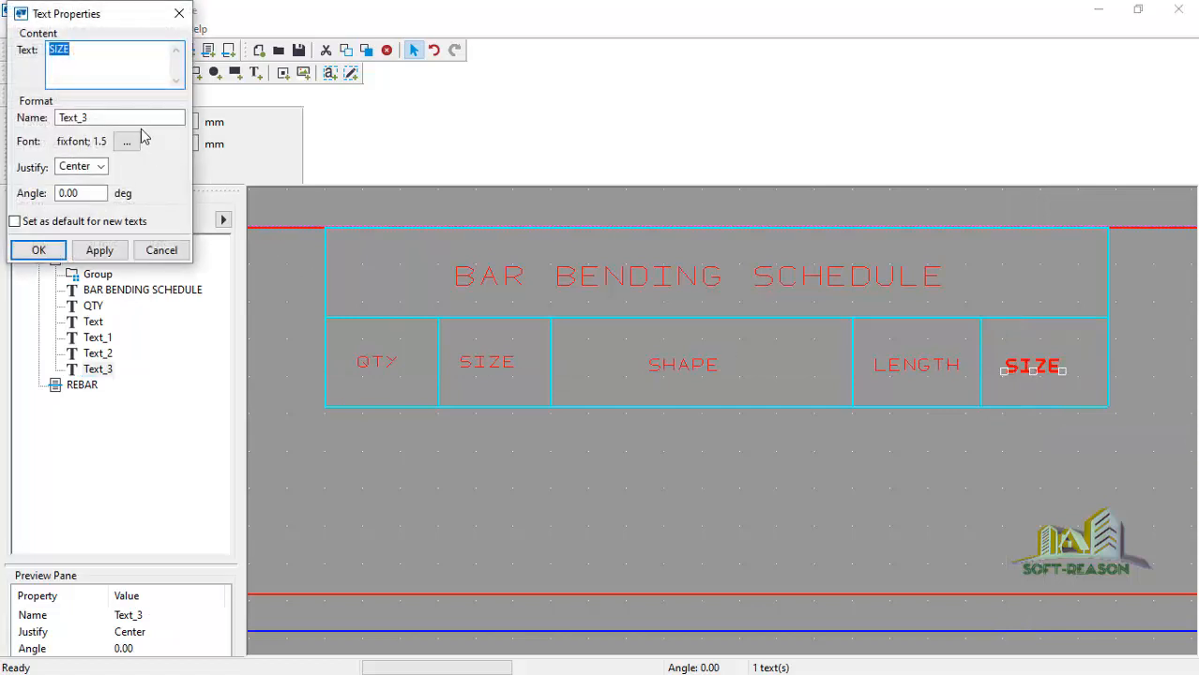
text(WEIGTH)
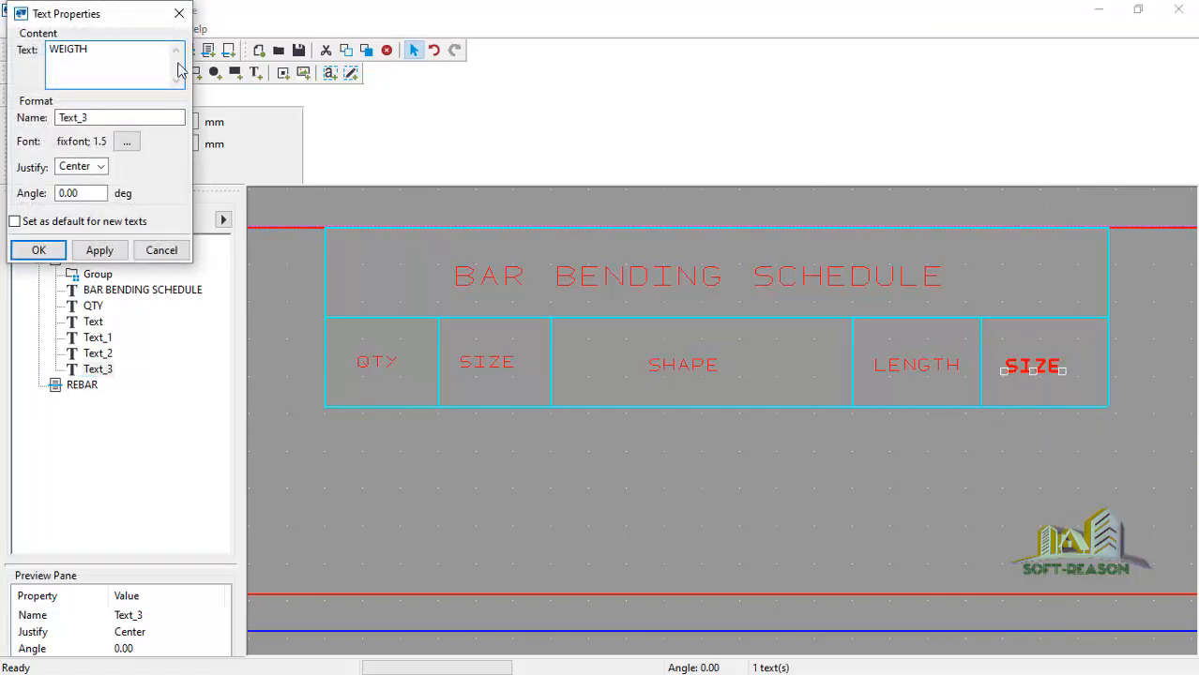
click(99, 250)
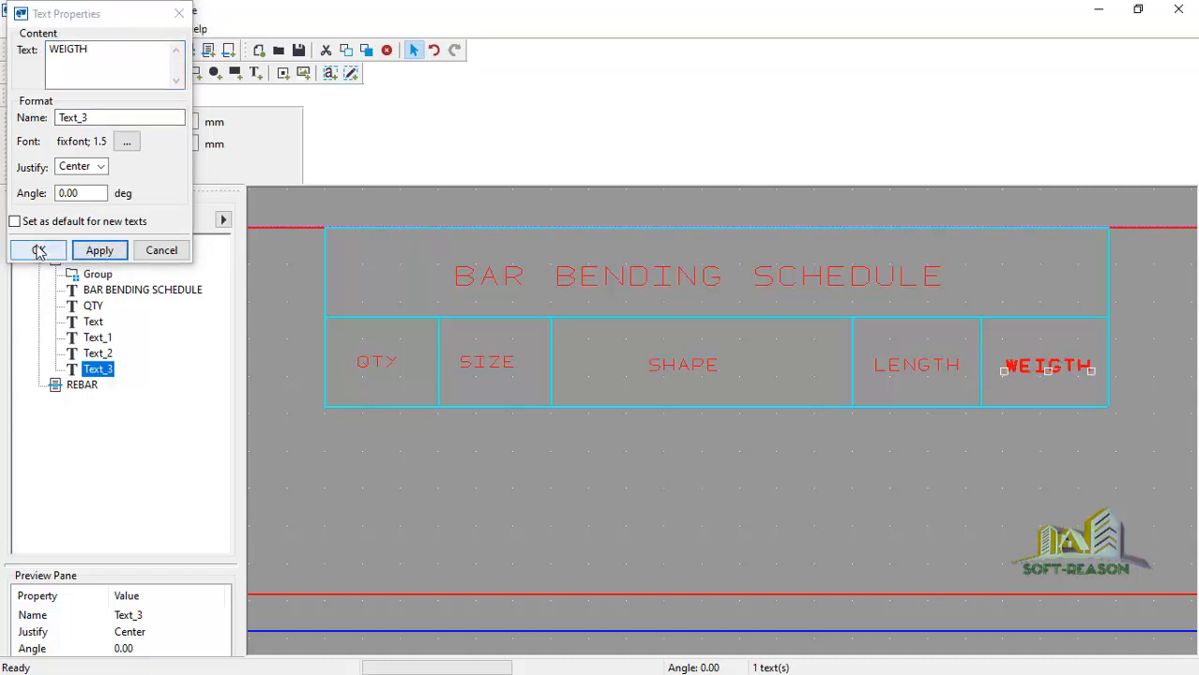
click(39, 252)
click(650, 473)
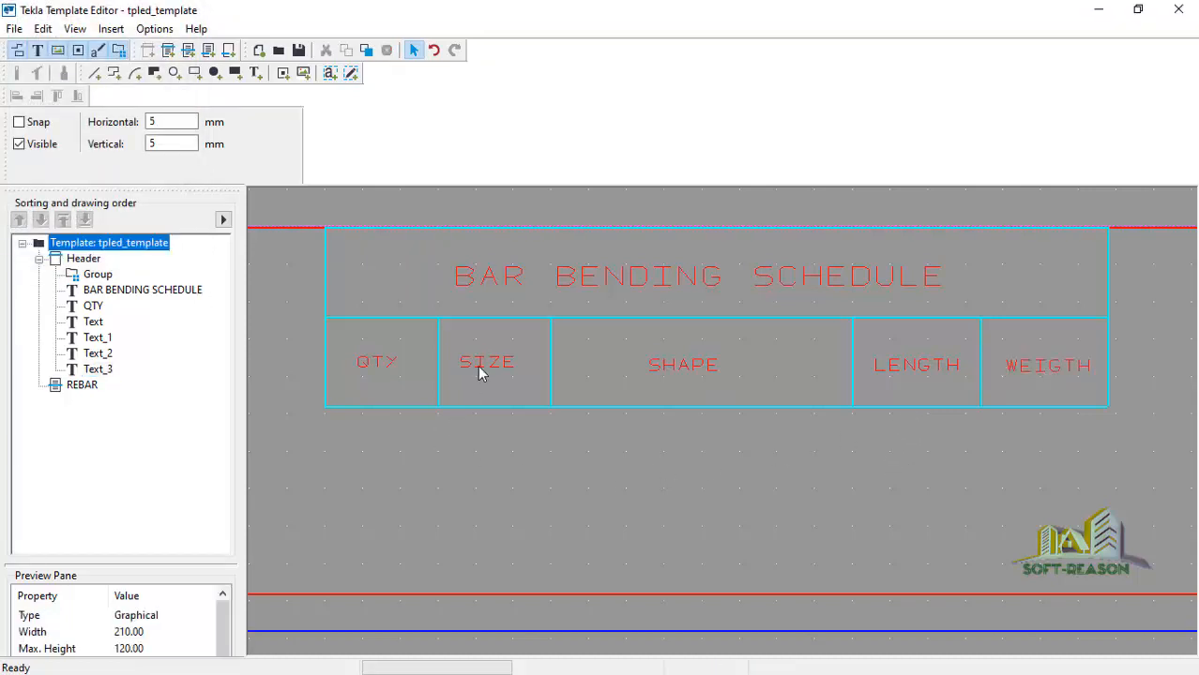
Step: Align the bottoms of the five column heading texts QTY, SIZE, SHAPE, LENGTH and WEIGTH
scroll(478, 371, down, 2)
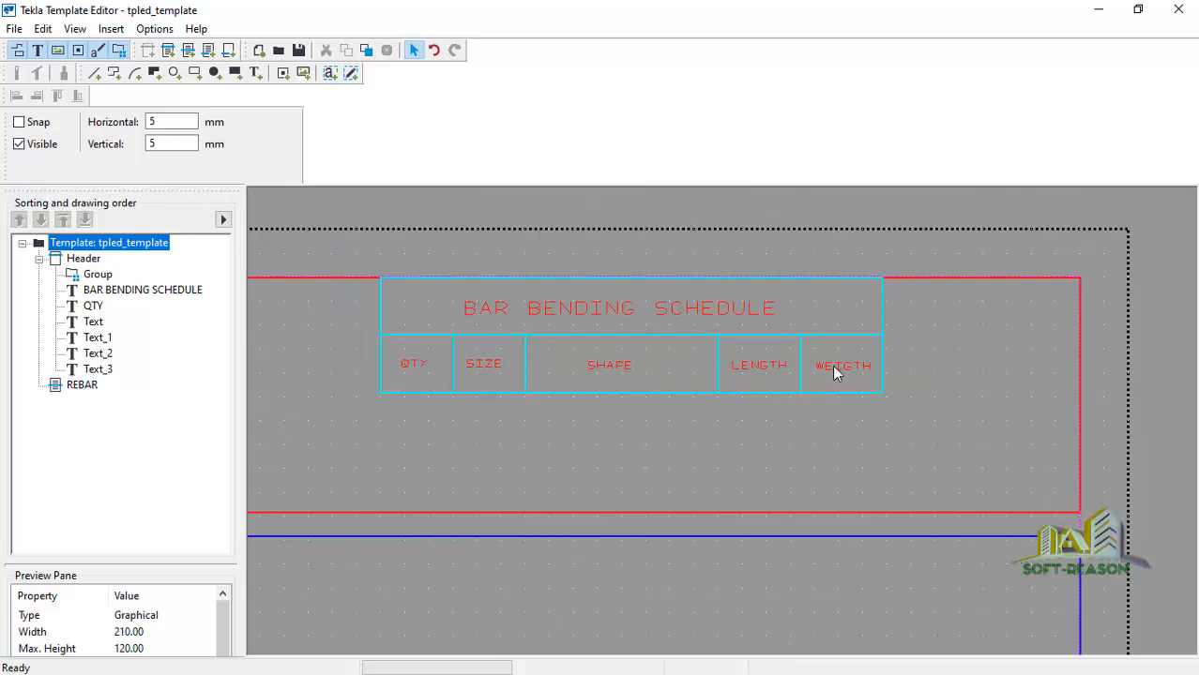
click(832, 365)
click(759, 368)
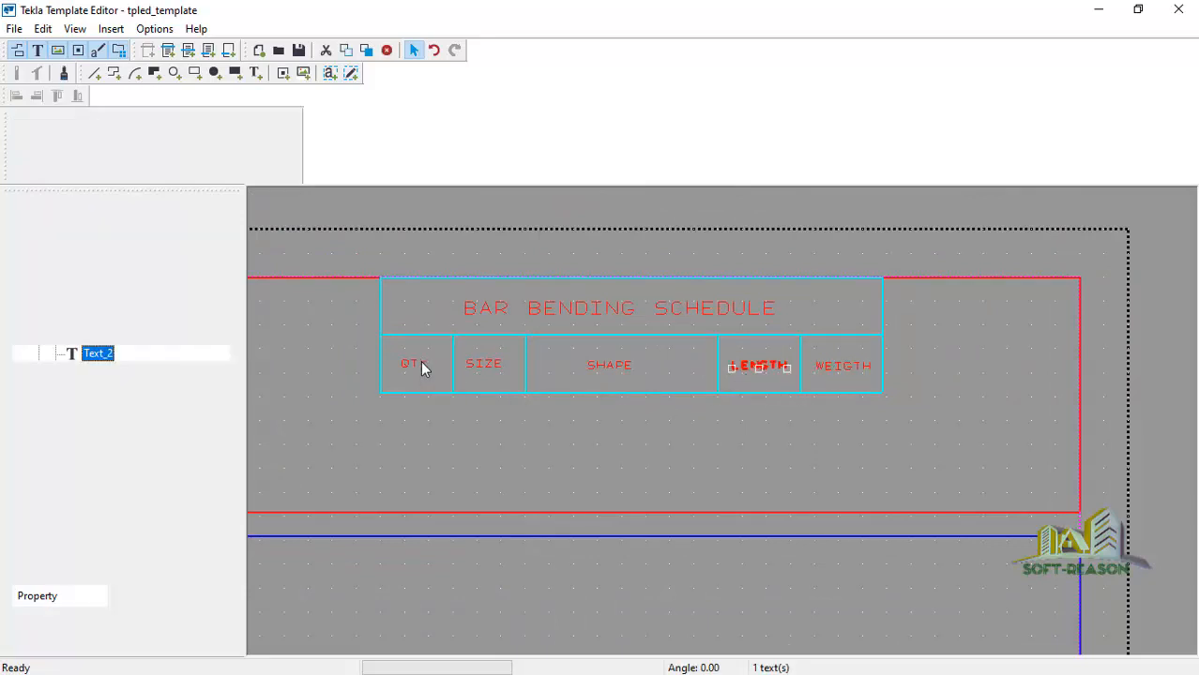
ctrl+click(418, 366)
ctrl+click(494, 366)
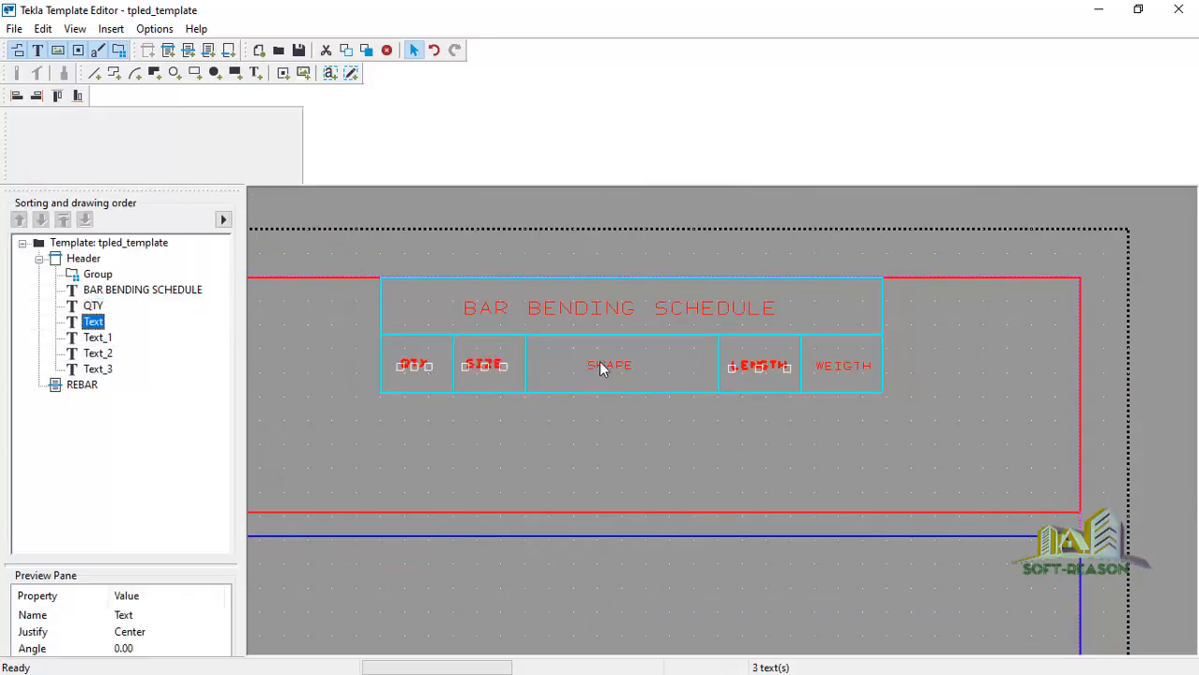
ctrl+click(605, 365)
ctrl+click(835, 366)
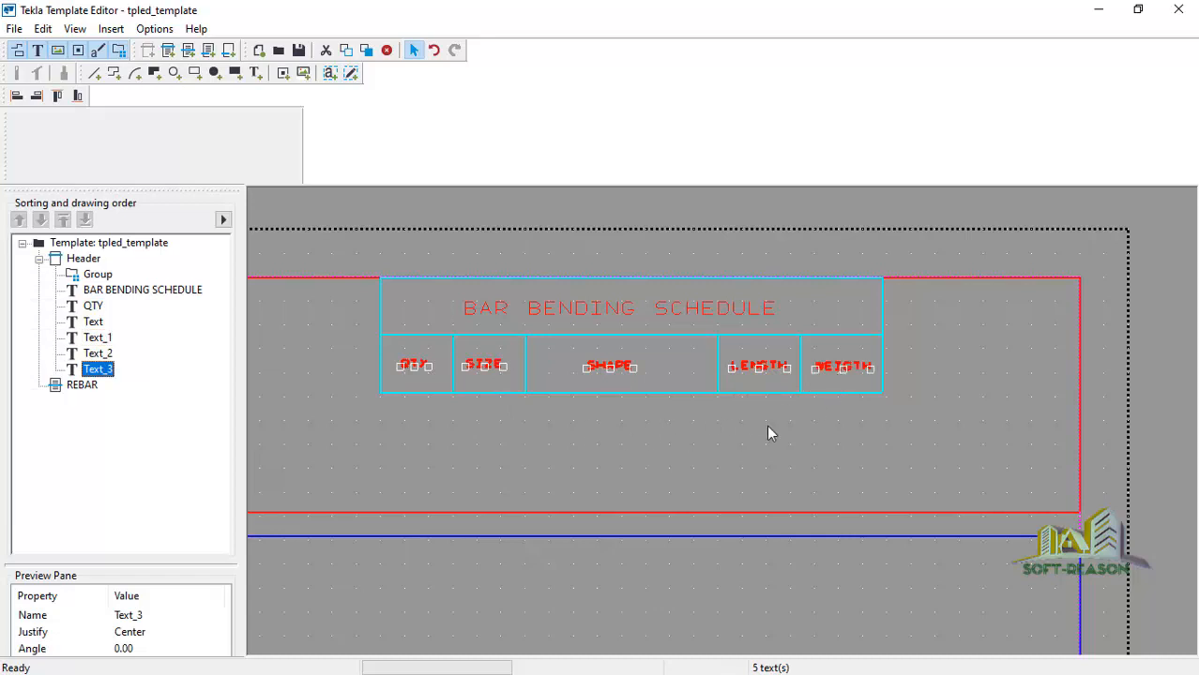
right_click(682, 372)
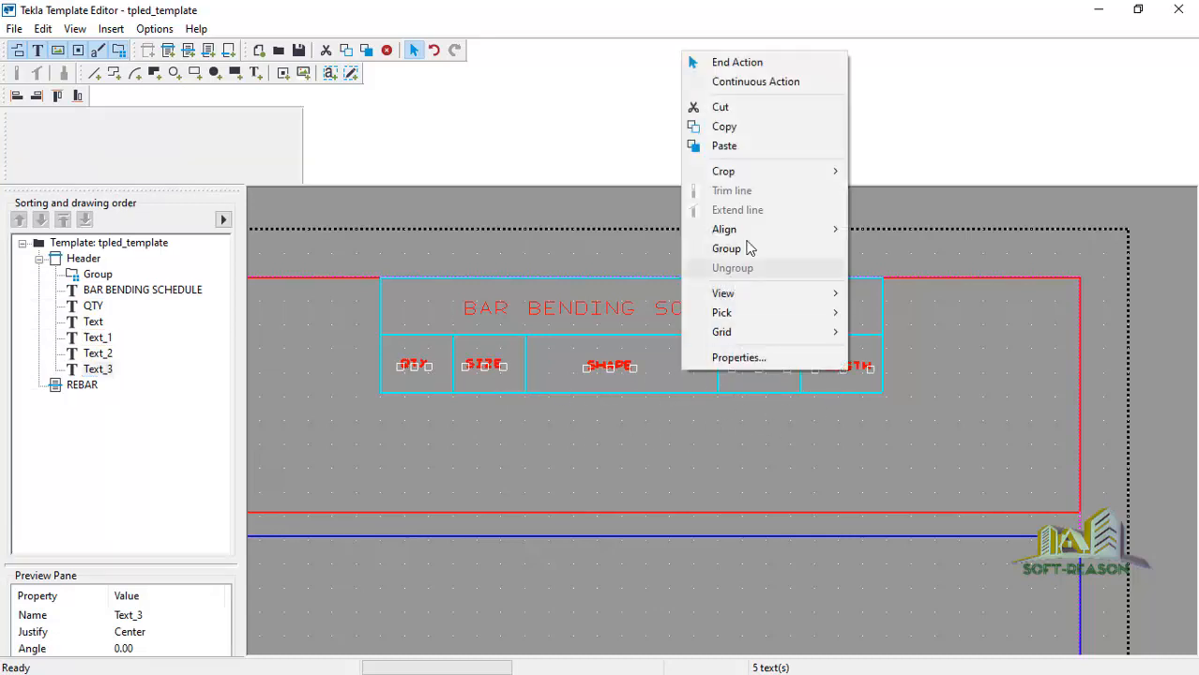
mouse_move(795, 232)
click(889, 288)
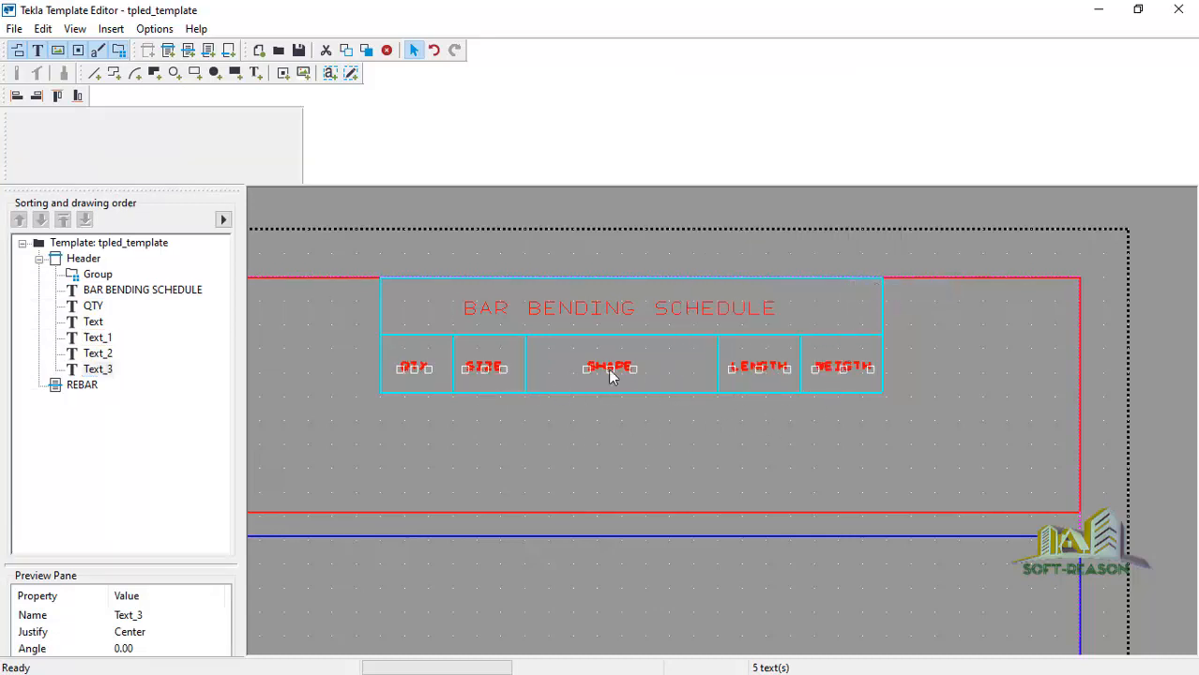
click(717, 378)
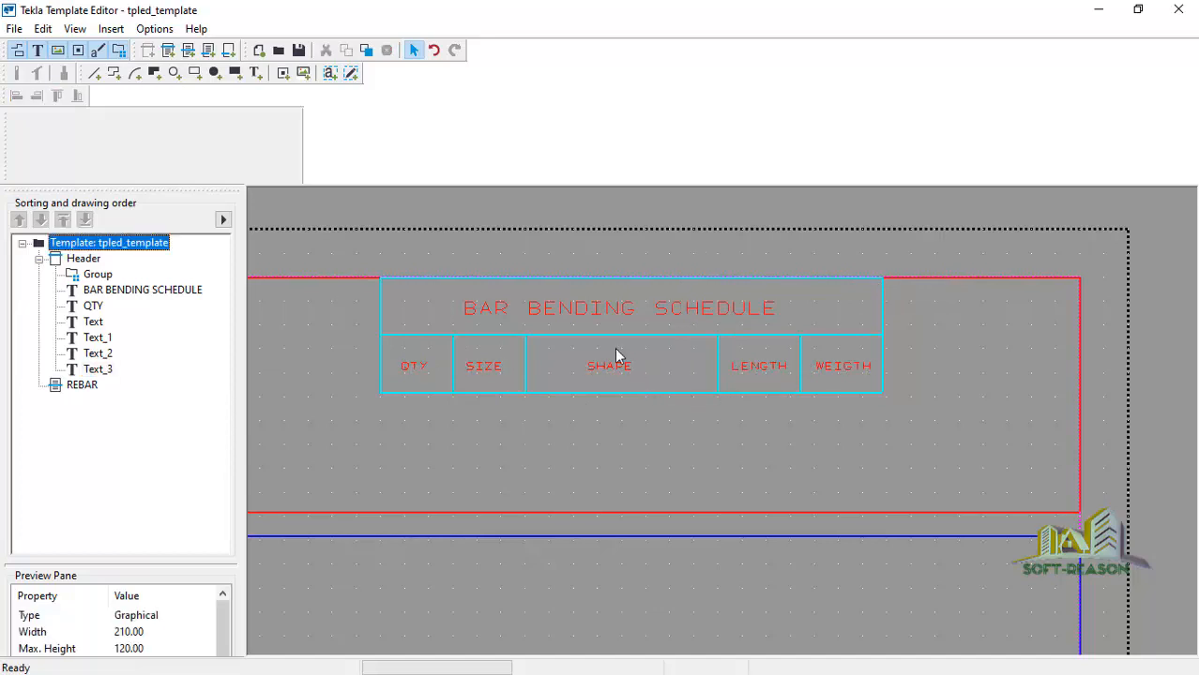
Step: Ungroup the table lines in the header
click(703, 392)
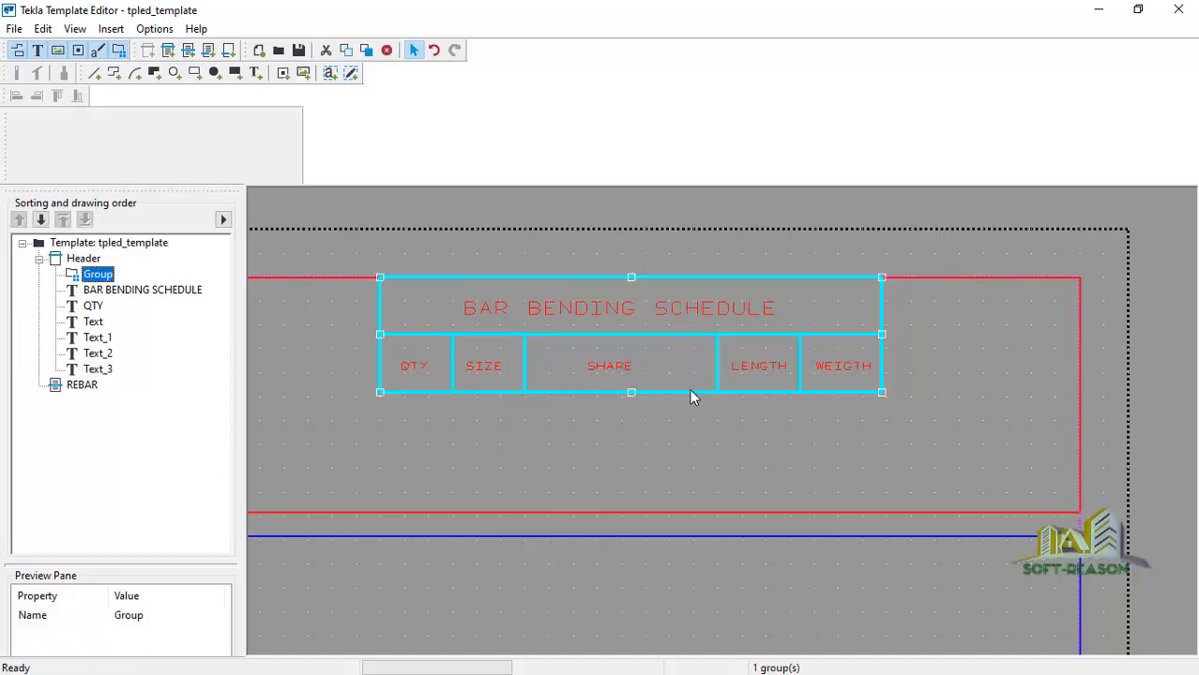
right_click(689, 389)
click(743, 287)
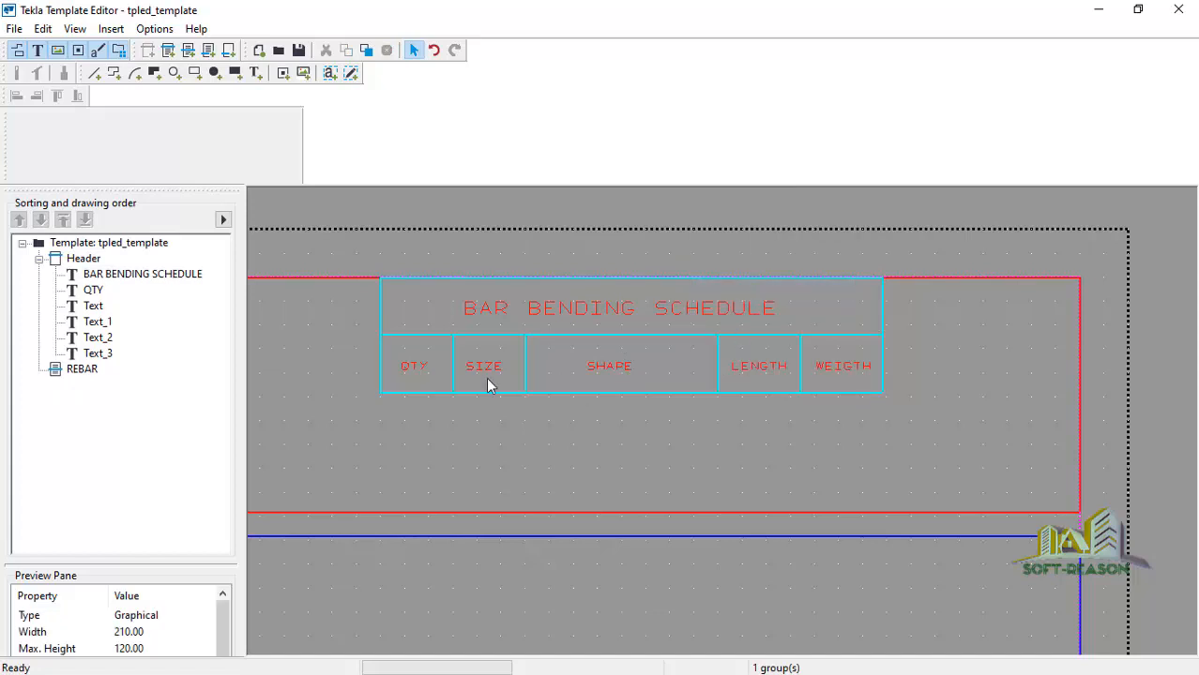
Step: Copy the column lines and bottom line of the heading row into the REBAR row, directly below the header table
scroll(544, 384, down, 2)
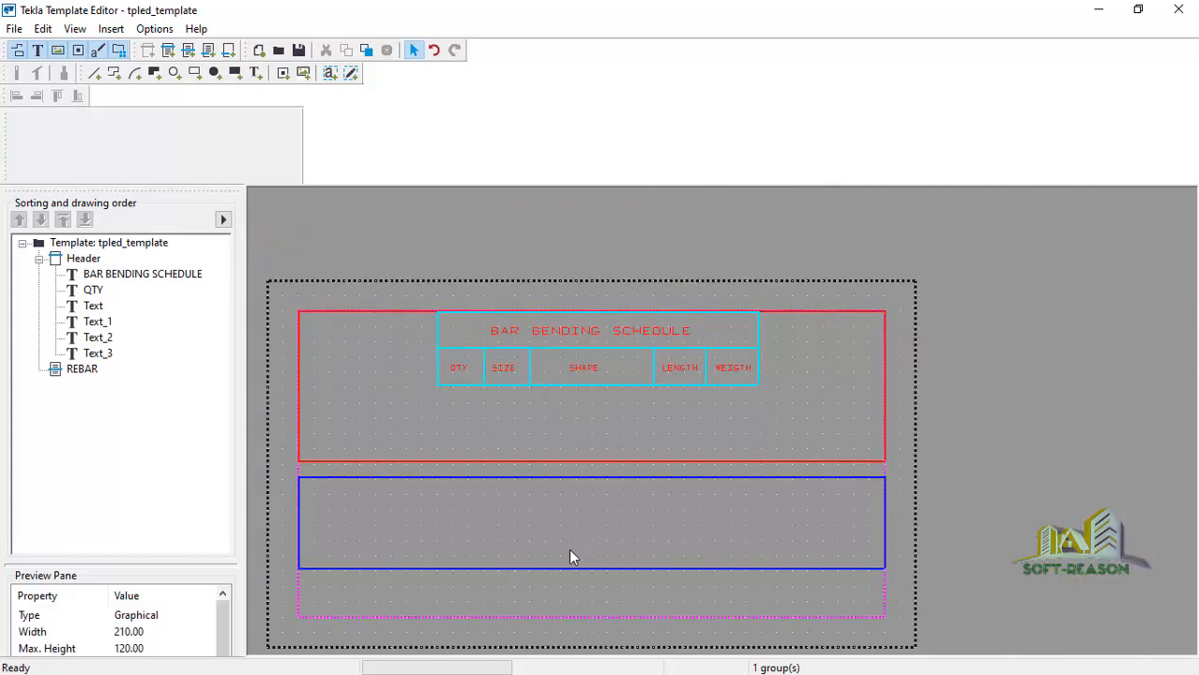
scroll(656, 521, up, 3)
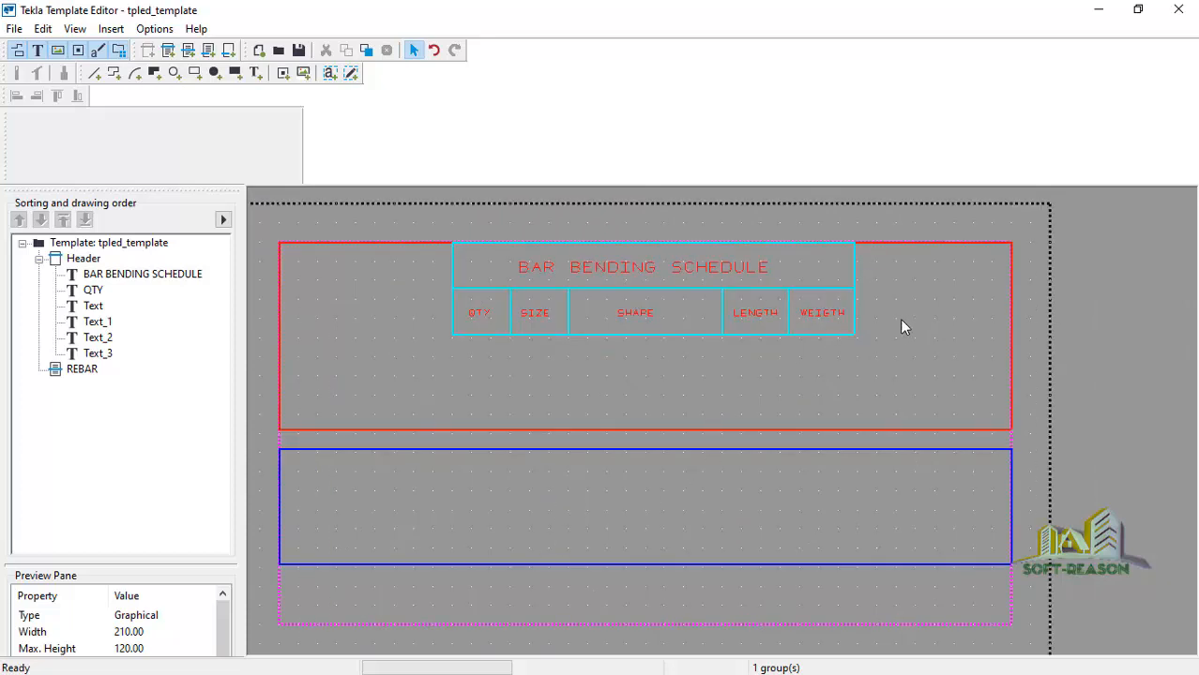
mouse_move(900, 324)
mouse_down()
mouse_move(704, 366)
mouse_move(434, 375)
mouse_up()
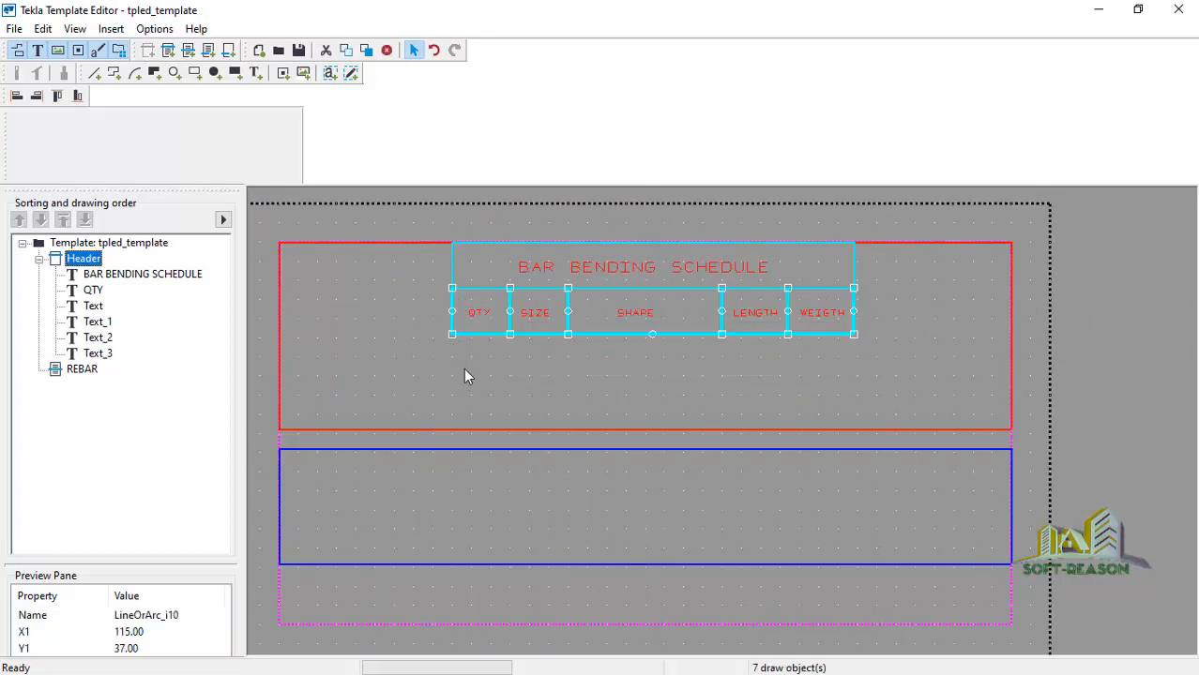
right_click(439, 364)
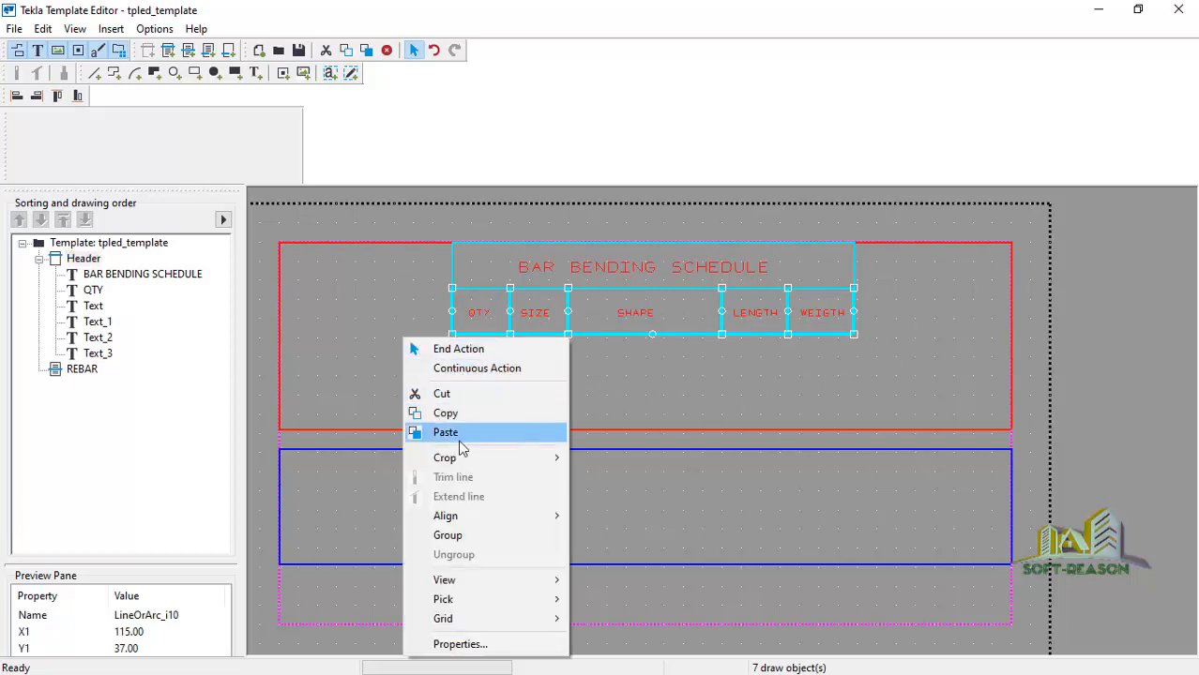
click(441, 412)
right_click(522, 479)
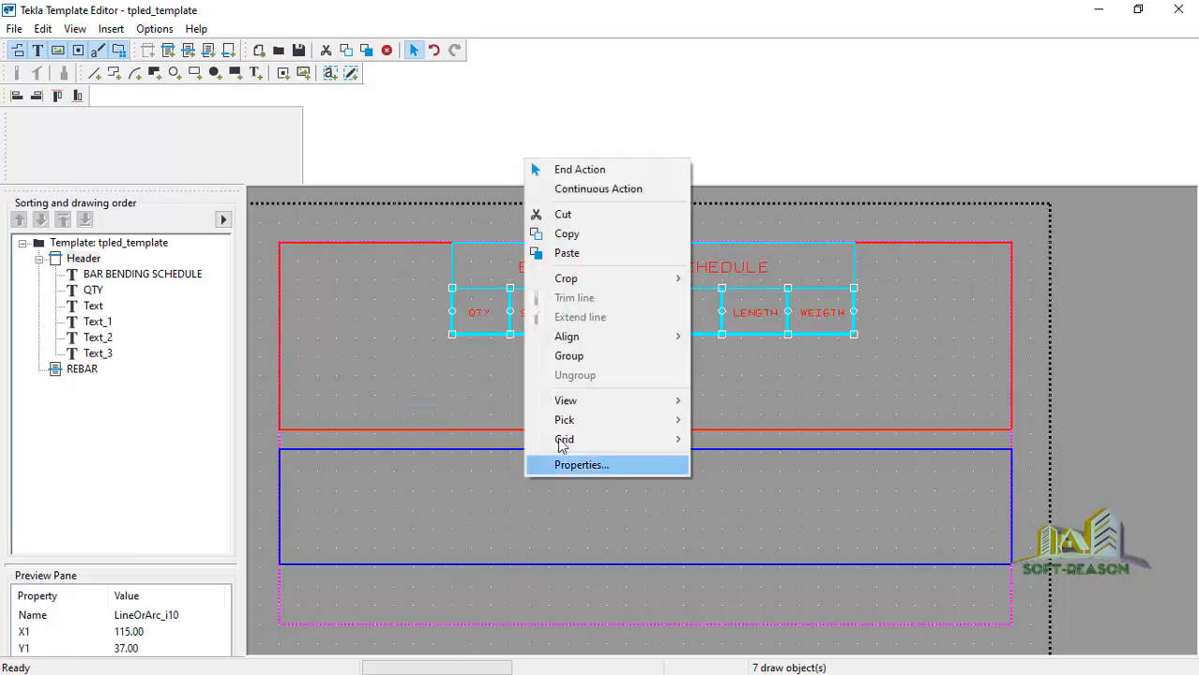
click(563, 254)
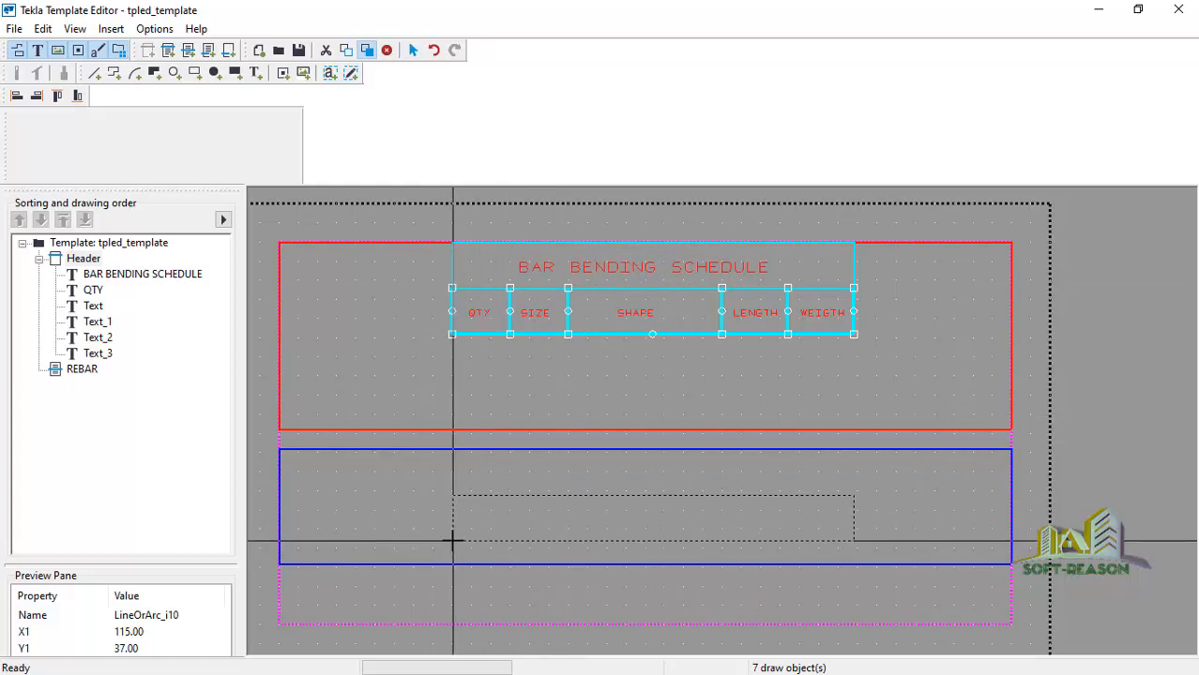
click(453, 541)
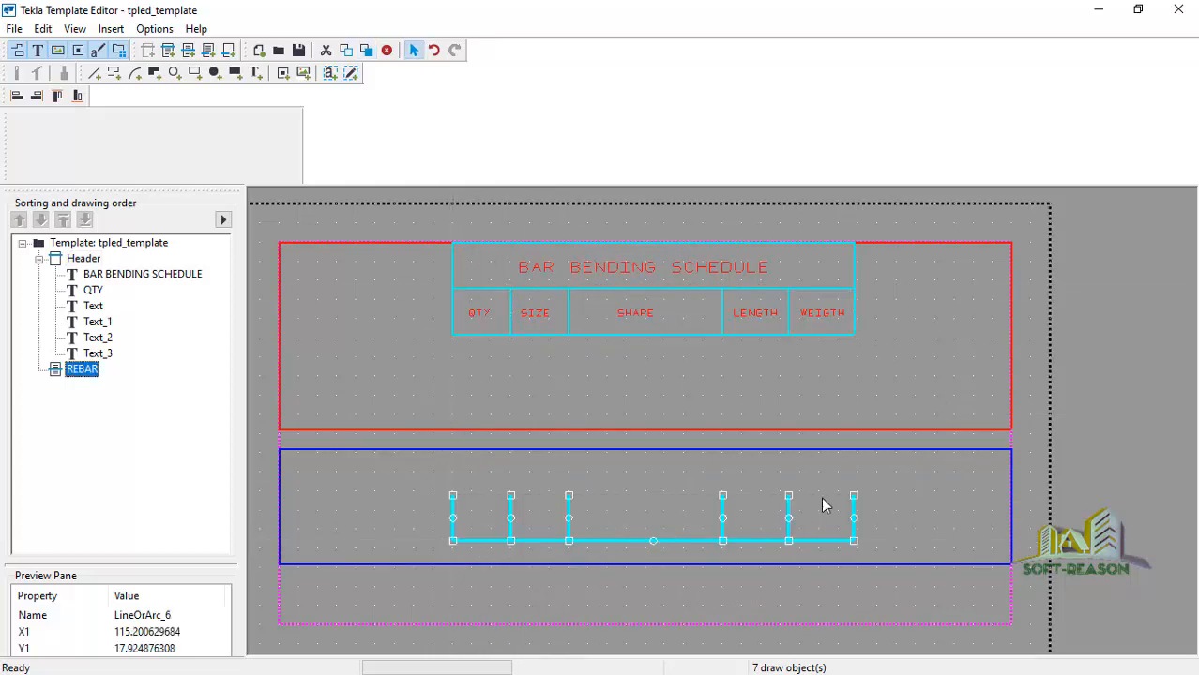
Step: Group the copied lines in the REBAR row and stretch the group upward, close to the row's top edge
right_click(854, 468)
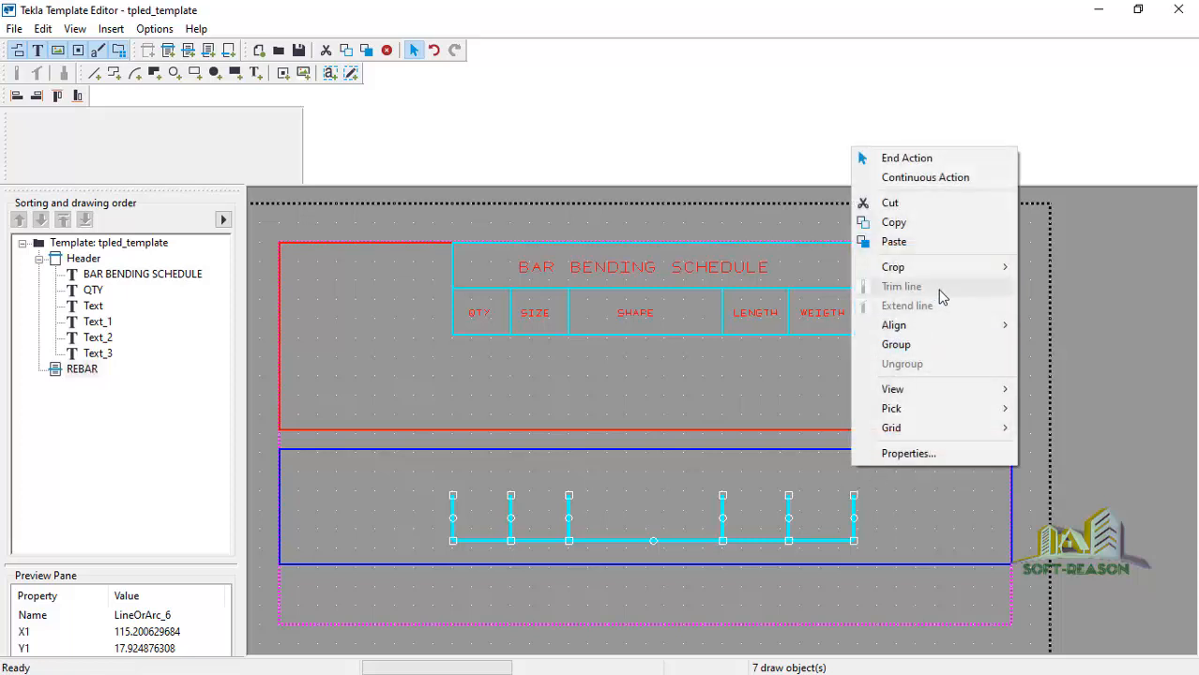
click(947, 342)
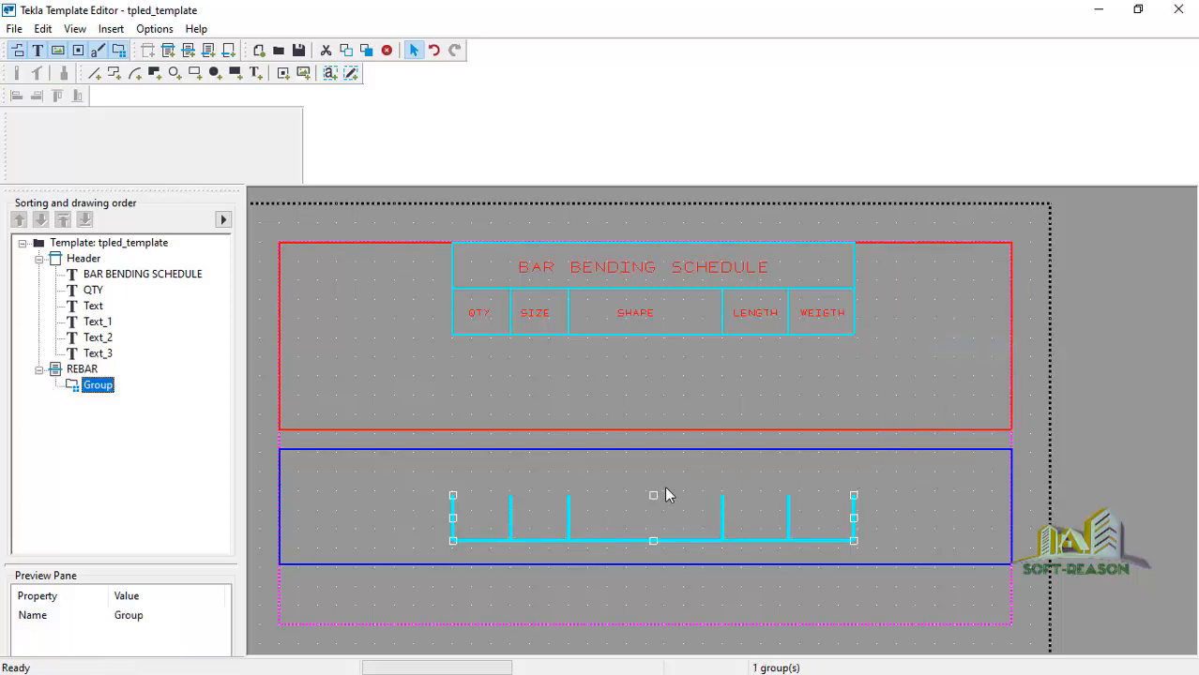
drag(654, 497, 649, 455)
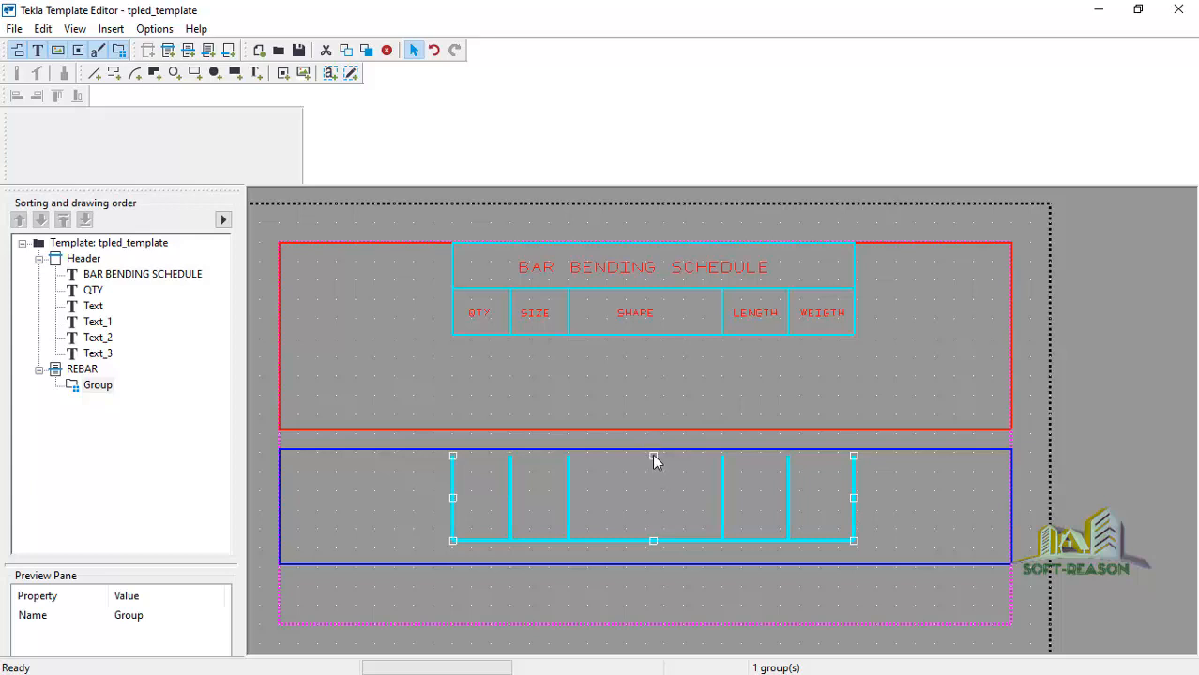
drag(654, 458, 653, 464)
click(891, 488)
Step: Crop the template's right side and left side to the width of the table
scroll(631, 361, down, 2)
scroll(544, 366, up, 1)
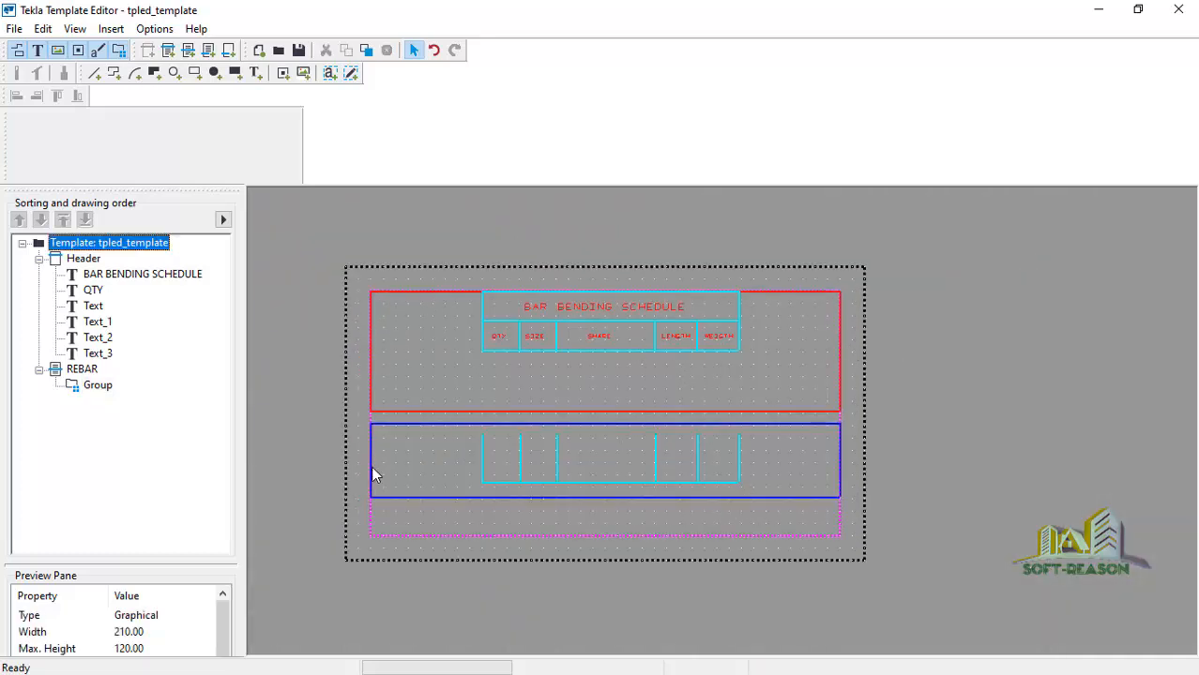
click(838, 339)
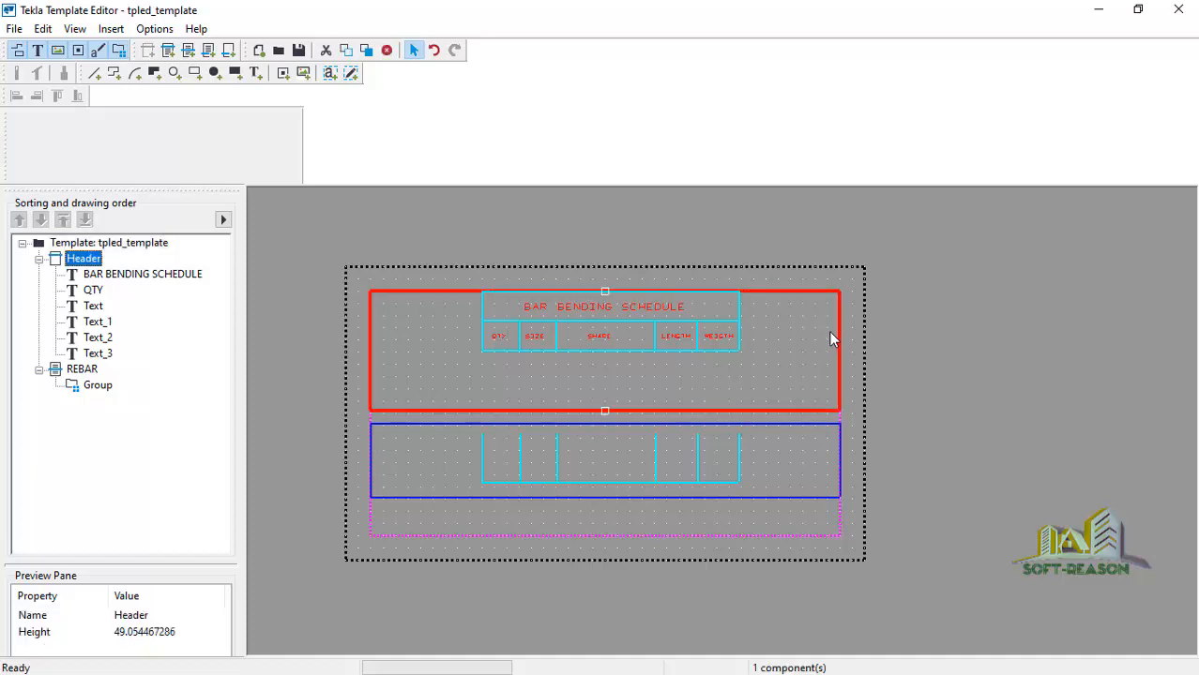
right_click(830, 332)
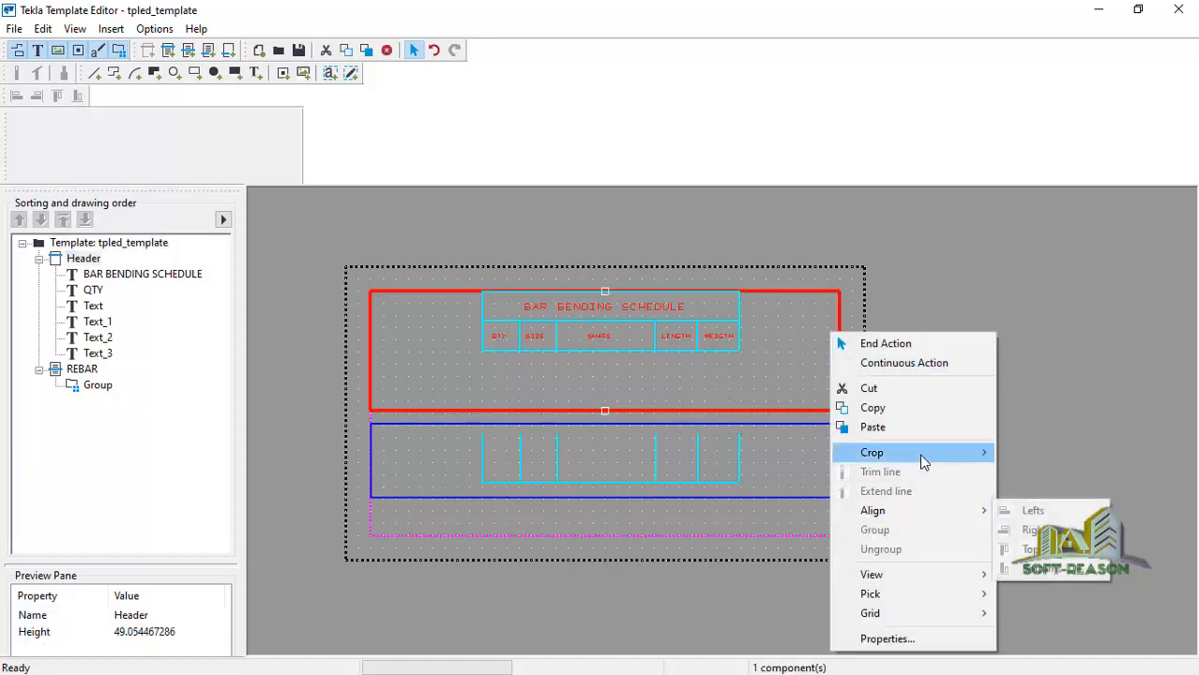
mouse_move(924, 454)
click(1089, 474)
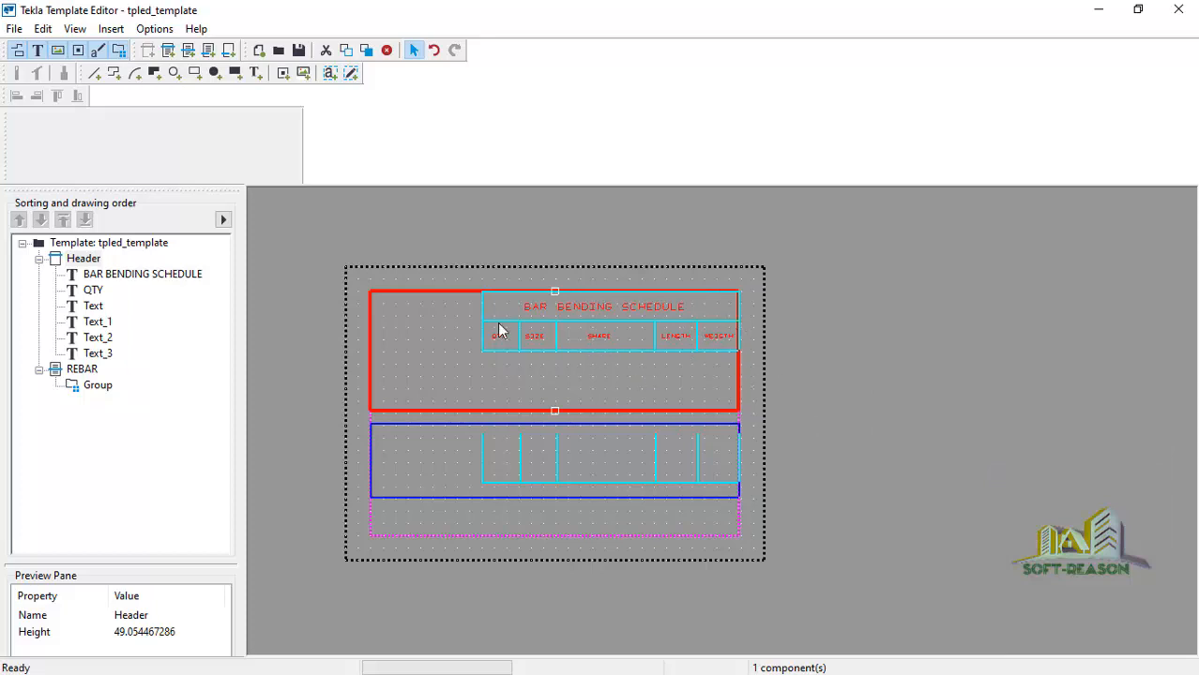
right_click(366, 325)
mouse_move(444, 446)
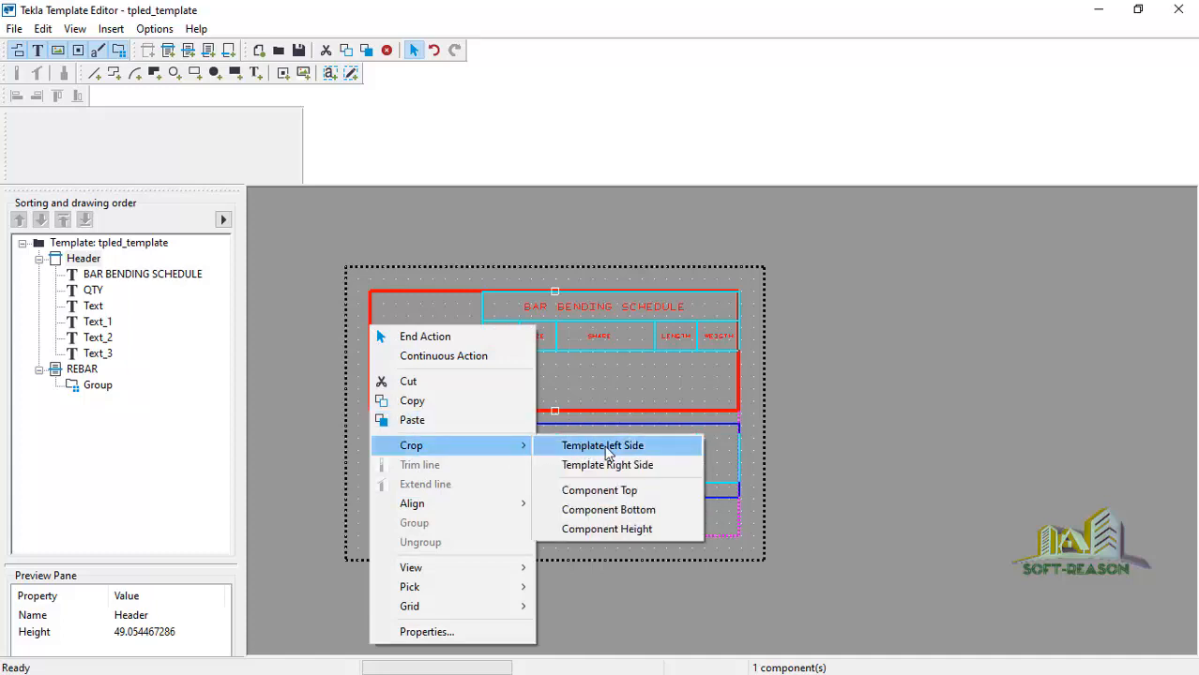
click(612, 447)
Step: Crop the Header component's height to fit its table
right_click(558, 408)
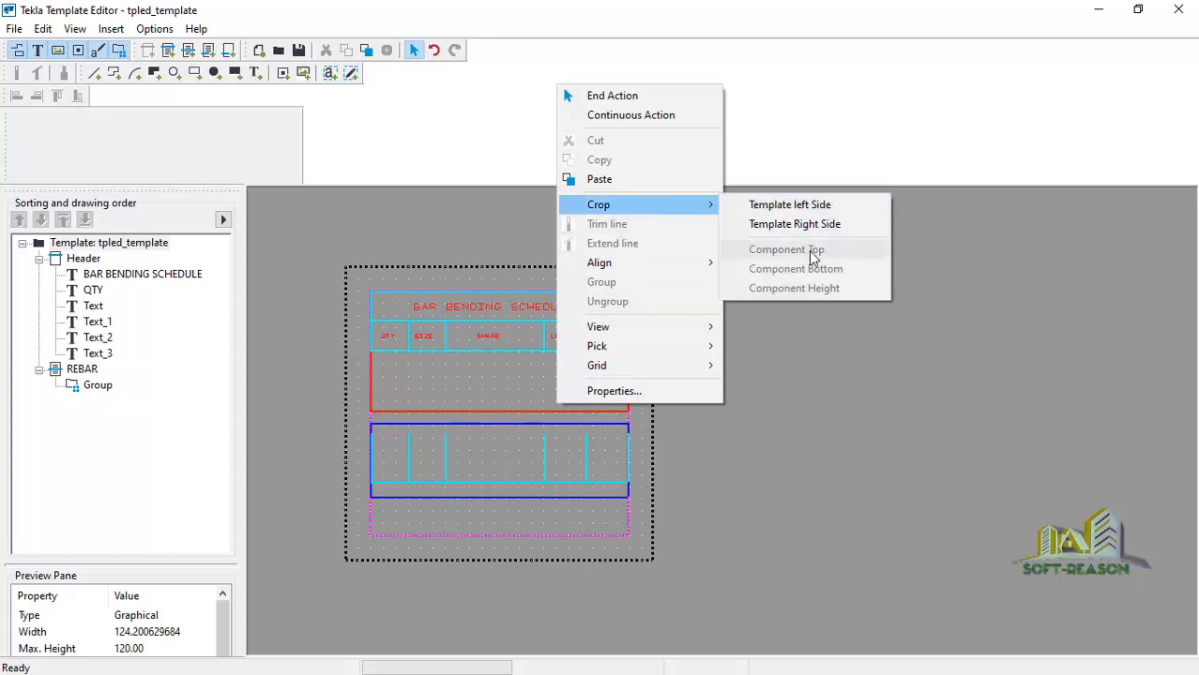
click(502, 412)
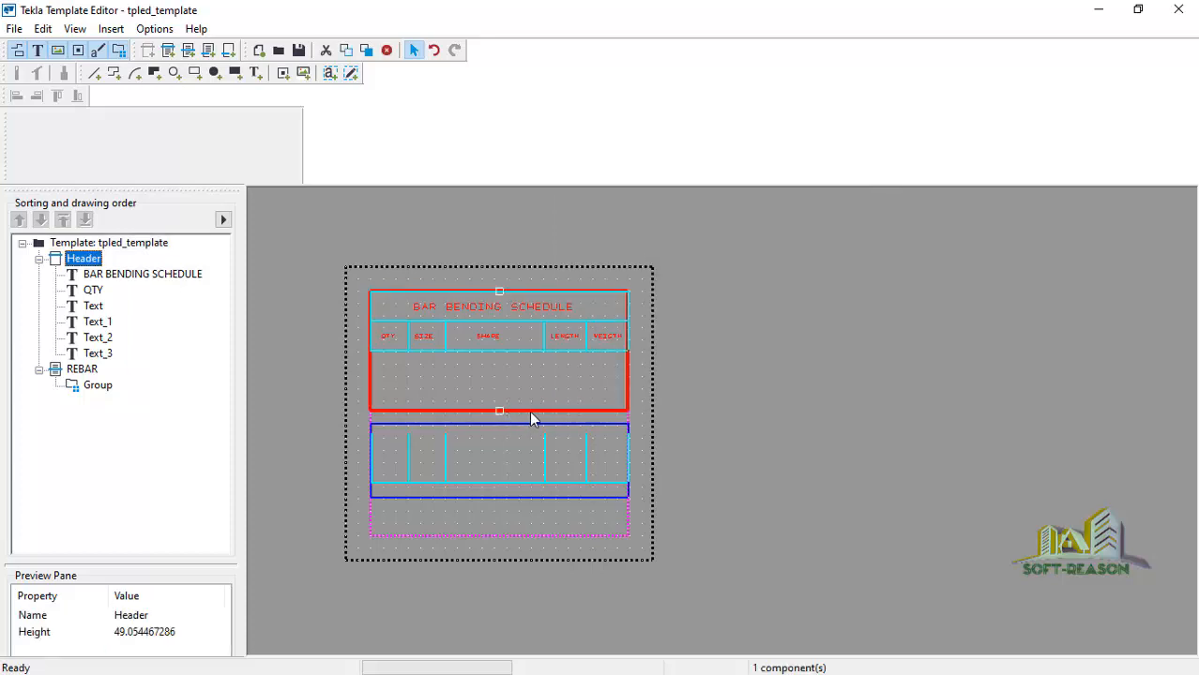
right_click(531, 414)
mouse_move(647, 219)
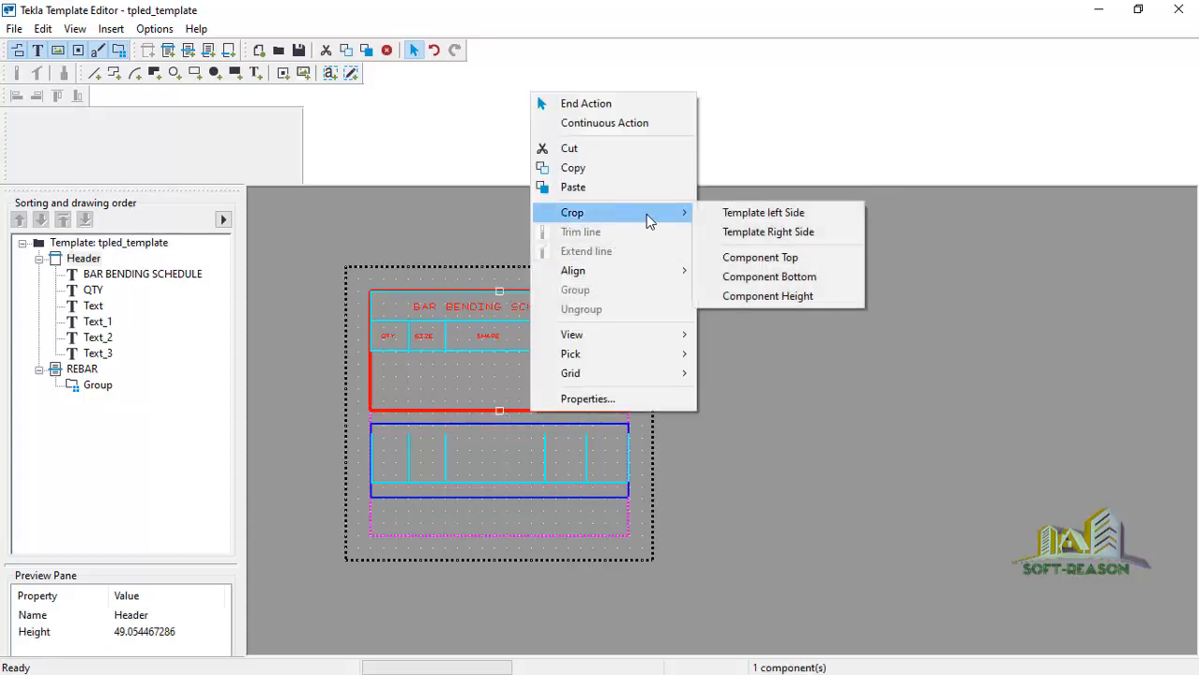
click(771, 295)
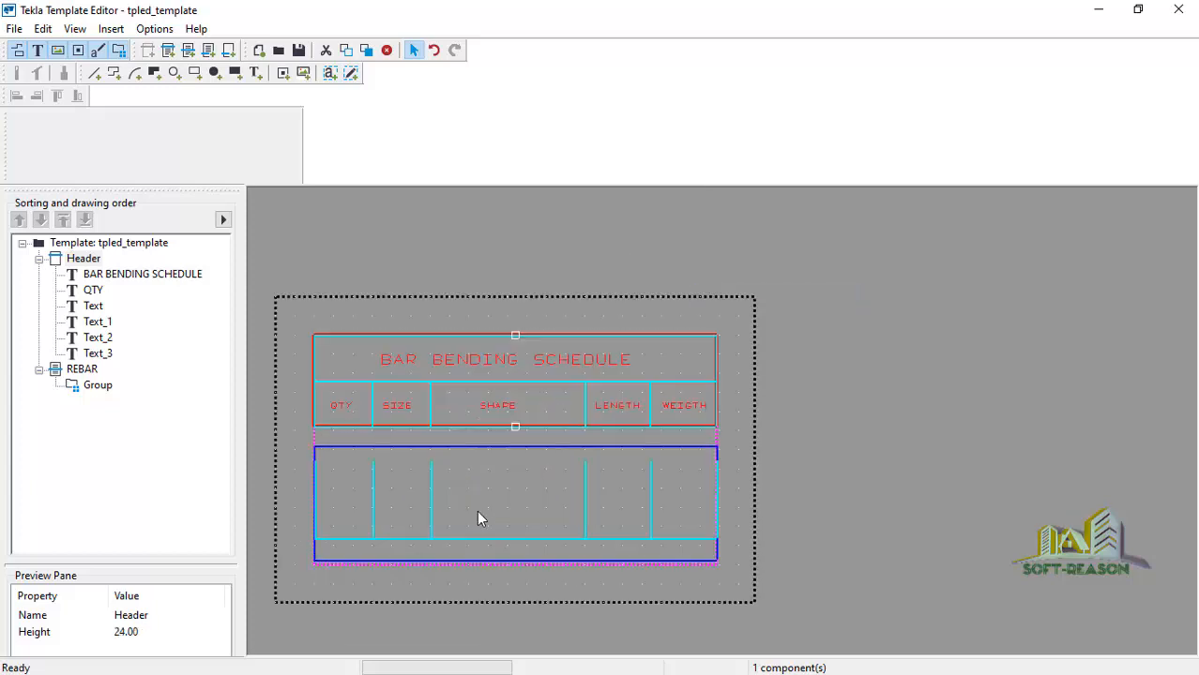
Step: Crop the REBAR row component's height to fit its grouped lines
scroll(608, 371, down, 2)
click(563, 532)
scroll(545, 483, up, 3)
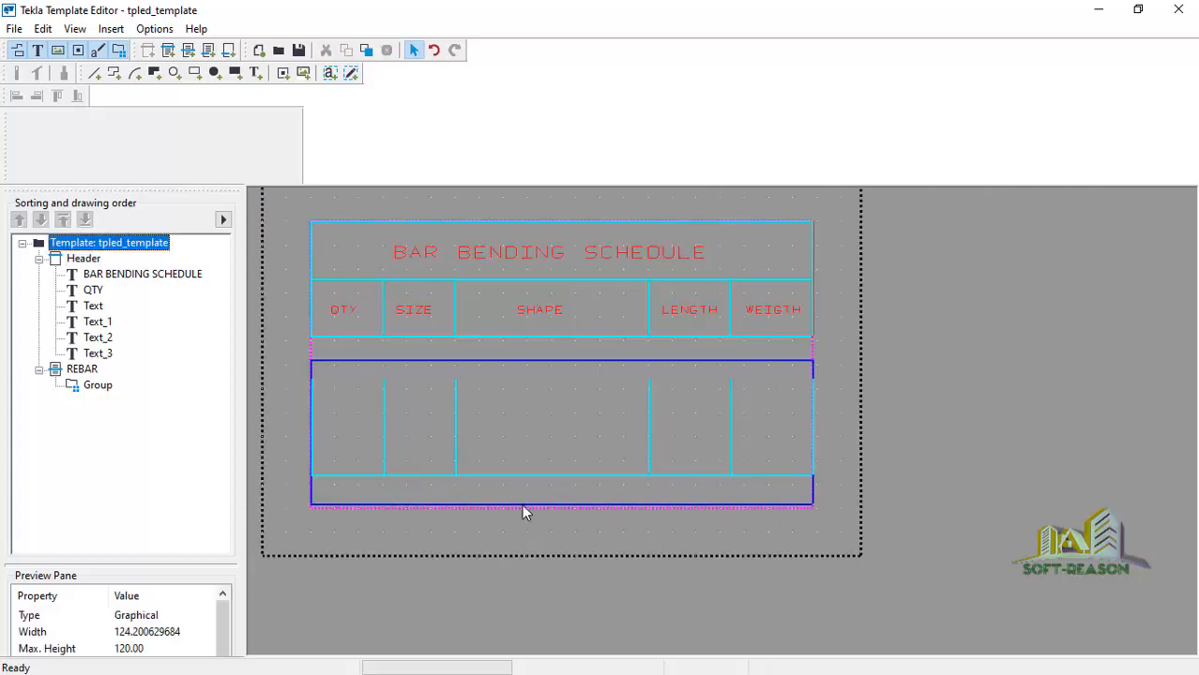
click(522, 504)
right_click(521, 502)
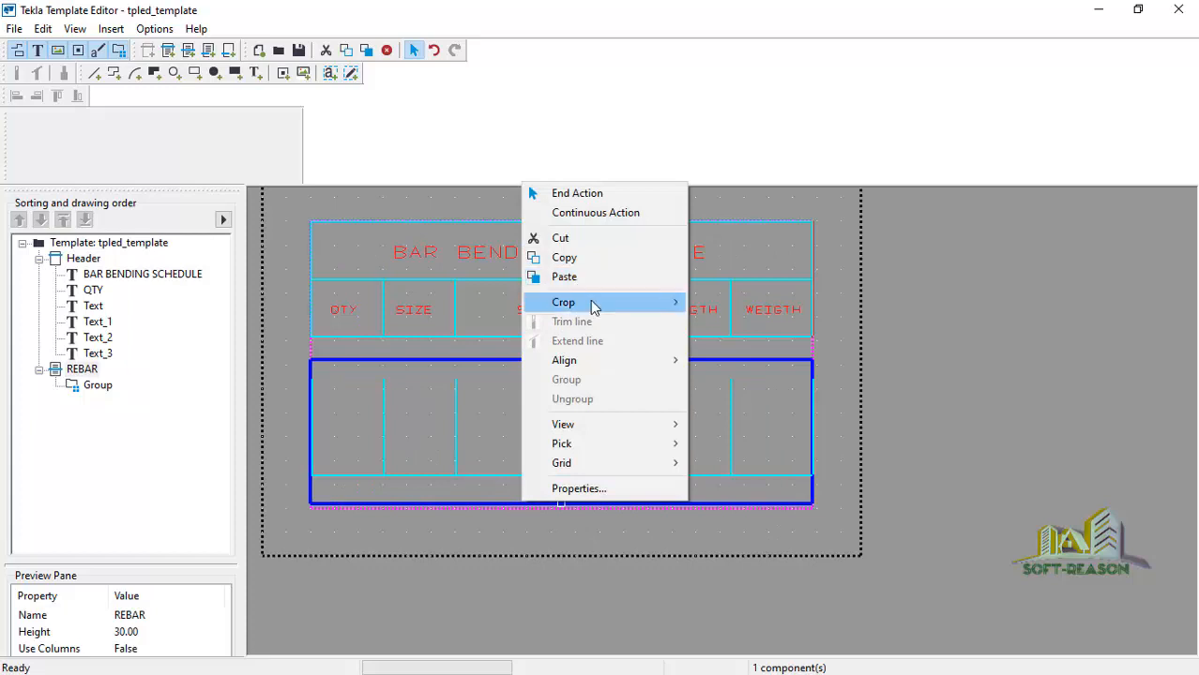
mouse_move(593, 308)
click(765, 385)
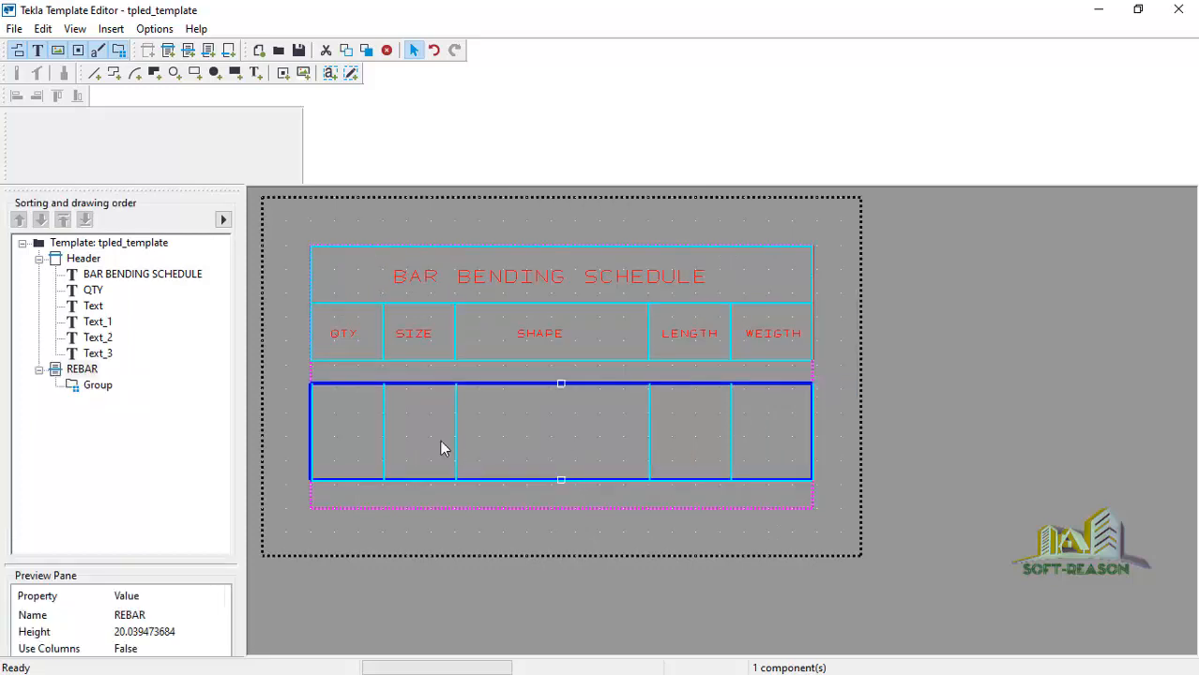
Step: Set the template page's top, bottom, left and right margins to 0 mm
scroll(445, 443, up, 1)
scroll(795, 357, down, 2)
scroll(769, 356, up, 1)
scroll(620, 466, down, 1)
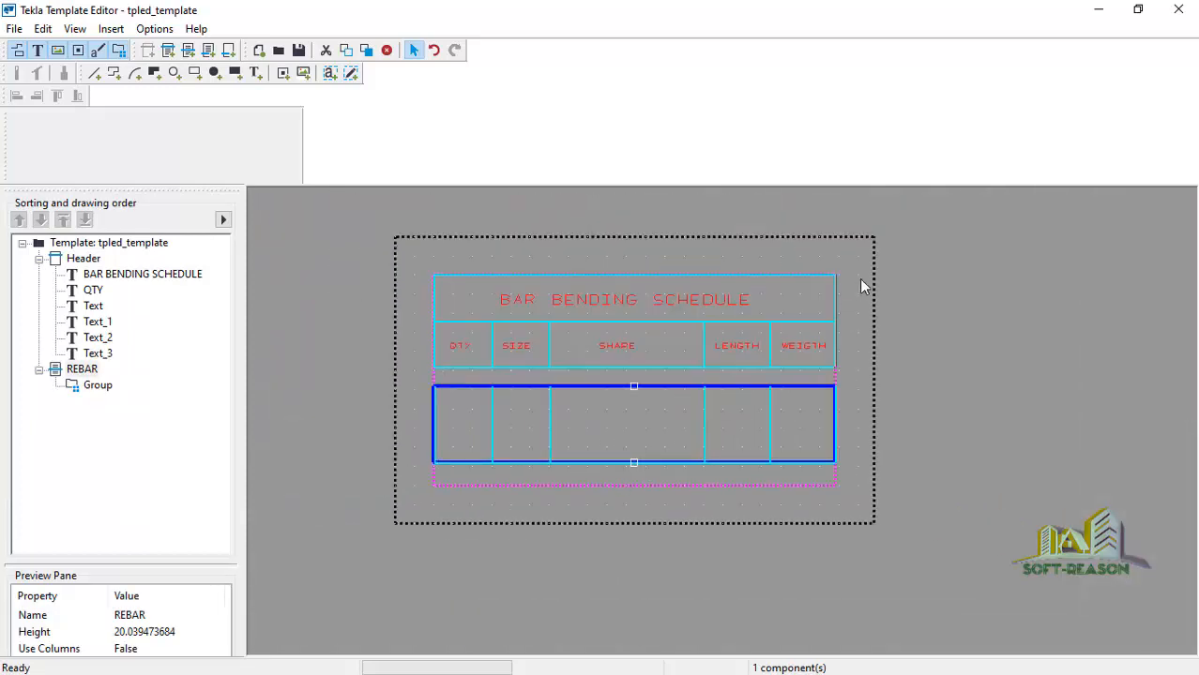
click(842, 515)
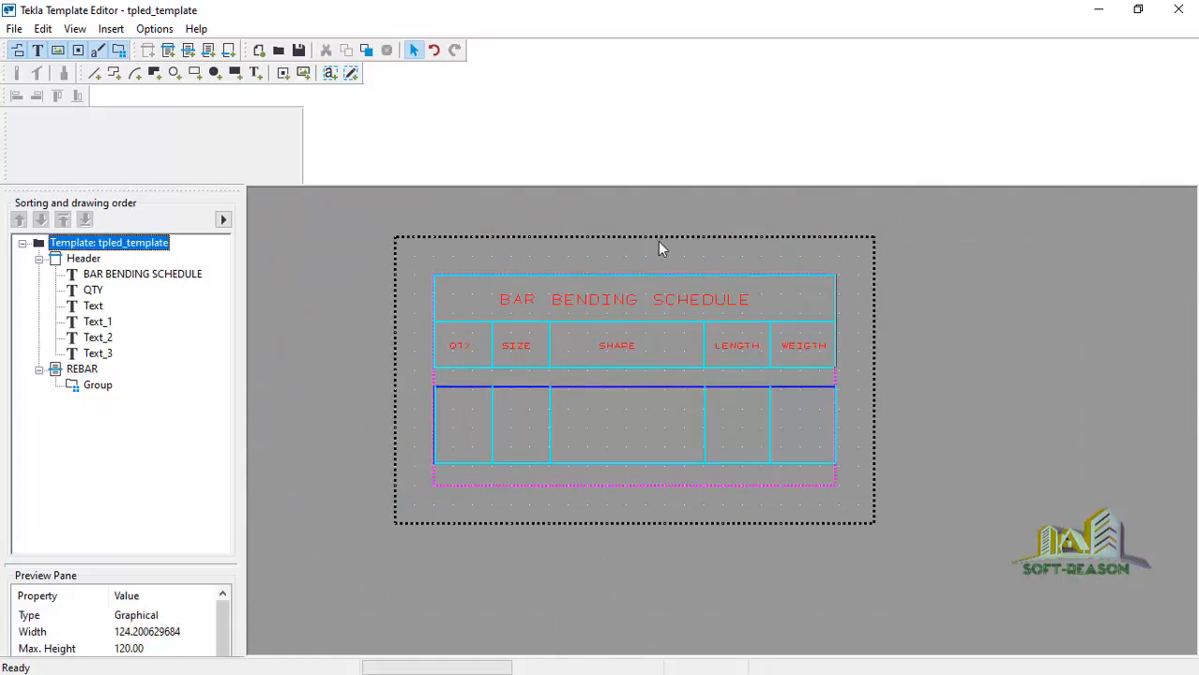
double_click(500, 235)
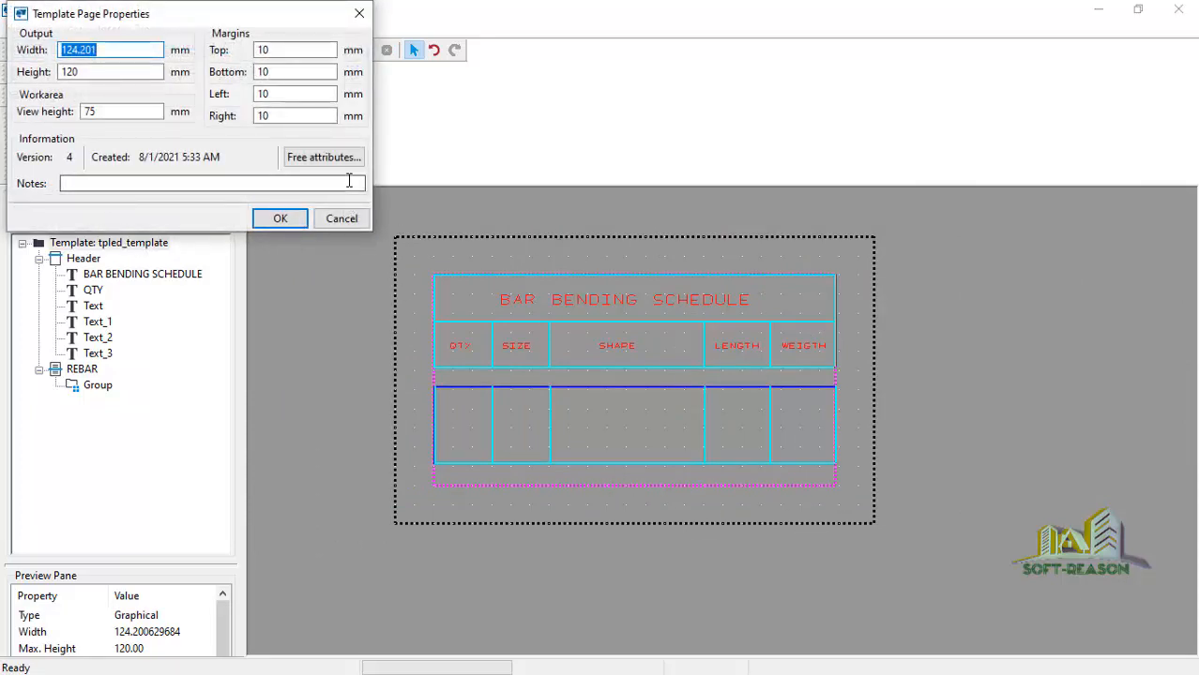
click(314, 49)
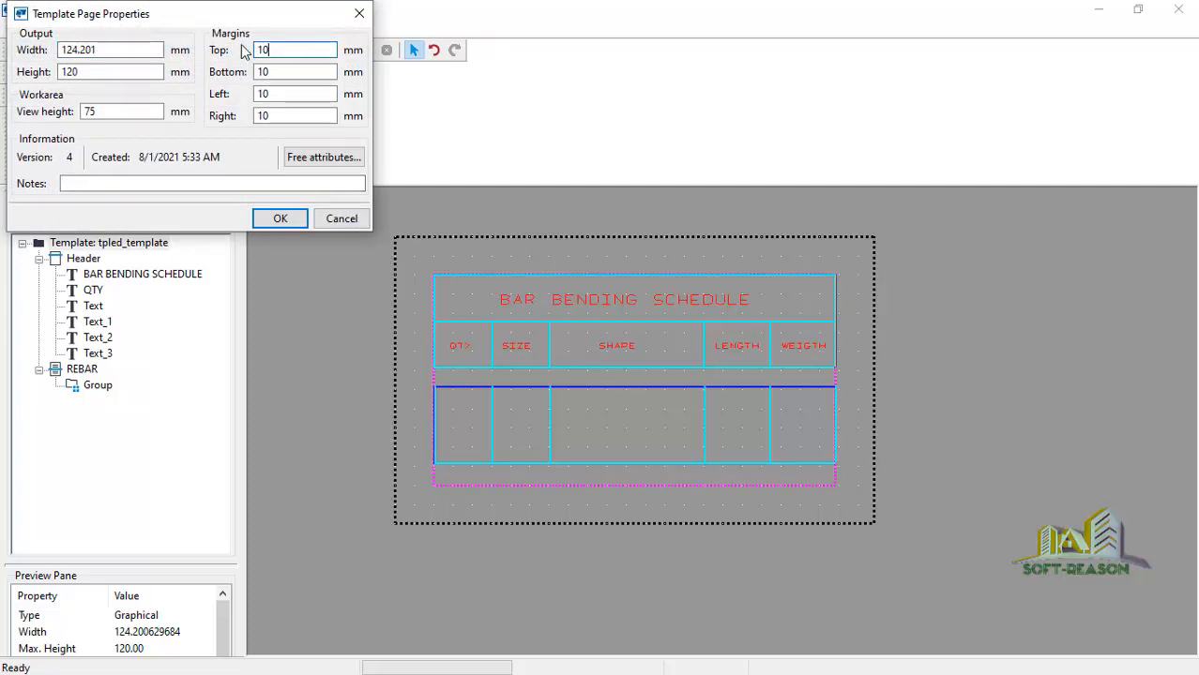
drag(273, 47, 253, 54)
text(0)
click(268, 71)
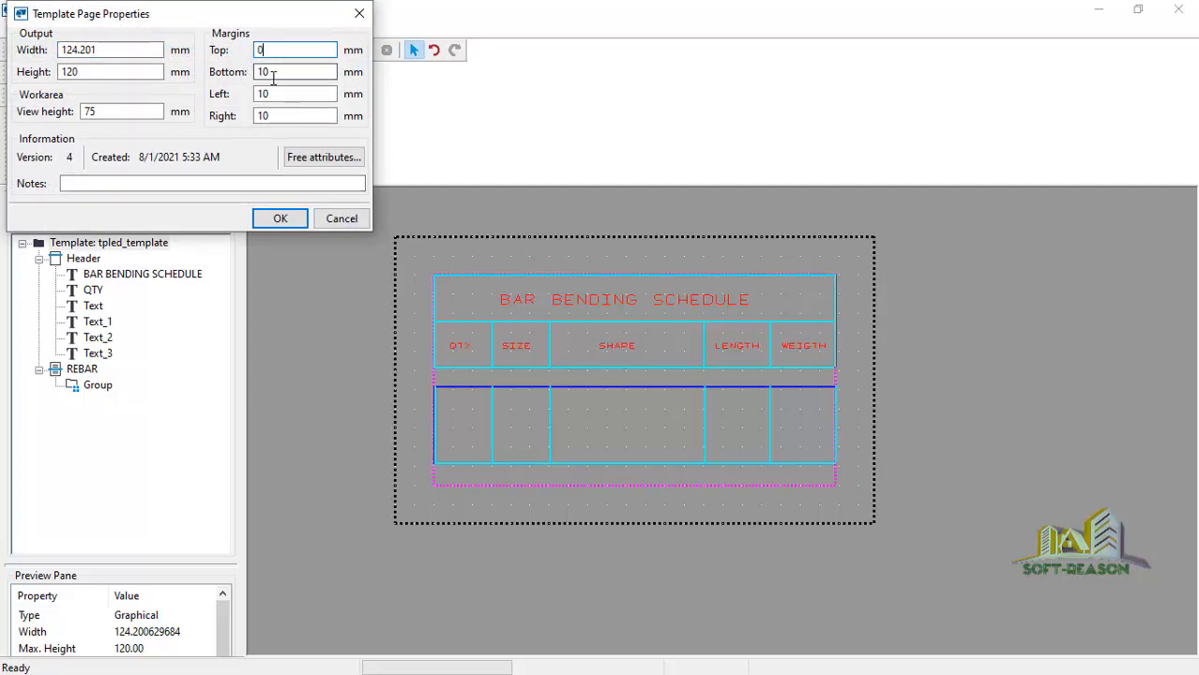
text(0)
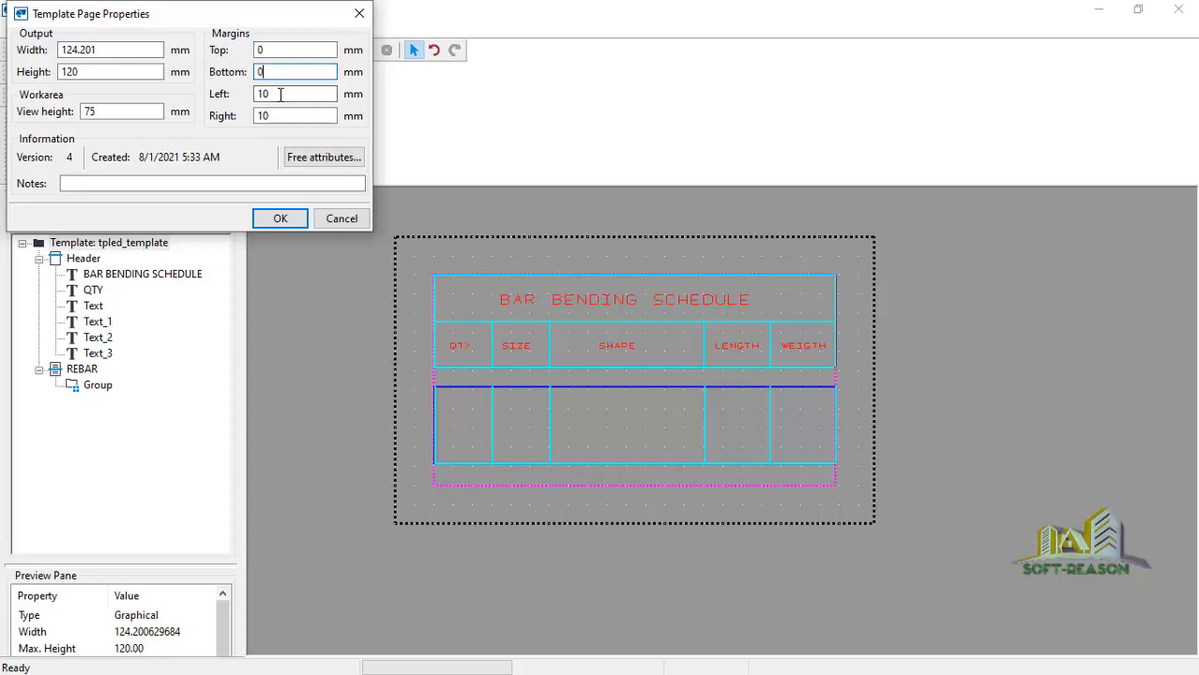
double_click(278, 94)
text(0)
double_click(280, 116)
text(0)
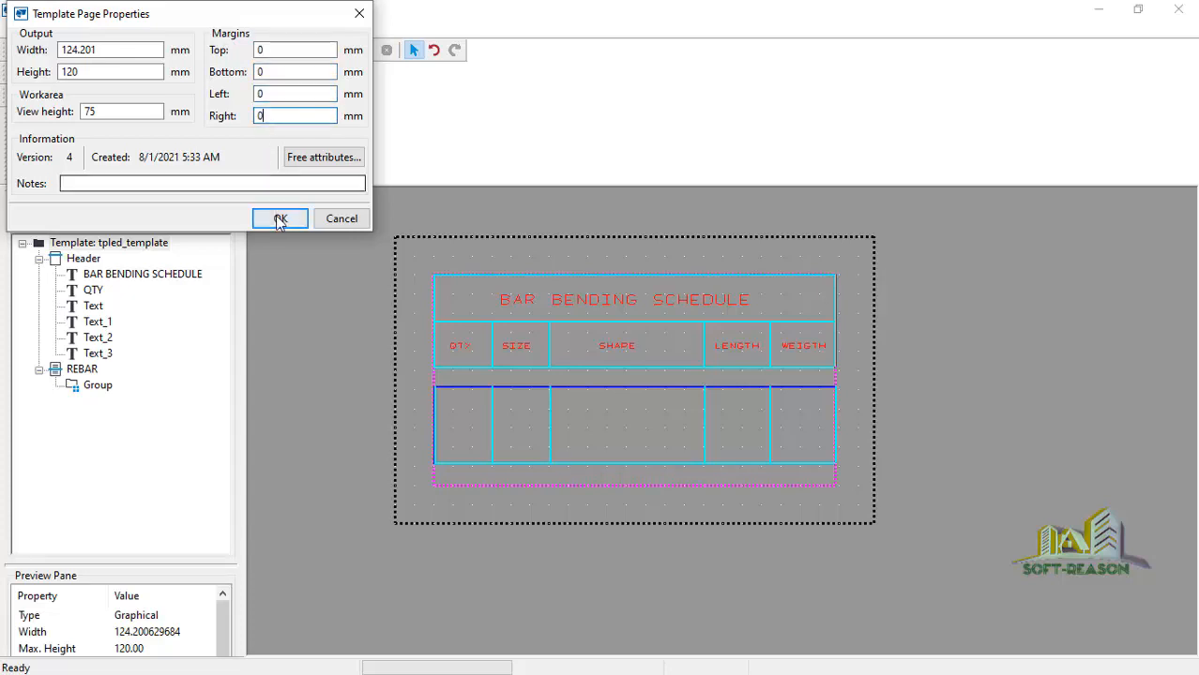
click(270, 219)
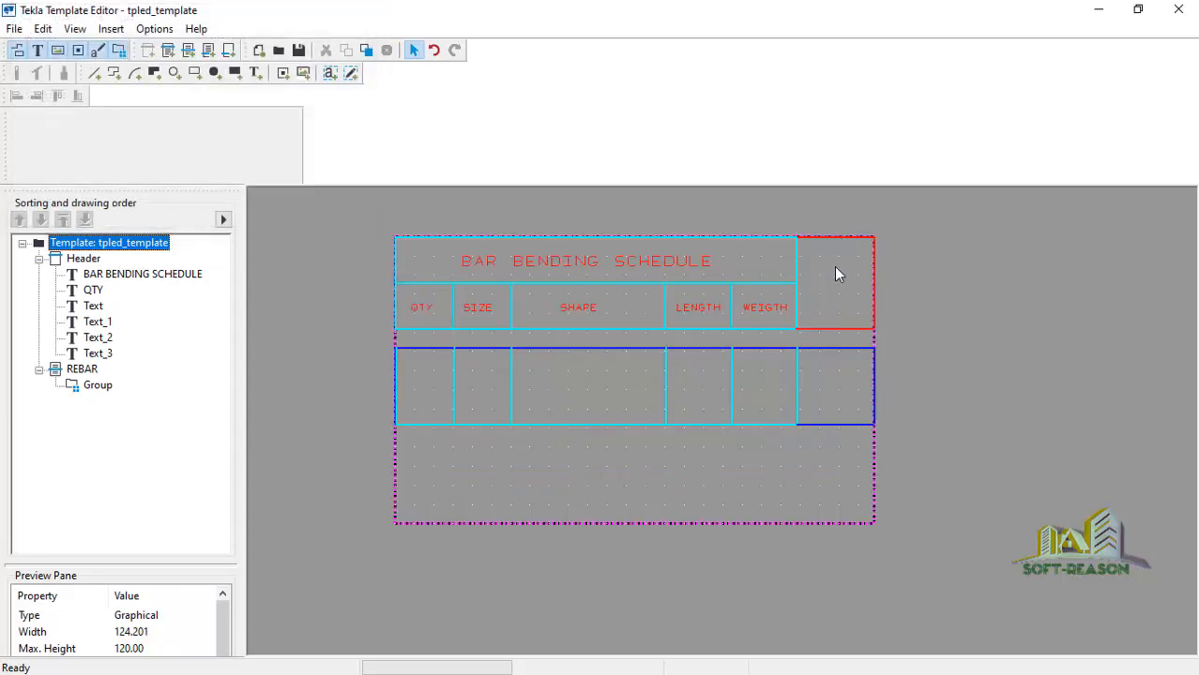
Step: Crop the template's right side to the table's outer edge and accept the header properties without changes
double_click(871, 244)
right_click(872, 243)
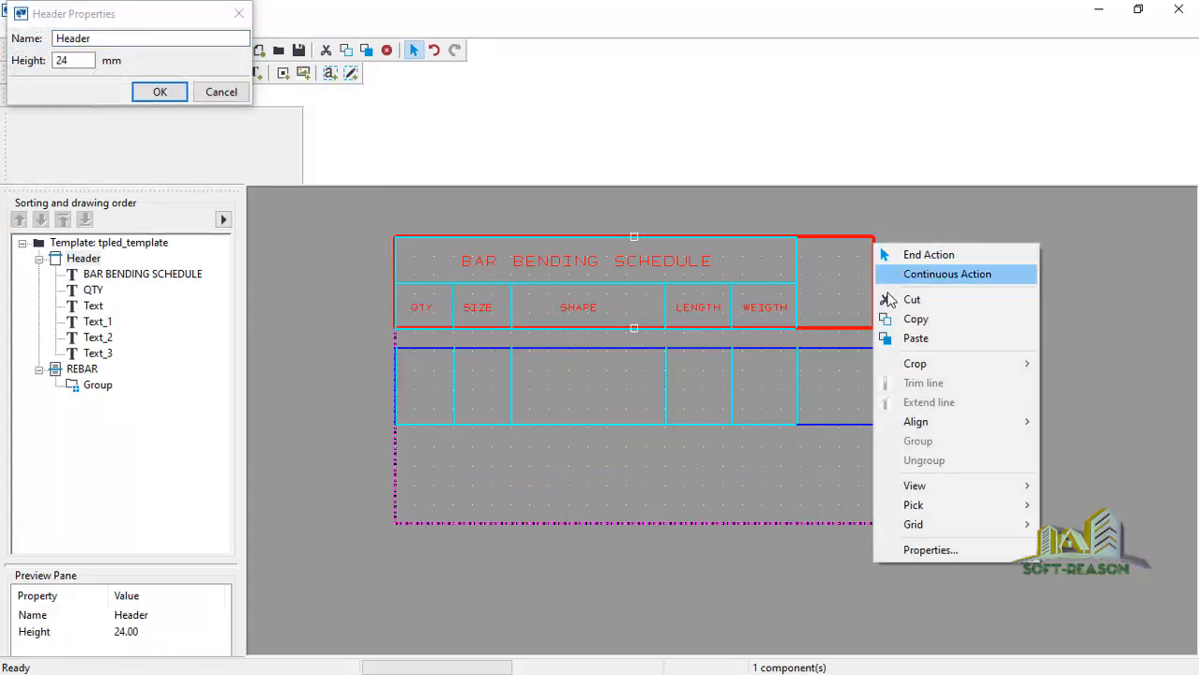
mouse_move(959, 363)
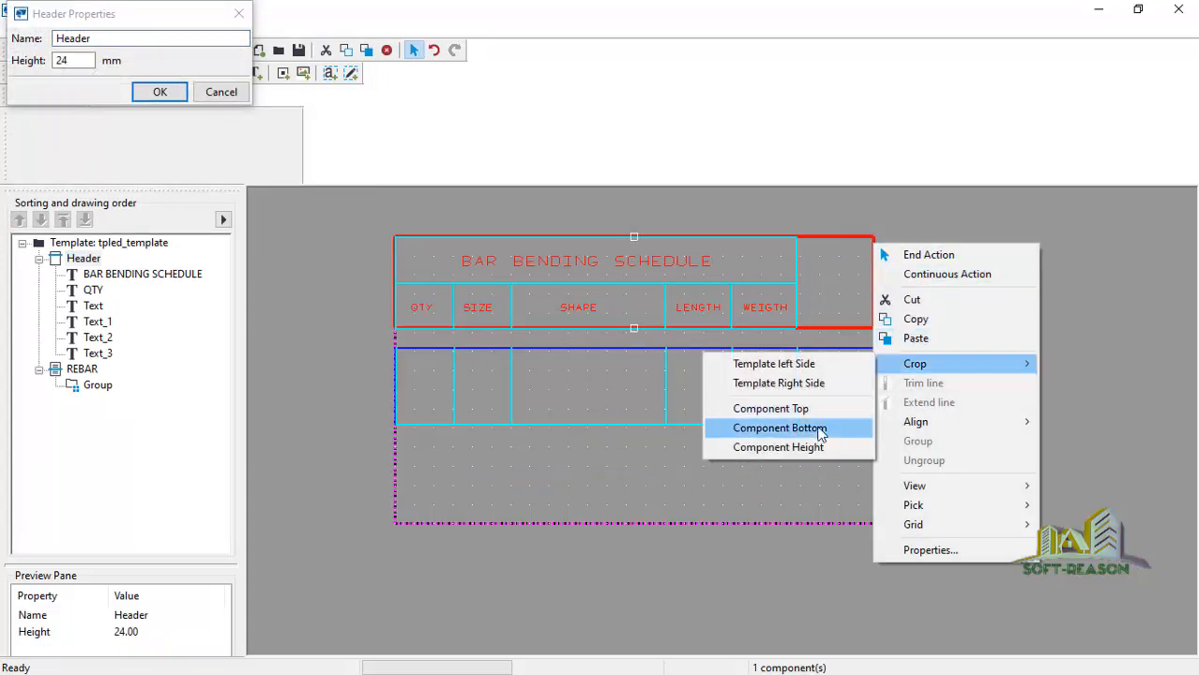
click(803, 386)
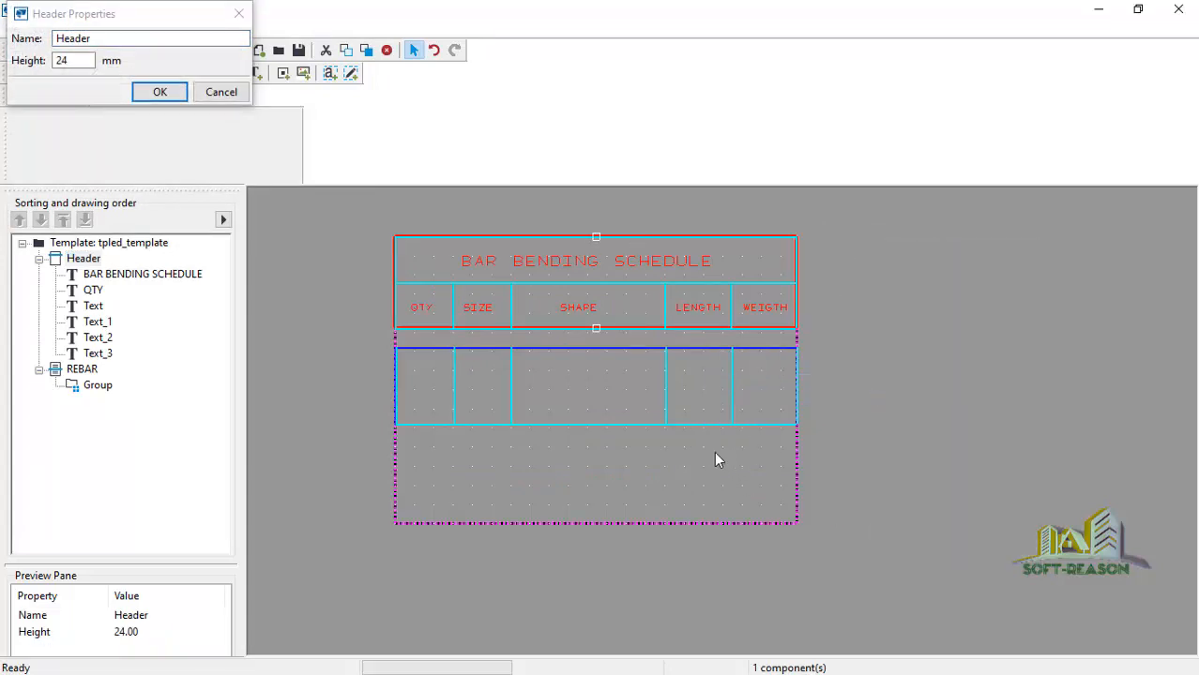
click(456, 336)
scroll(457, 335, up, 3)
scroll(648, 409, down, 3)
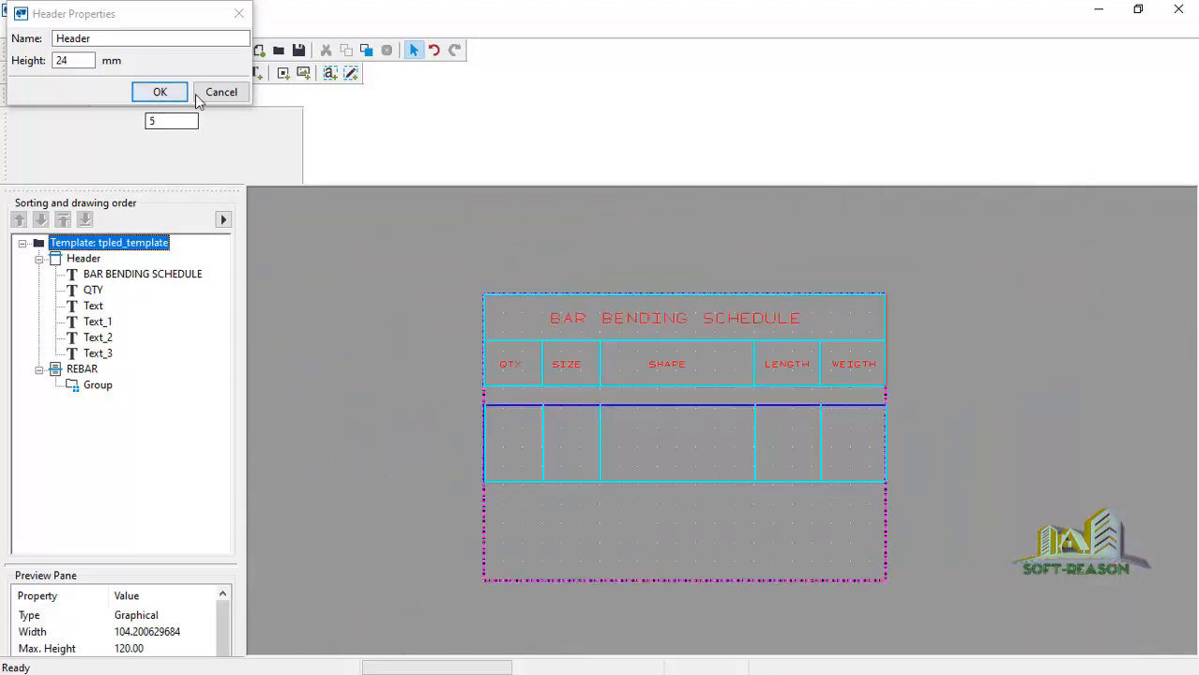
click(161, 92)
Step: Place a value field in the first cell of the REBAR row, beneath the QTY heading
scroll(716, 525, up, 2)
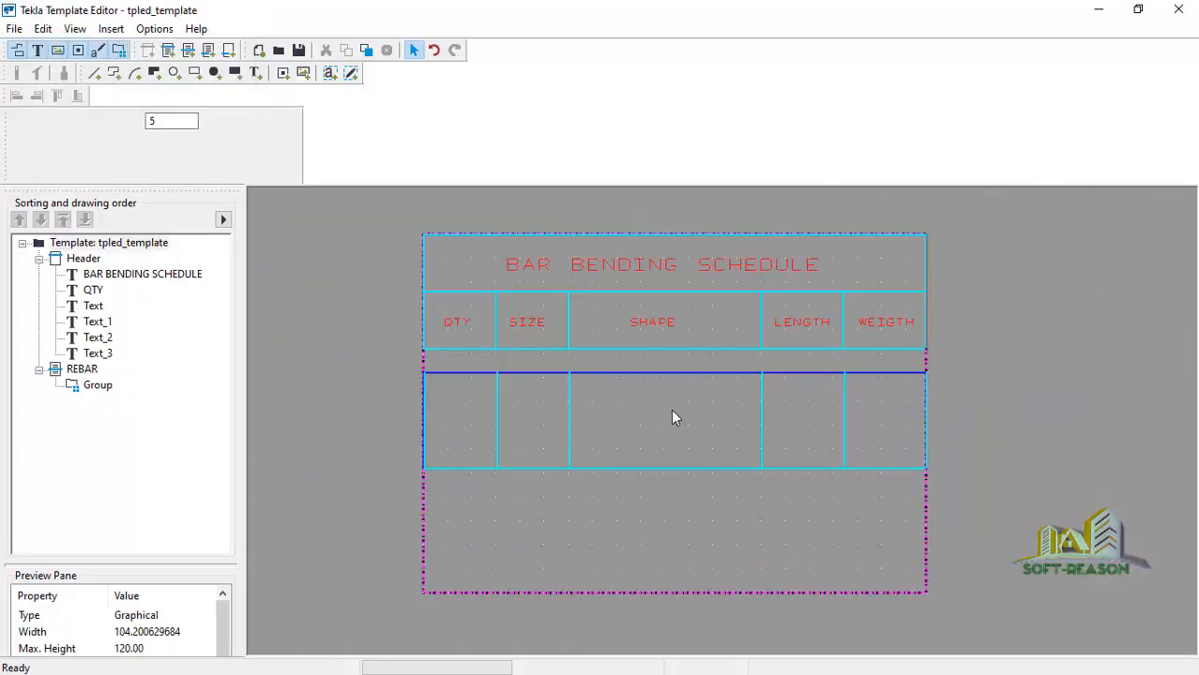
scroll(671, 409, down, 2)
scroll(506, 404, up, 3)
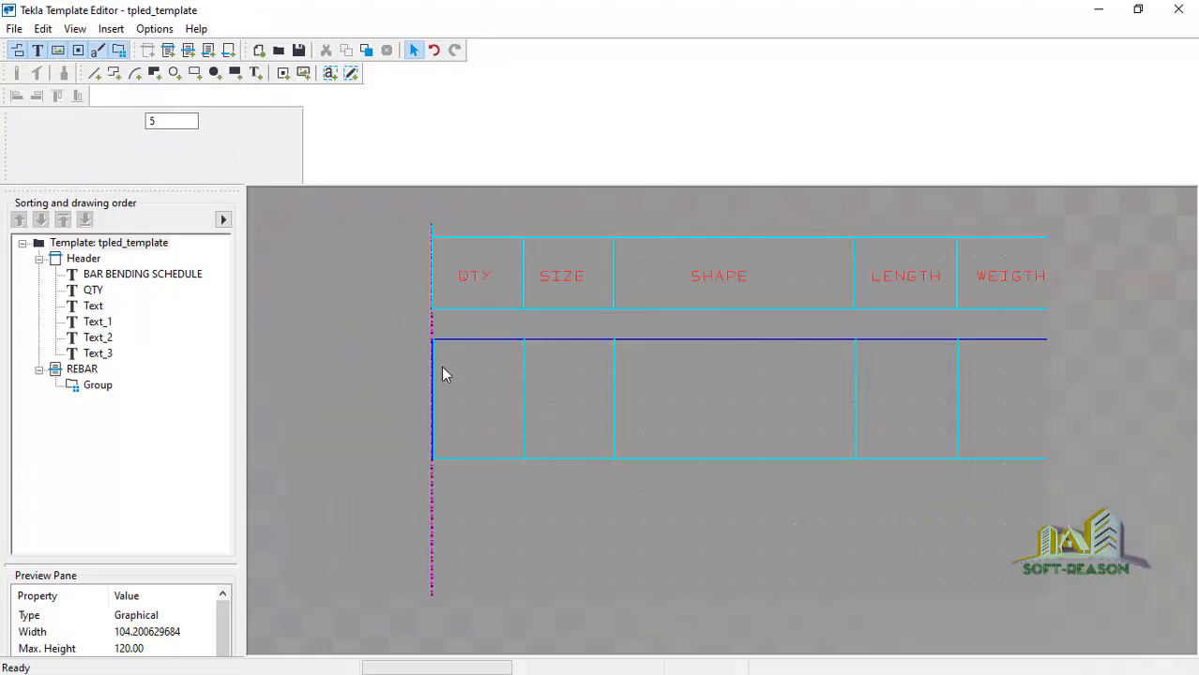
scroll(447, 374, down, 2)
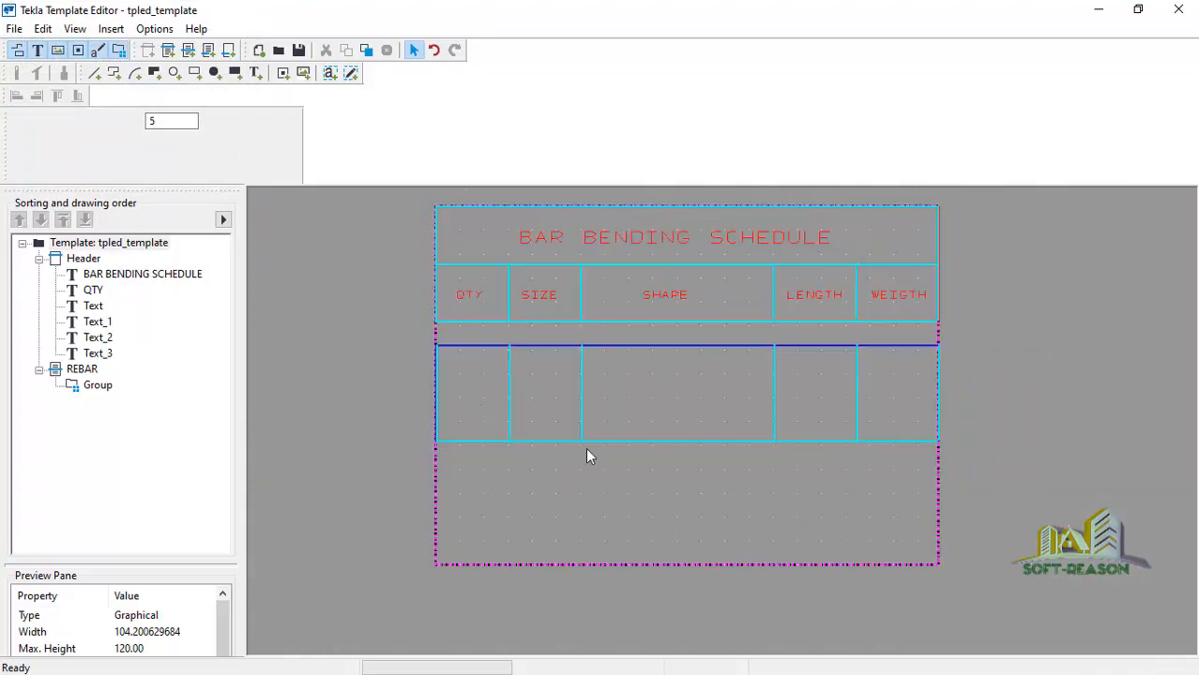
click(329, 75)
click(329, 73)
scroll(428, 396, up, 3)
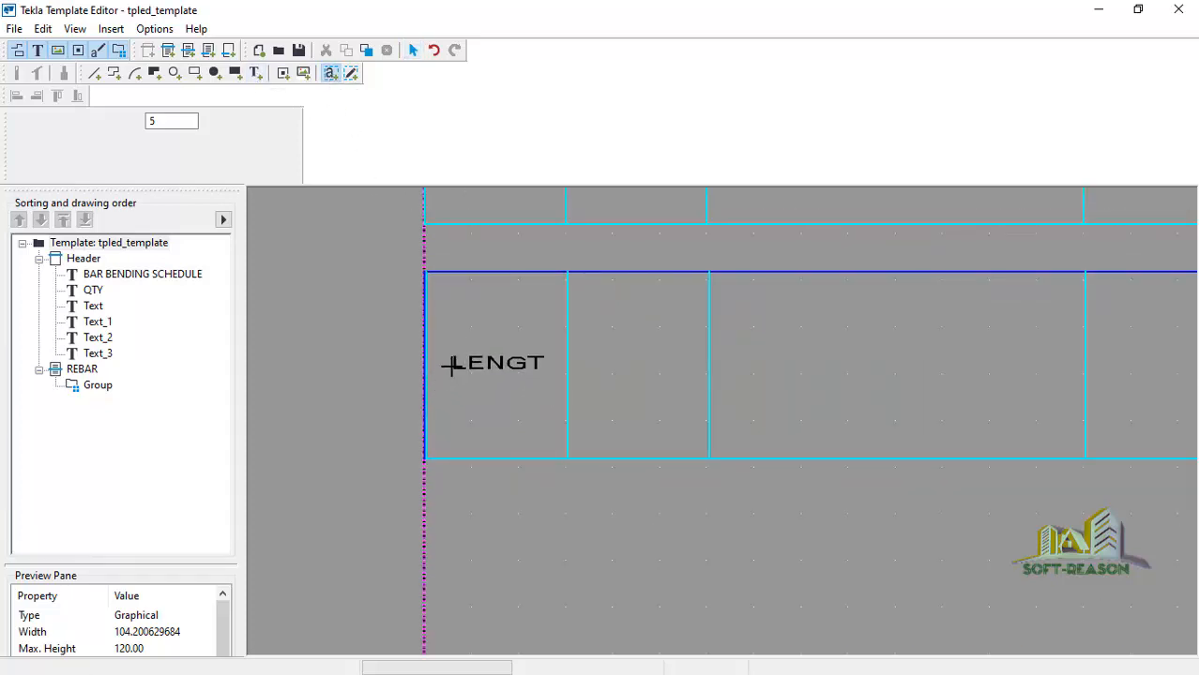
click(446, 358)
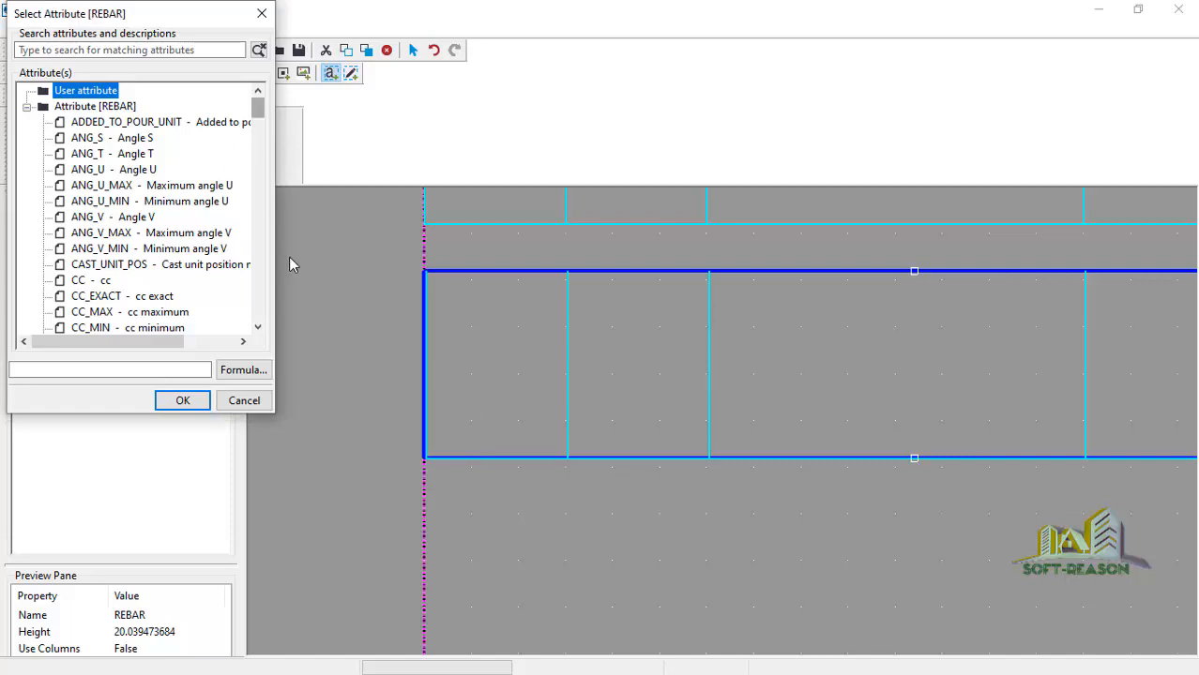
Step: Assign the attribute NUMBER#1 - Number of objects to the new value field
click(258, 327)
click(258, 328)
click(258, 328)
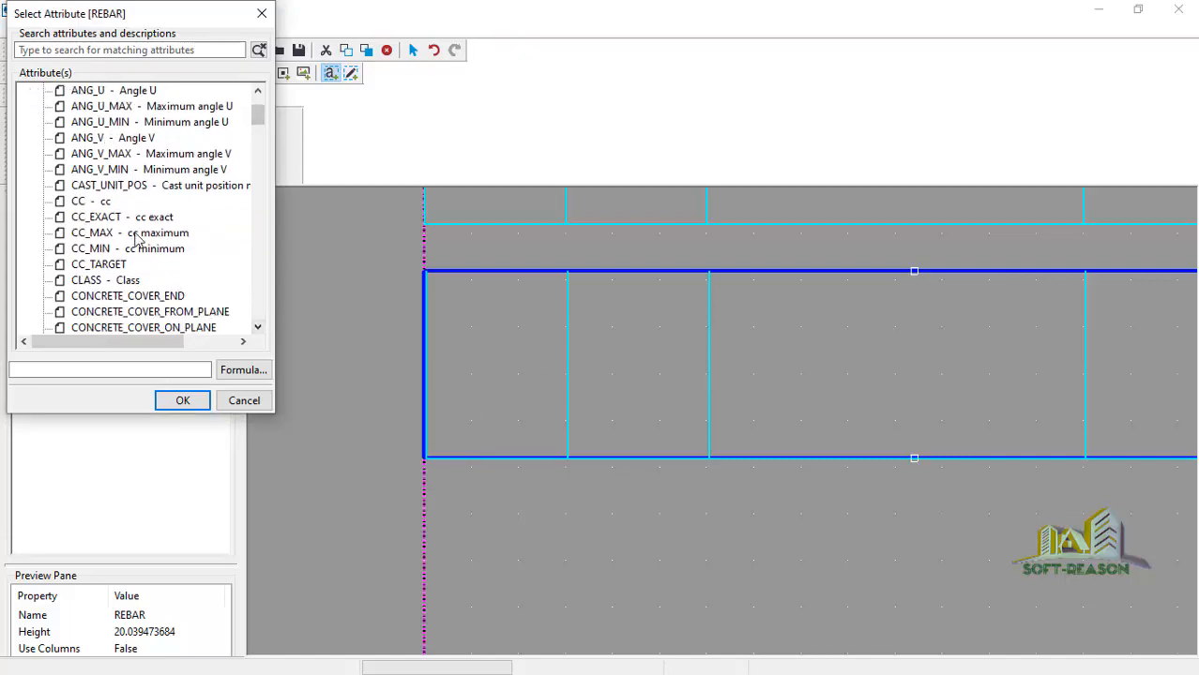
click(134, 234)
key(n)
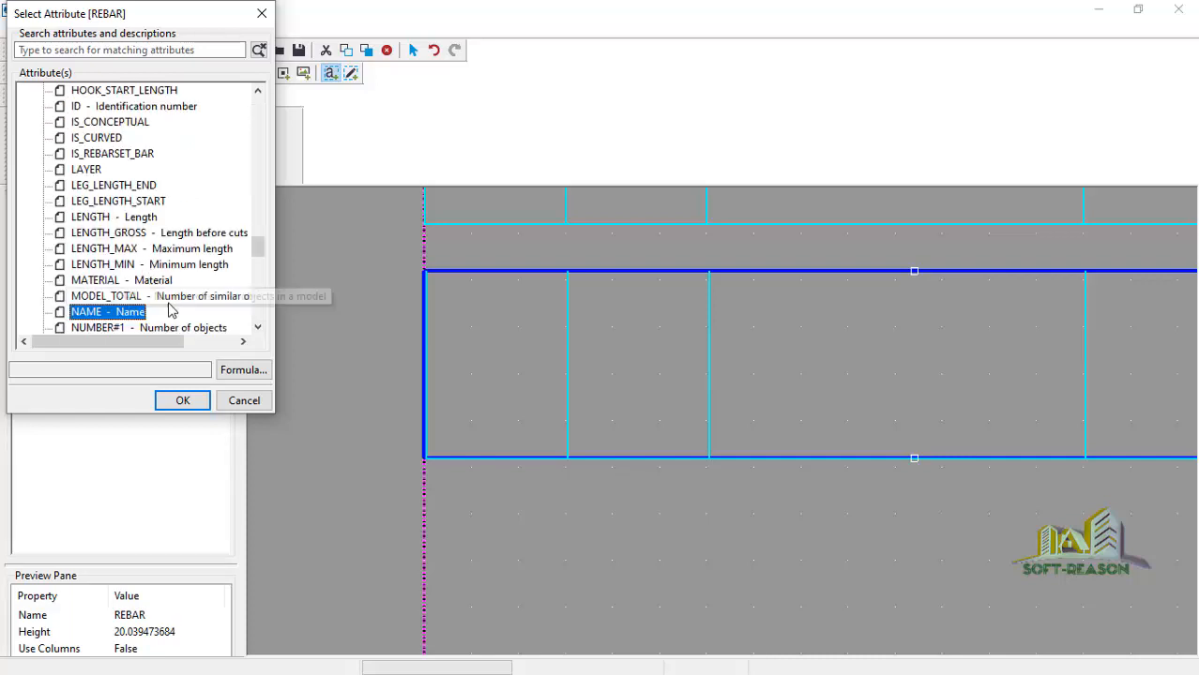
scroll(184, 273, down, 2)
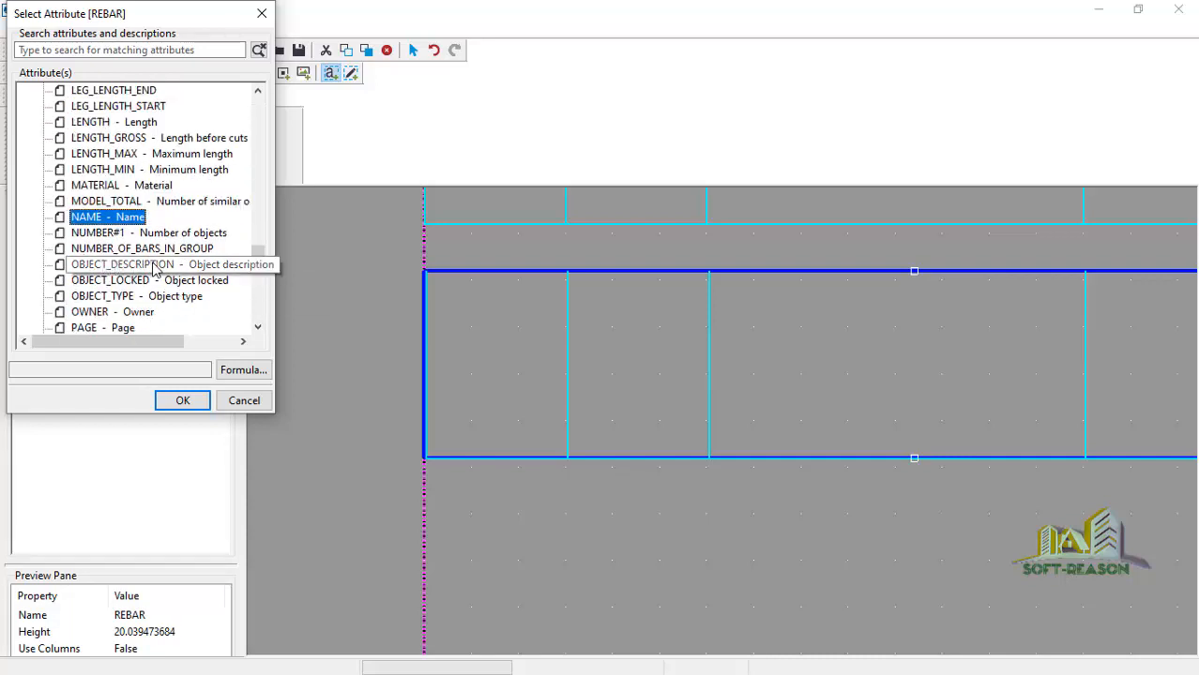
click(188, 233)
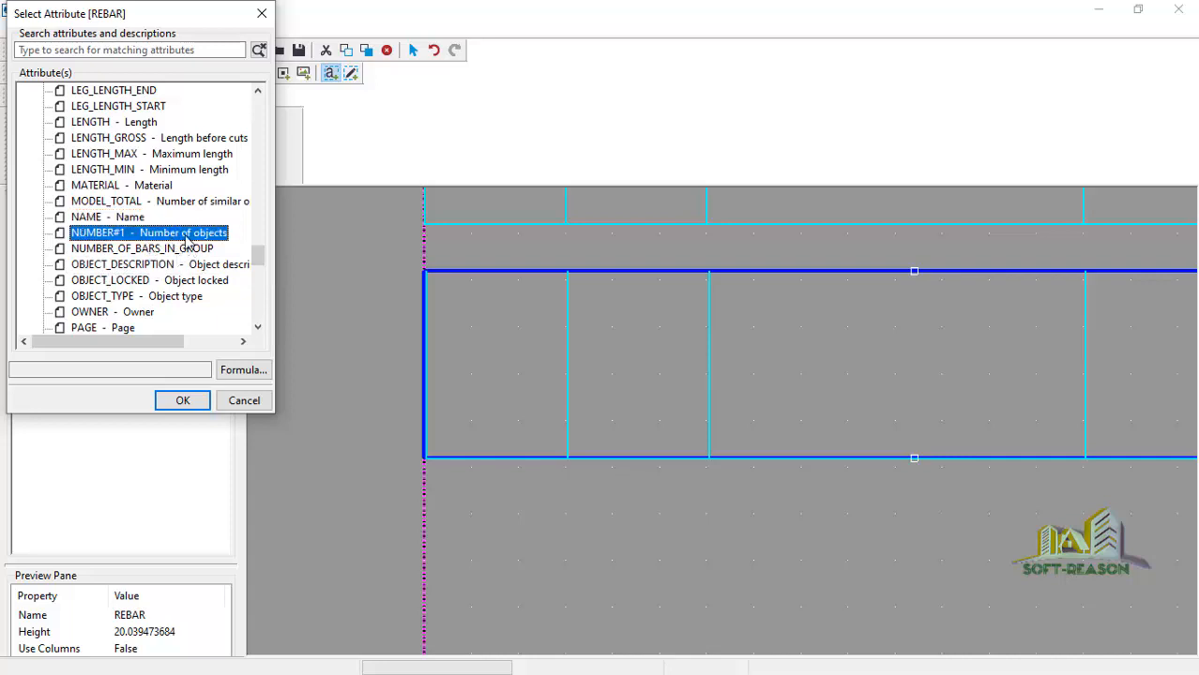
click(180, 400)
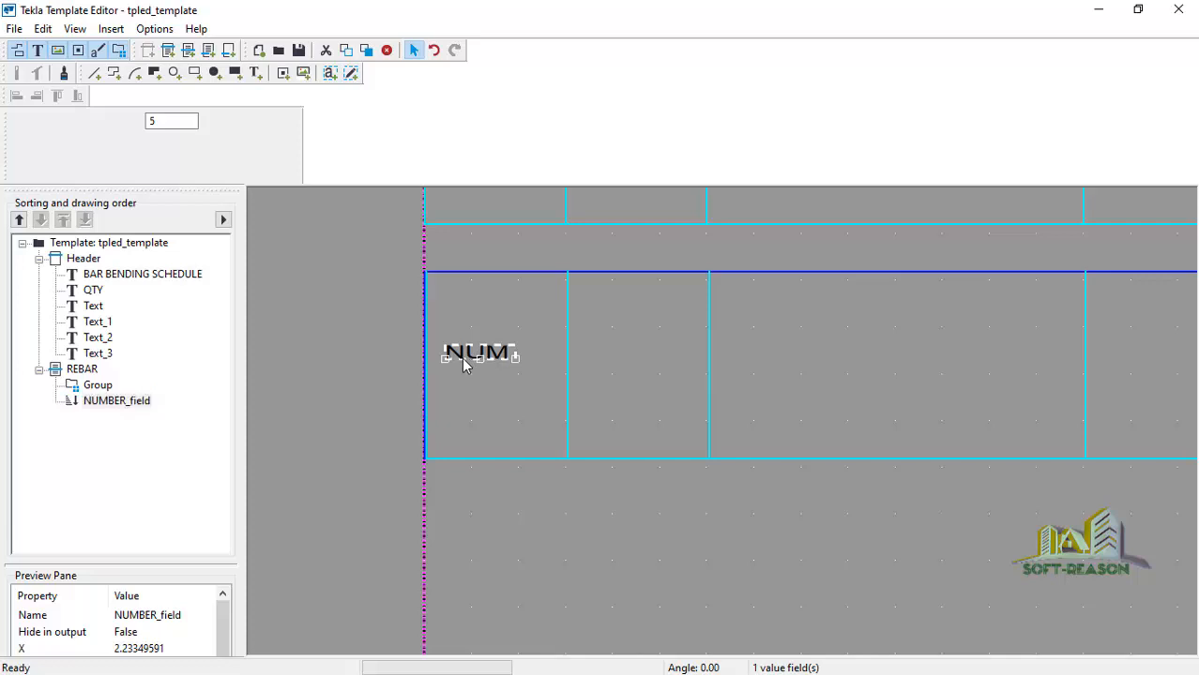
Step: Open the NUMBER value field's properties and apply a length of 10 characters
double_click(462, 357)
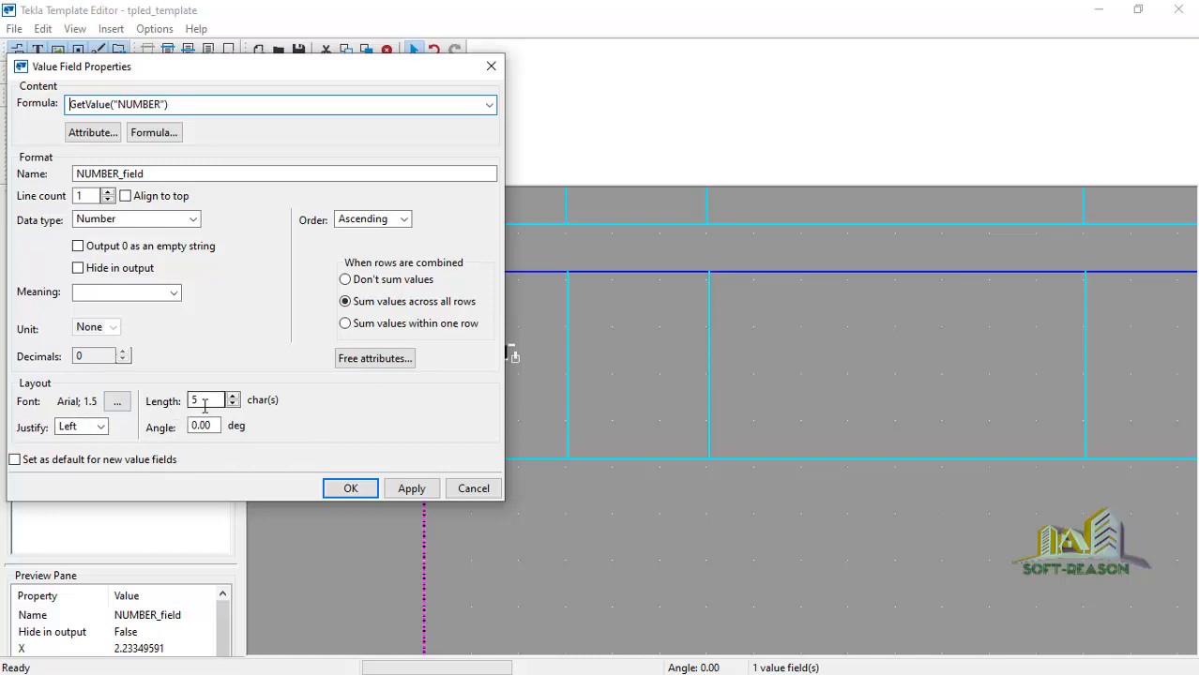
drag(265, 67, 889, 105)
double_click(829, 418)
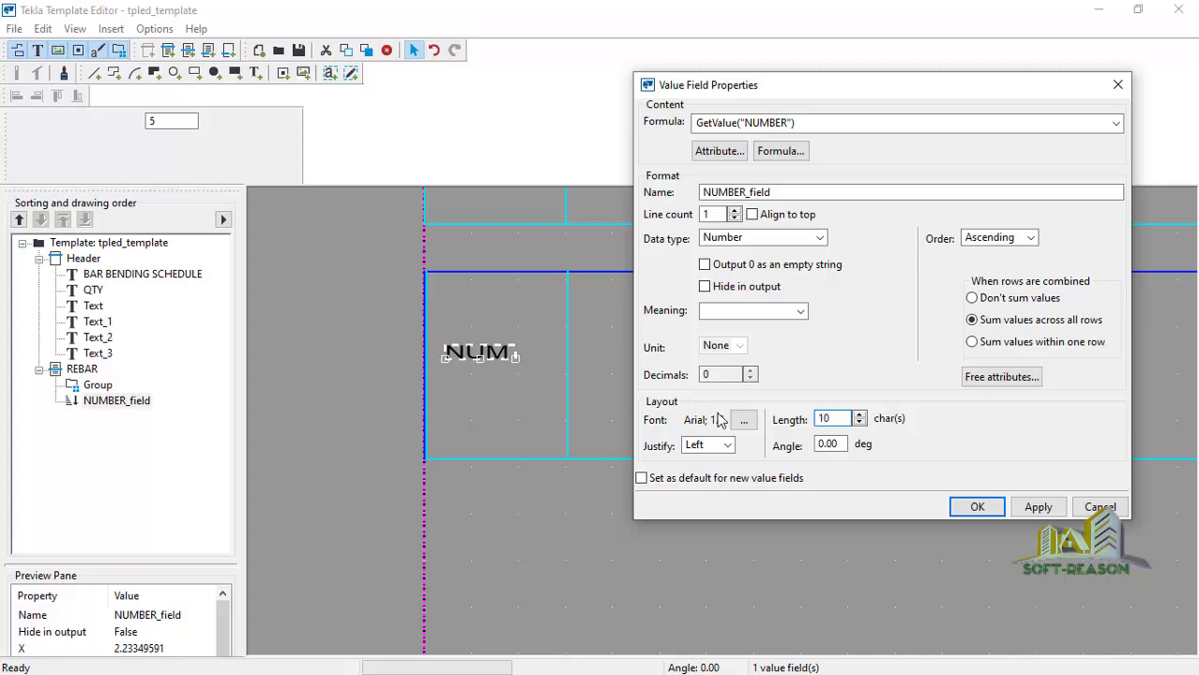
click(1037, 506)
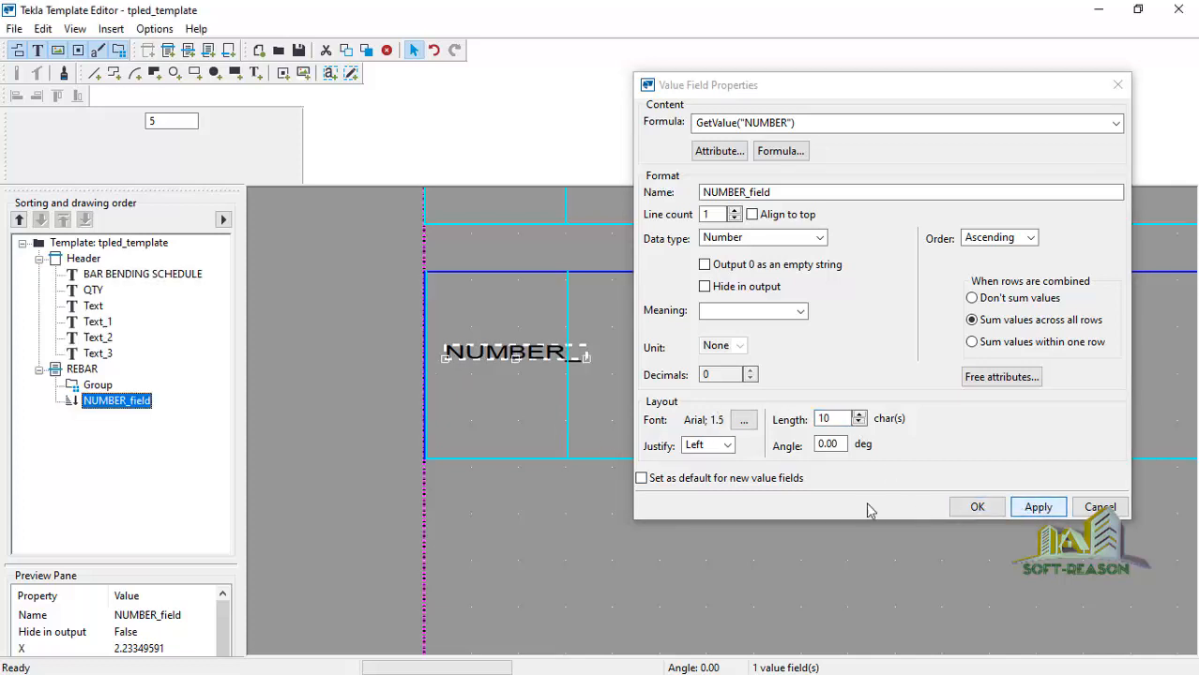
Step: Set the NUMBER value field's length to 5 characters and apply it
double_click(825, 418)
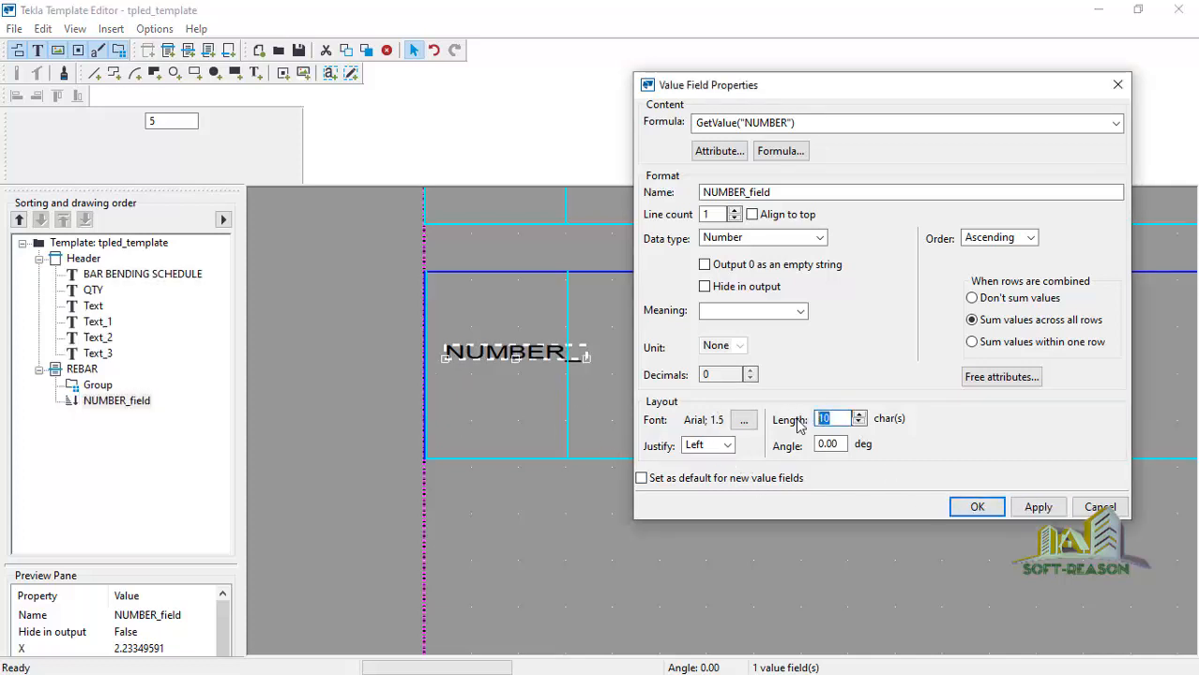
text(5)
click(1039, 510)
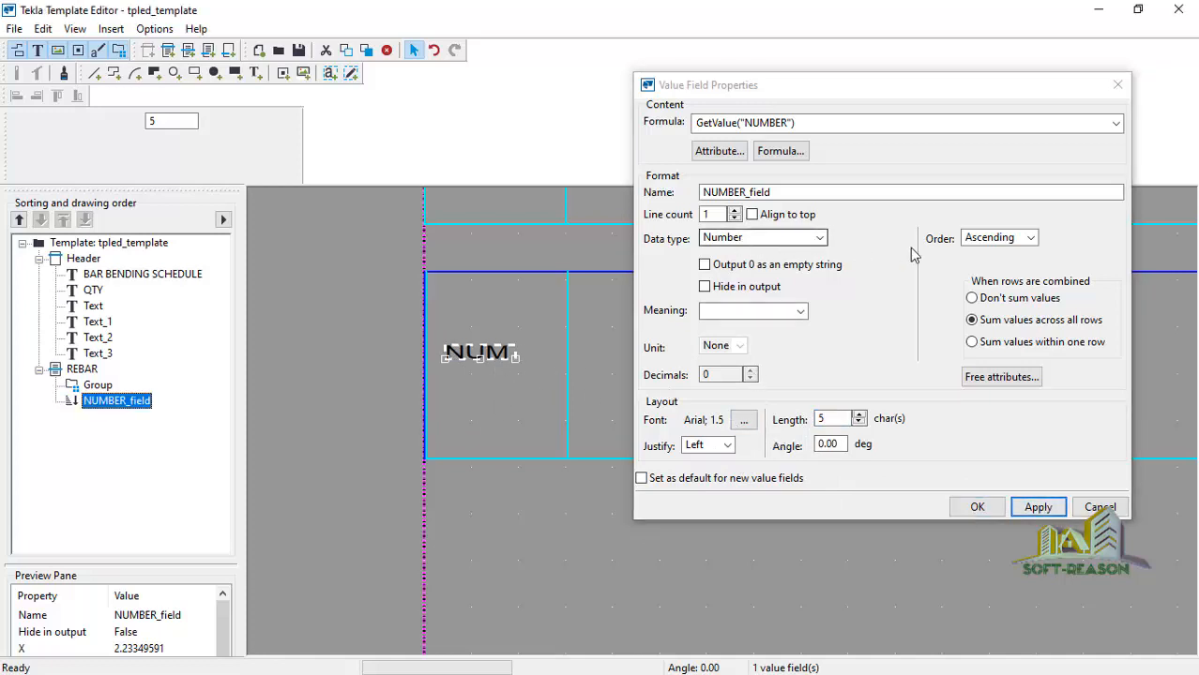
Step: Keep the NUMBER value field's sort order as Ascending and confirm its properties
click(1031, 238)
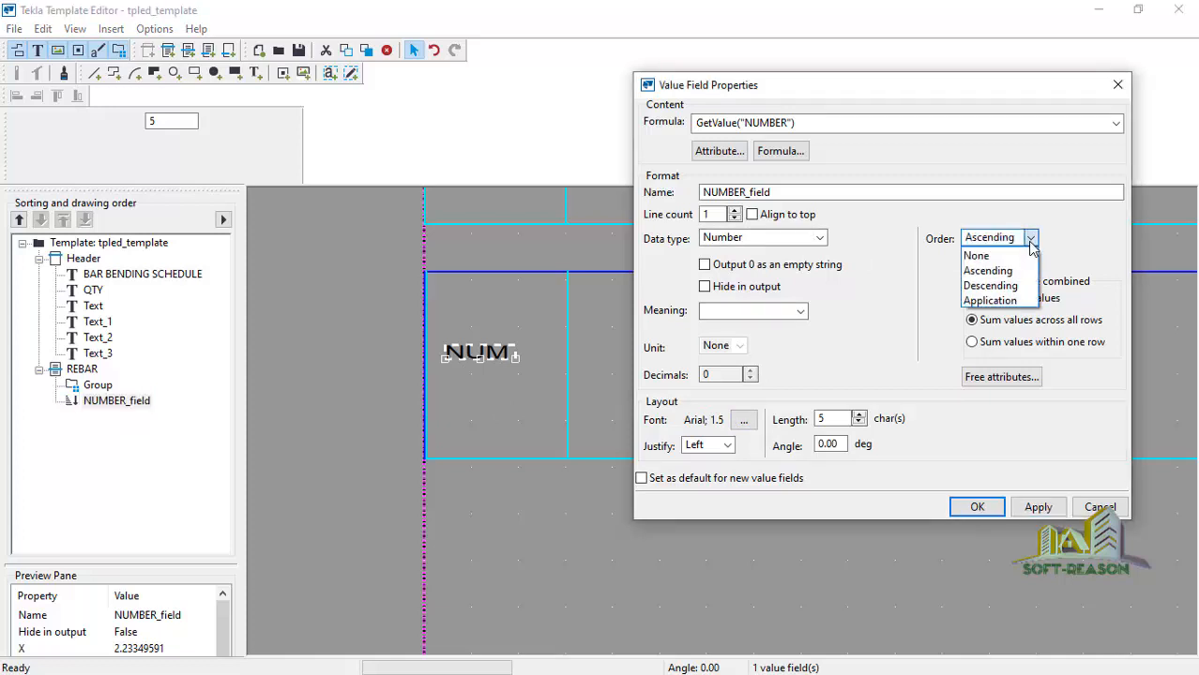
click(1031, 239)
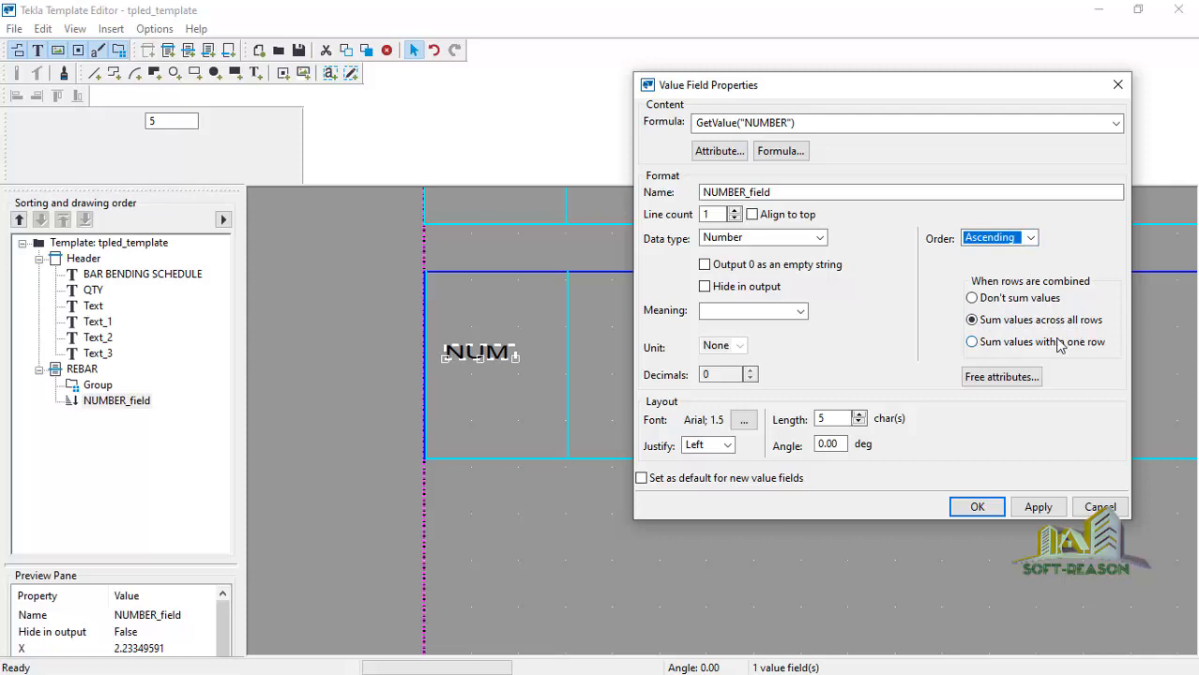
click(1043, 506)
click(978, 507)
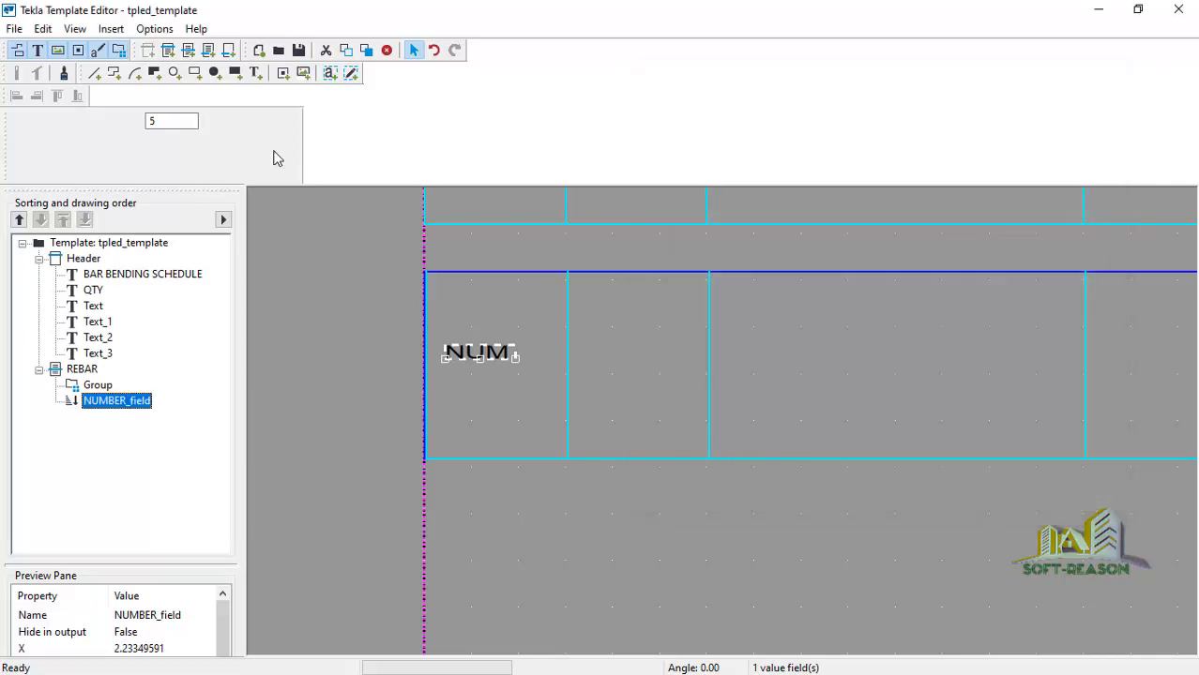
Step: Place a new value field in the second cell of the REBAR row, beneath the SIZE heading
click(332, 73)
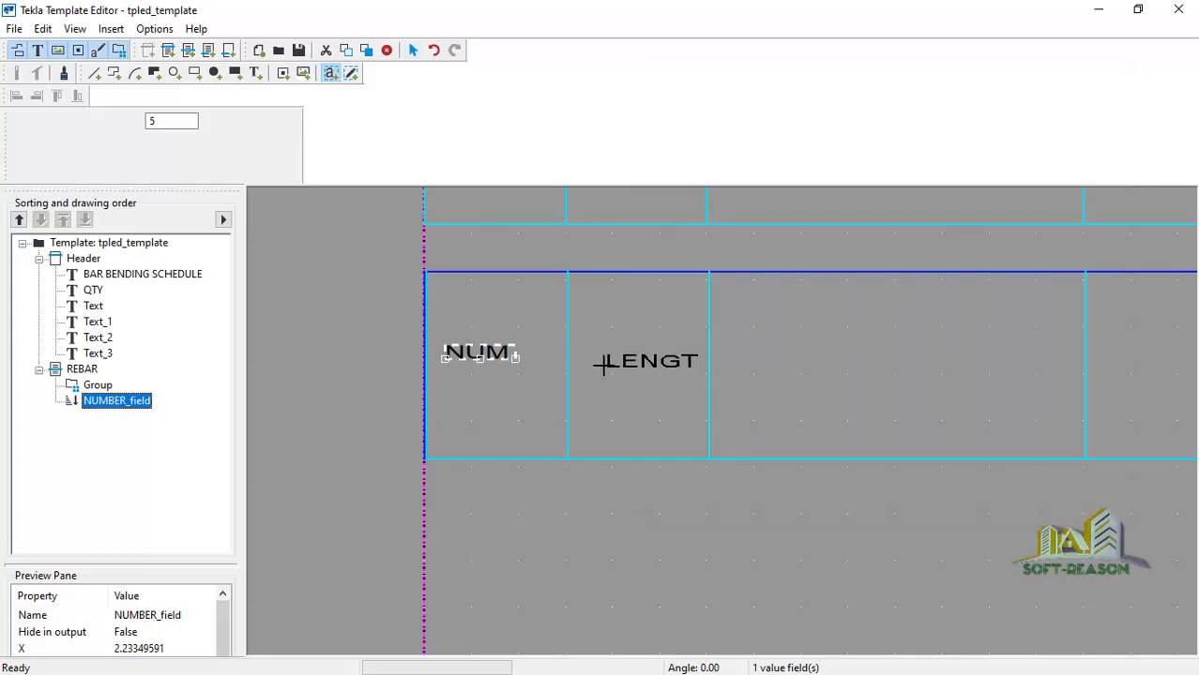
scroll(564, 430, down, 2)
scroll(610, 302, up, 1)
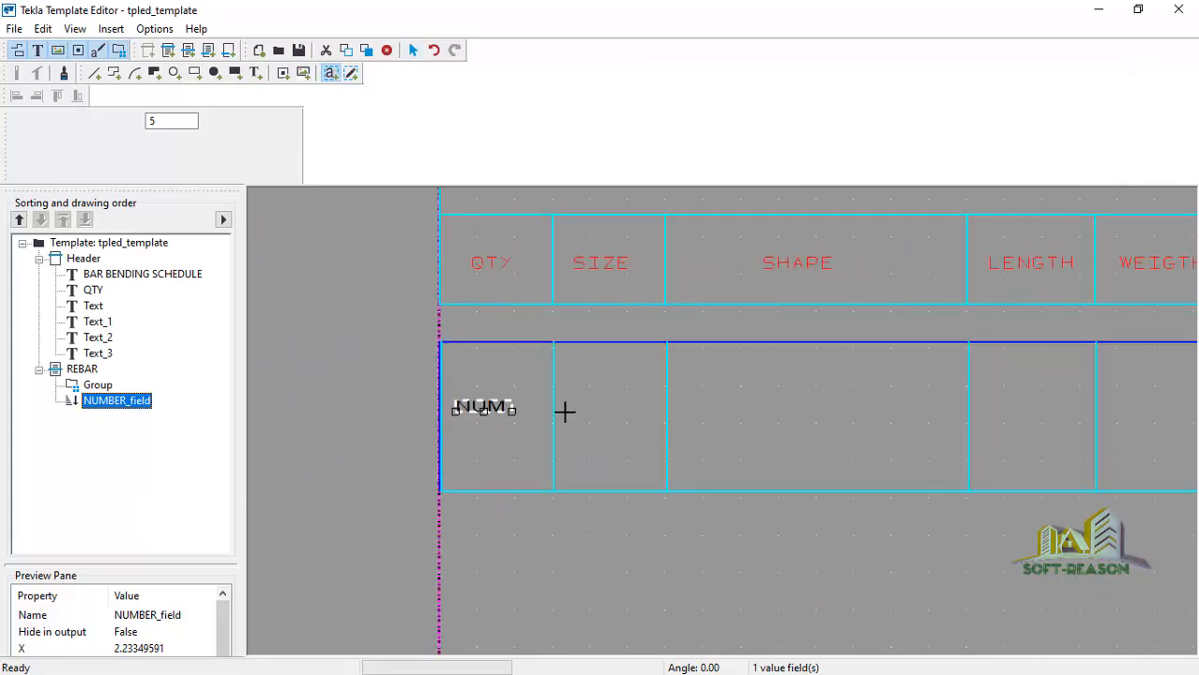
click(565, 410)
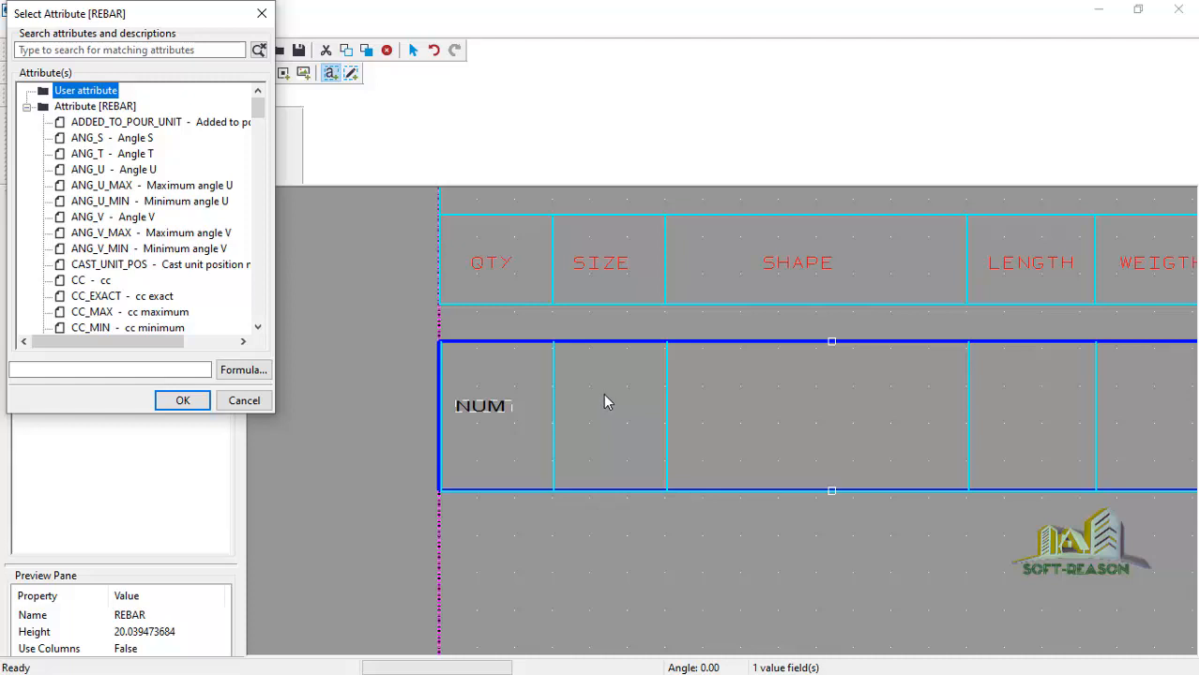
Step: Assign the attribute GRADE - Grade to the new value field
scroll(191, 253, down, 4)
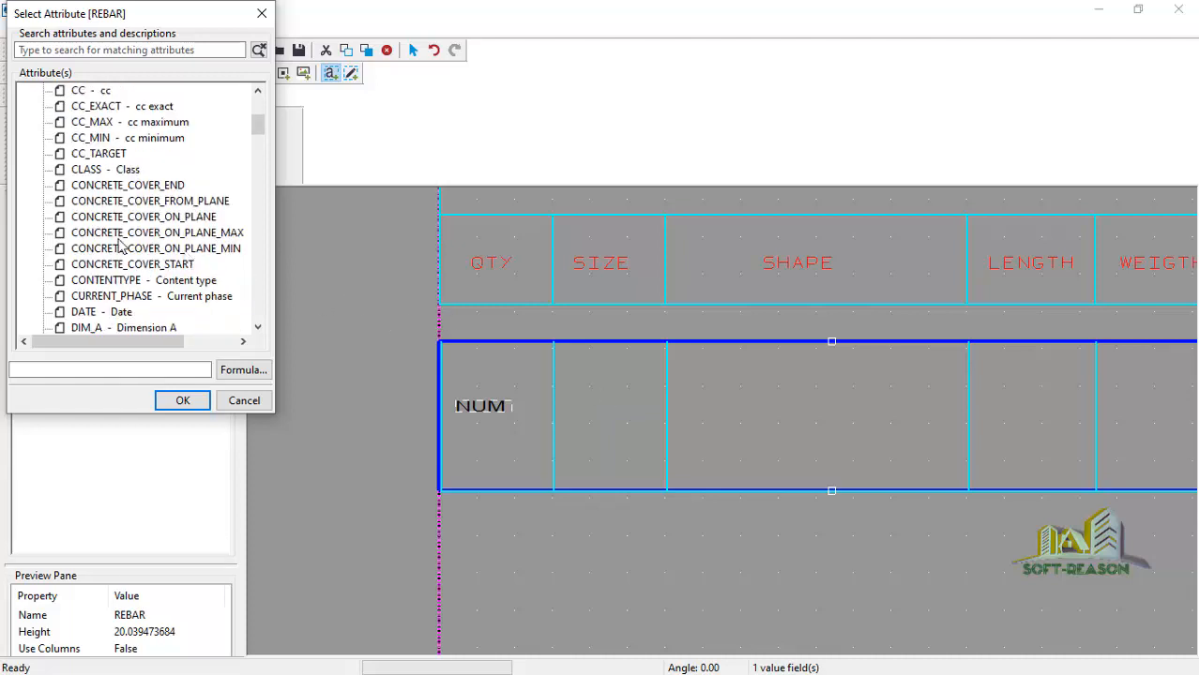
click(105, 219)
key(g)
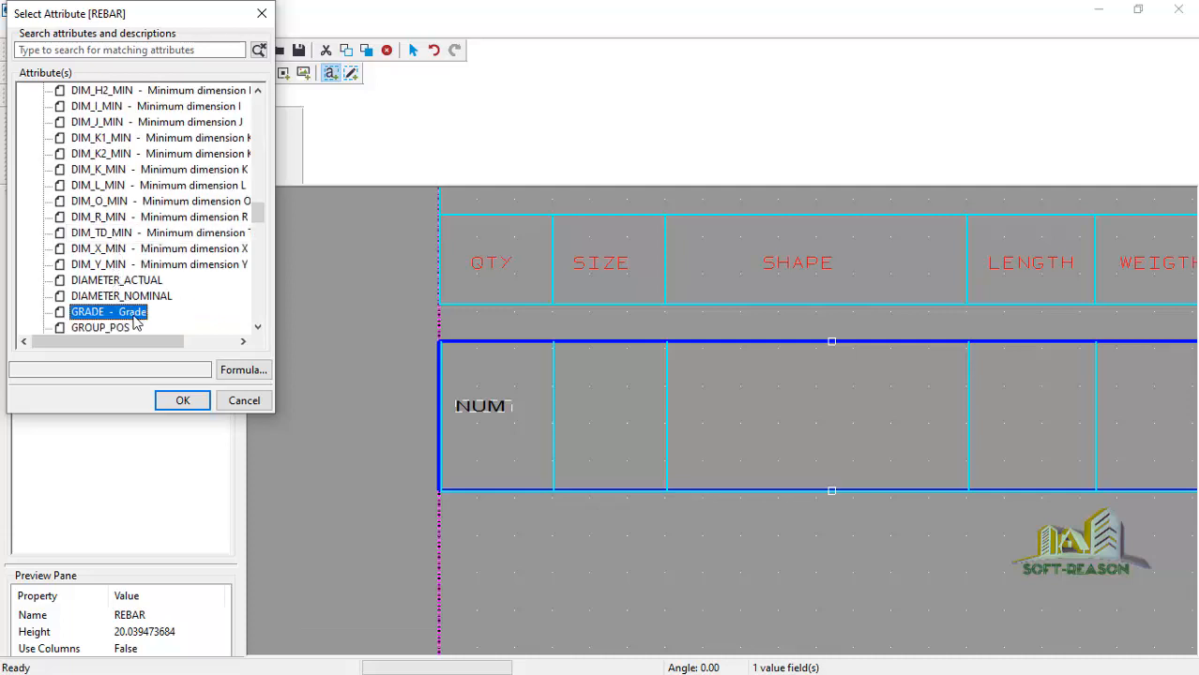
click(180, 400)
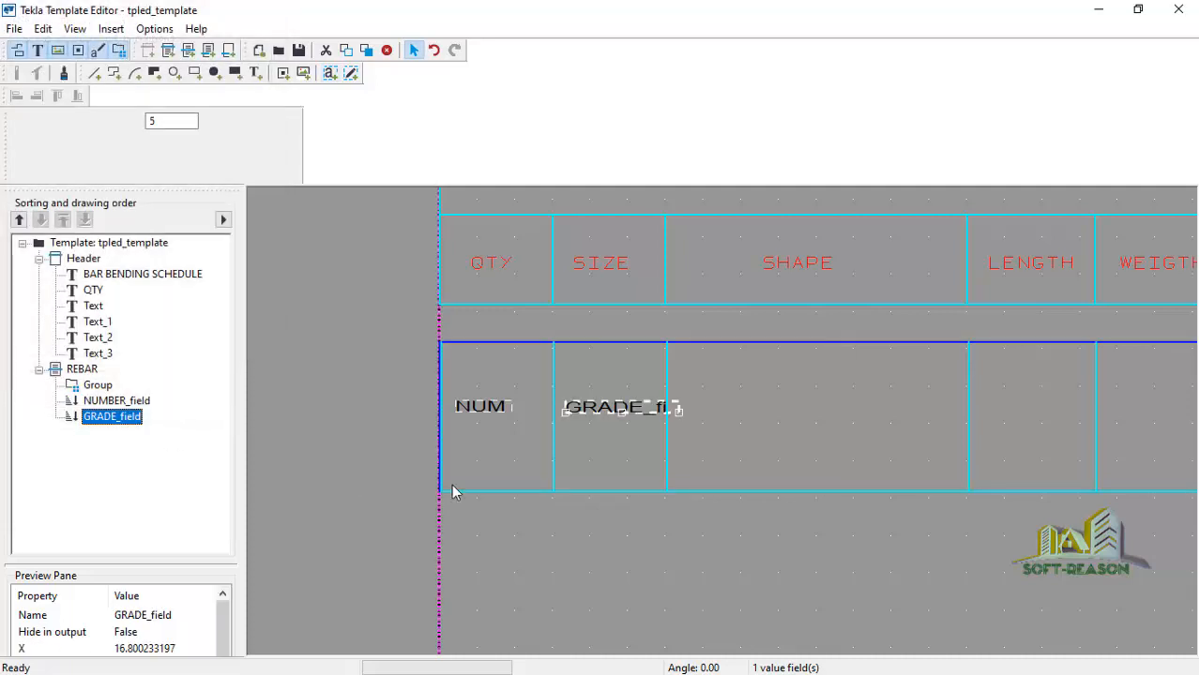
Step: Set the GRADE value field's length to 5 characters and apply it
scroll(655, 414, up, 1)
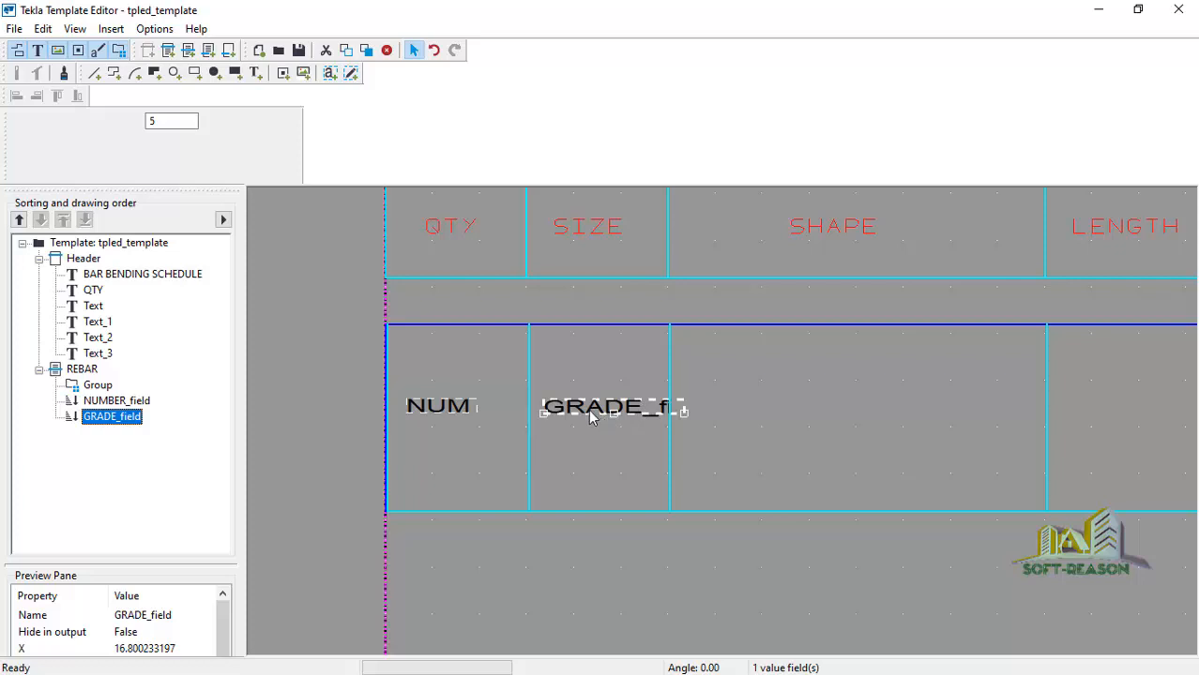
double_click(591, 417)
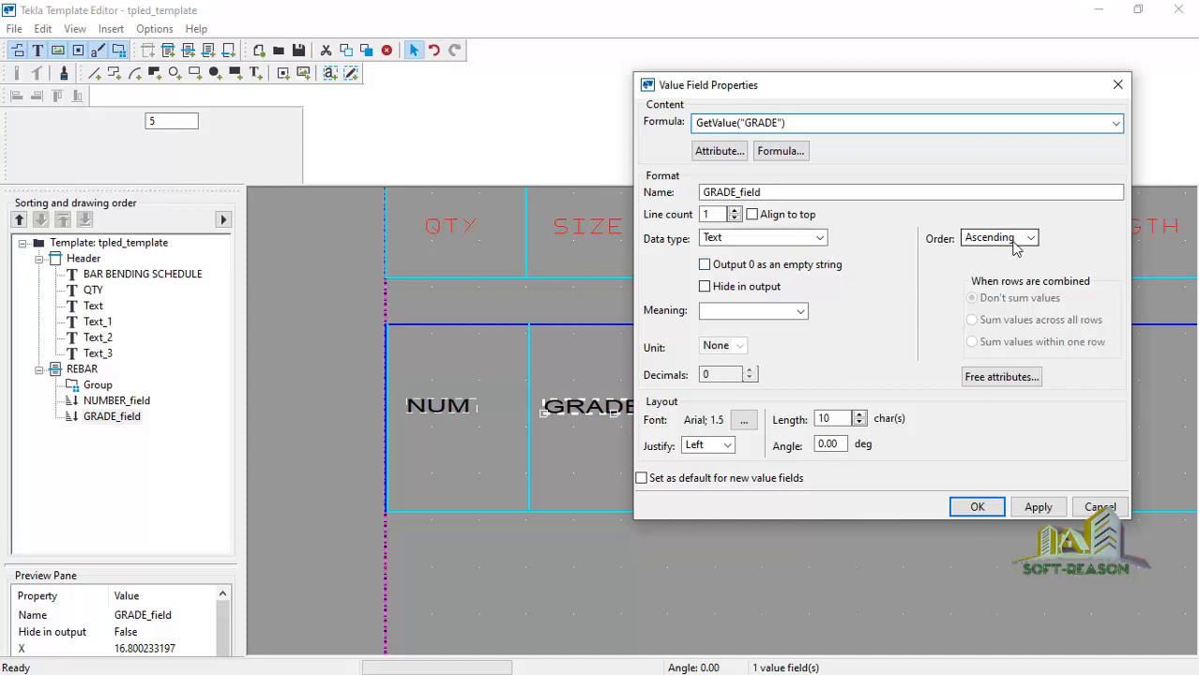
drag(923, 94, 862, 97)
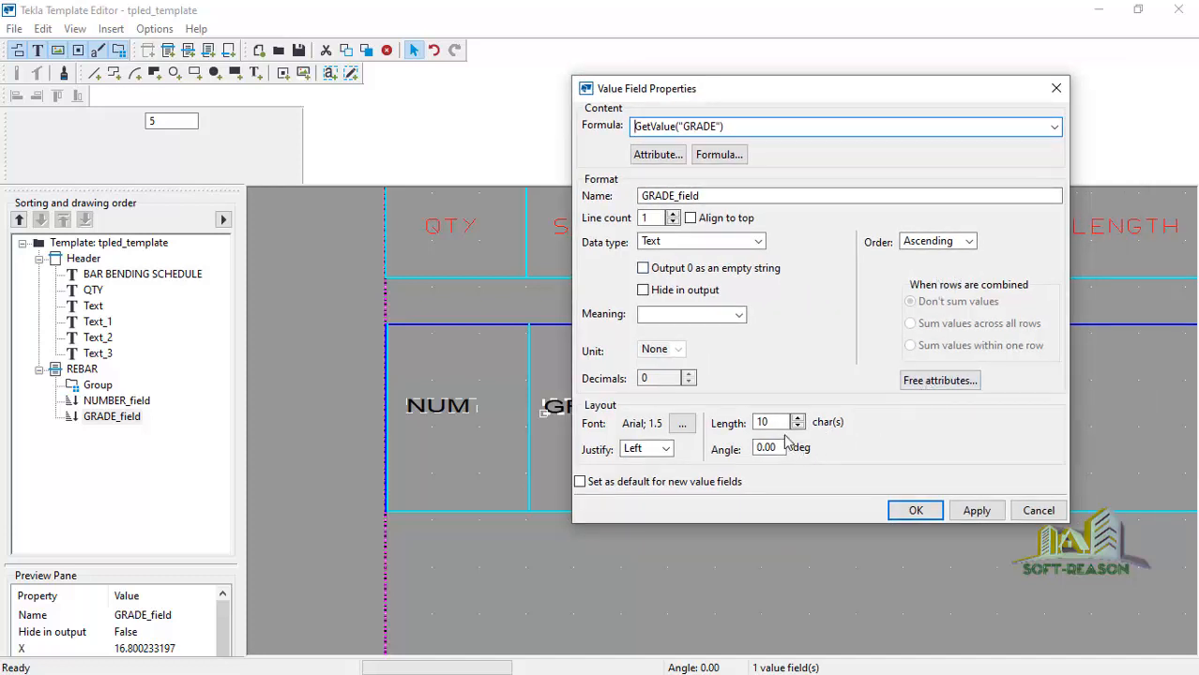
mouse_move(848, 94)
mouse_down()
mouse_move(403, 142)
mouse_move(321, 113)
mouse_move(310, 123)
mouse_up()
double_click(237, 454)
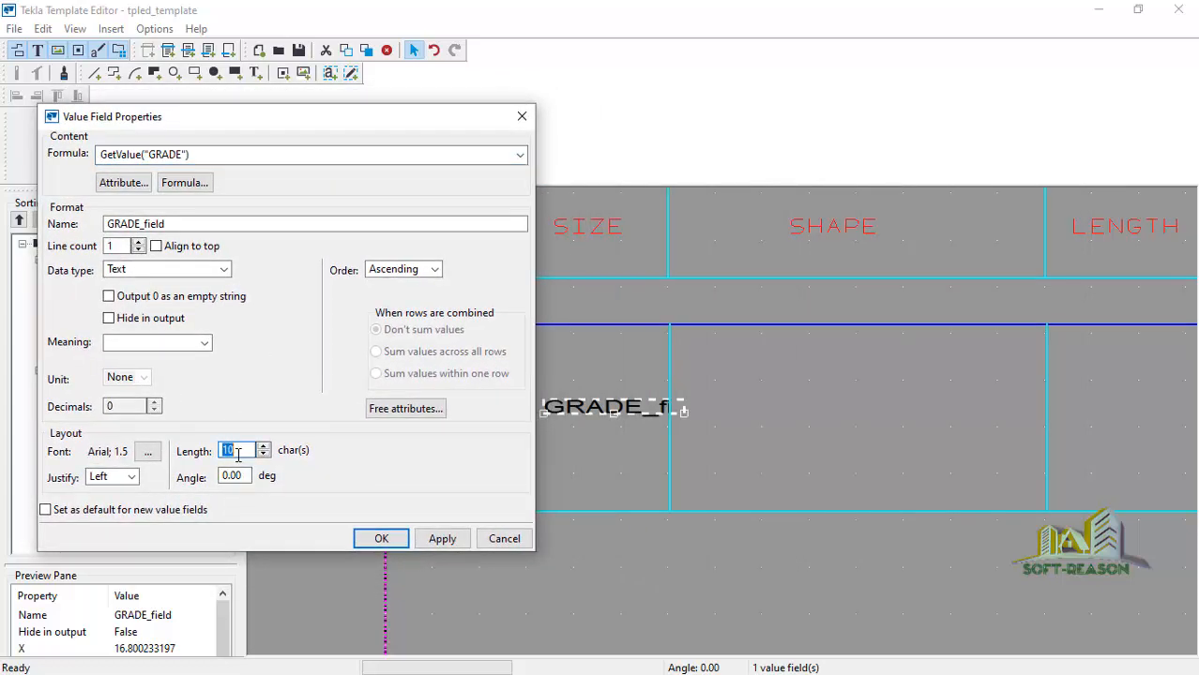
text(5)
click(442, 538)
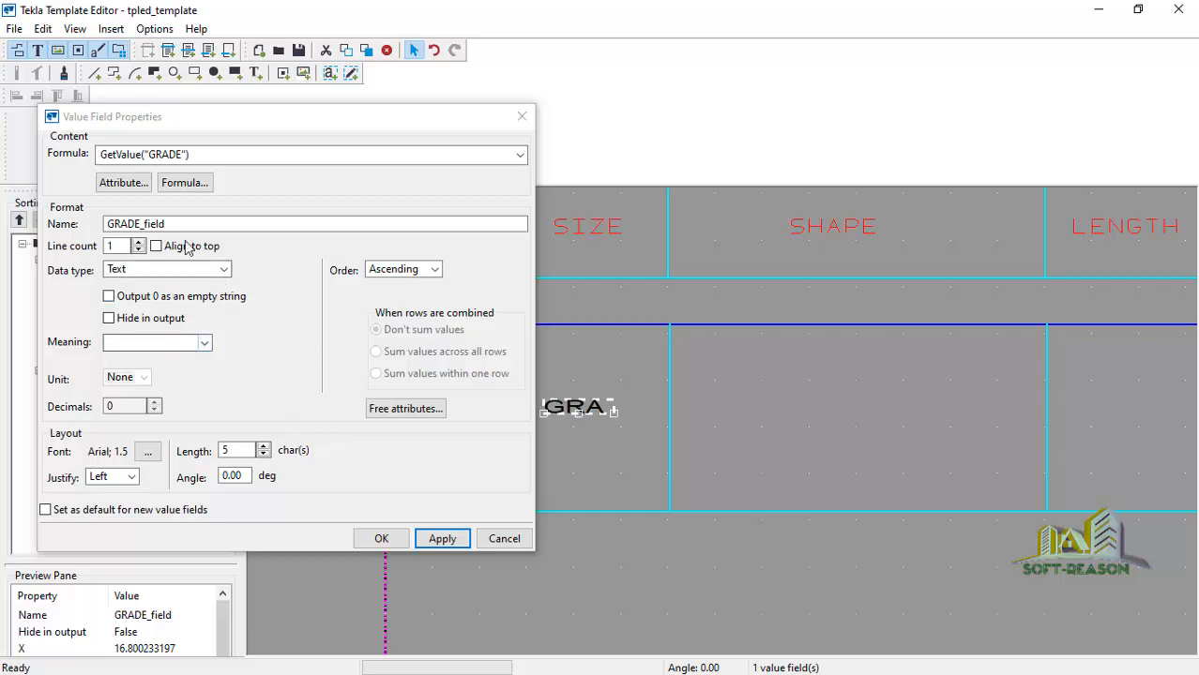
Step: Open the GRADE value field's formula for editing and add an empty GetValue function after GetValue("GRADE")
click(180, 186)
click(180, 185)
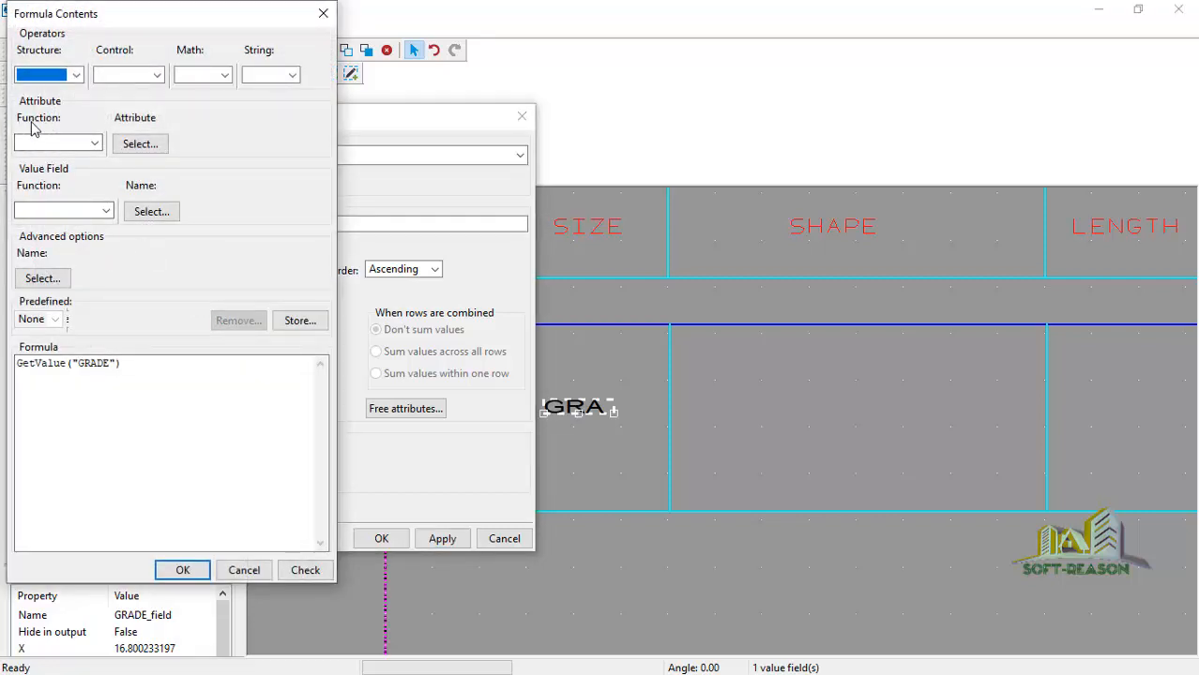
click(94, 145)
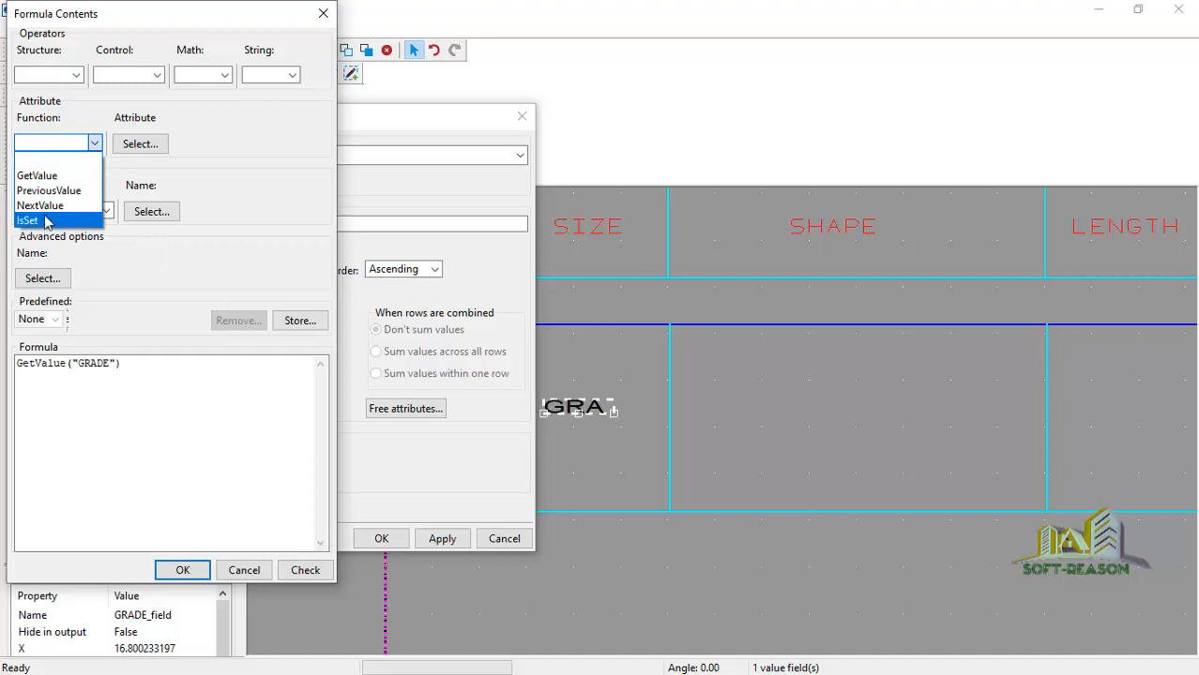
click(41, 175)
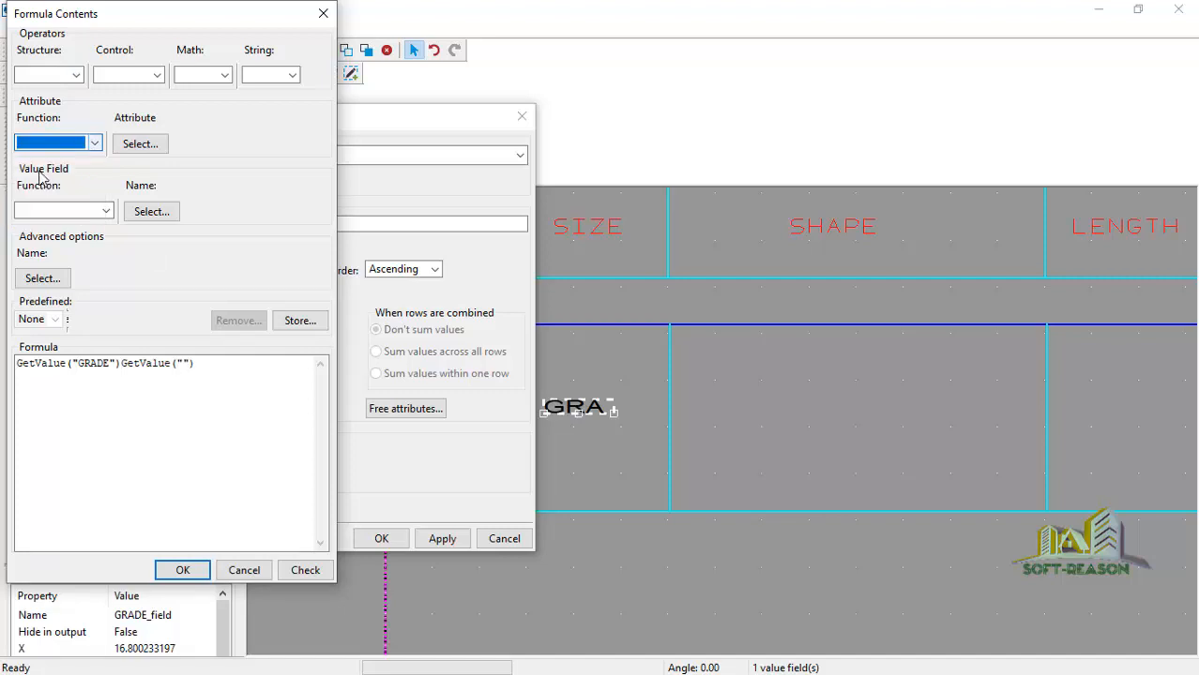
Step: Delete the empty GetValue("") from the formula and add a plus sign after GetValue("GRADE")
click(34, 368)
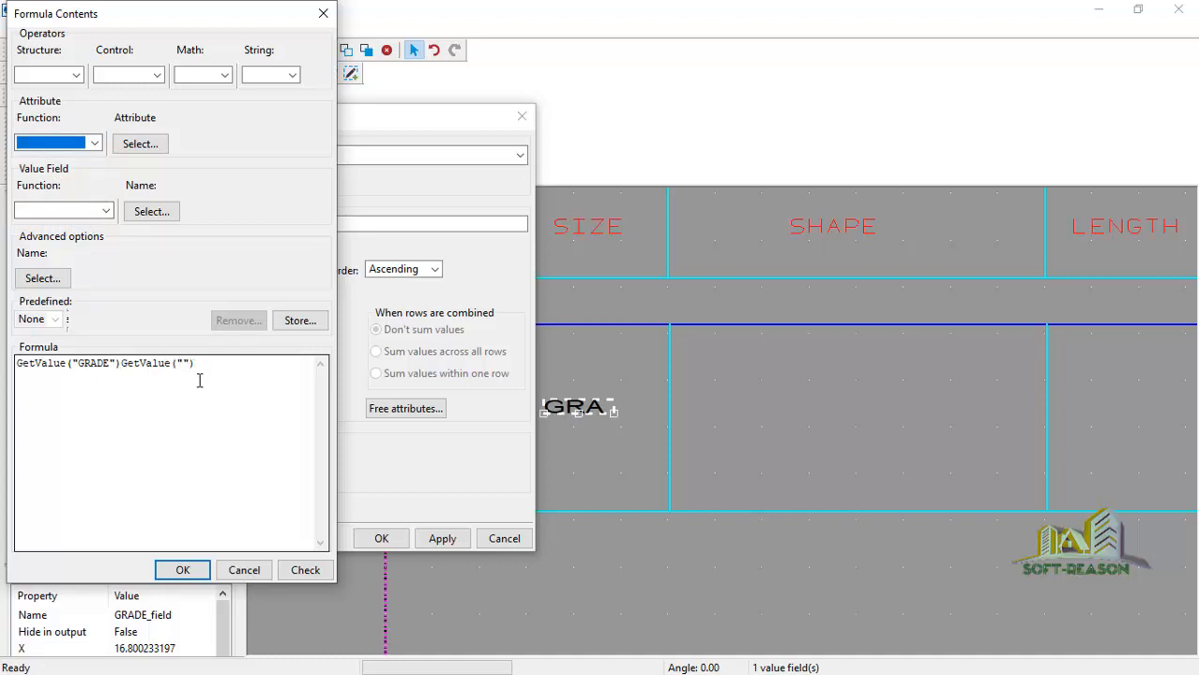
click(121, 365)
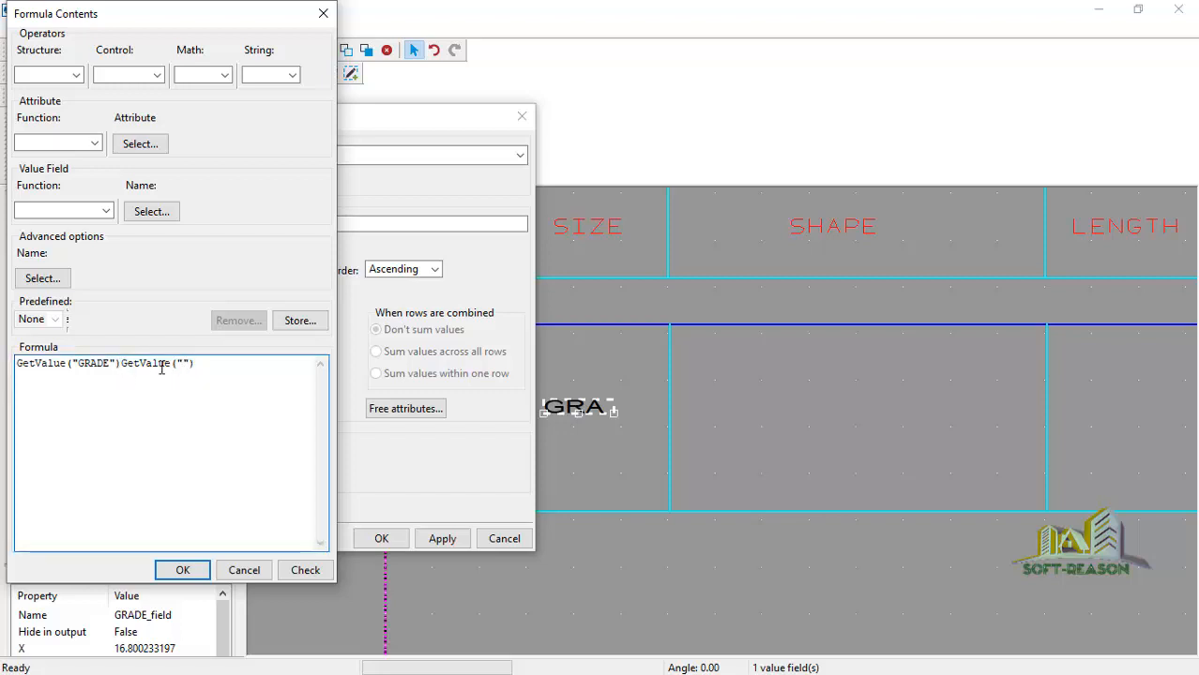
drag(208, 365, 123, 366)
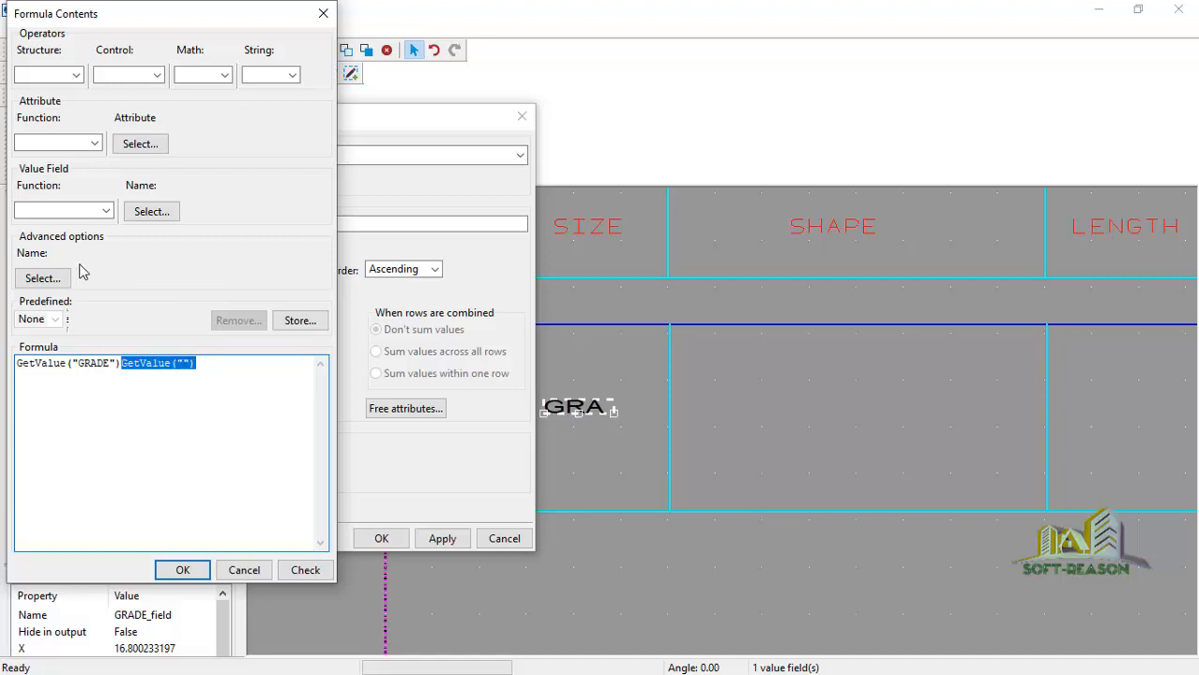
key(Delete)
key(ctrl+z)
click(217, 375)
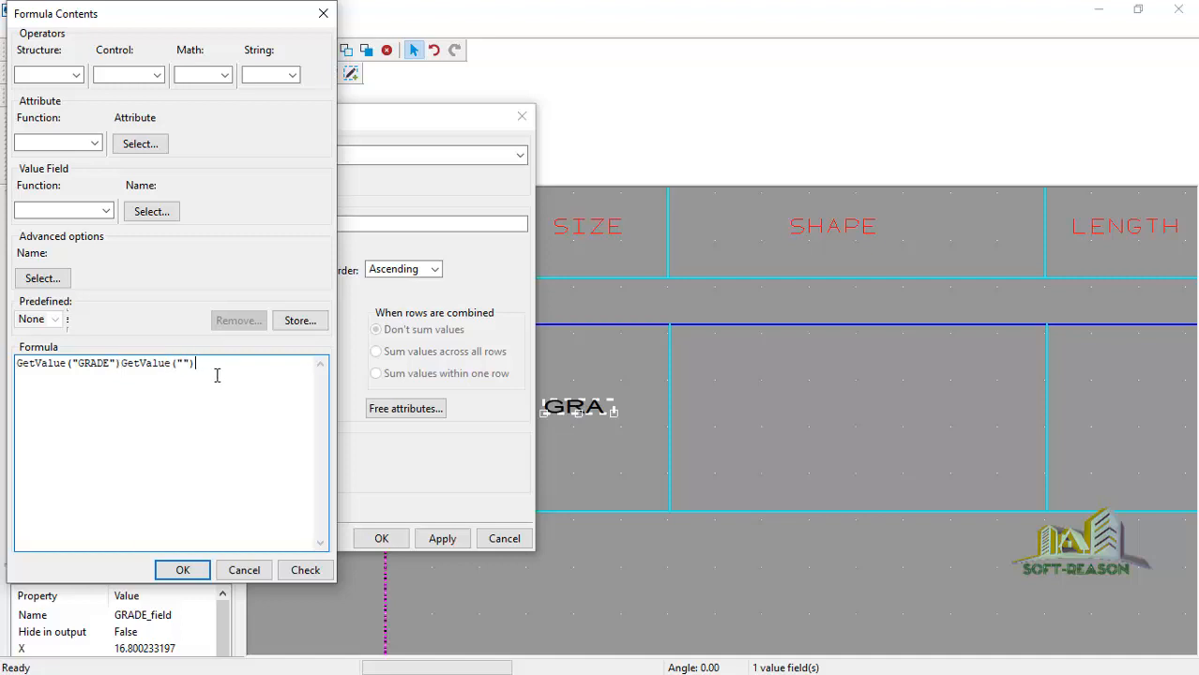
key(BackSpace)
key(BackSpace)
key(BackSpace)
key(BackSpace)
key(BackSpace)
key(BackSpace)
key(BackSpace)
key(BackSpace)
key(BackSpace)
click(122, 366)
Step: Insert a second GetValue function in the formula and move the plus sign between the two GetValue functions
click(94, 144)
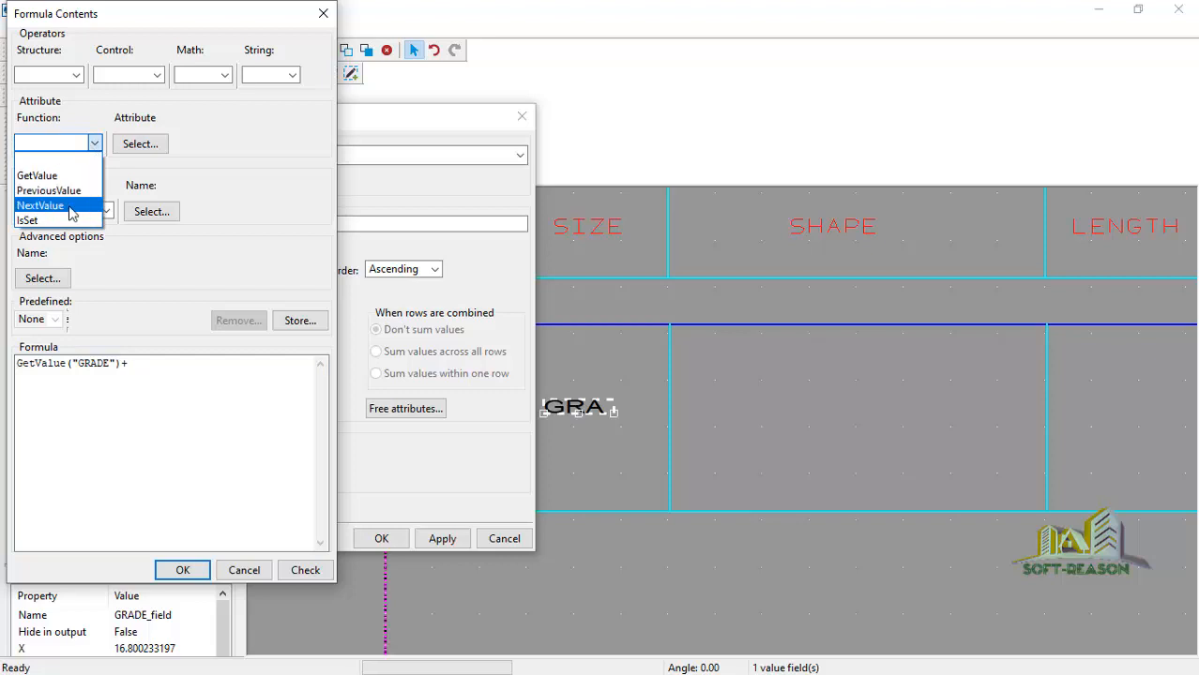
click(37, 175)
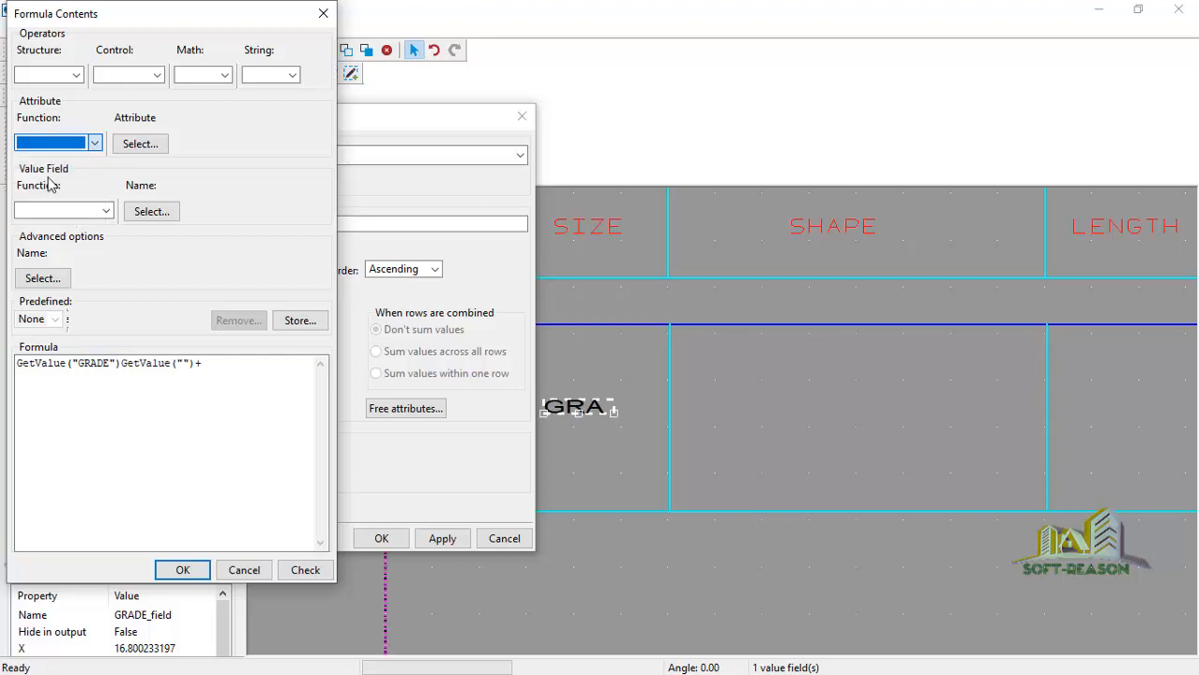
click(184, 363)
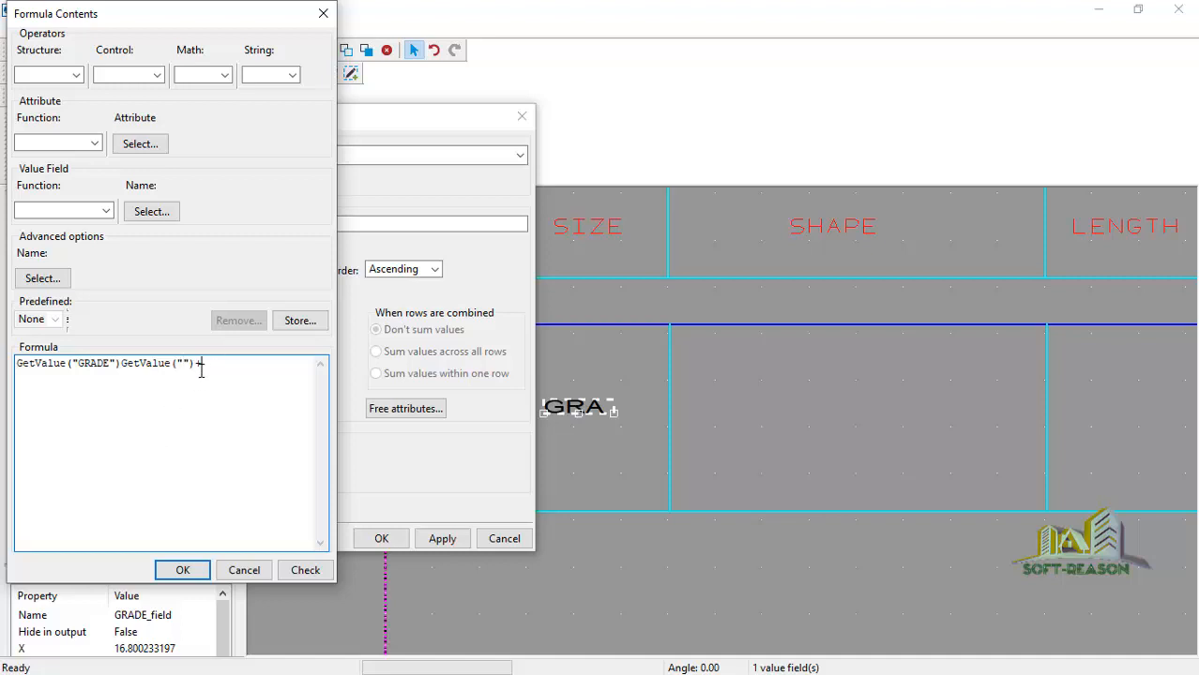
drag(195, 364, 207, 368)
key(BackSpace)
drag(119, 364, 124, 365)
click(123, 364)
text(+)
Step: Assign the attribute SIZE - Size to the second GetValue function, giving GetValue("GRADE")+GetValue("SIZE")
click(136, 145)
scroll(94, 253, down, 5)
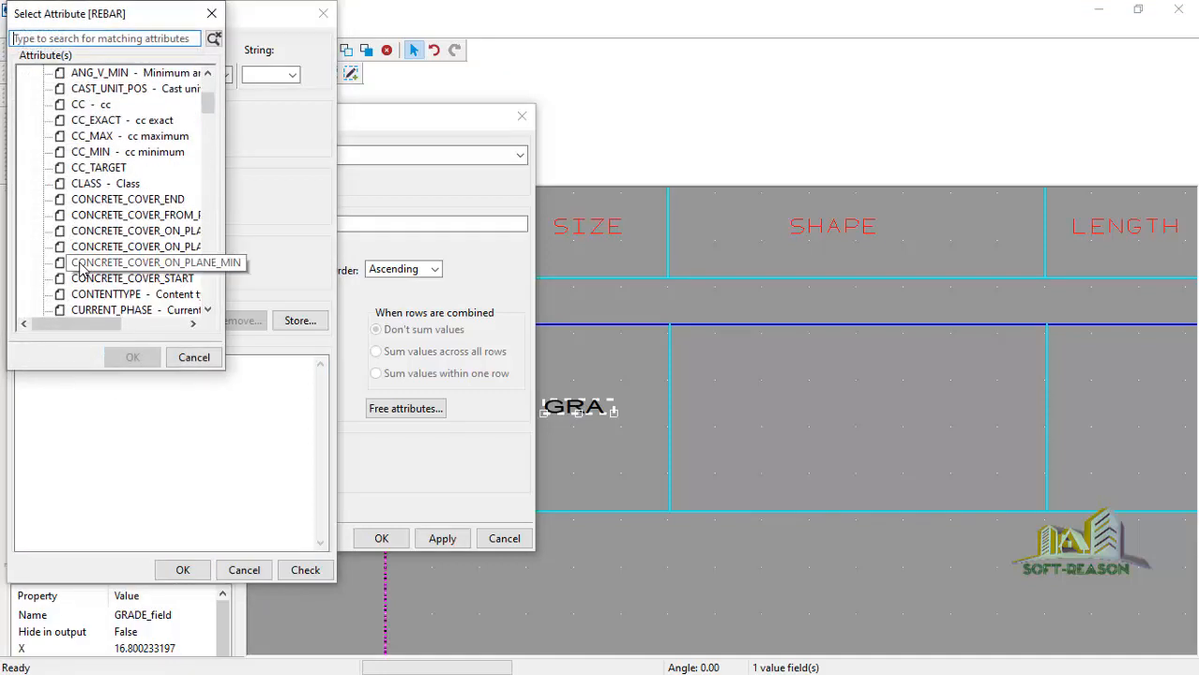
click(94, 231)
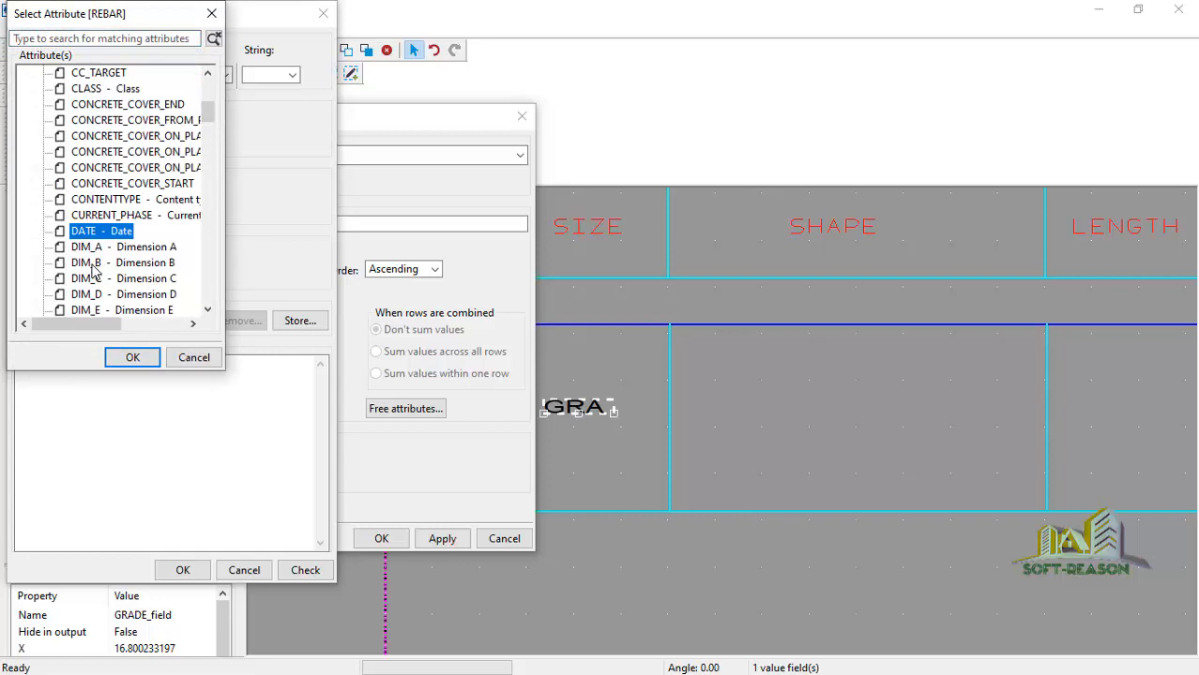
scroll(92, 270, down, 10)
click(112, 297)
scroll(114, 281, down, 1)
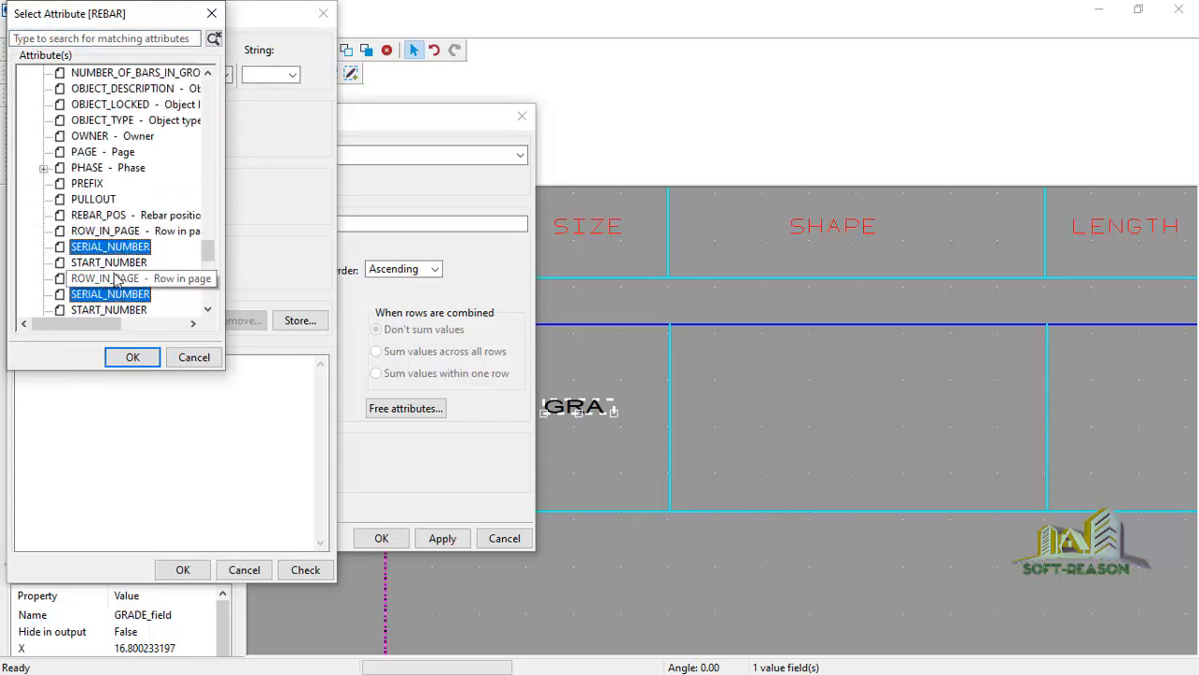
scroll(114, 281, down, 1)
click(99, 262)
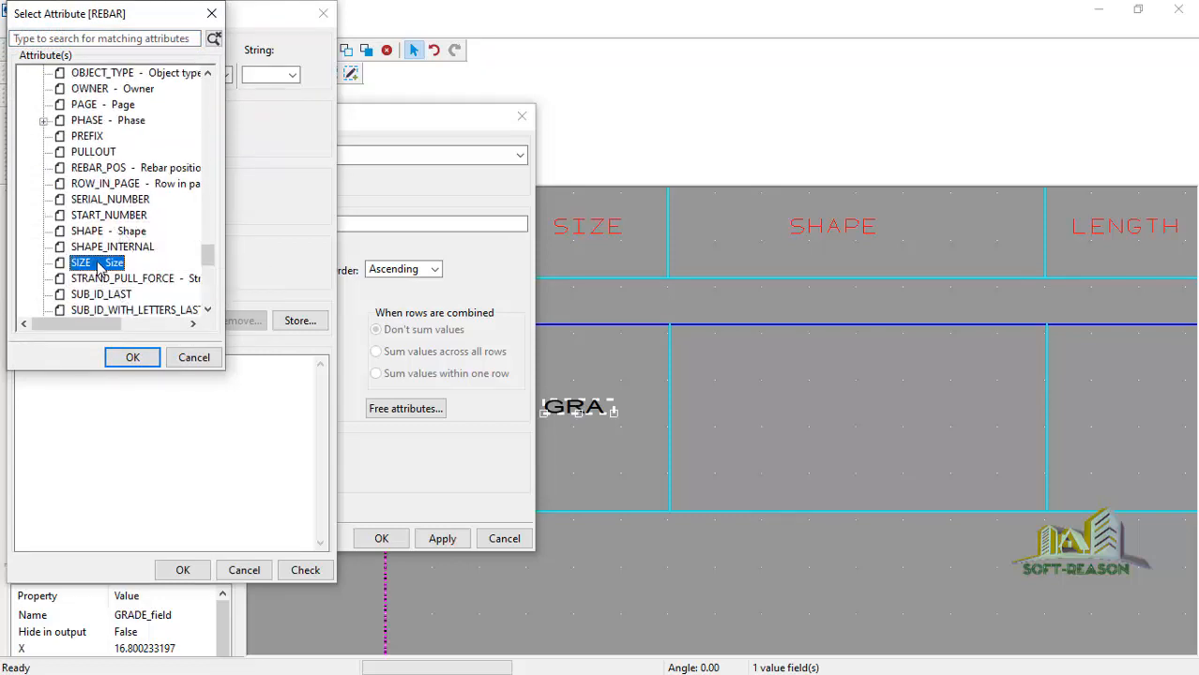
click(141, 355)
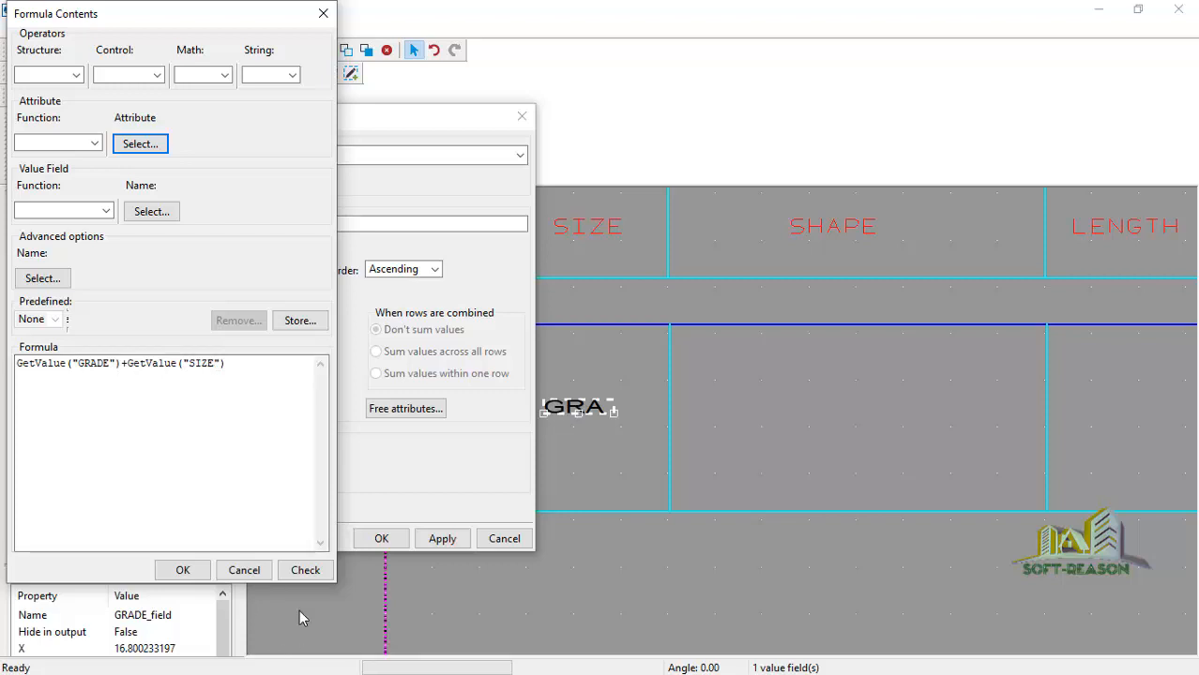
Step: Check the combined GRADE and SIZE formula, accept it and confirm the value field's properties
click(304, 571)
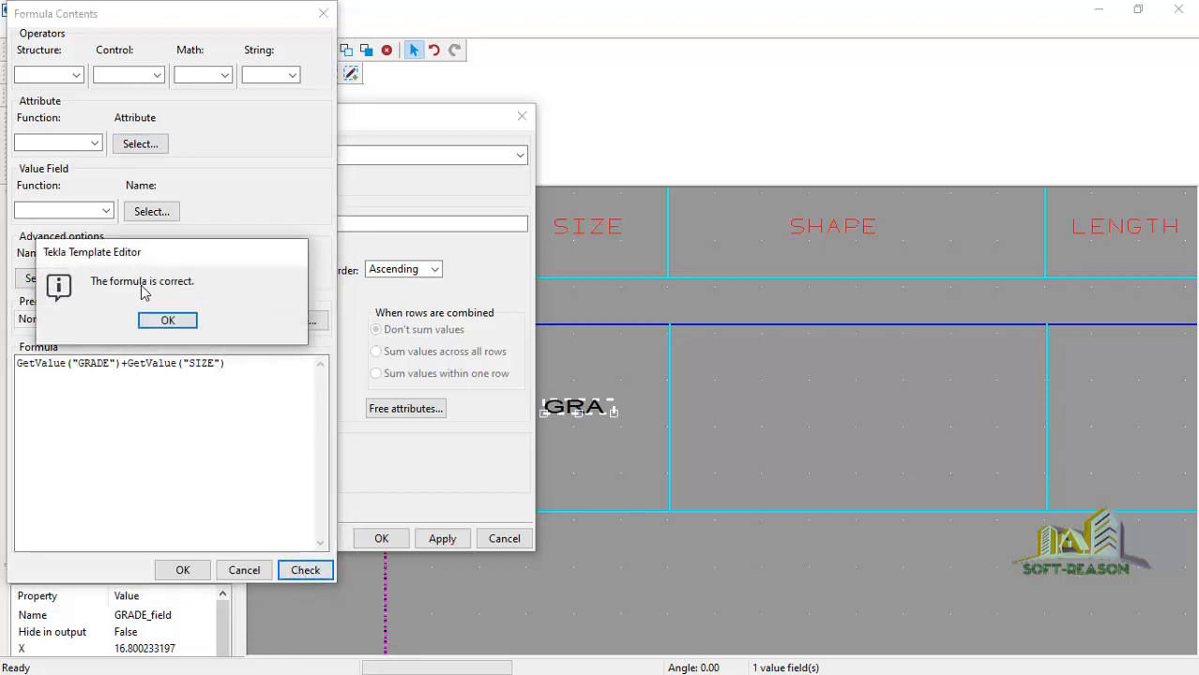
click(172, 321)
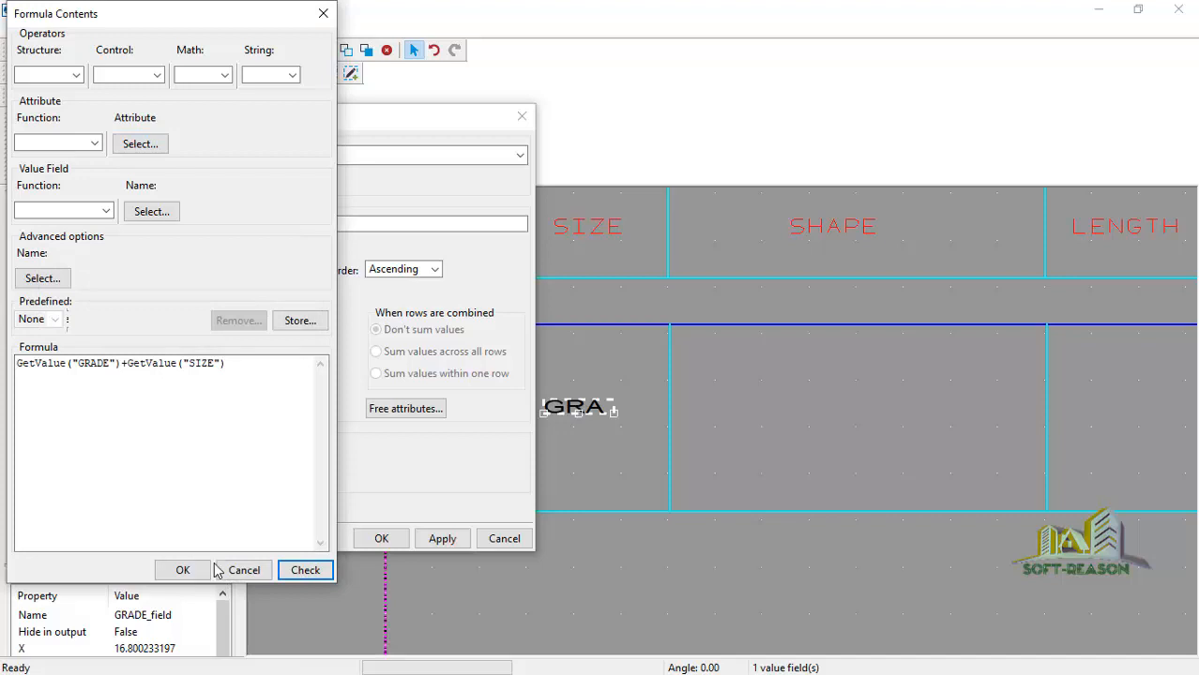
click(183, 571)
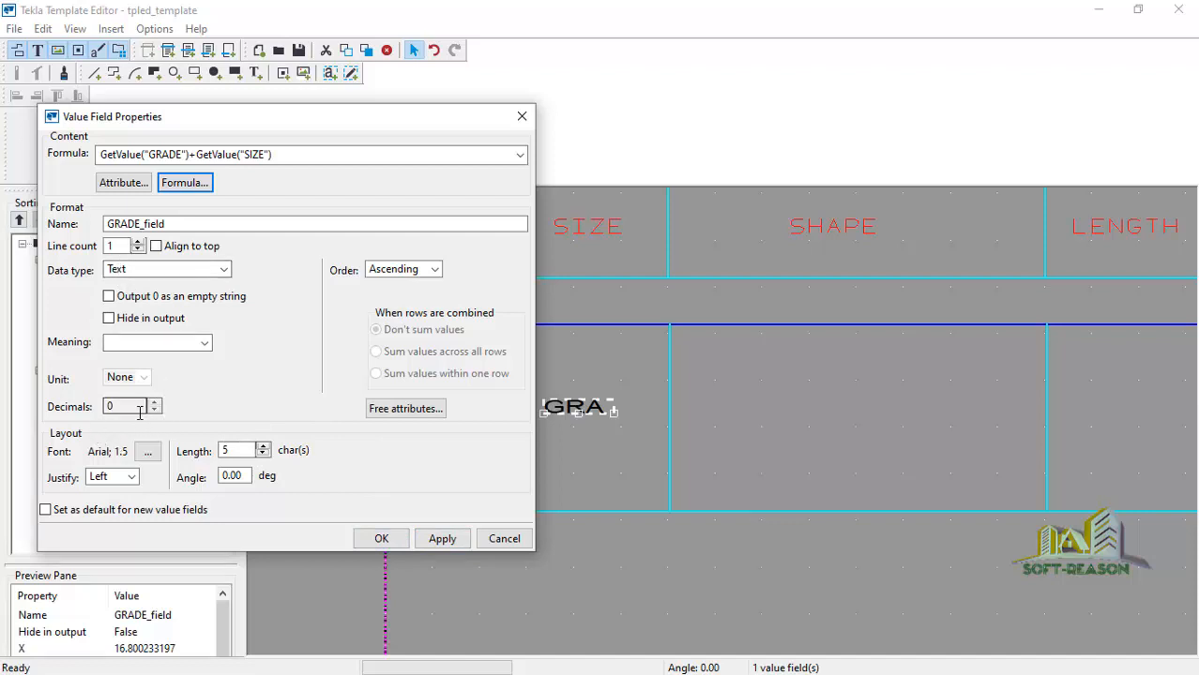
click(110, 406)
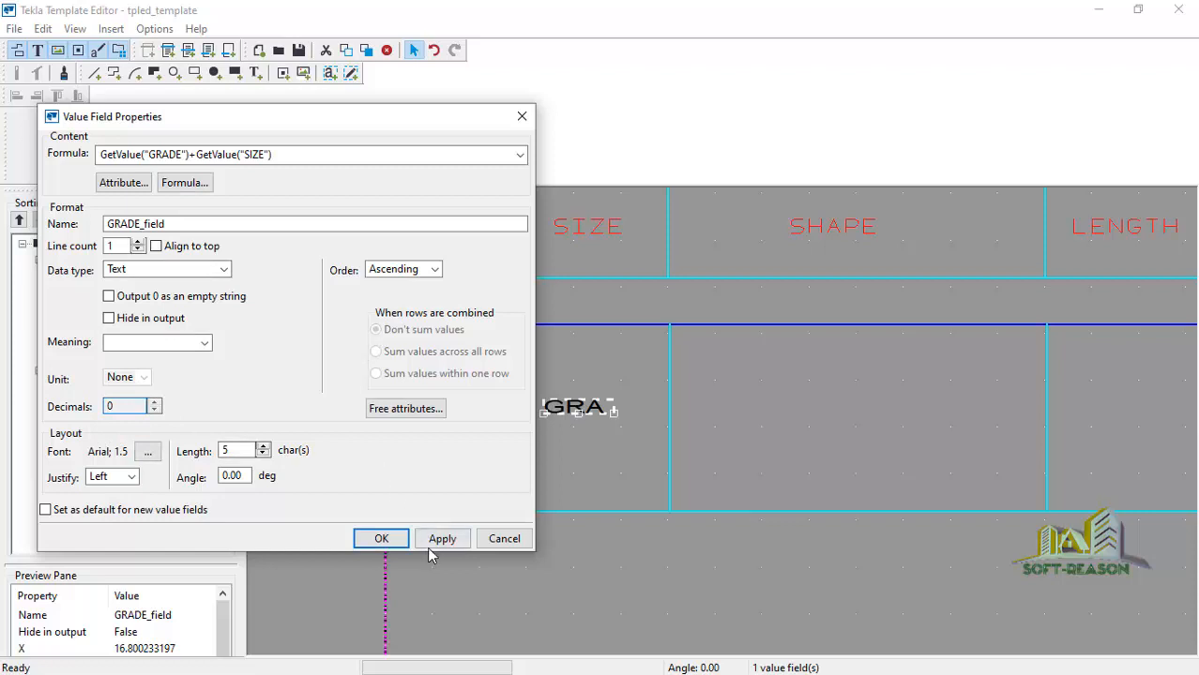
click(381, 539)
scroll(515, 452, down, 3)
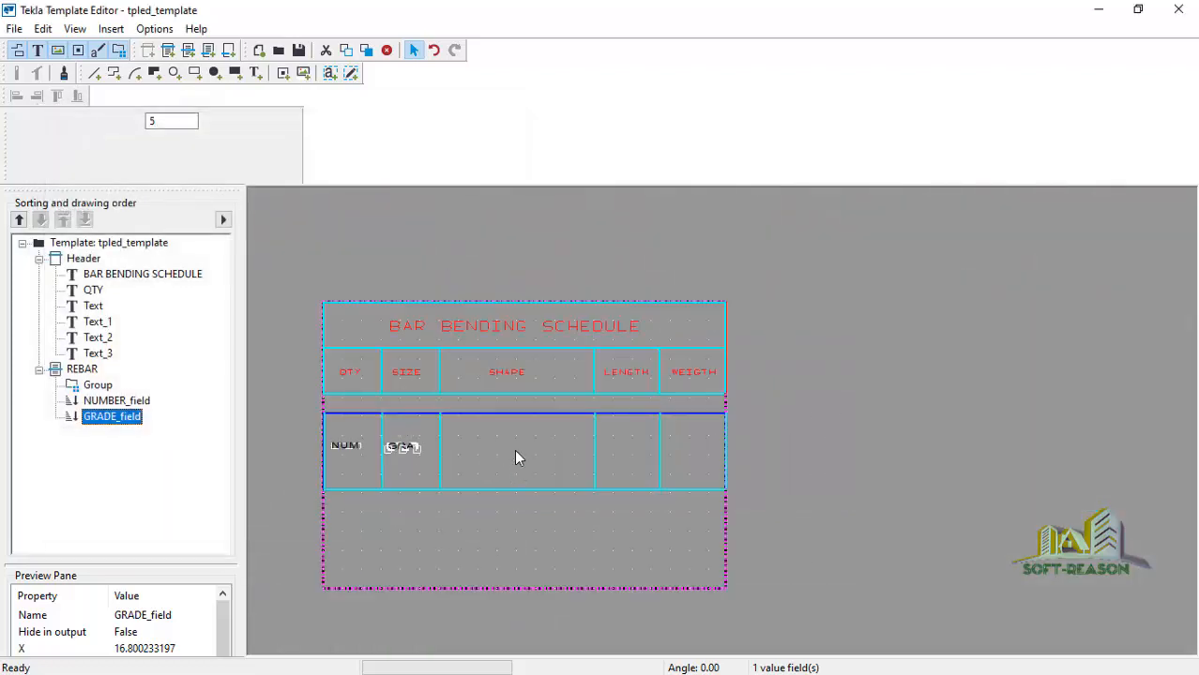
scroll(515, 452, up, 2)
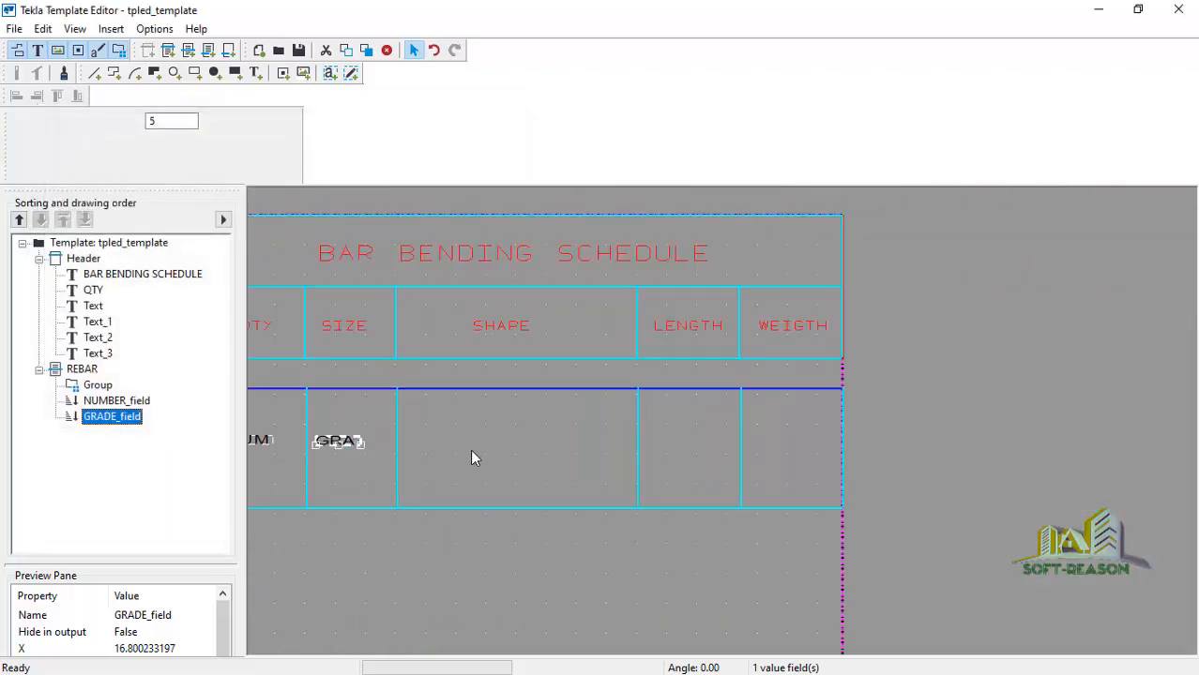
Step: Add a value field with the attribute LENGTH - Length to the LENGTH column of the REBAR row
click(332, 79)
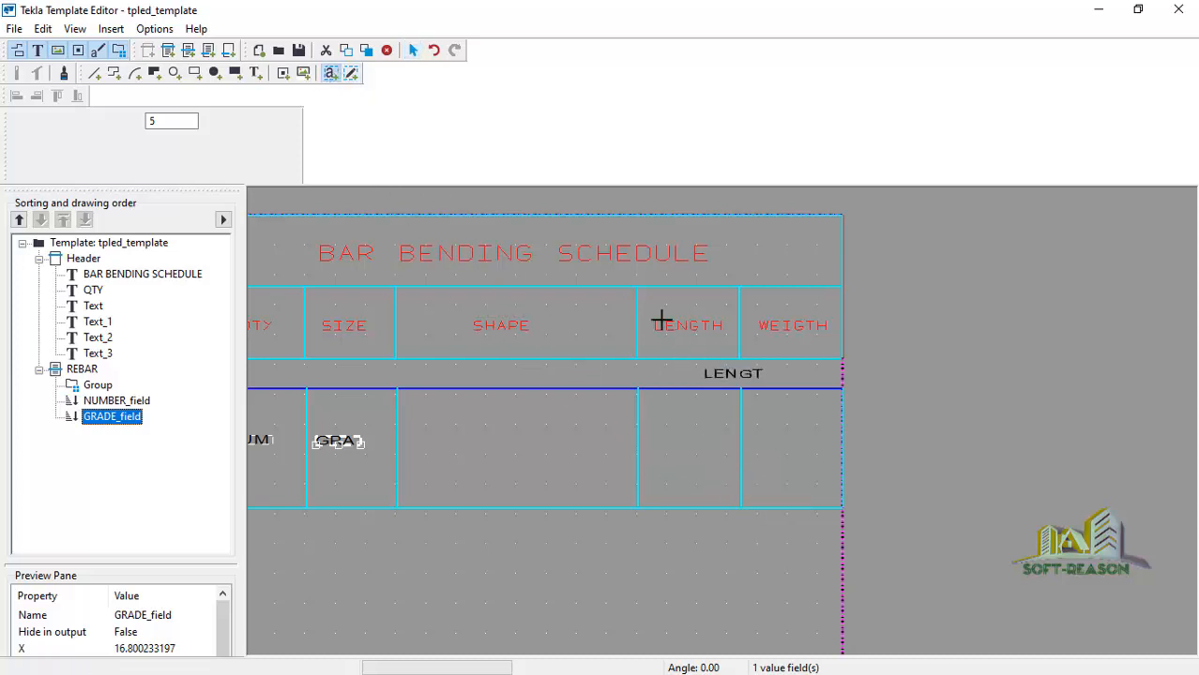
click(658, 445)
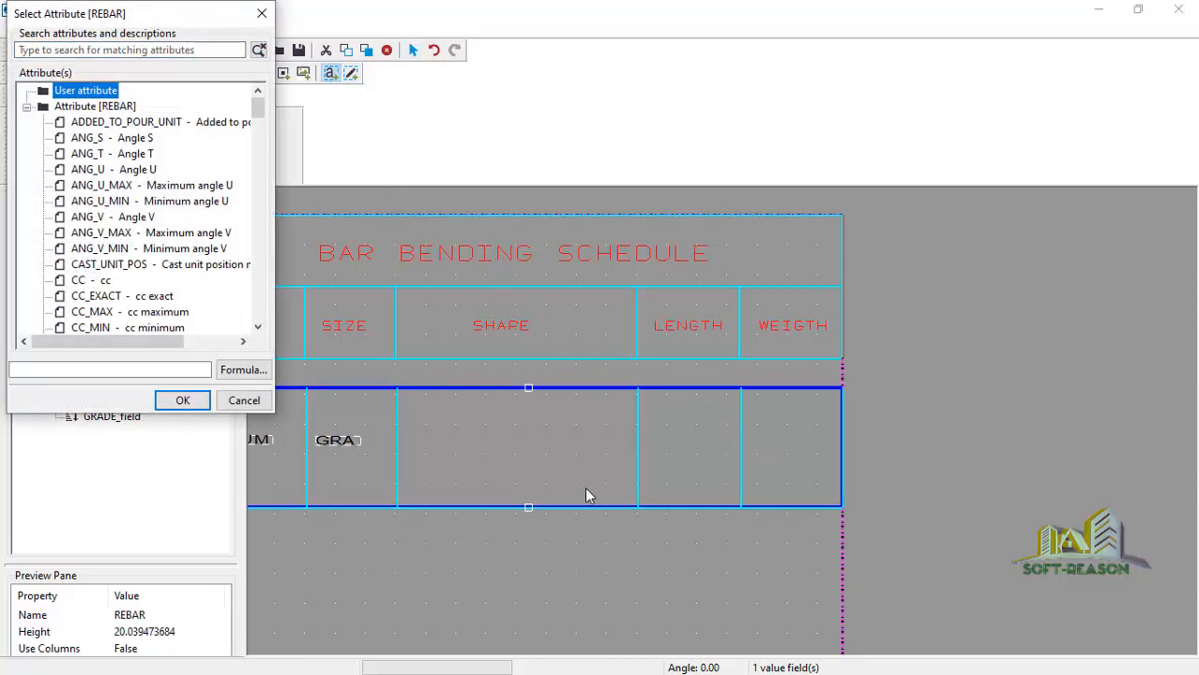
click(80, 219)
key(l)
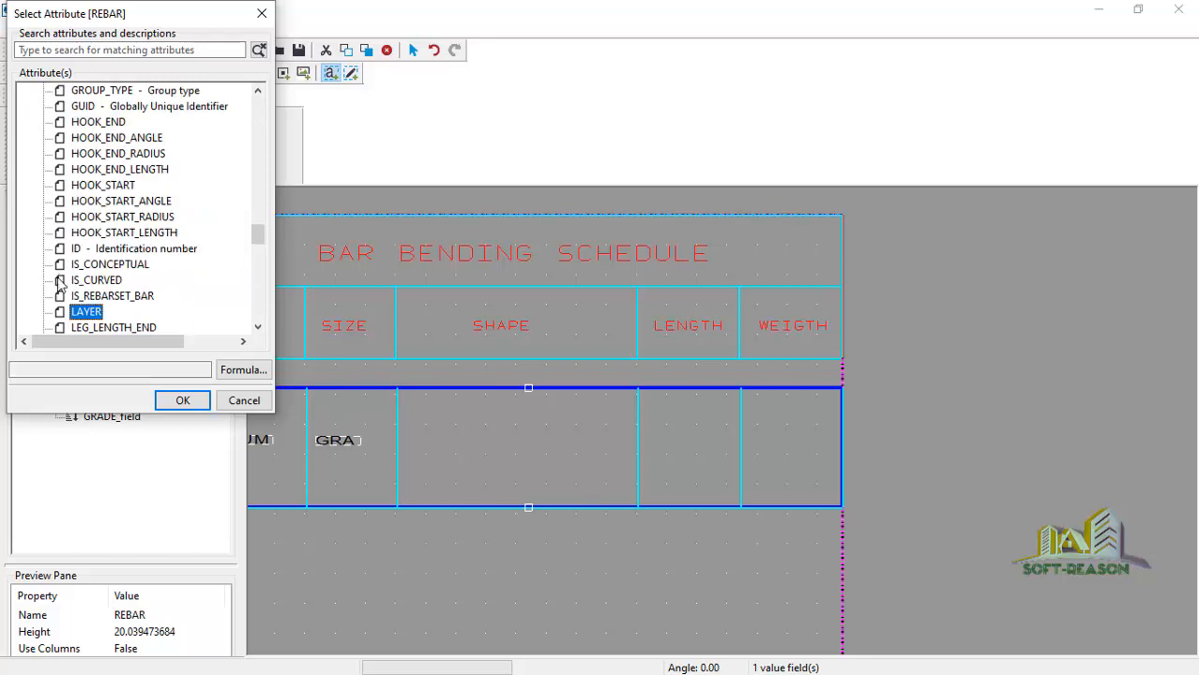
scroll(93, 302, down, 1)
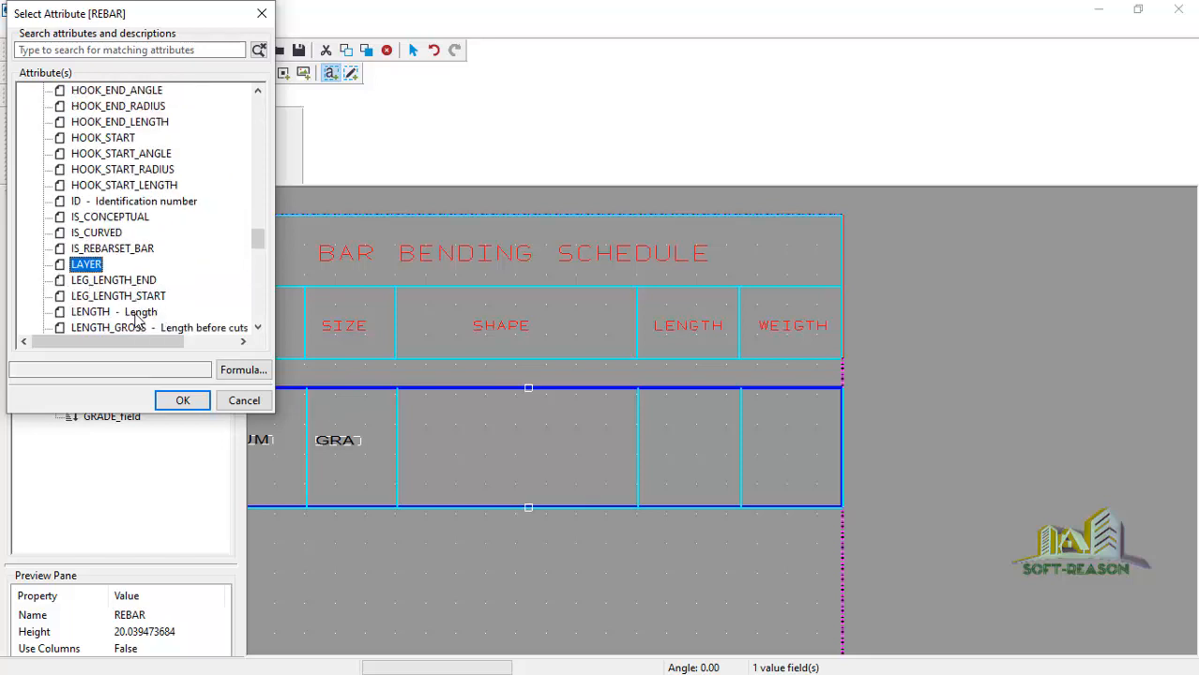
click(141, 313)
click(176, 403)
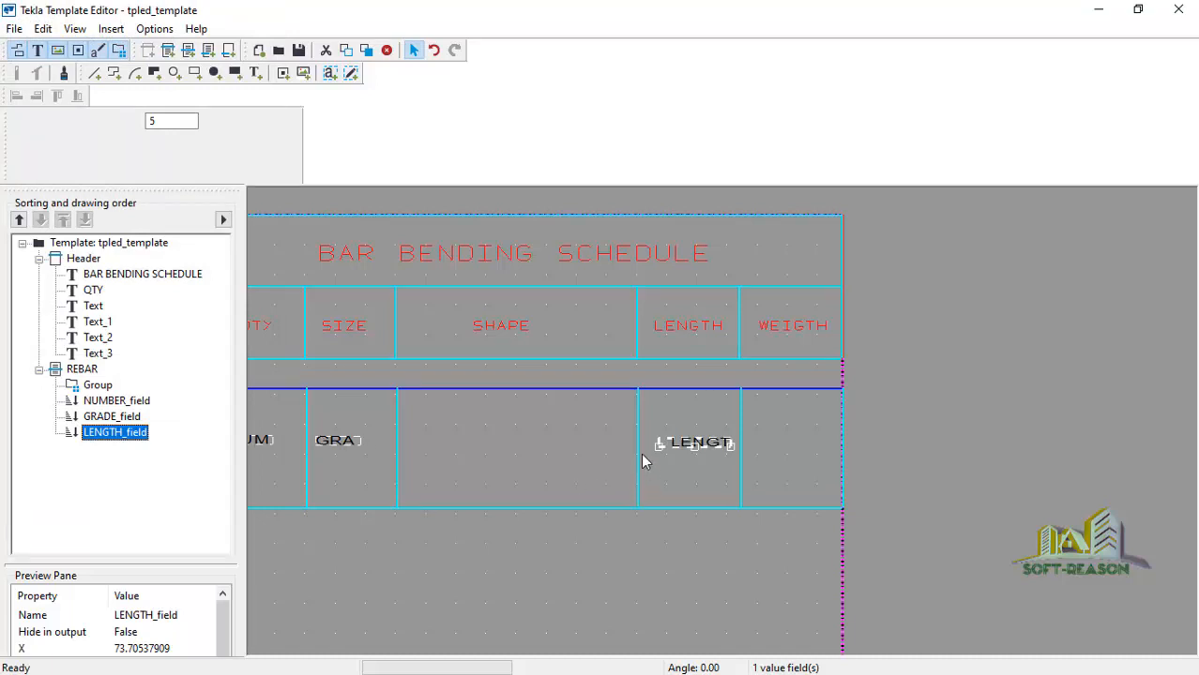
Step: Set the LENGTH value field's decimals to 2 in its properties
double_click(678, 446)
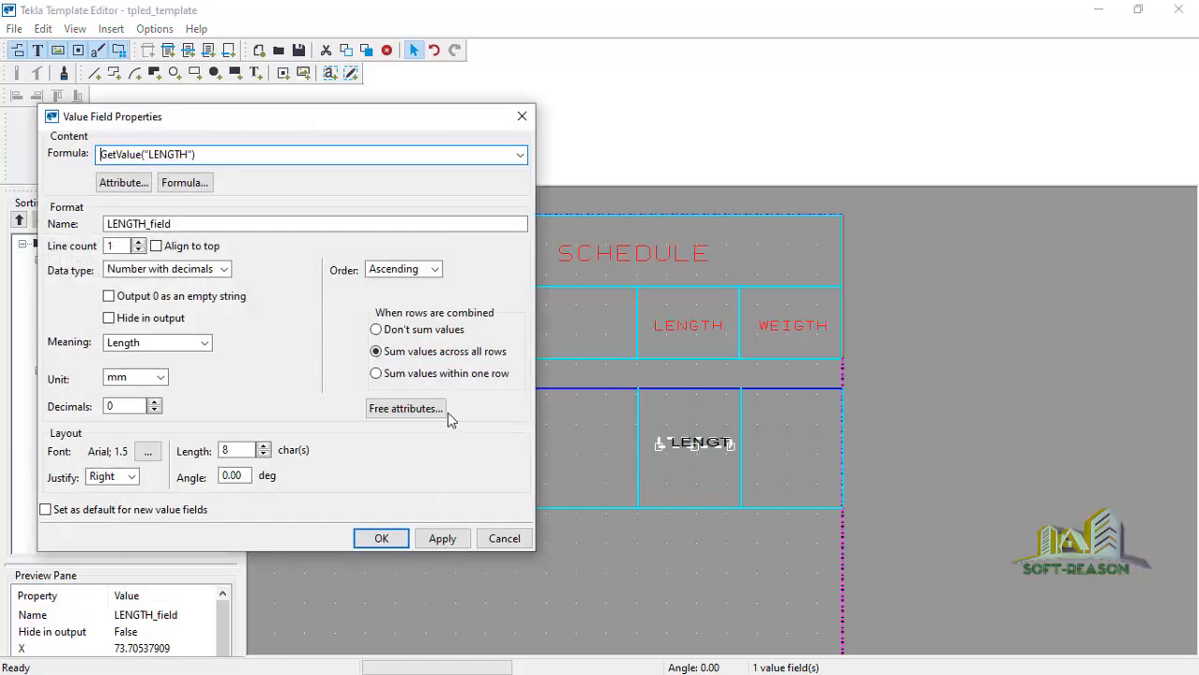
click(155, 401)
click(448, 542)
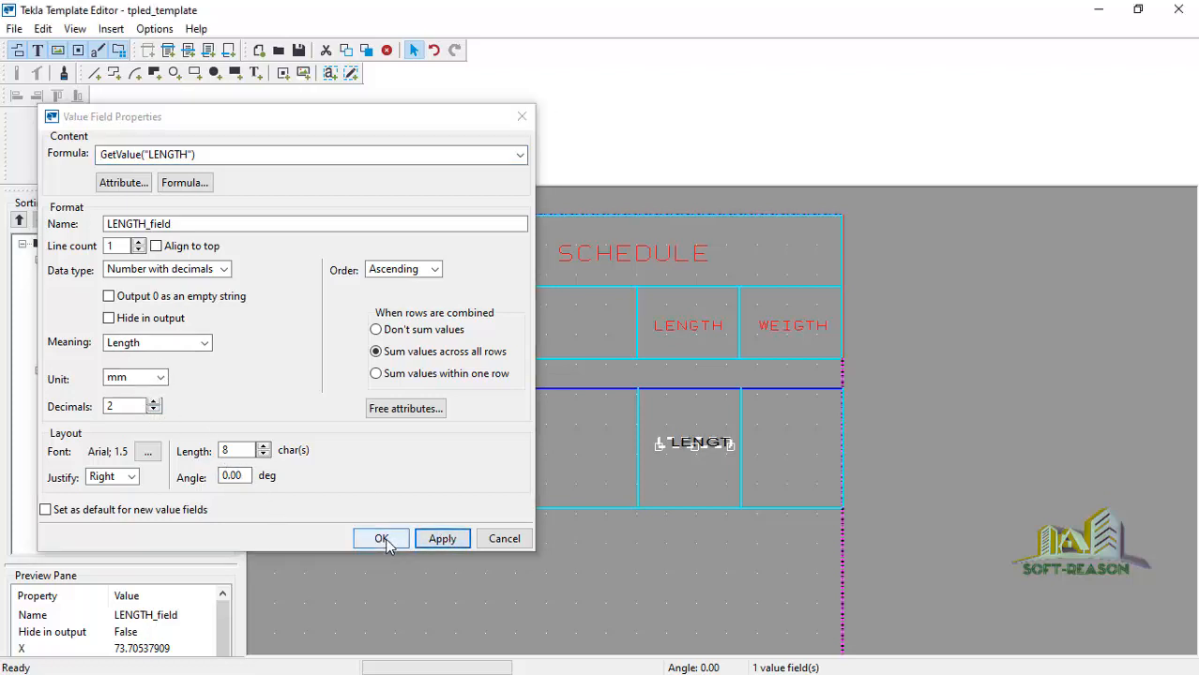
click(383, 541)
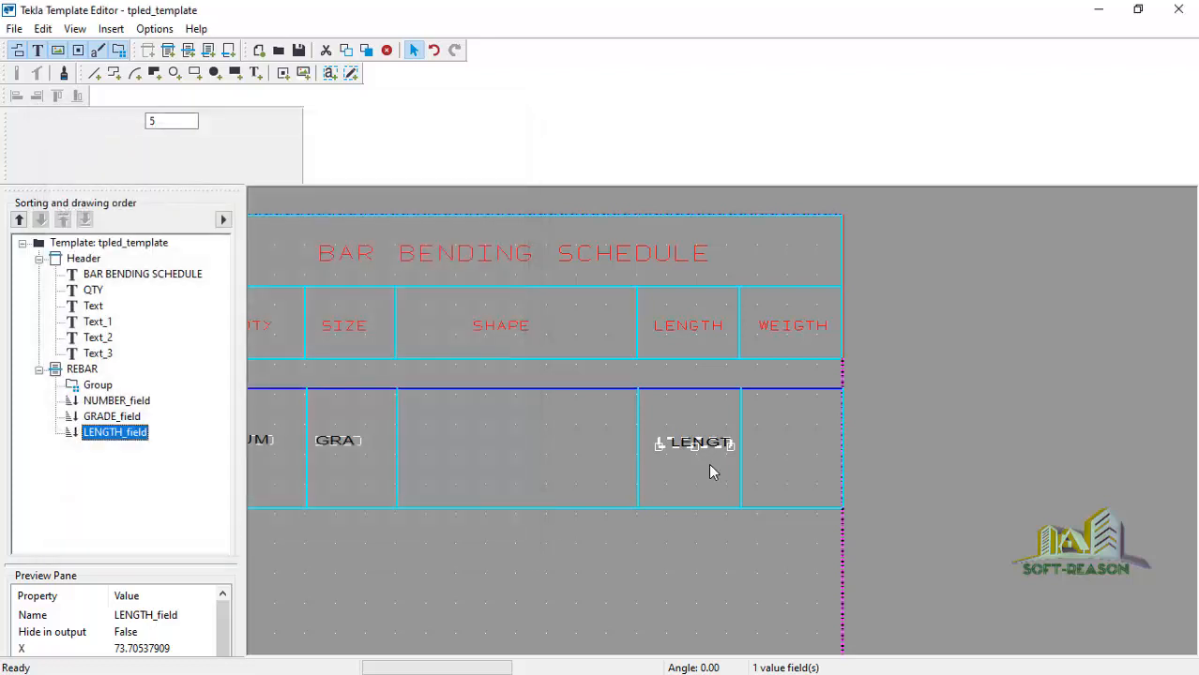
Step: Add a value field with the attribute WEIGHT - Weight to the REBAR row's last column and set its decimals to 2
click(329, 72)
click(760, 451)
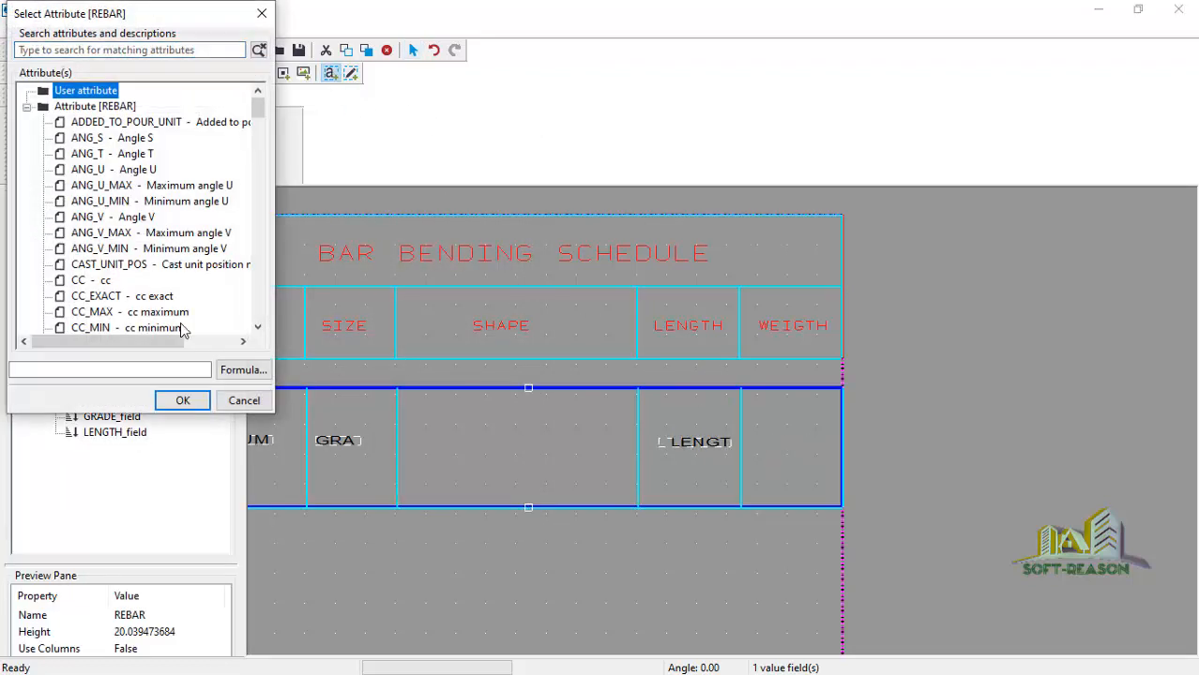
click(113, 216)
key(w)
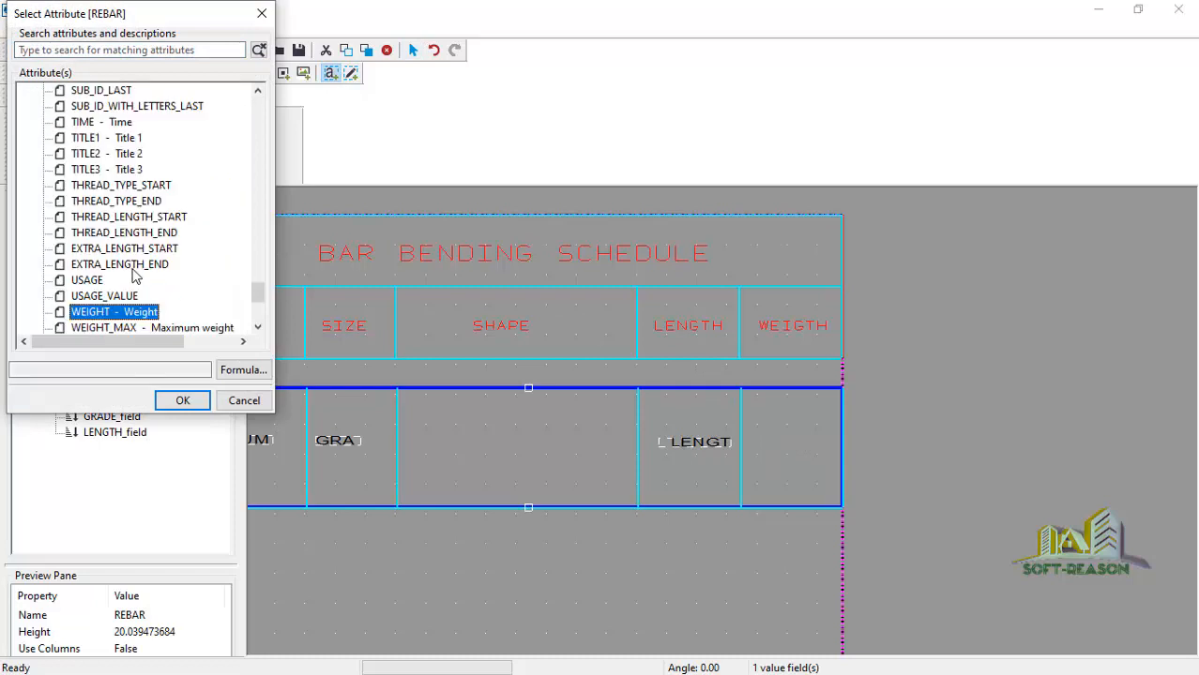
click(181, 402)
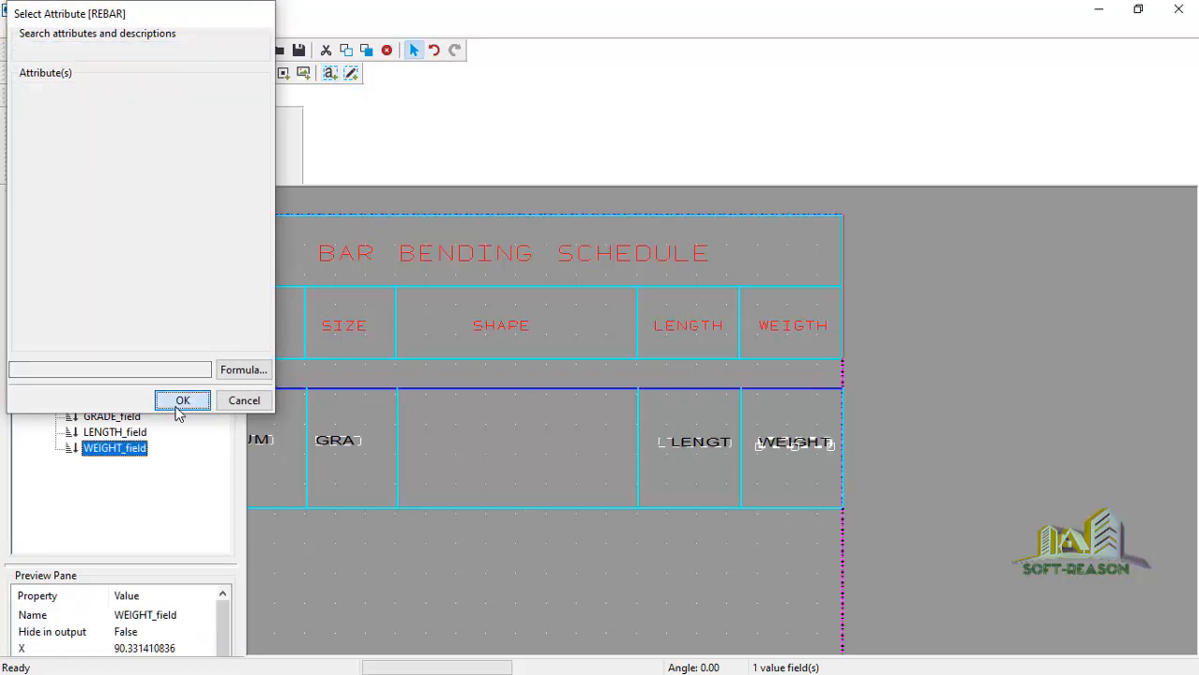
double_click(777, 444)
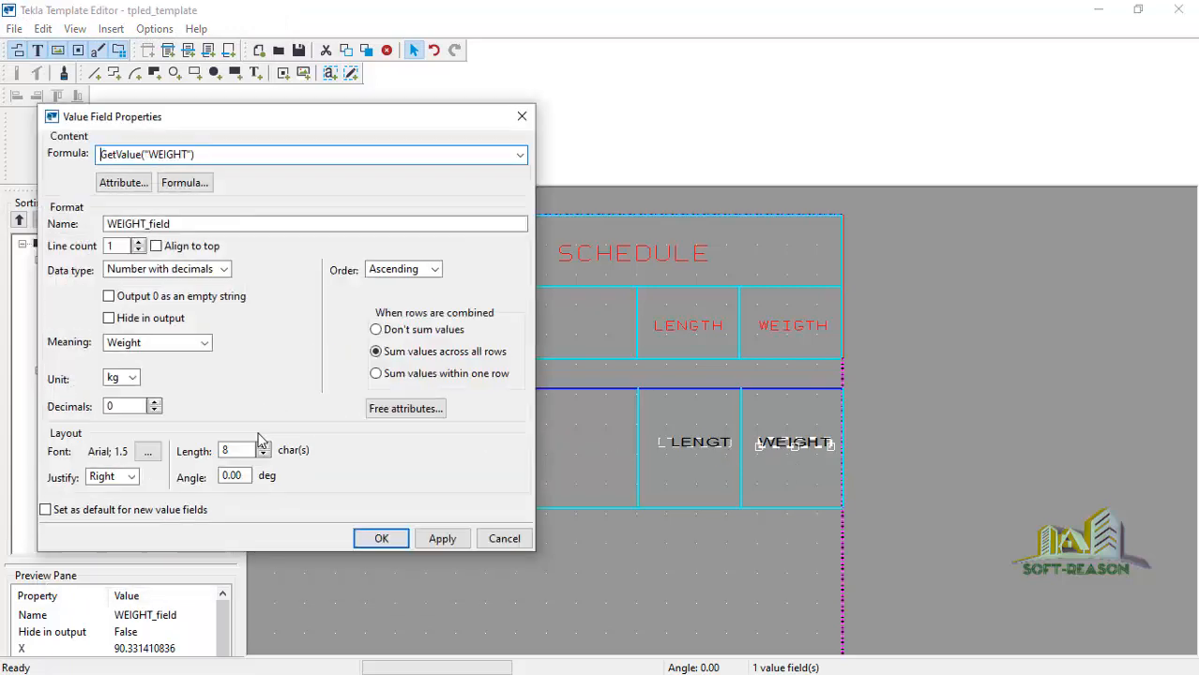
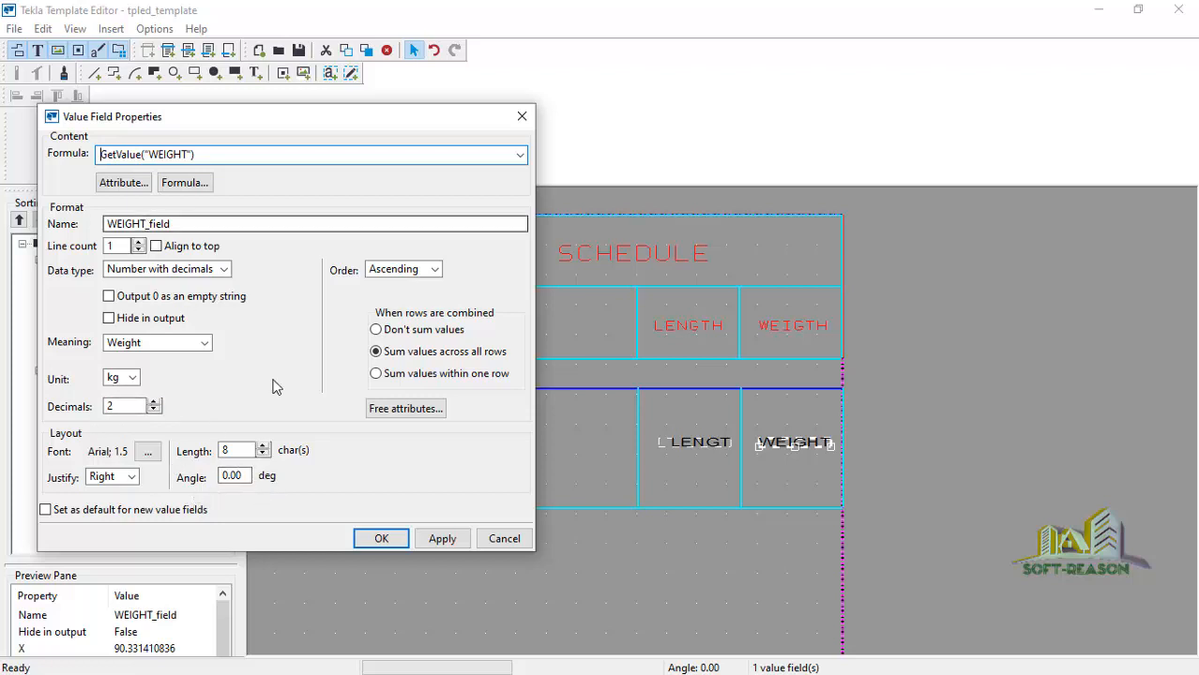
click(384, 538)
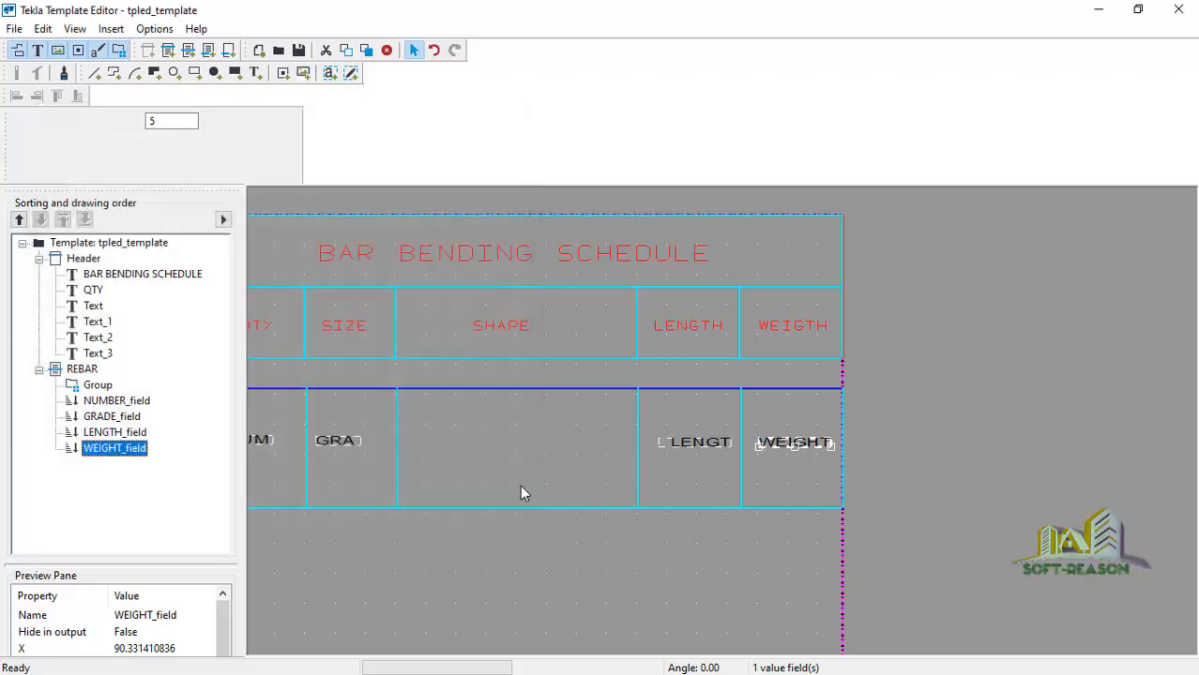
Step: Draw a graphical field about 38 by 18 mm filling the SHAPE column cell of the REBAR row
scroll(566, 393, down, 2)
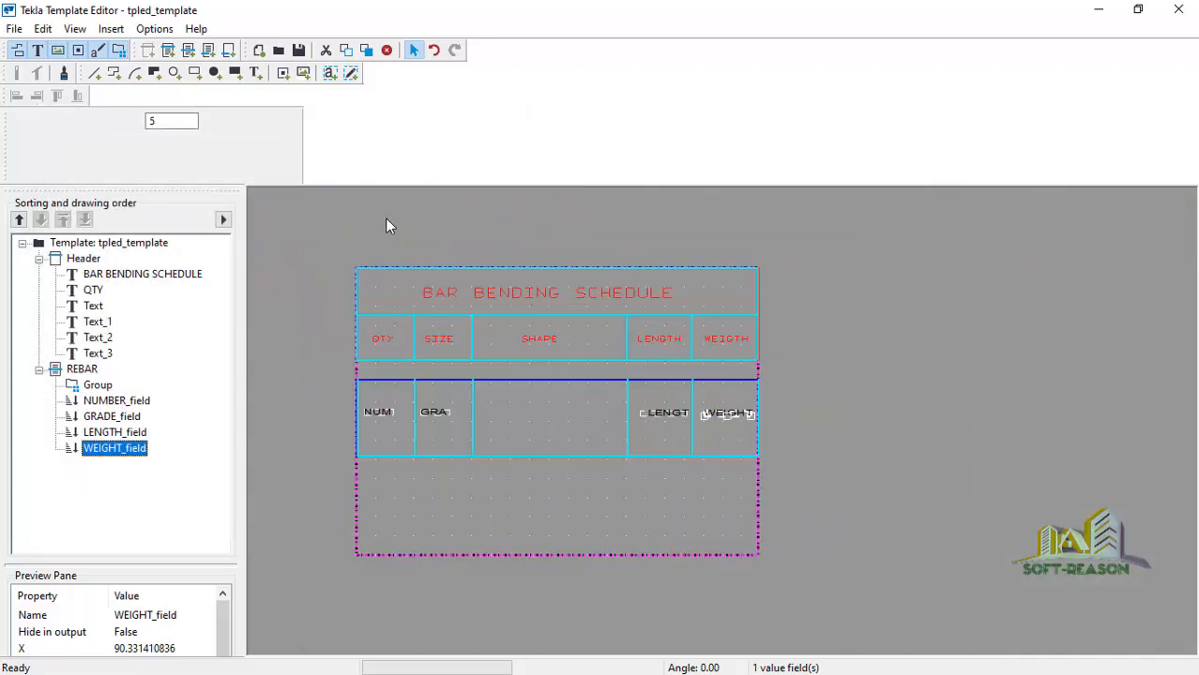
click(352, 75)
scroll(557, 415, up, 2)
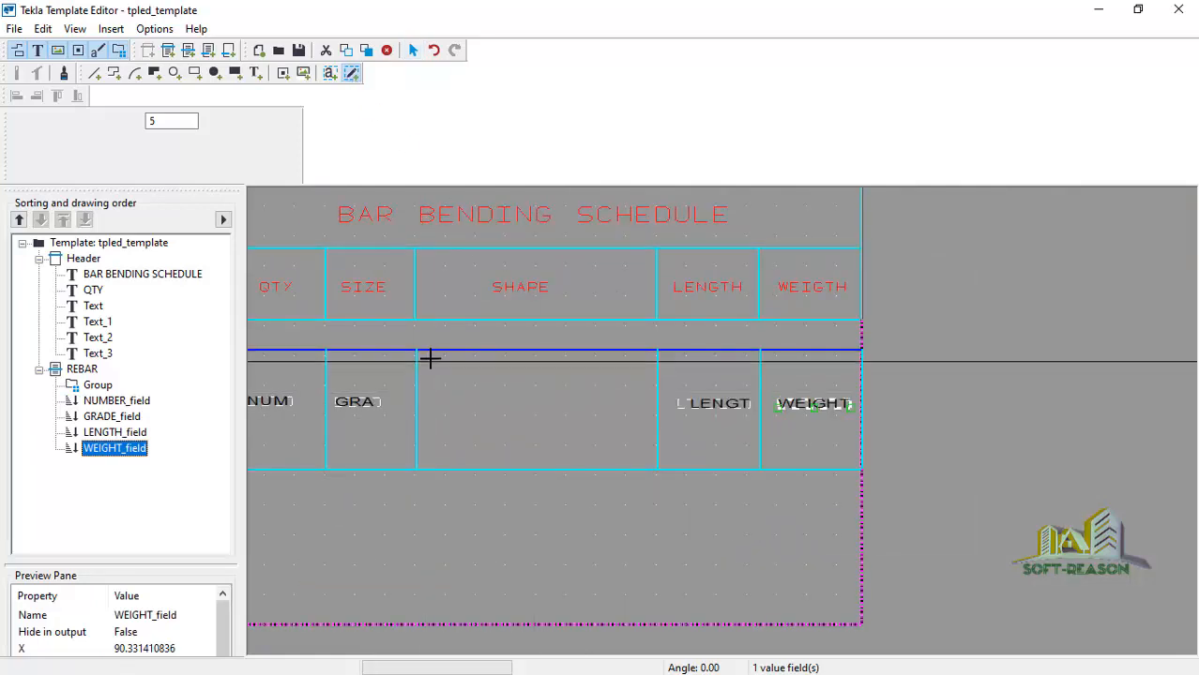
drag(423, 356, 652, 462)
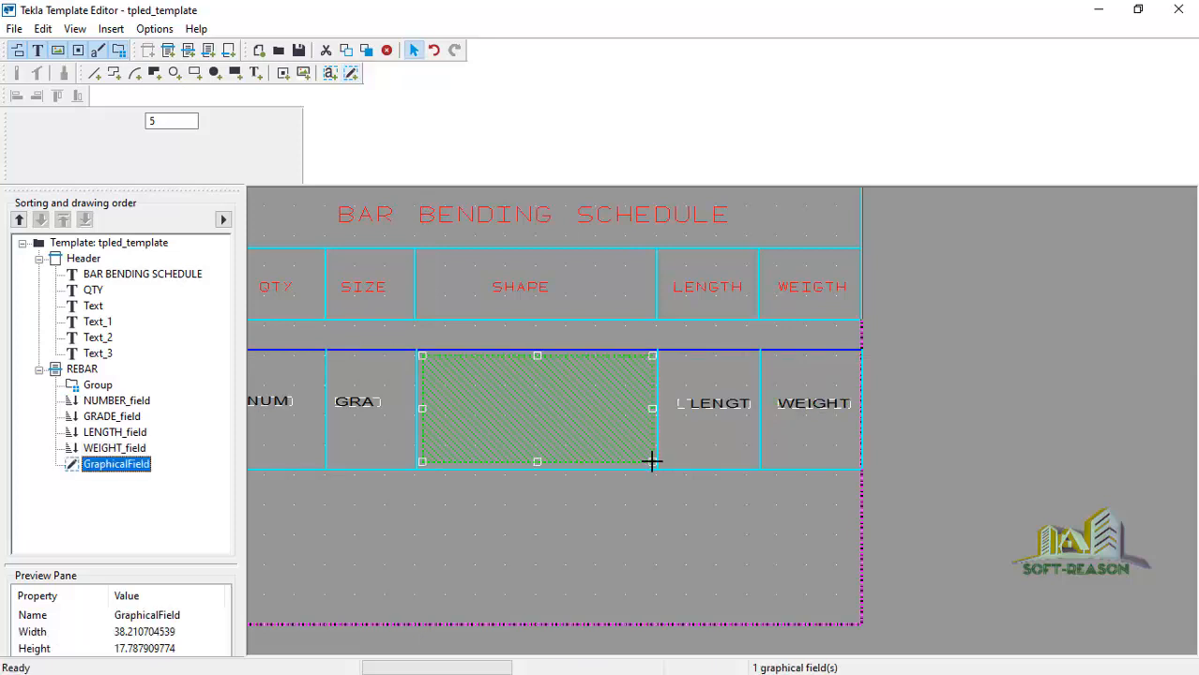
click(572, 486)
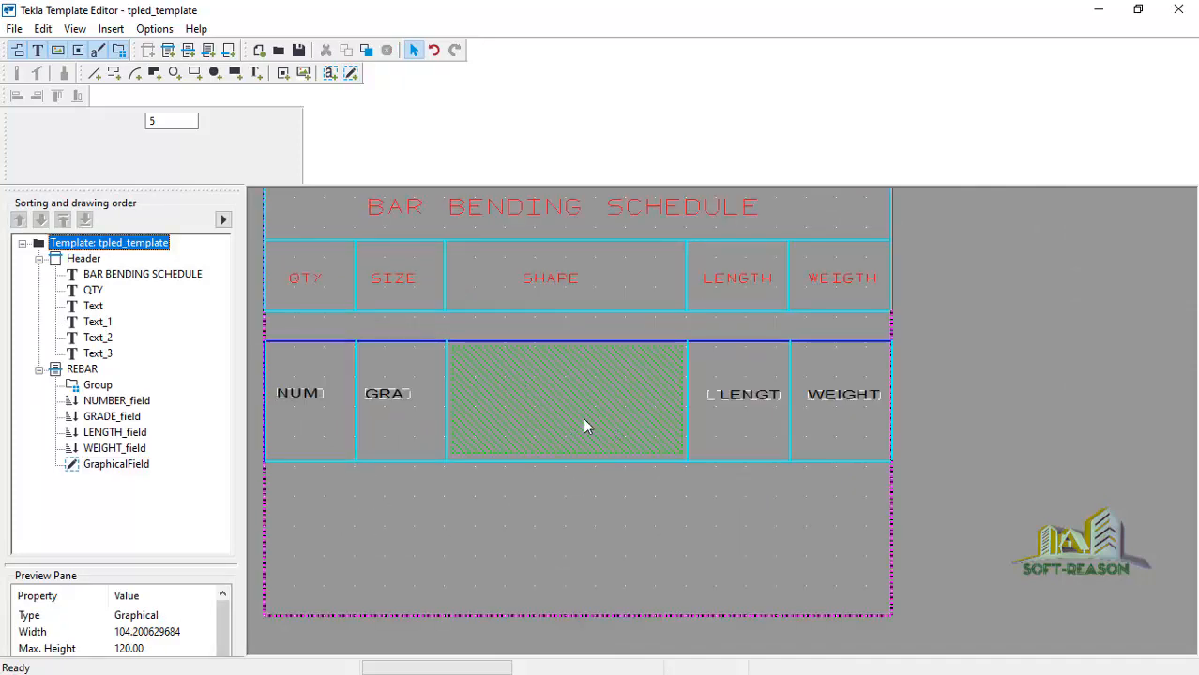
Step: Align the NUMBER, GRADE, LENGTH and WEIGHT value fields on one level across the REBAR row
scroll(681, 432, down, 1)
click(429, 405)
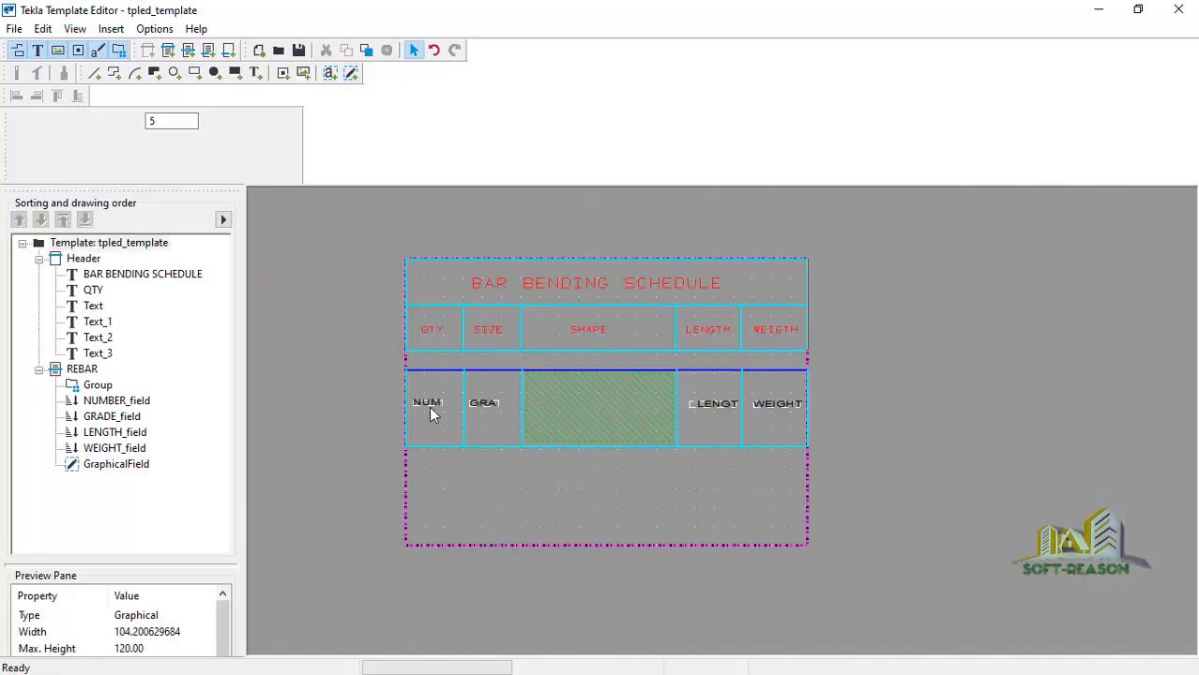
shift+click(505, 409)
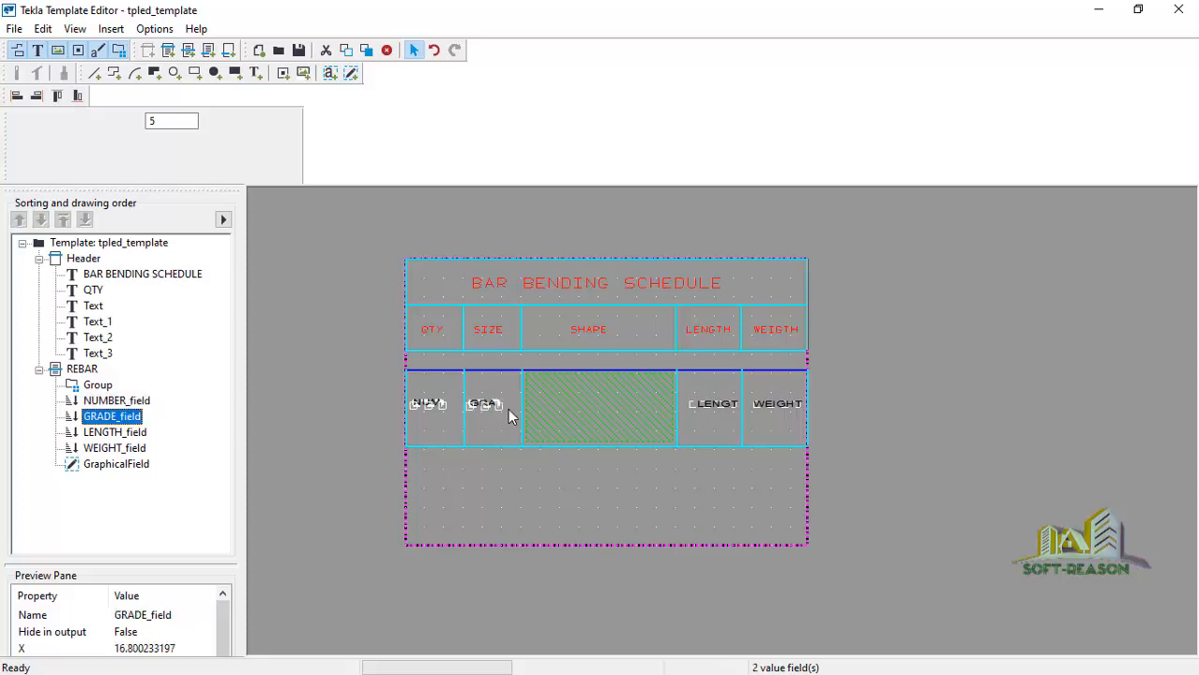
shift+click(715, 404)
shift+click(764, 425)
right_click(763, 425)
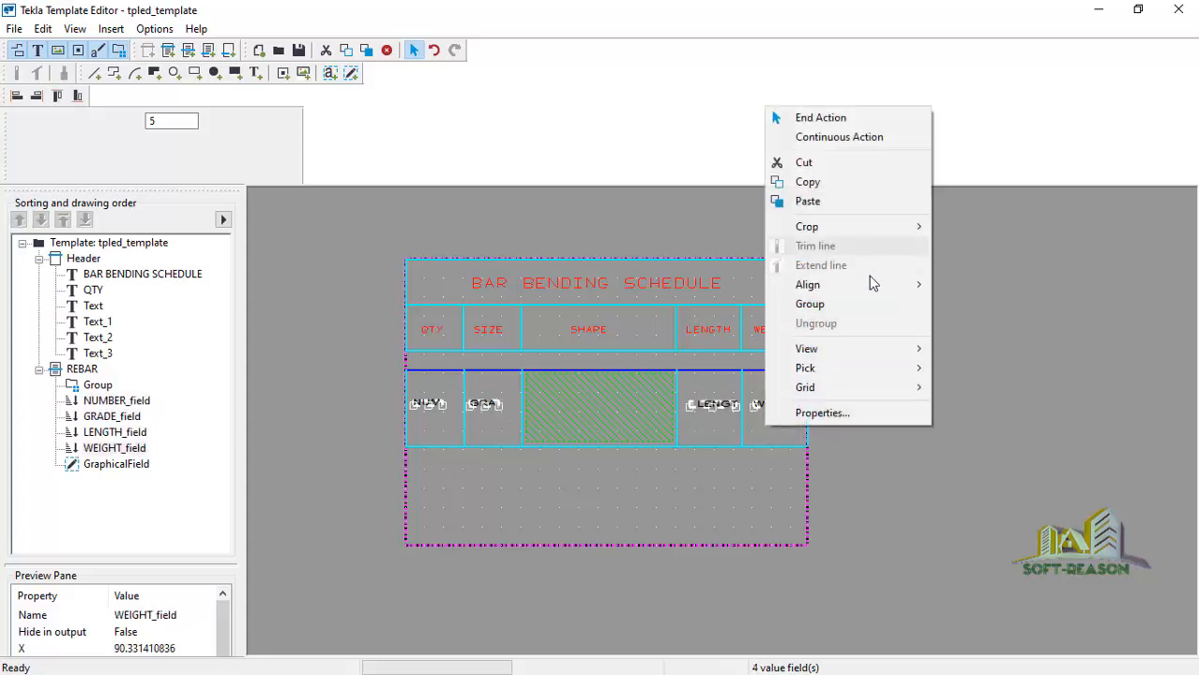
mouse_move(904, 283)
click(974, 343)
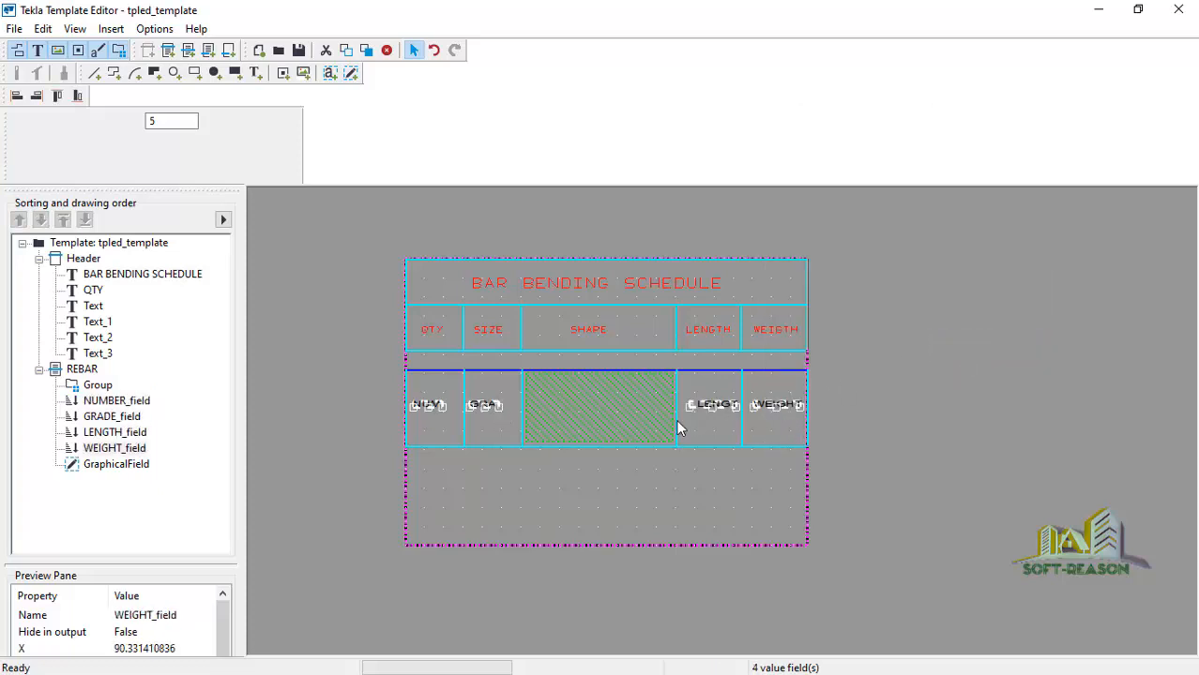
scroll(626, 413, up, 2)
scroll(573, 426, down, 2)
scroll(653, 423, up, 1)
scroll(598, 396, up, 1)
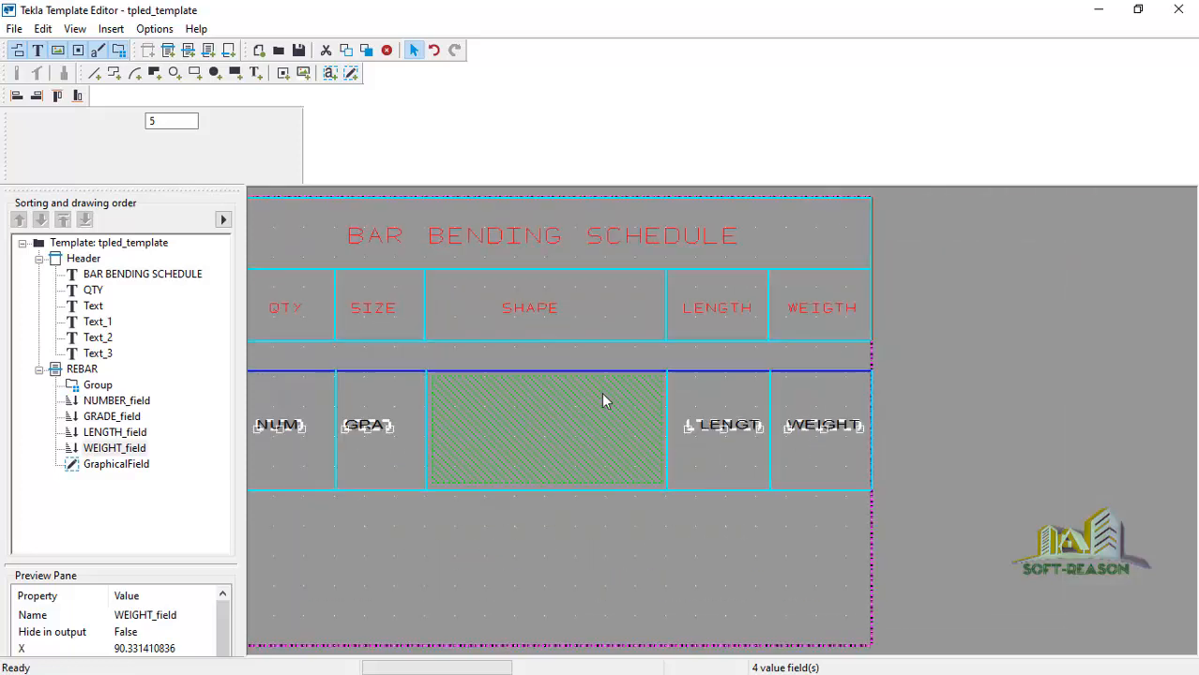
scroll(645, 448, down, 1)
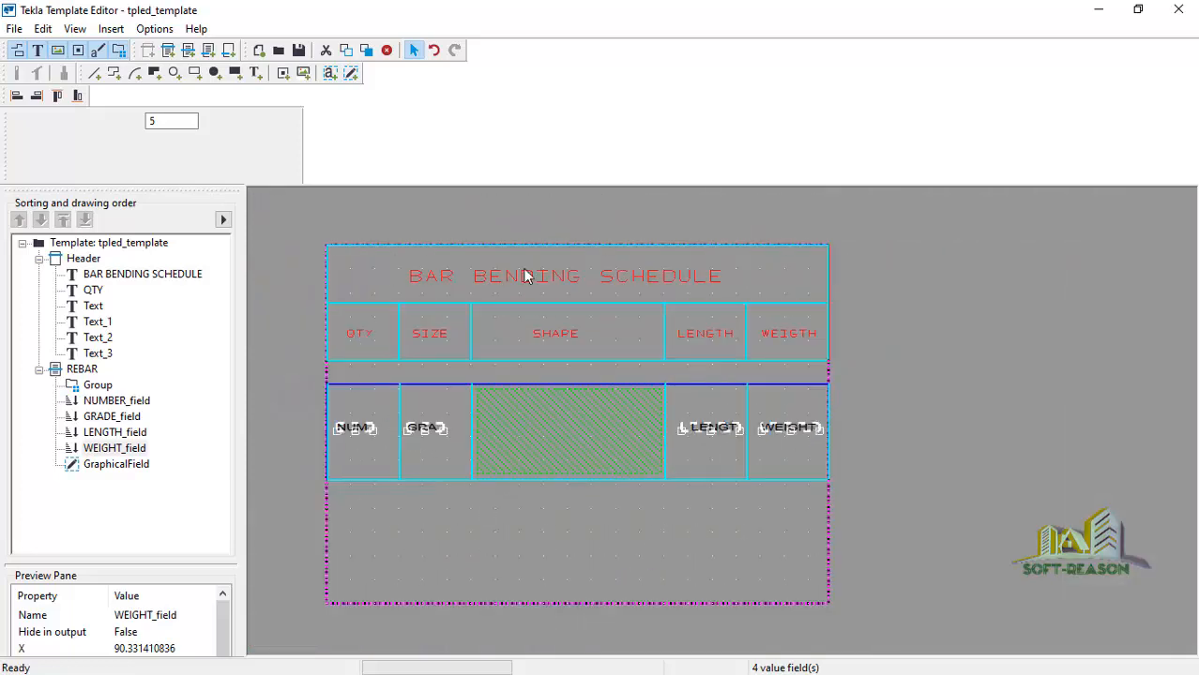
click(443, 508)
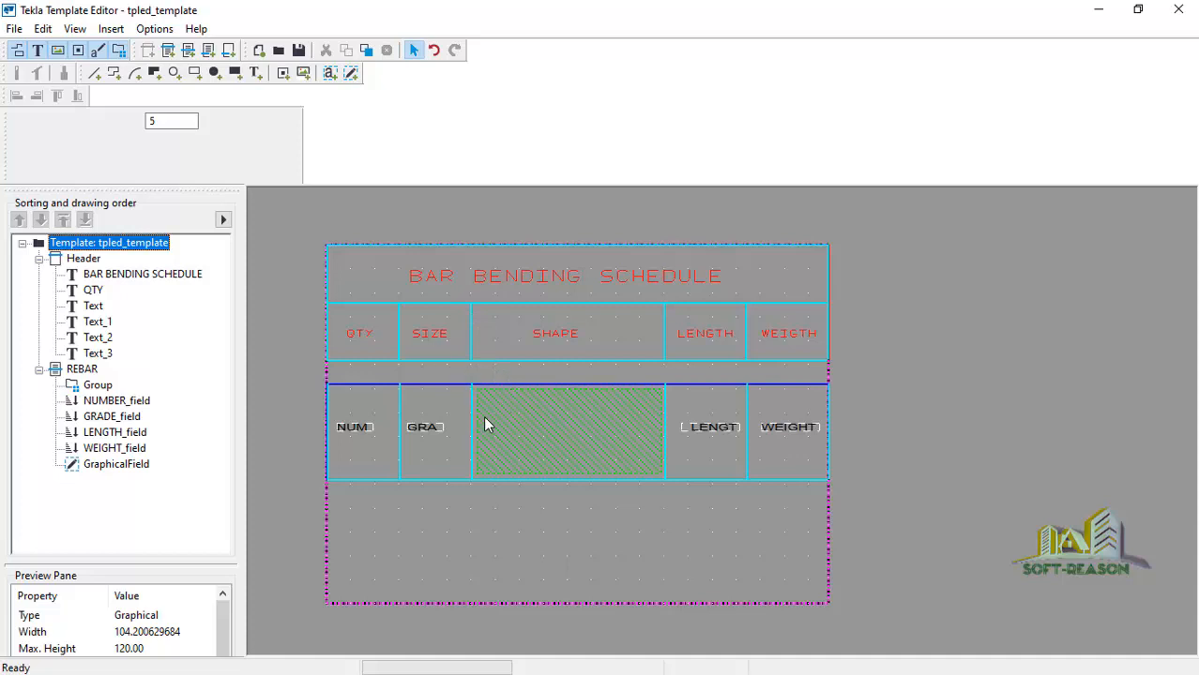
Step: Start saving the template and browse to the New LESSON 1 model folder inside TeklaStructuresModels on Local Disk (C:)
click(299, 51)
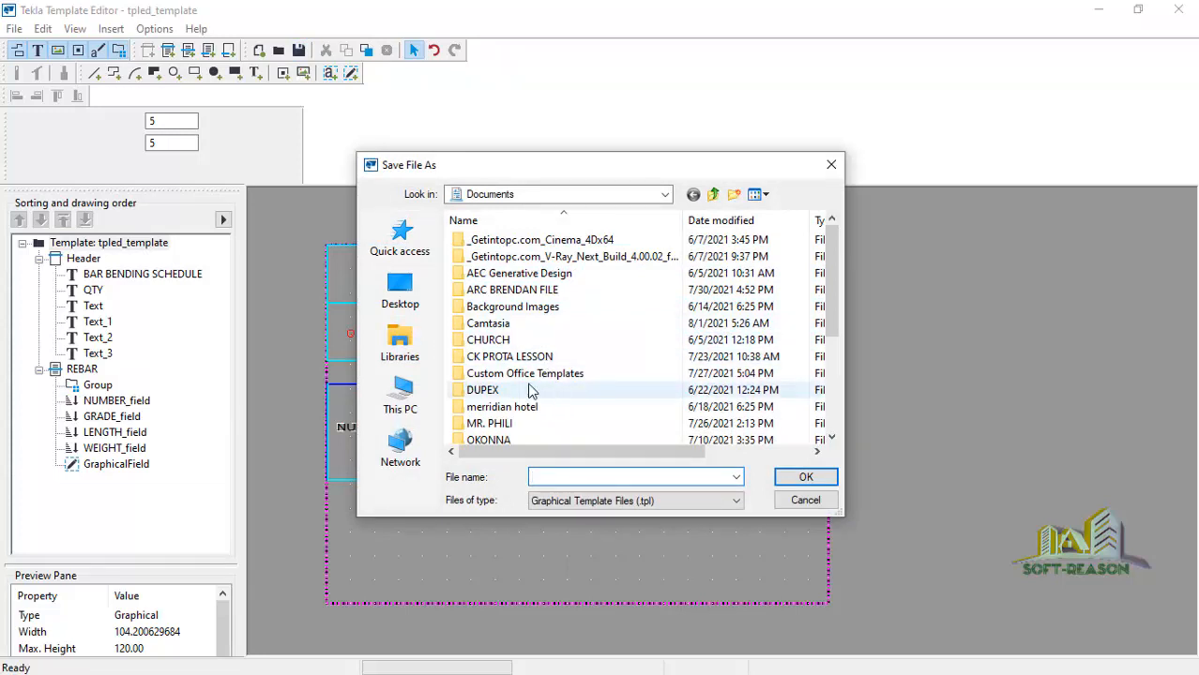
scroll(504, 325, down, 3)
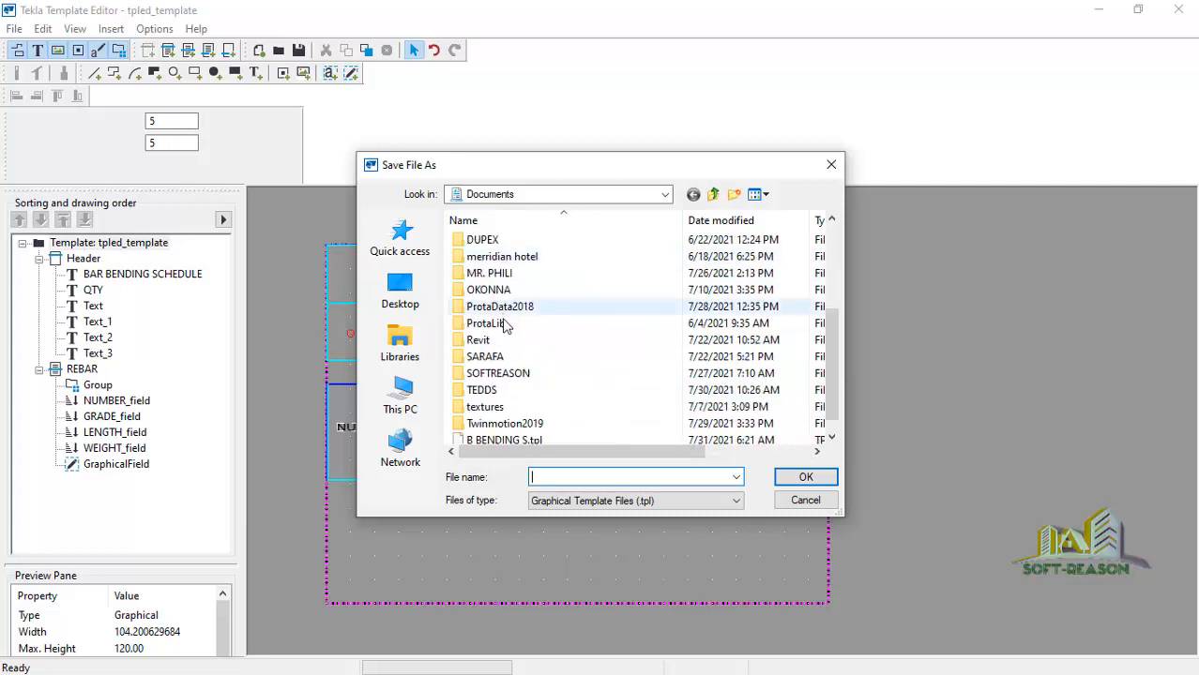
scroll(526, 356, up, 2)
click(401, 394)
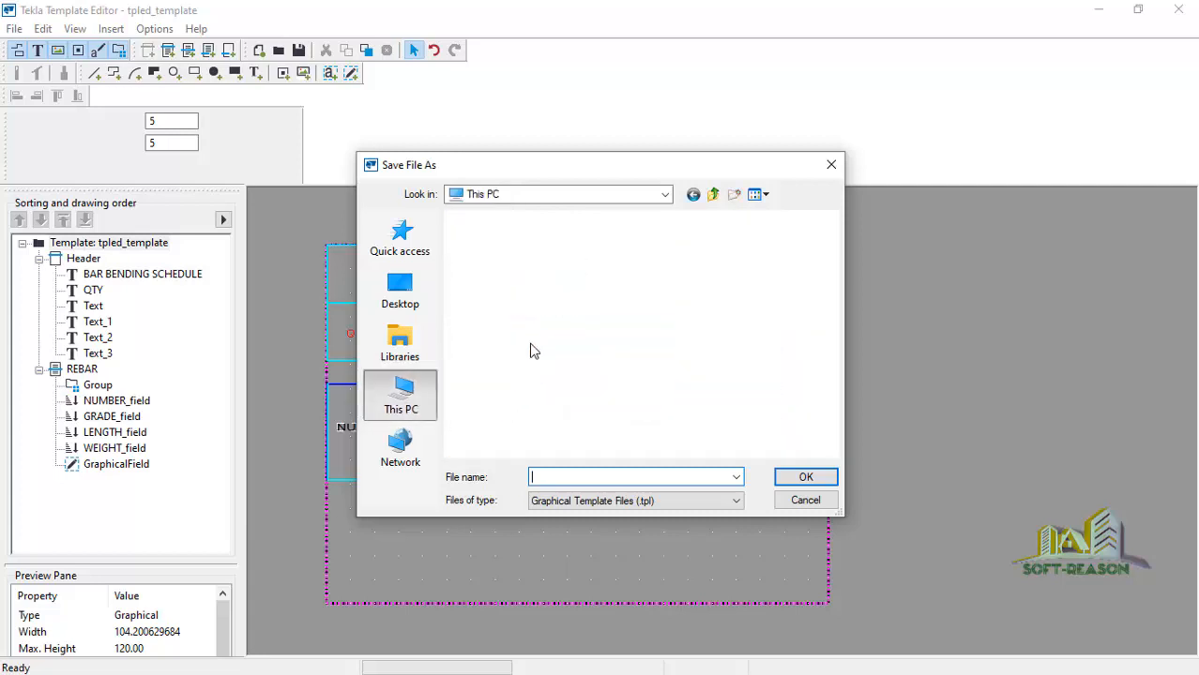
scroll(553, 364, down, 2)
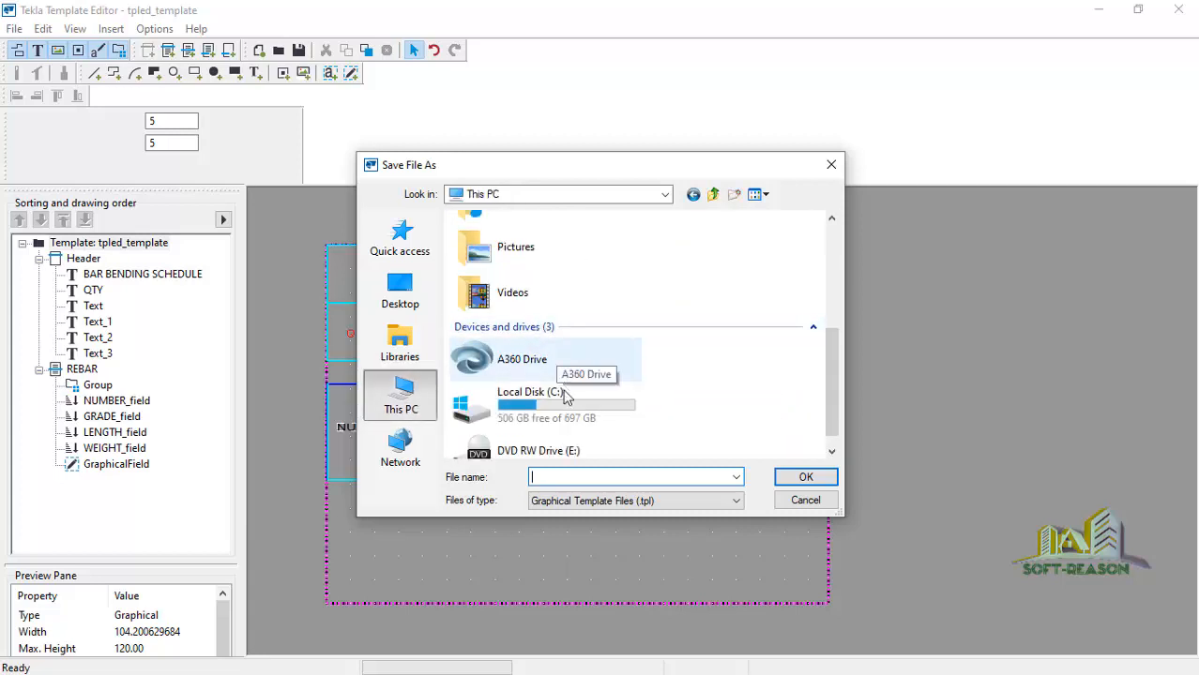
scroll(537, 357, down, 1)
click(541, 380)
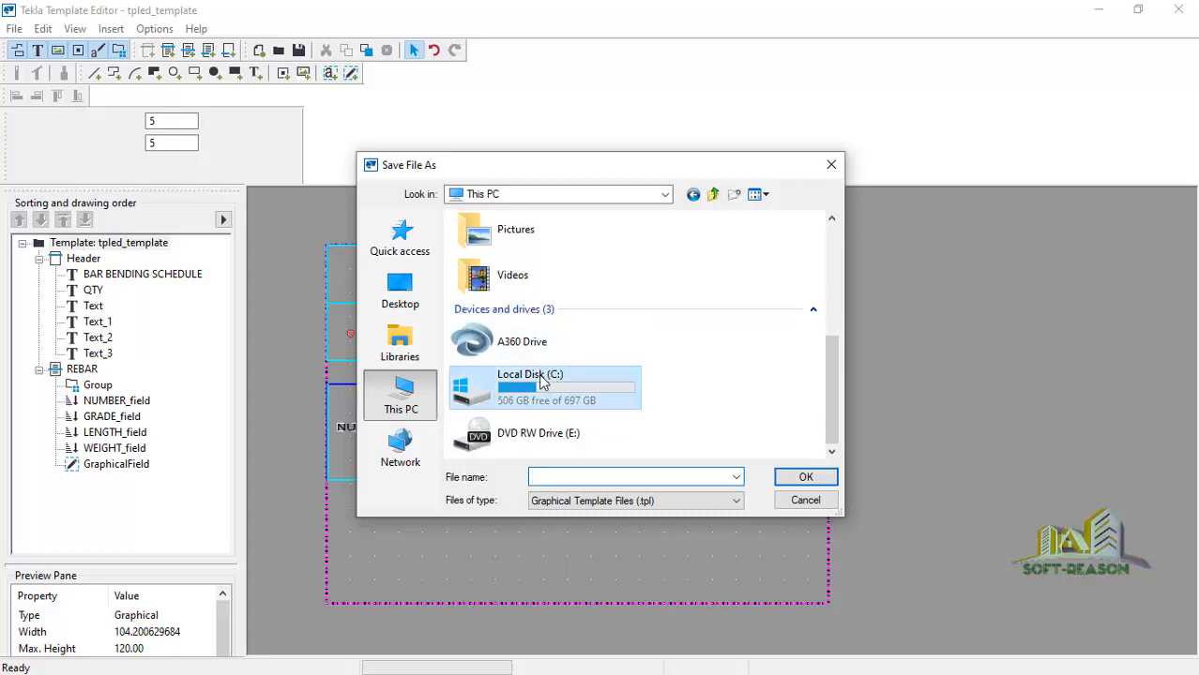
double_click(541, 381)
scroll(530, 361, down, 2)
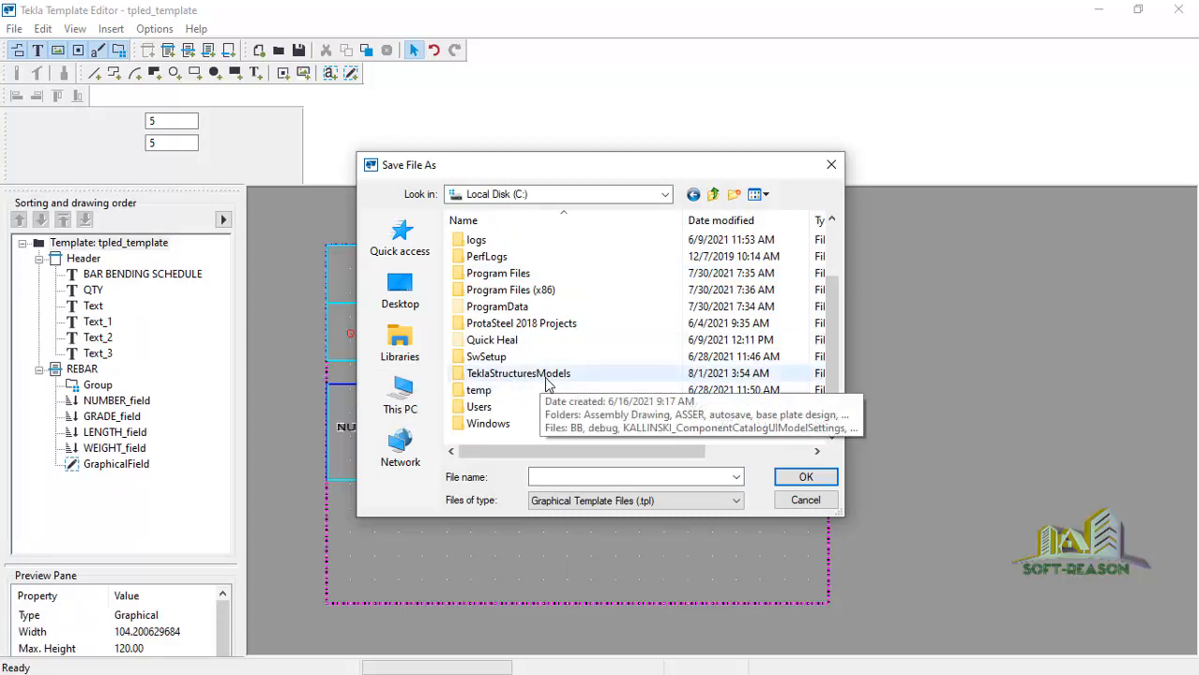
double_click(526, 374)
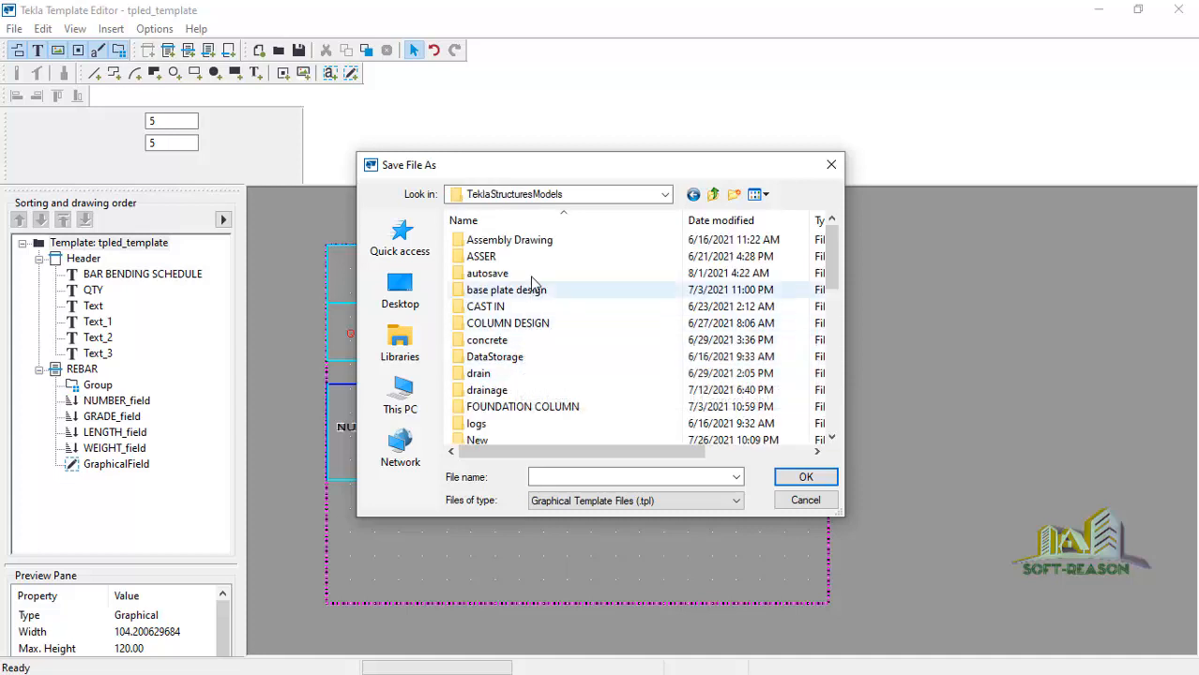
scroll(540, 382, down, 3)
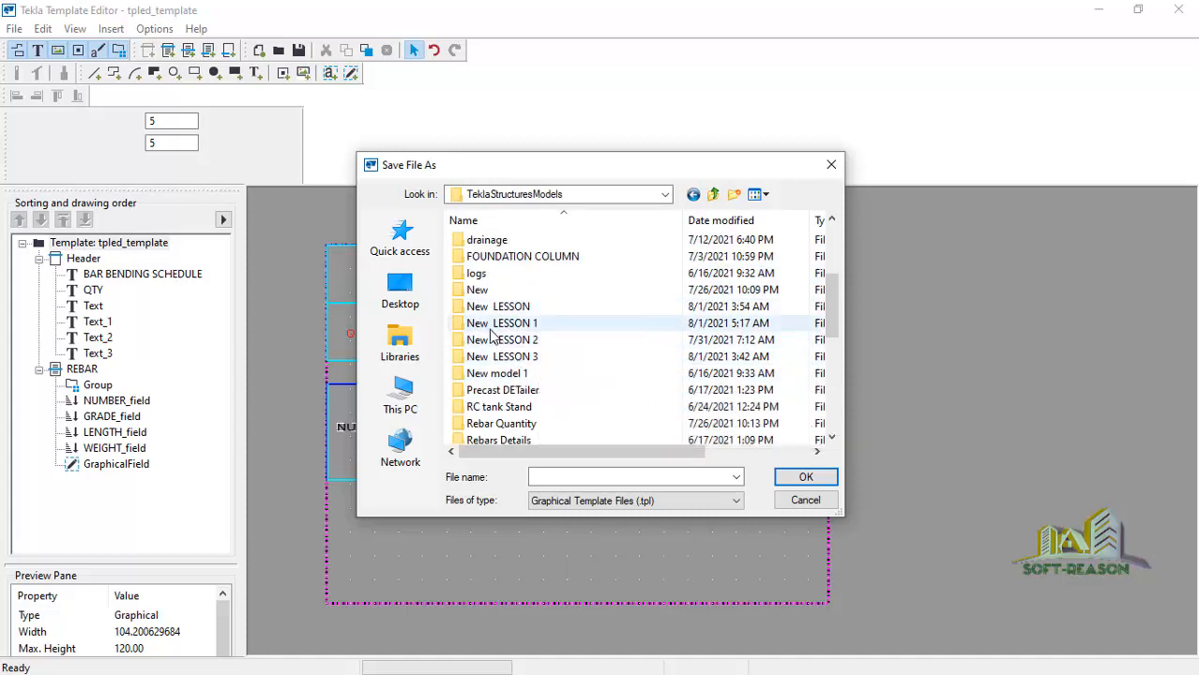
double_click(523, 324)
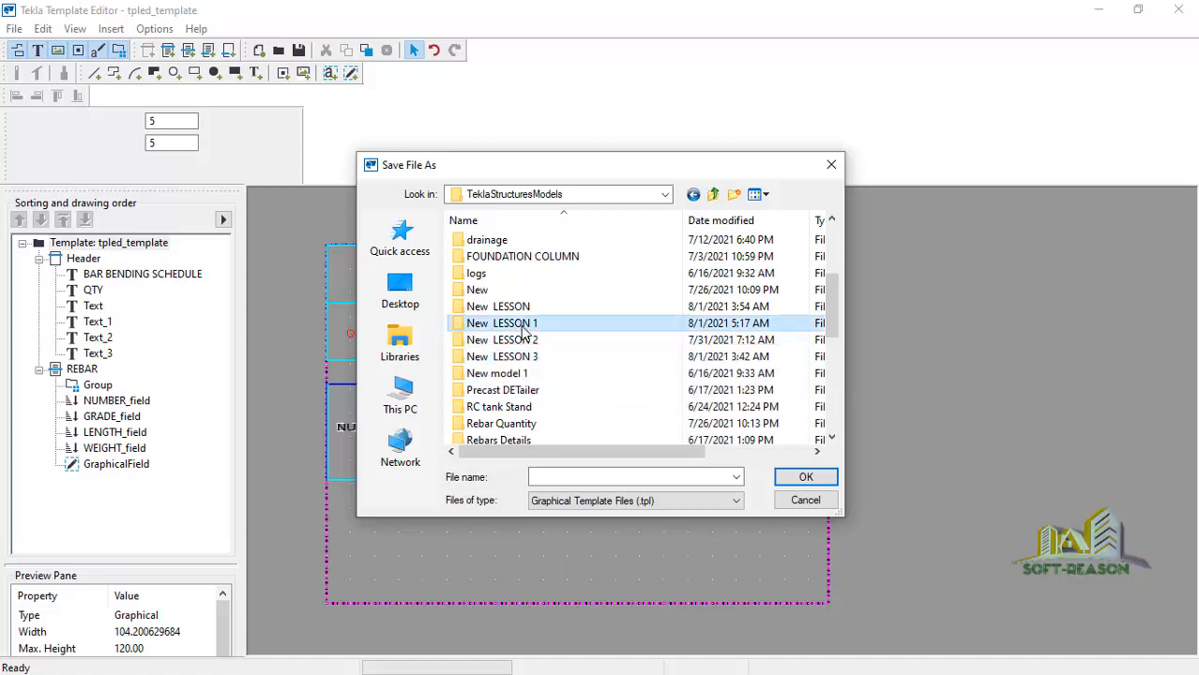
Step: Save the graphical template in the New LESSON 1 folder under the file name T LESSON 1
click(582, 479)
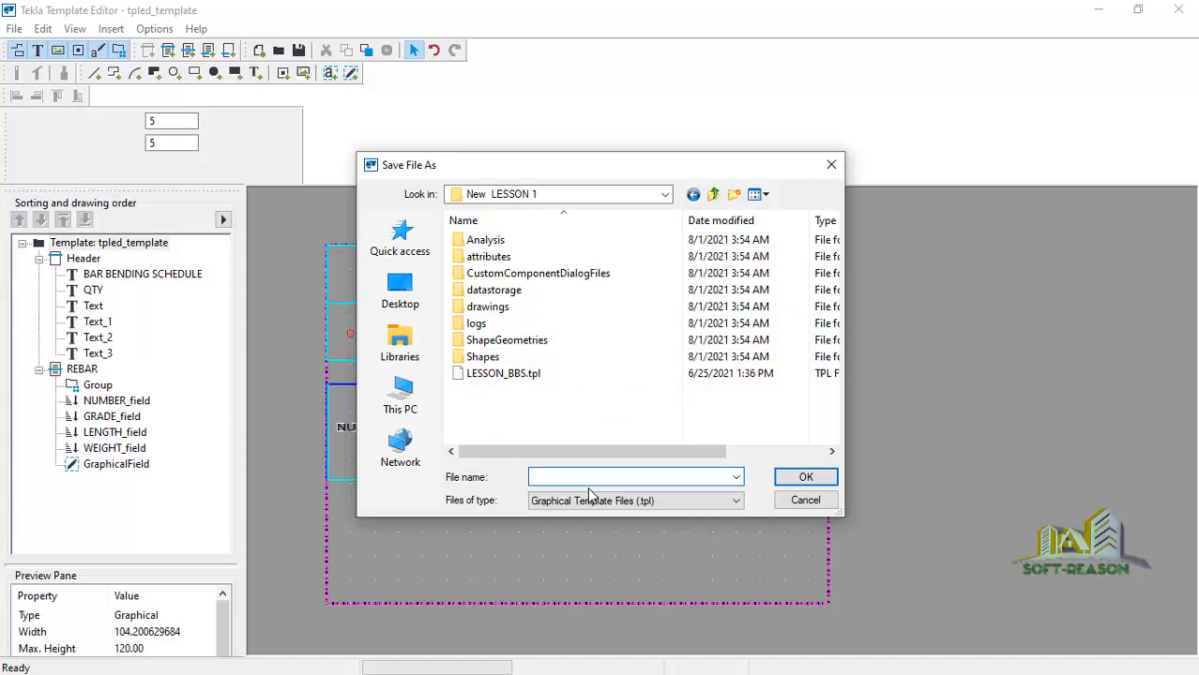
text(T LESSON 1)
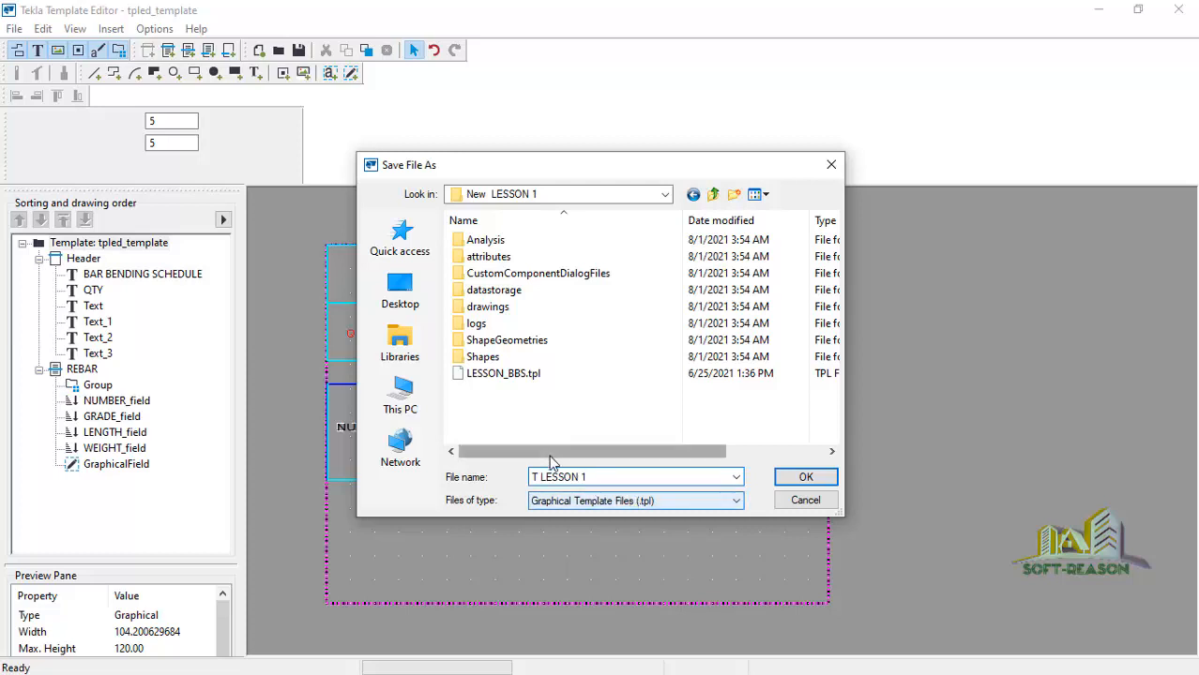
click(802, 480)
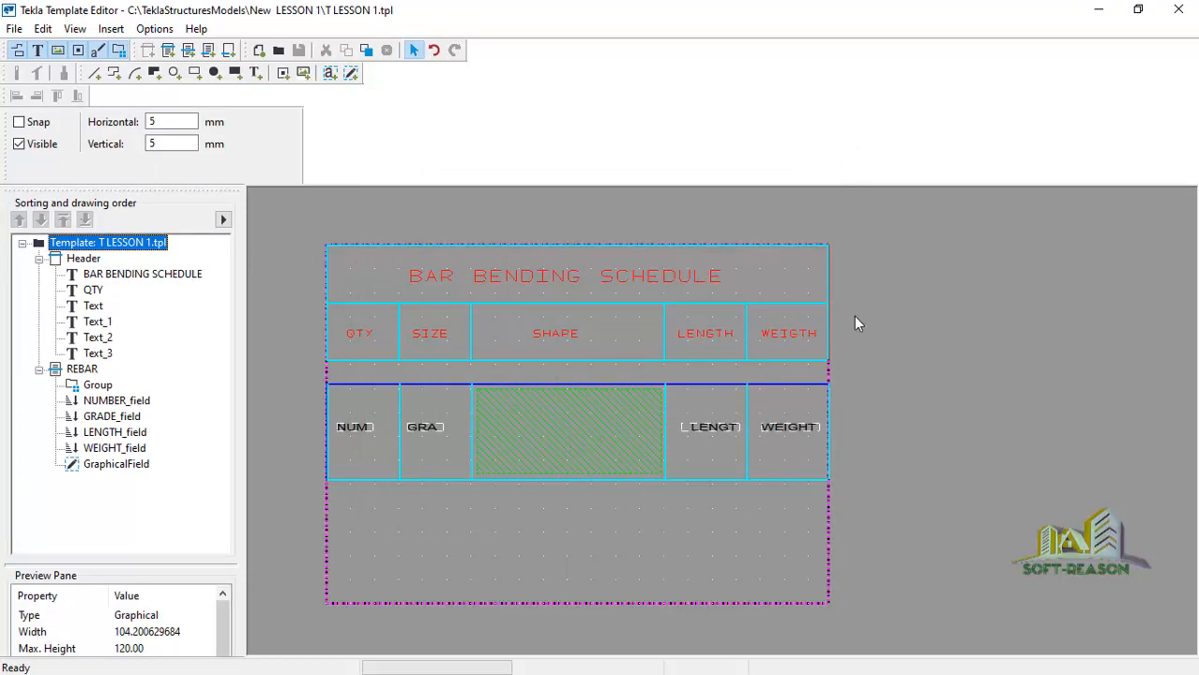
Step: Switch to Tekla Structures with the New LESSON 1 model and open the Drawing layout editor
click(1102, 17)
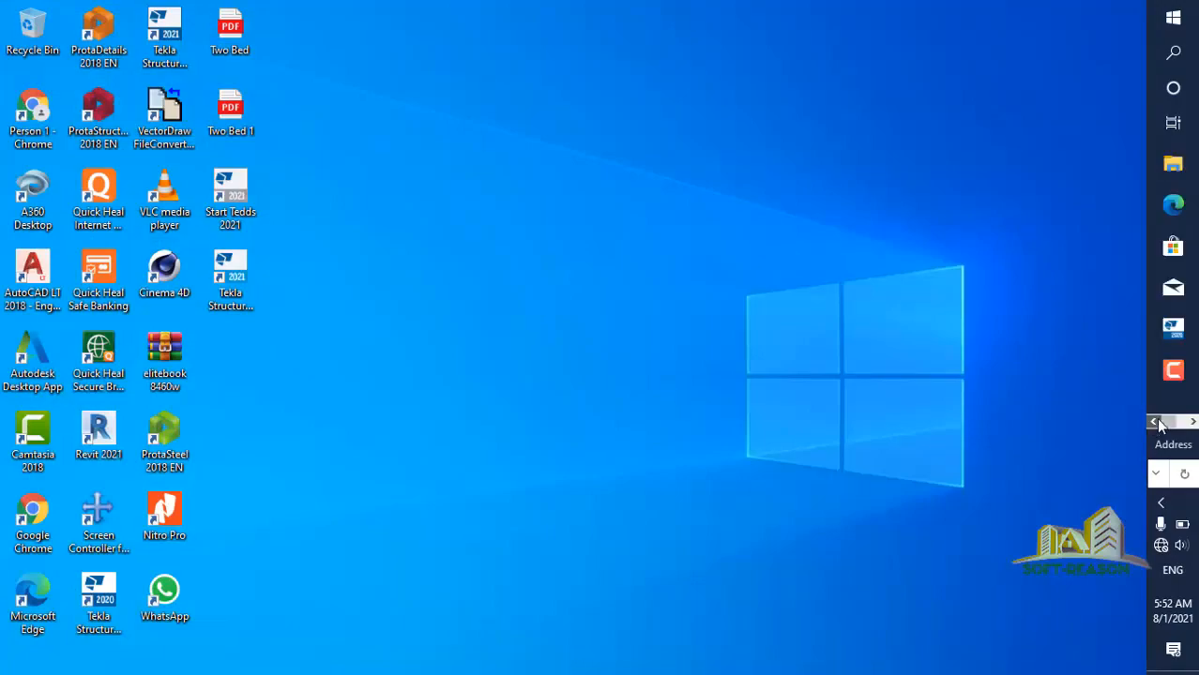
click(1172, 327)
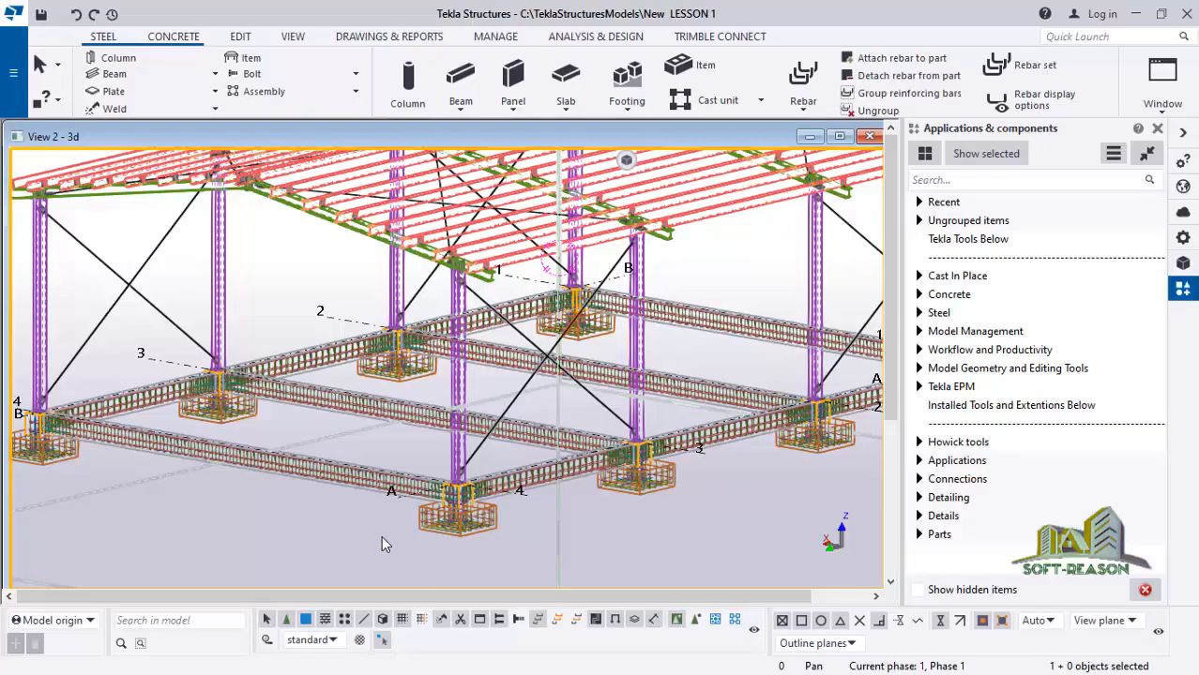
scroll(555, 536, down, 3)
scroll(382, 515, up, 1)
scroll(387, 513, down, 1)
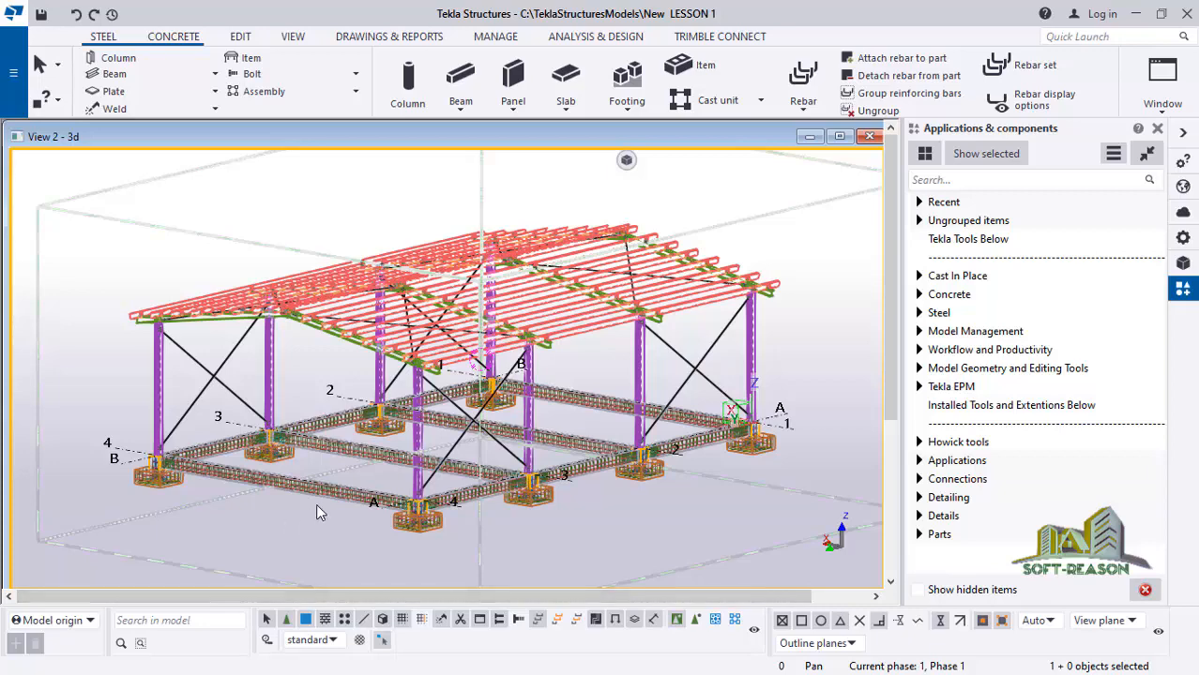
scroll(378, 521, up, 1)
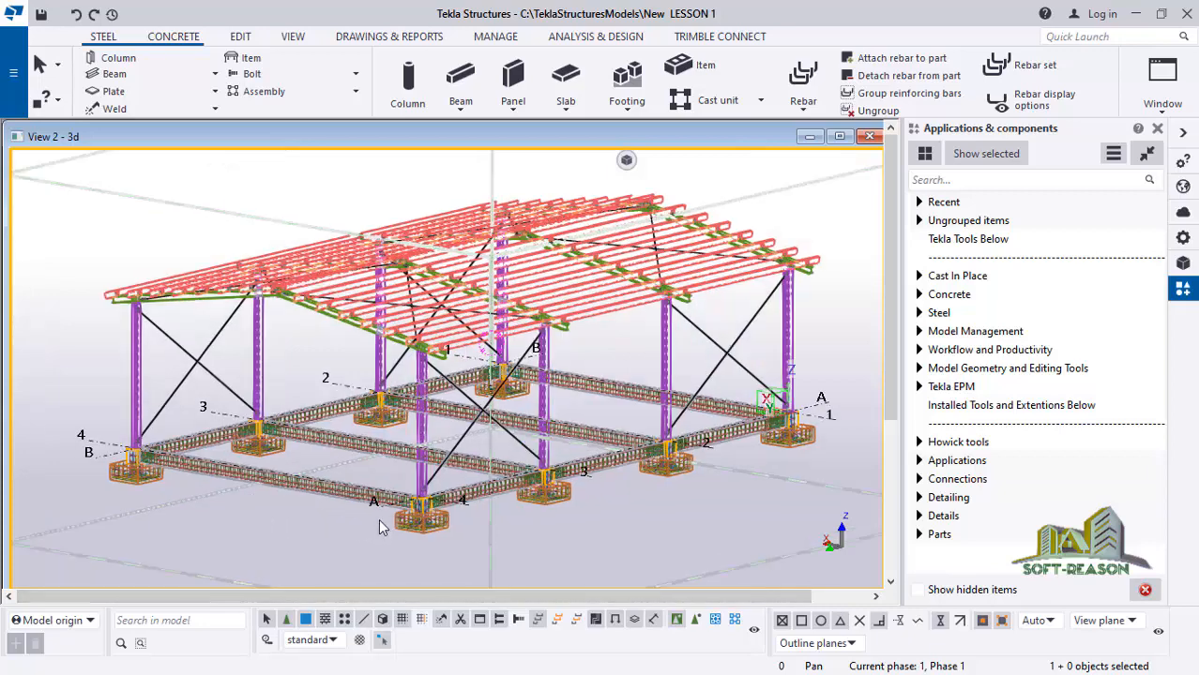
scroll(432, 544, up, 2)
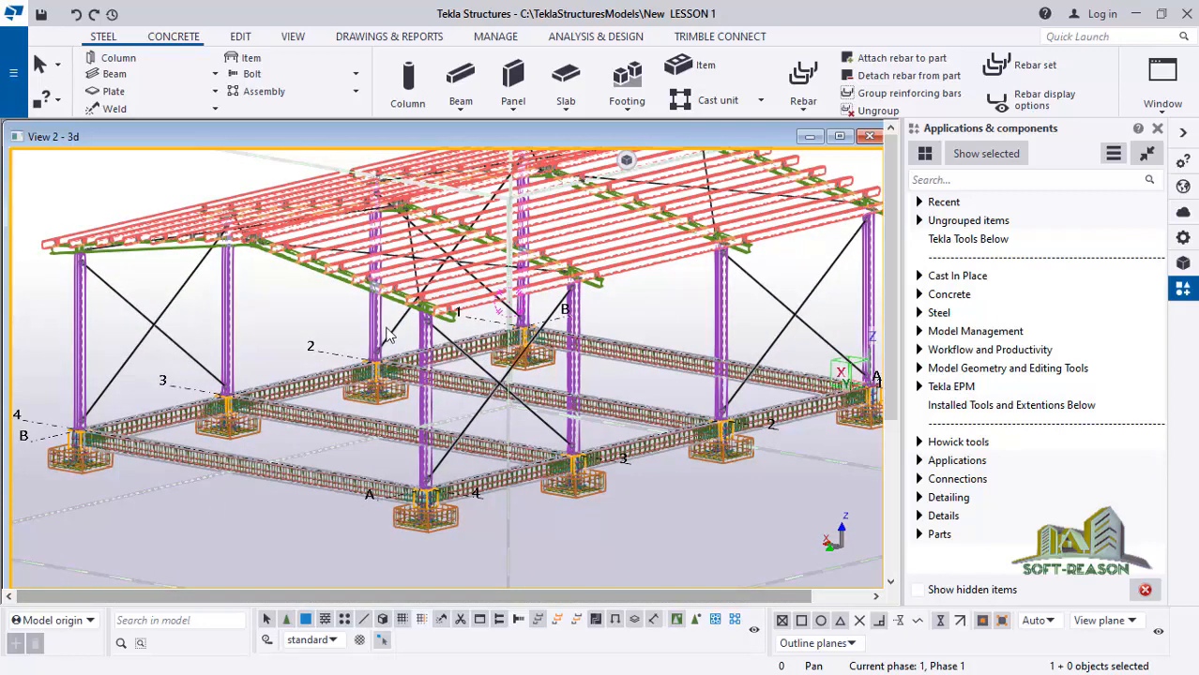
click(375, 38)
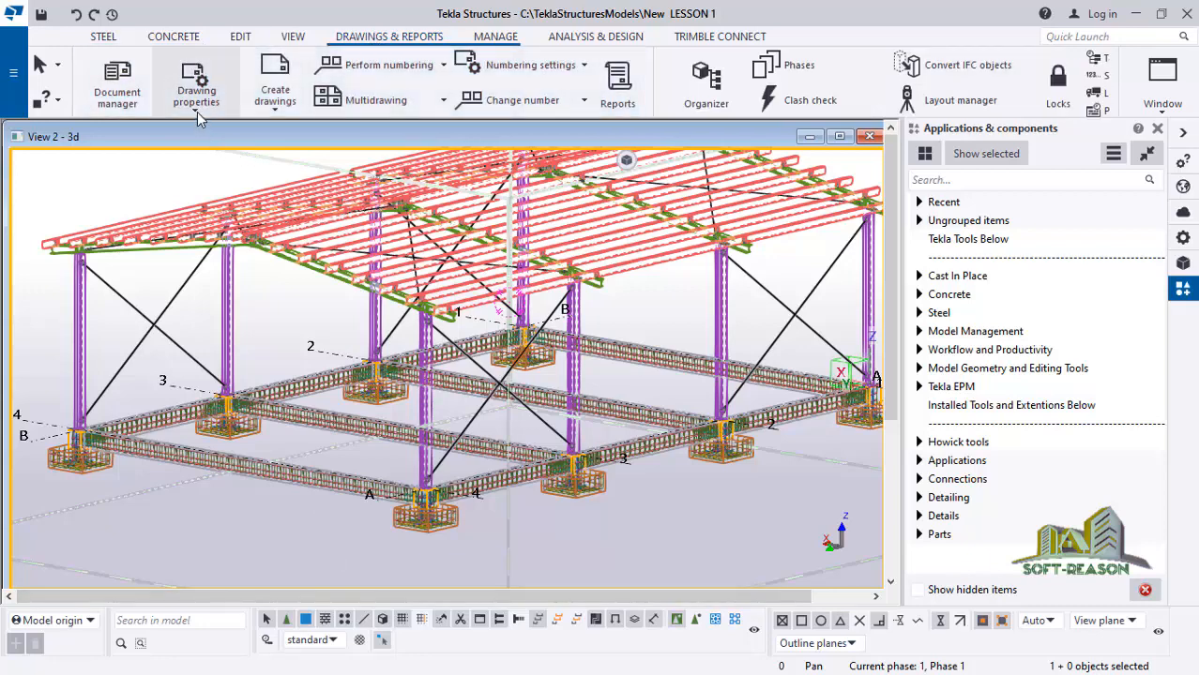
click(198, 109)
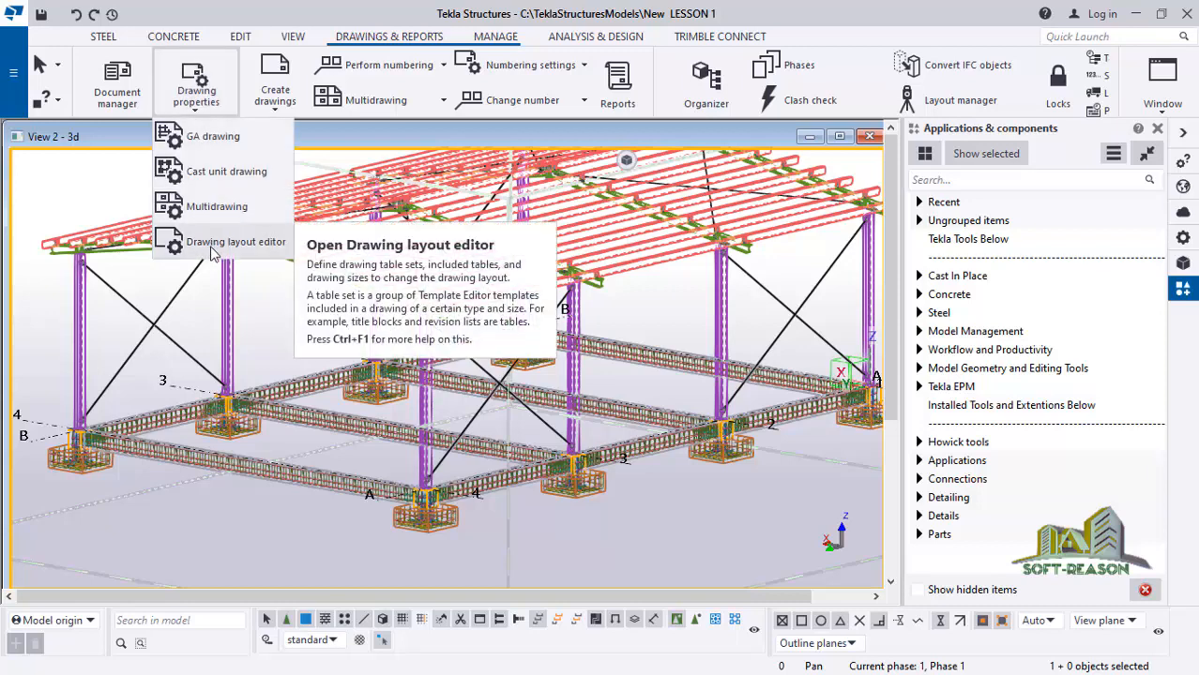
click(212, 243)
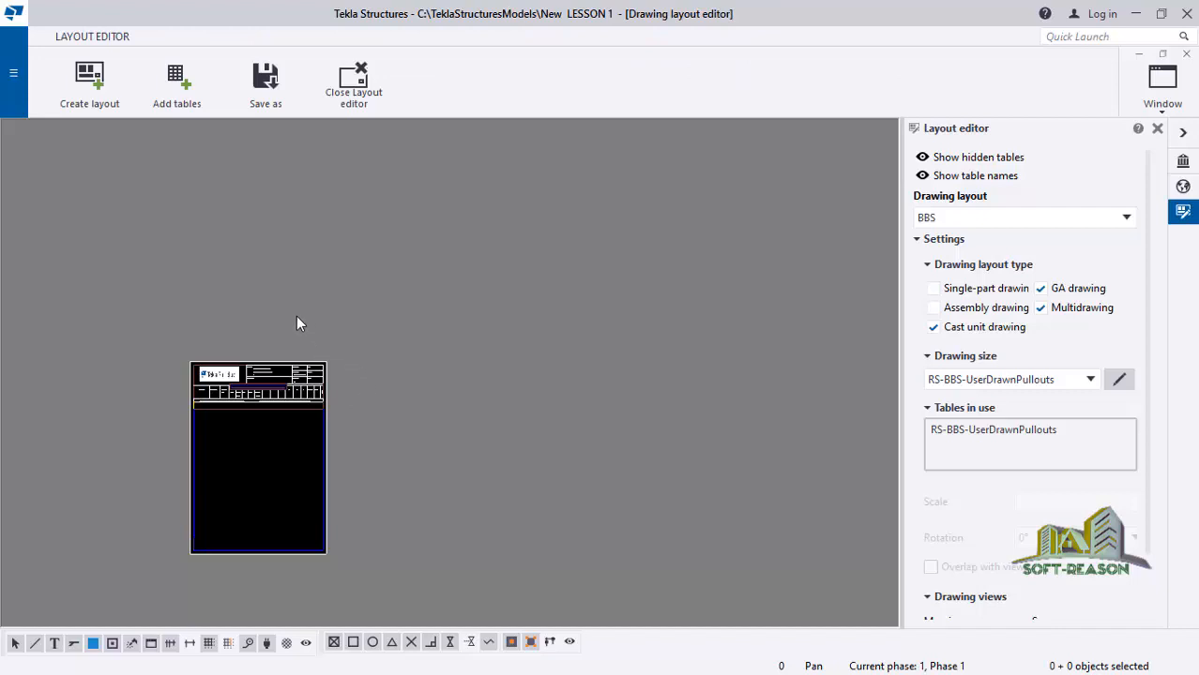
Step: Create a new drawing layout named REBAR B S with drawing size A3
click(89, 83)
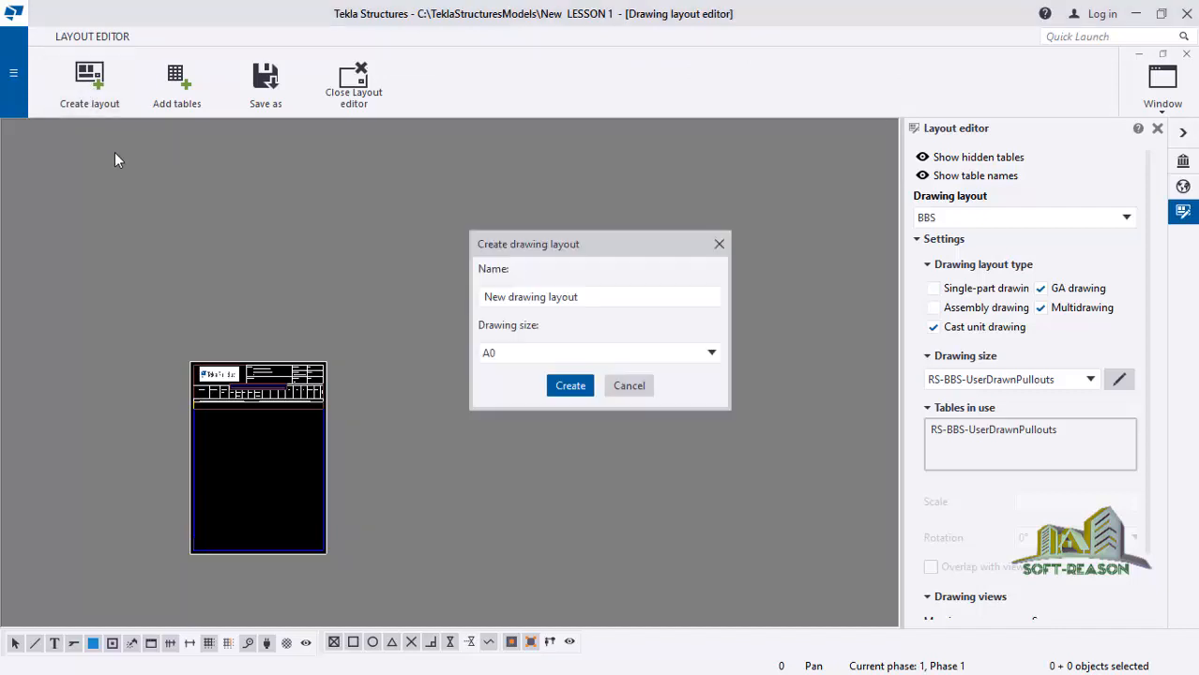
drag(586, 296, 462, 299)
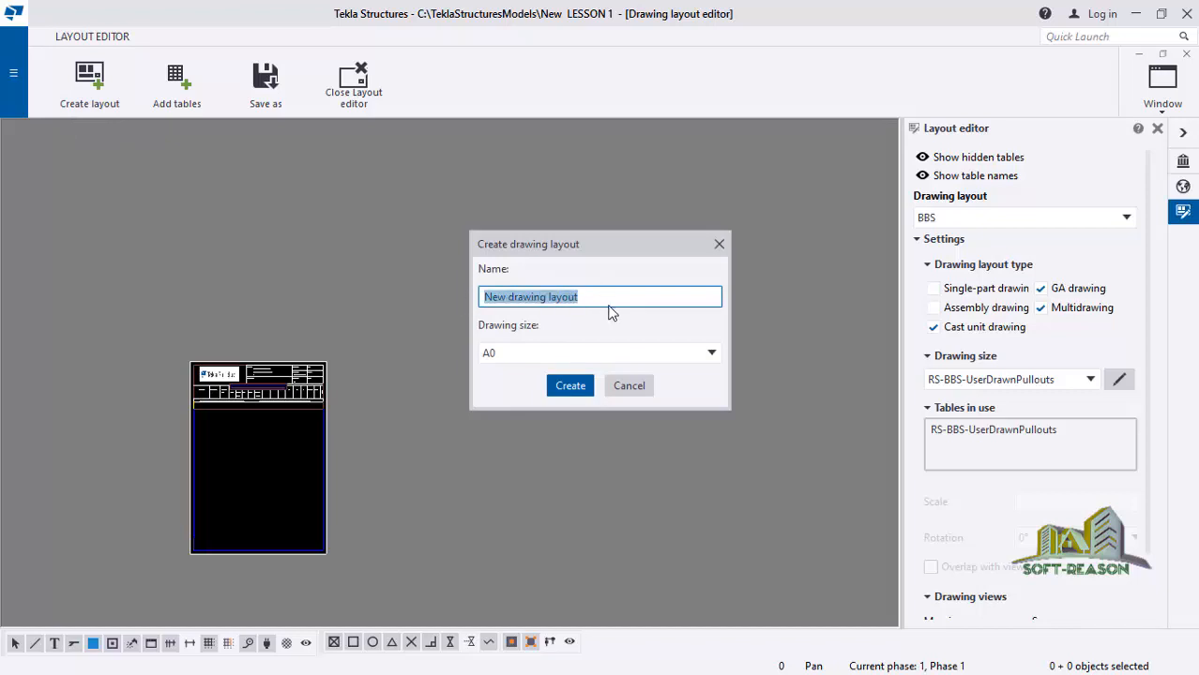
text(REBAR B S)
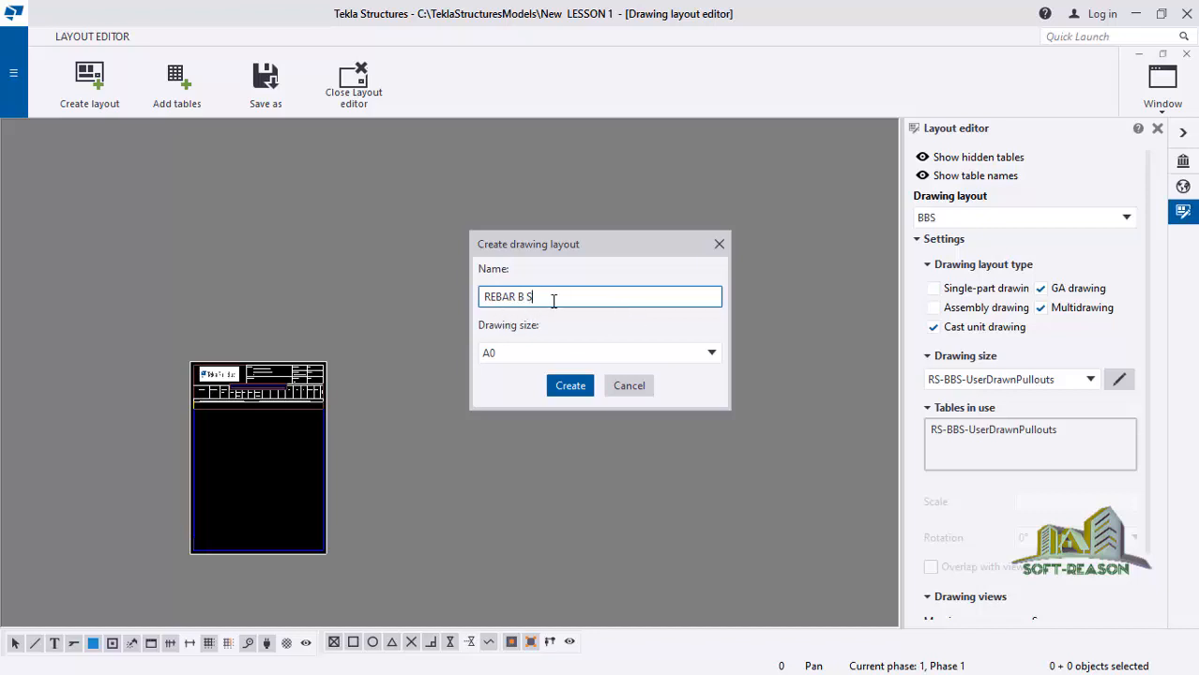
click(687, 358)
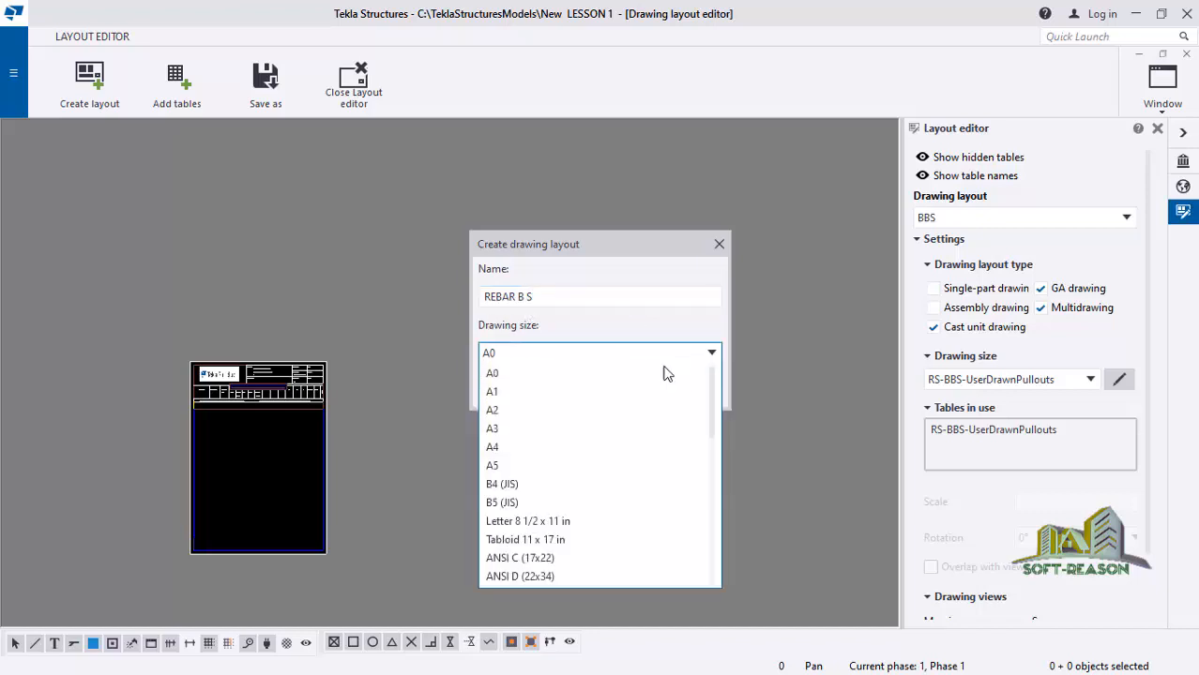
click(508, 429)
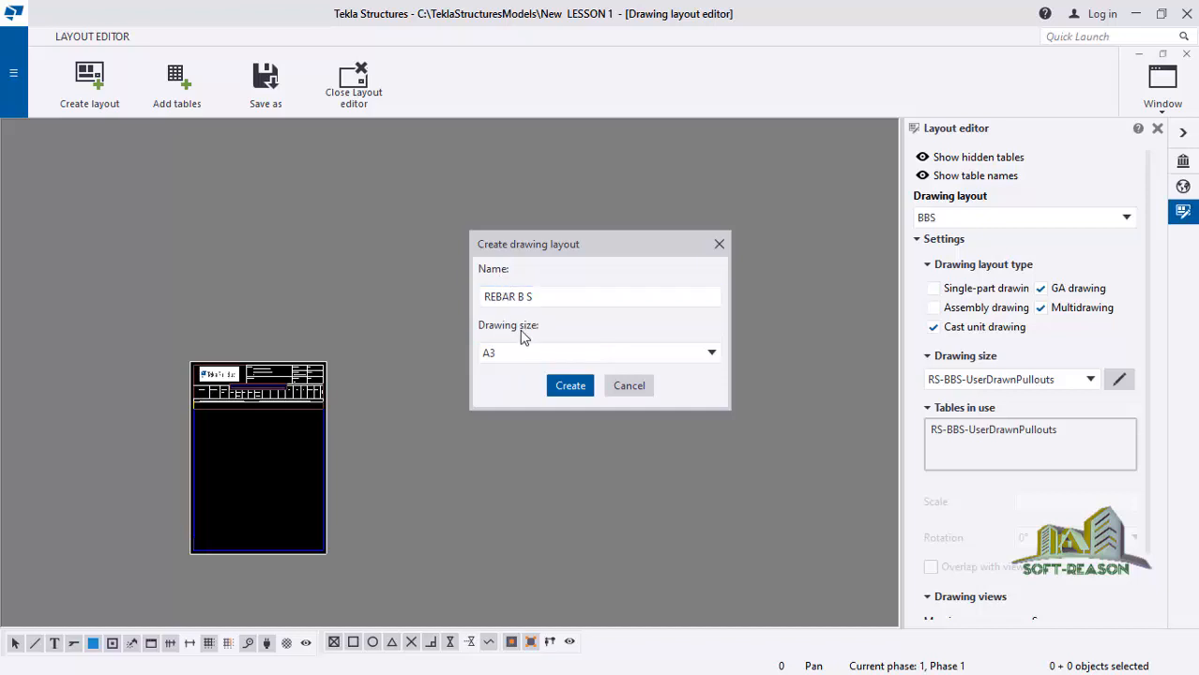
click(570, 387)
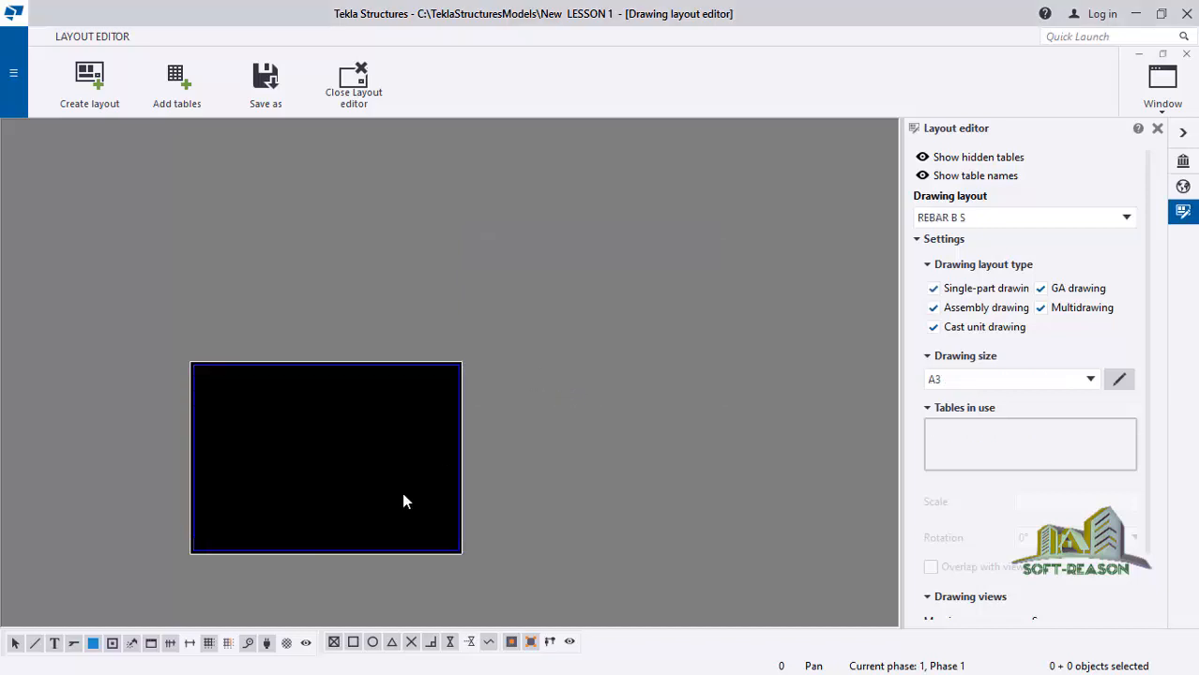
Step: Add the T LESSON 1 table to the REBAR B S layout, inserted at the upper-right corner of the sheet's inner frame
scroll(403, 495, up, 1)
scroll(422, 441, down, 2)
scroll(348, 488, up, 2)
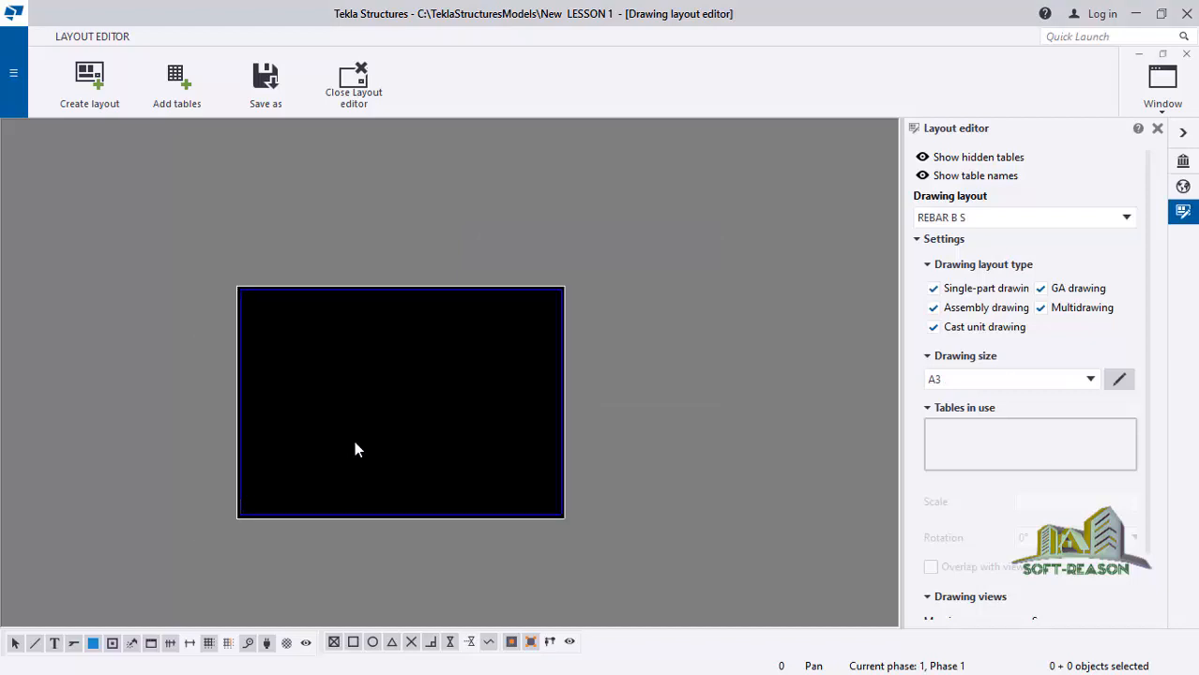
scroll(375, 432, up, 1)
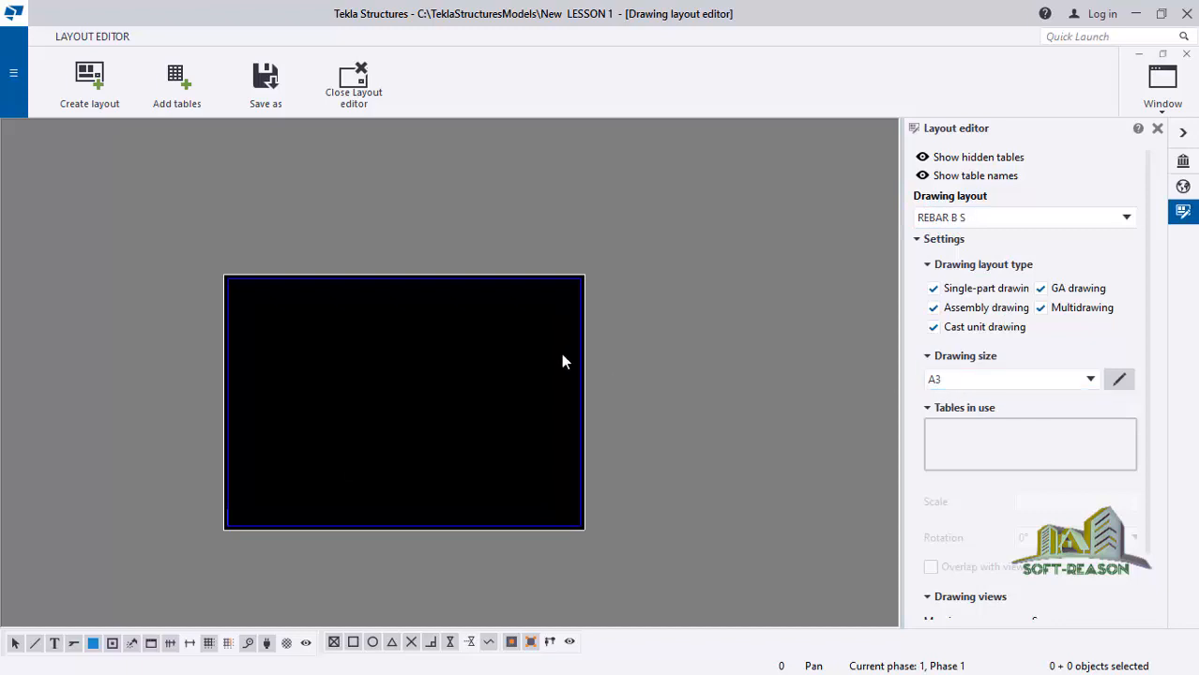
scroll(438, 499, up, 1)
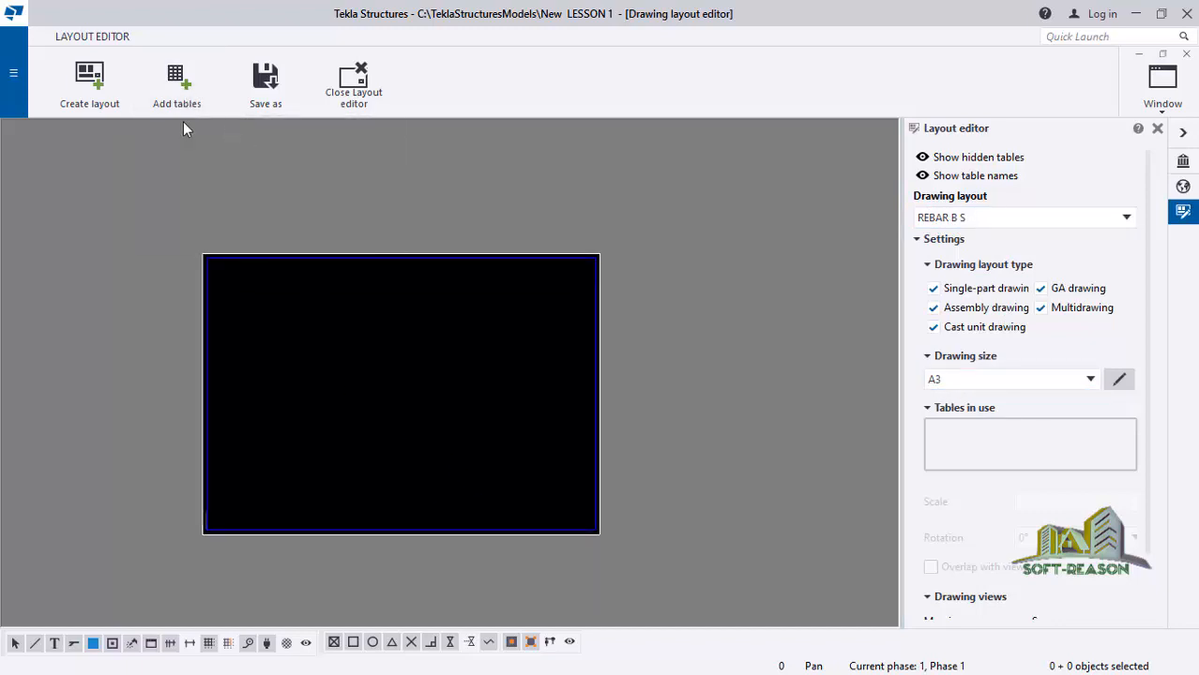
click(178, 94)
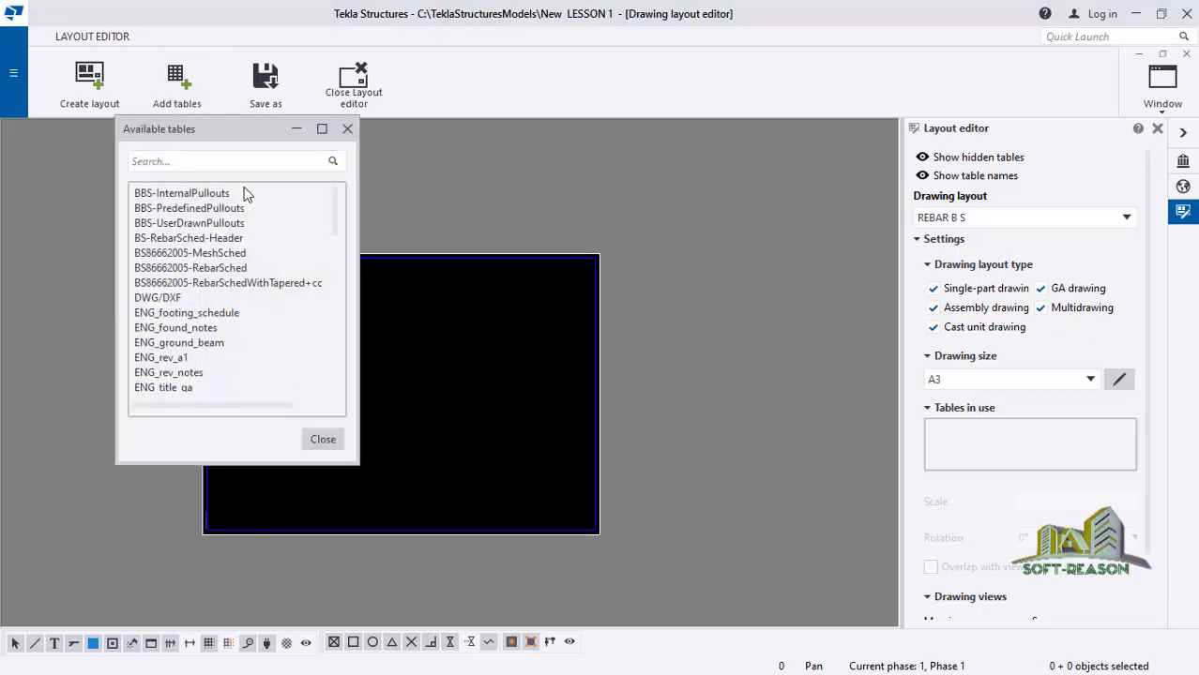
scroll(235, 310, down, 3)
scroll(235, 324, down, 10)
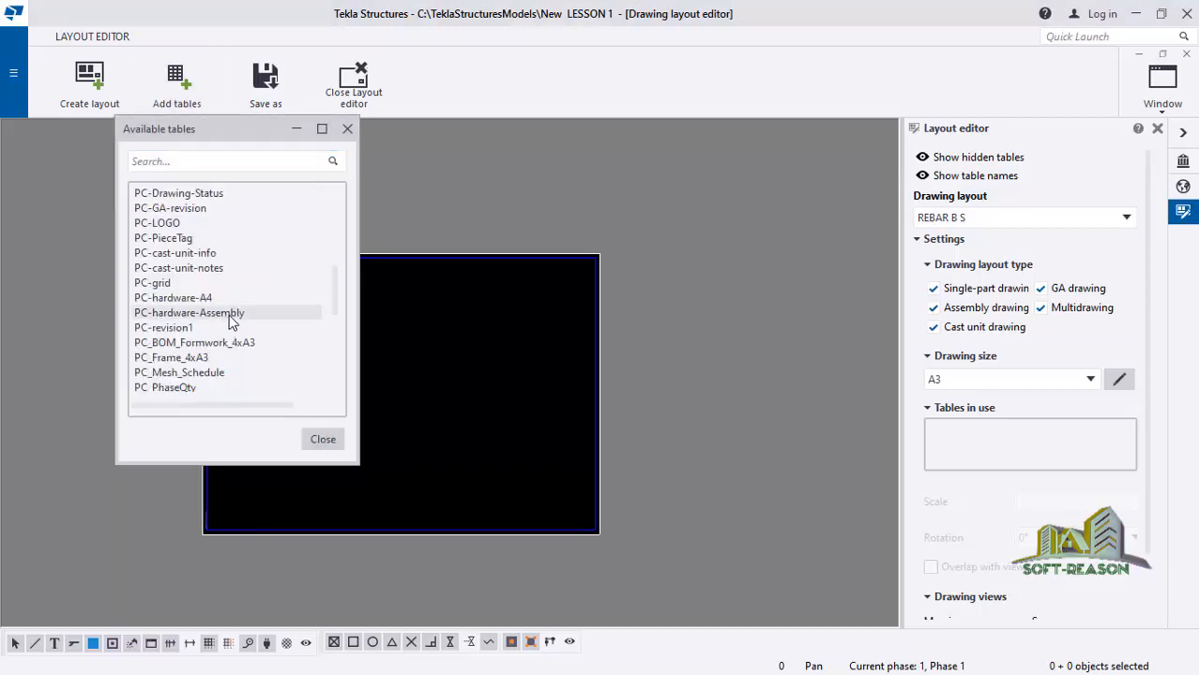
scroll(224, 301, down, 1)
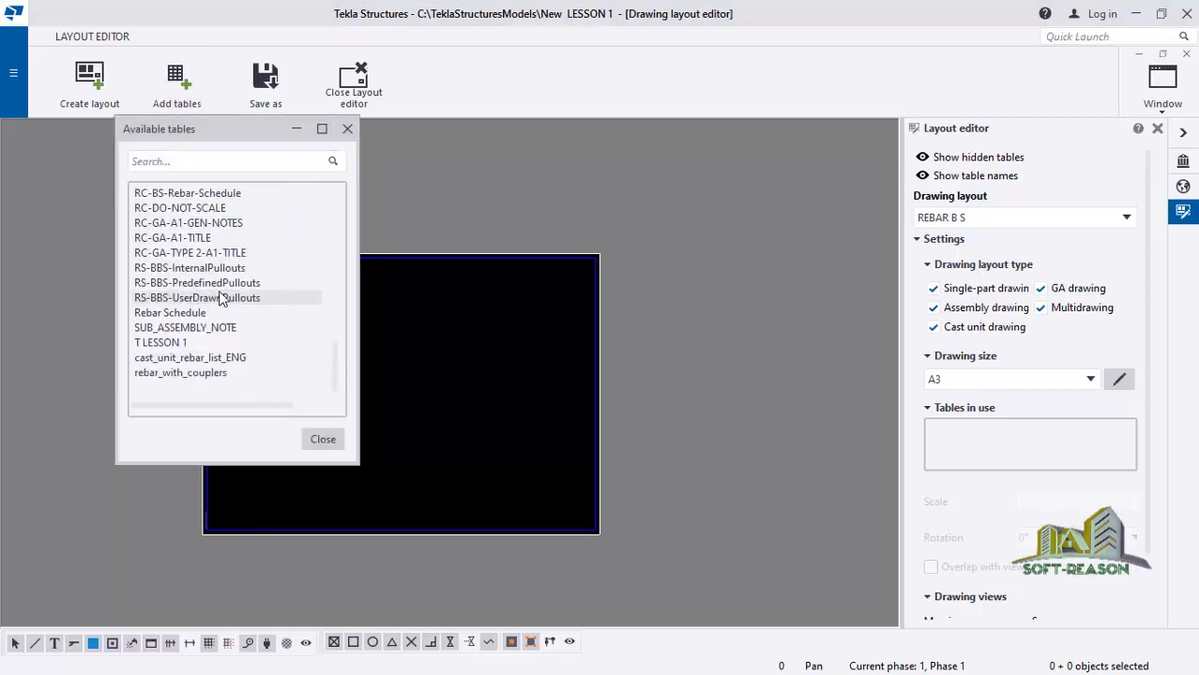
key(t)
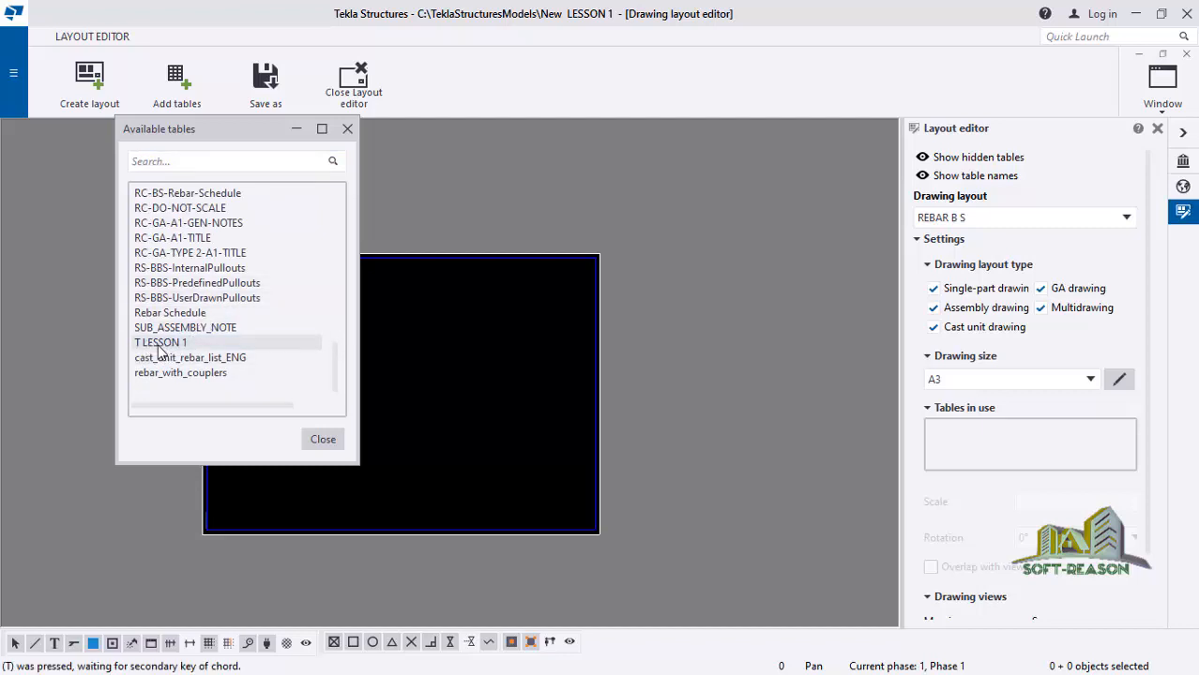
click(162, 344)
scroll(600, 257, up, 2)
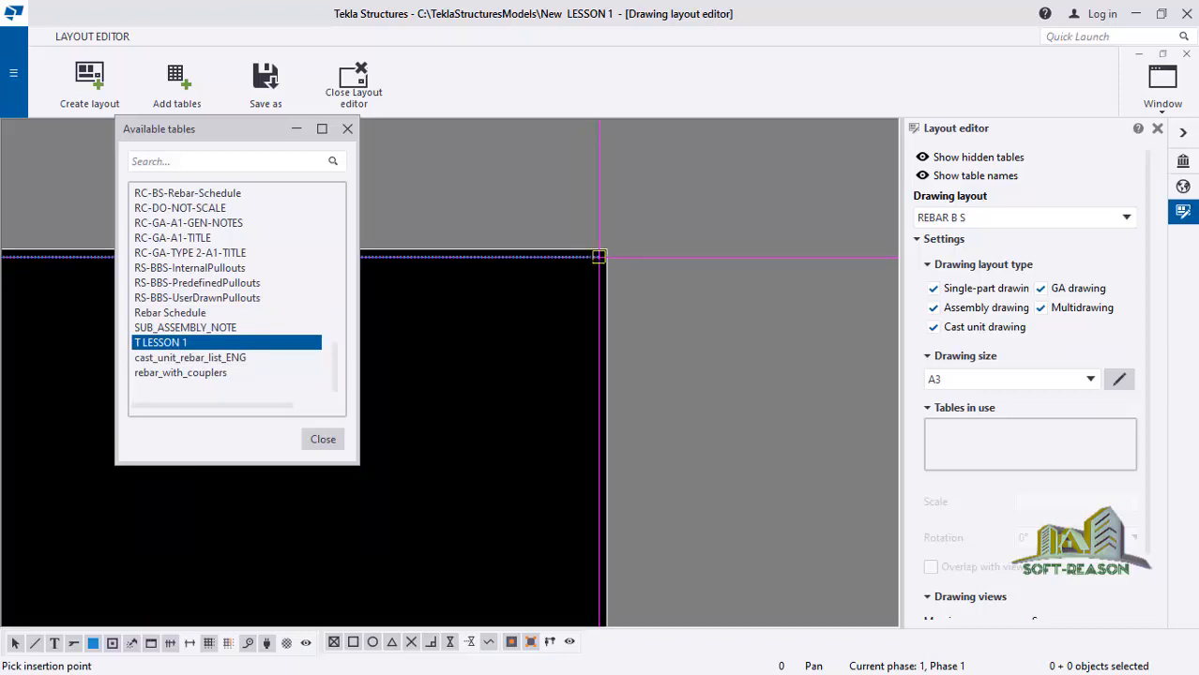
click(599, 256)
scroll(480, 287, up, 2)
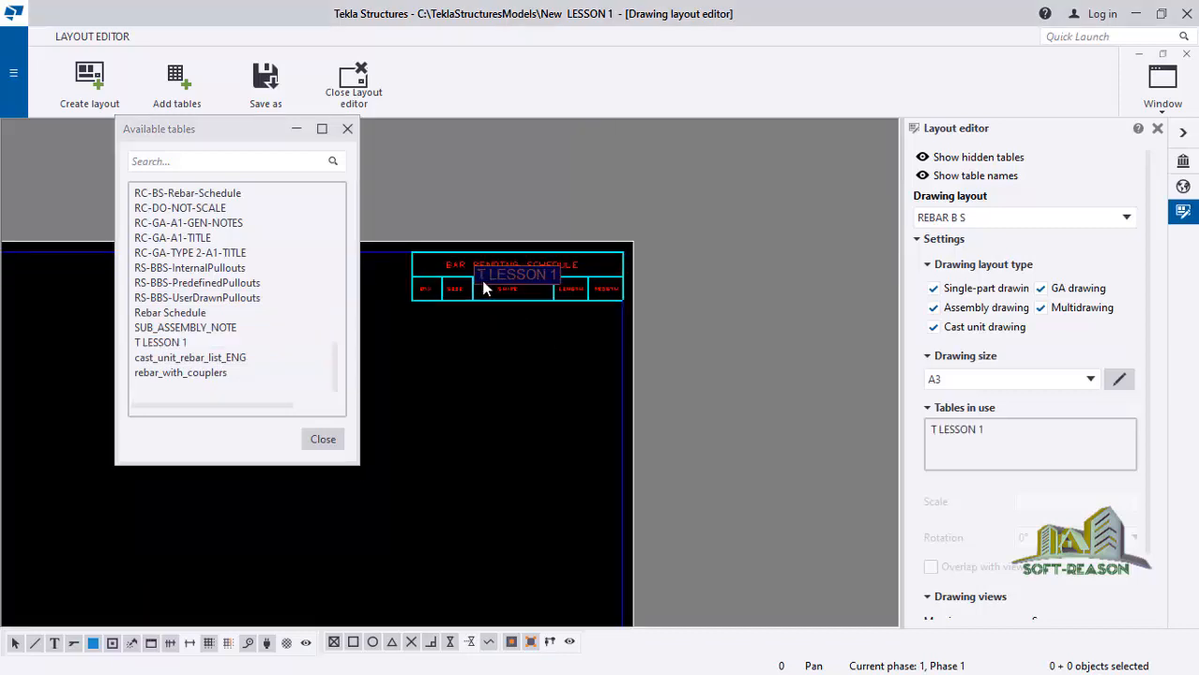
Step: Save the drawing layout as REBAR B S with the A3 size and exit the layout editor
click(323, 441)
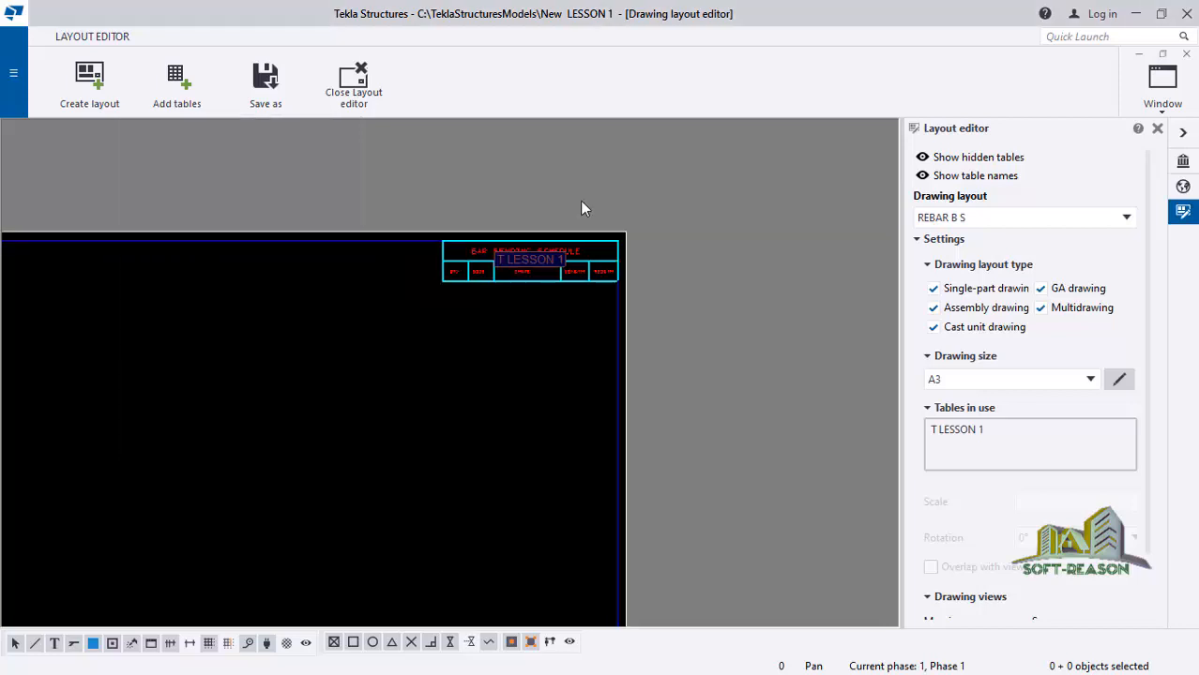
scroll(580, 200, down, 2)
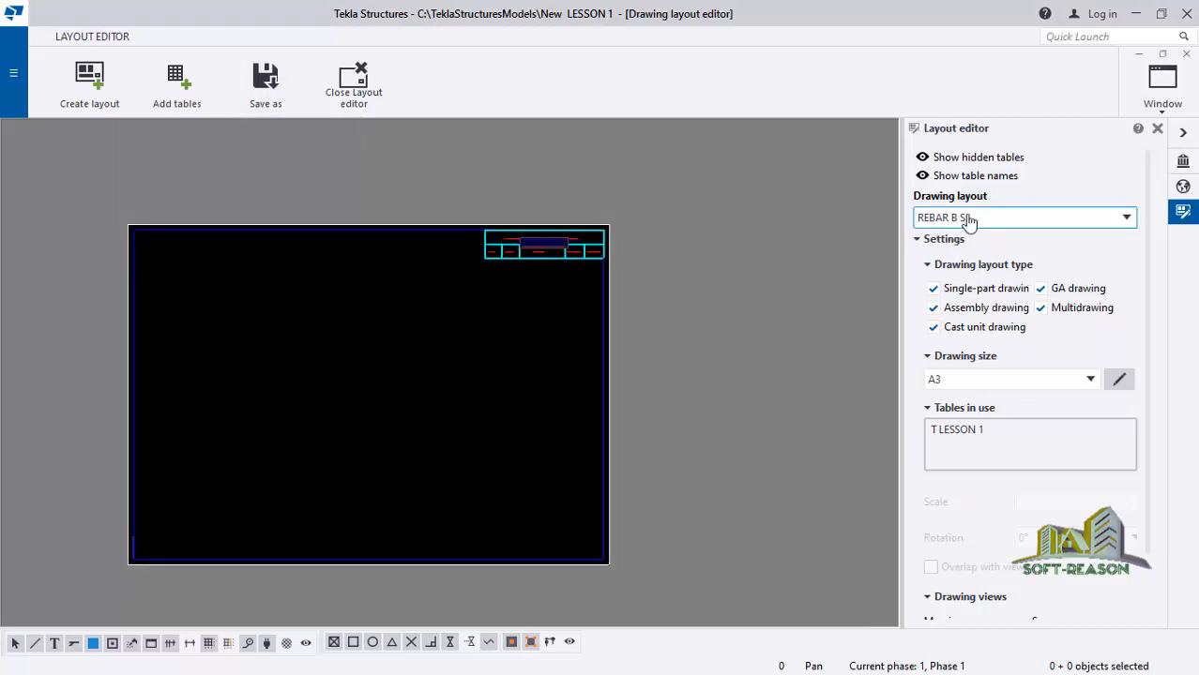
click(273, 103)
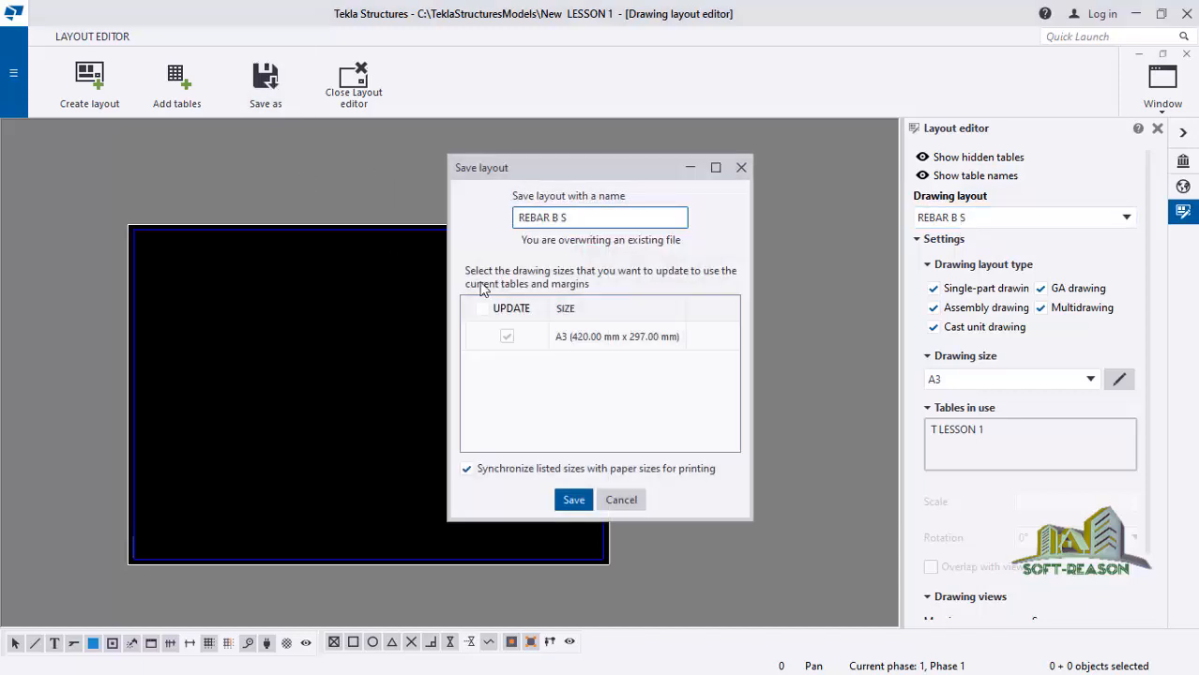
click(572, 499)
click(349, 83)
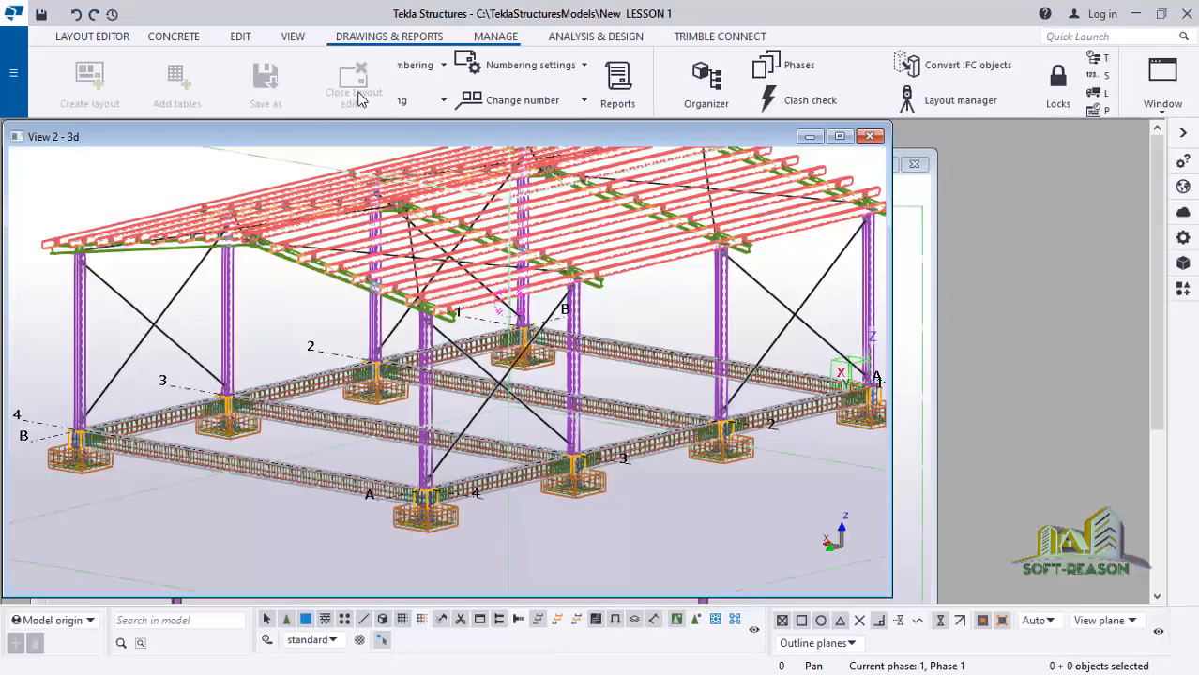
Step: Open the cast unit drawing properties and choose the Rebar_Schedule settings
scroll(302, 479, down, 3)
scroll(354, 461, up, 1)
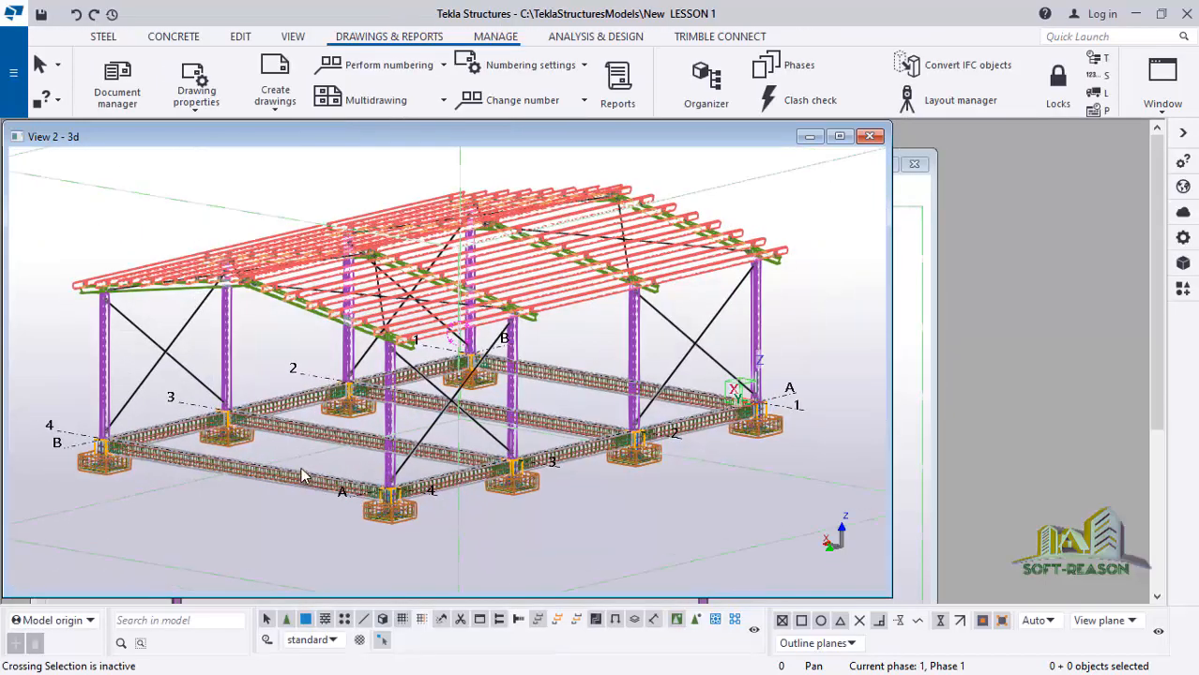
scroll(358, 422, down, 1)
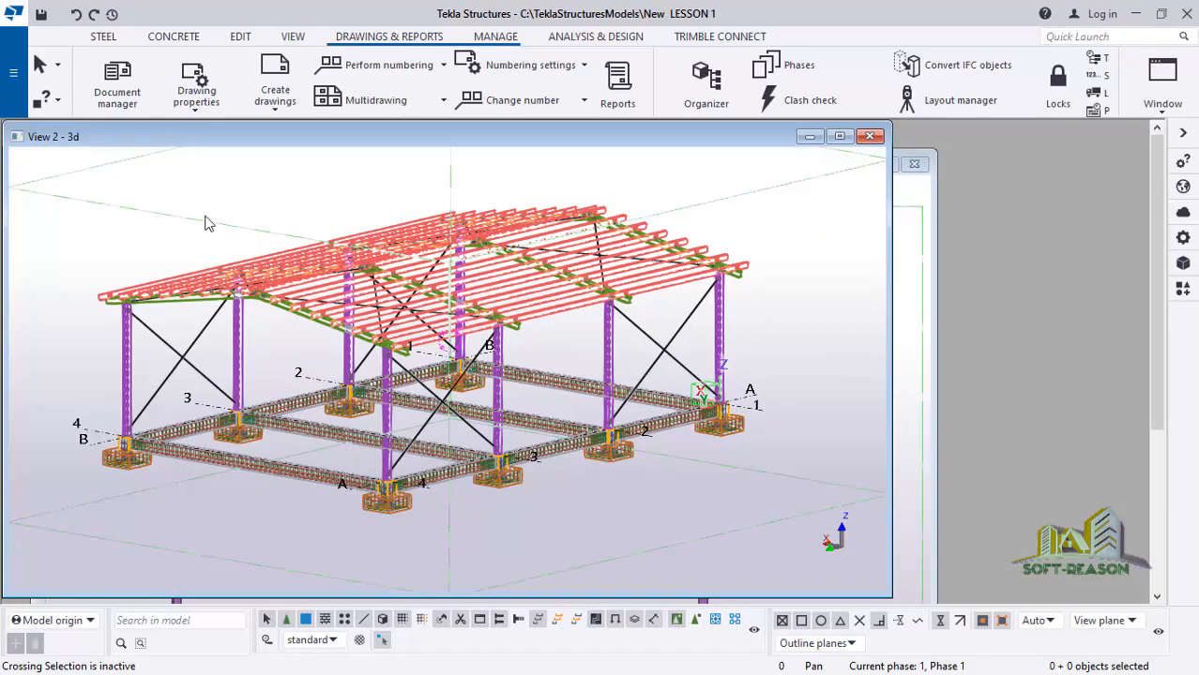
scroll(364, 542, up, 1)
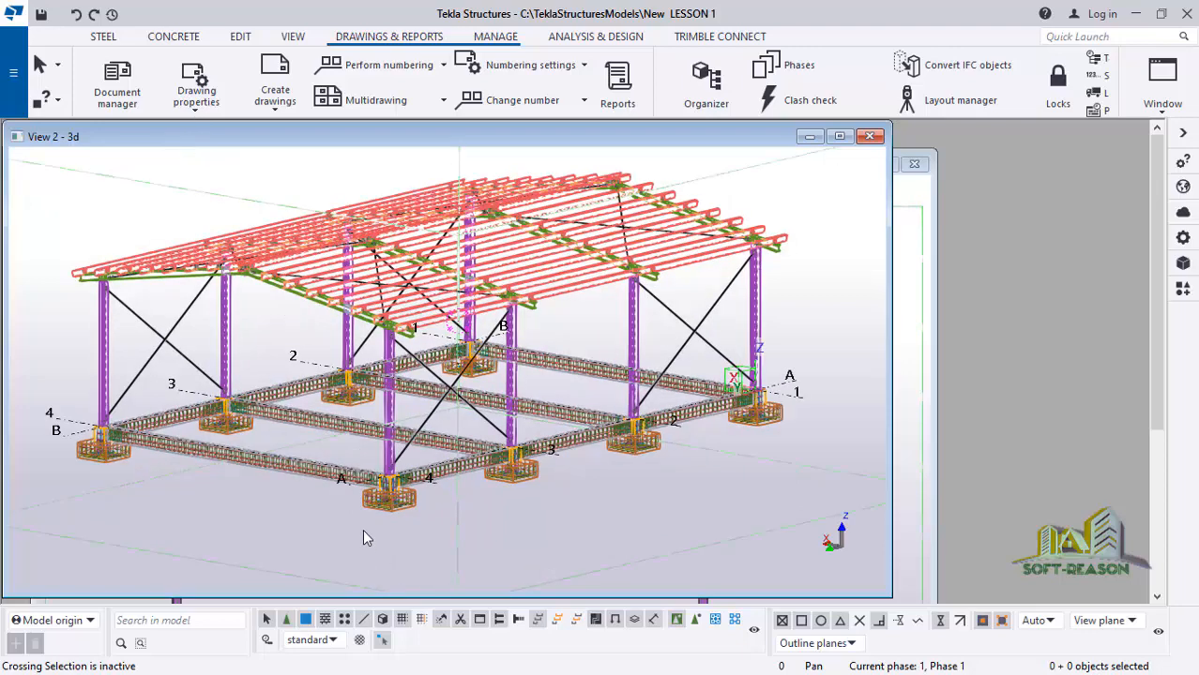
scroll(378, 531, up, 1)
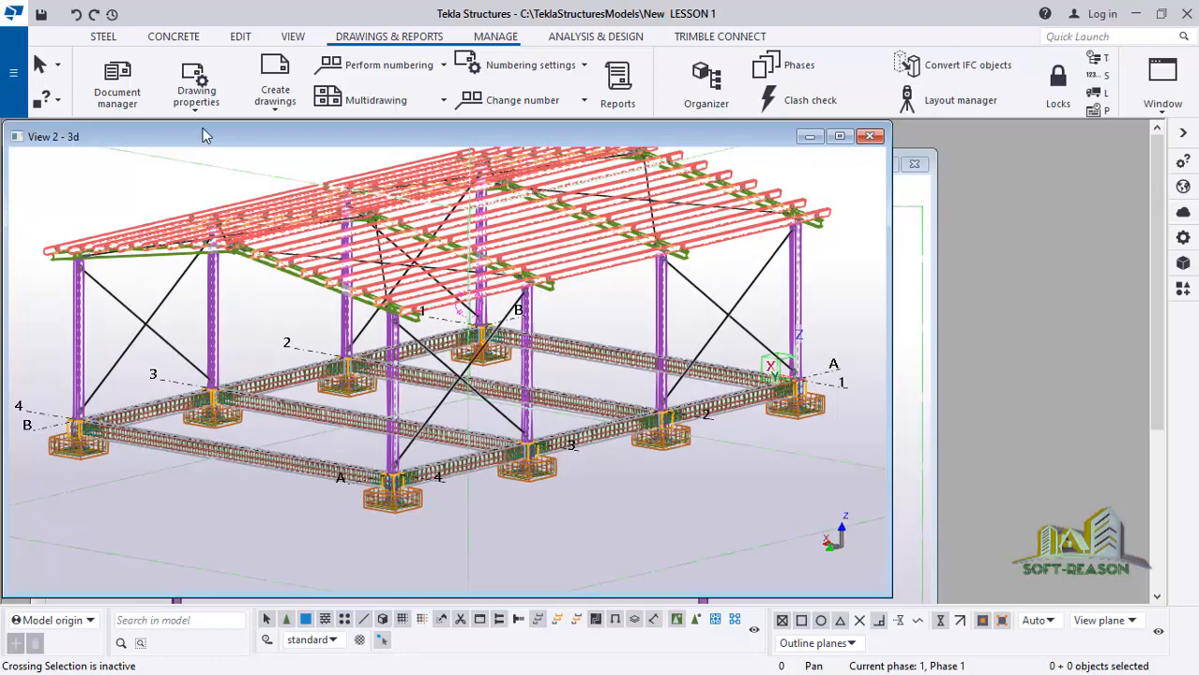
click(200, 109)
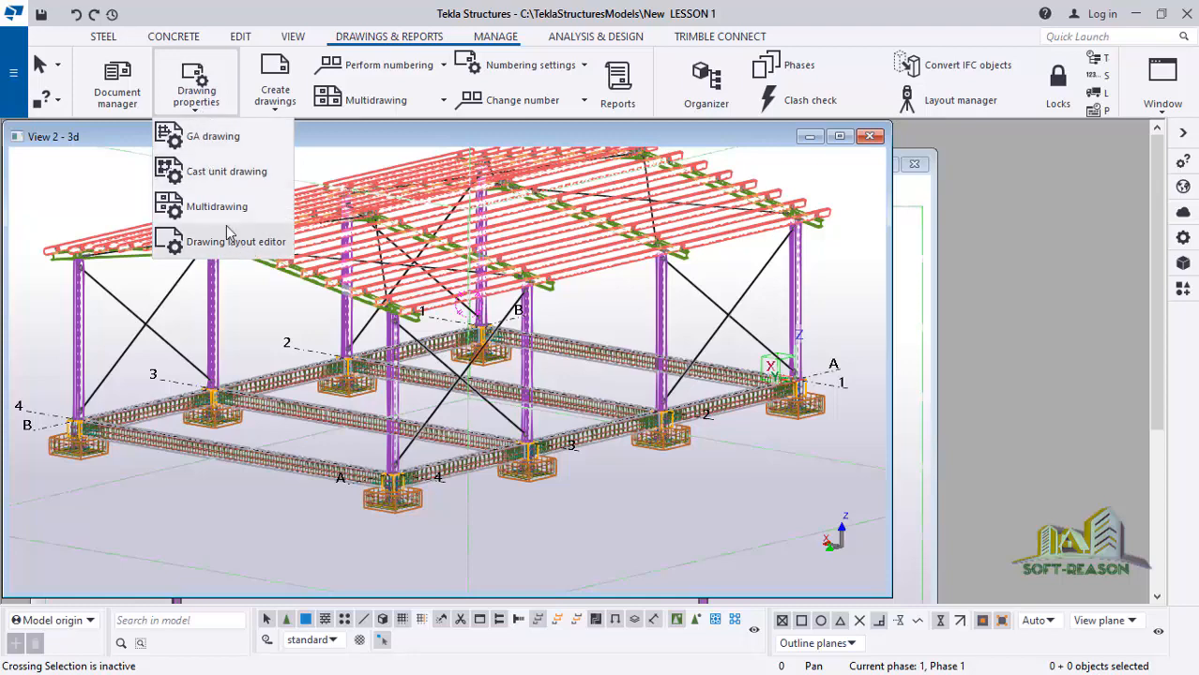
click(213, 178)
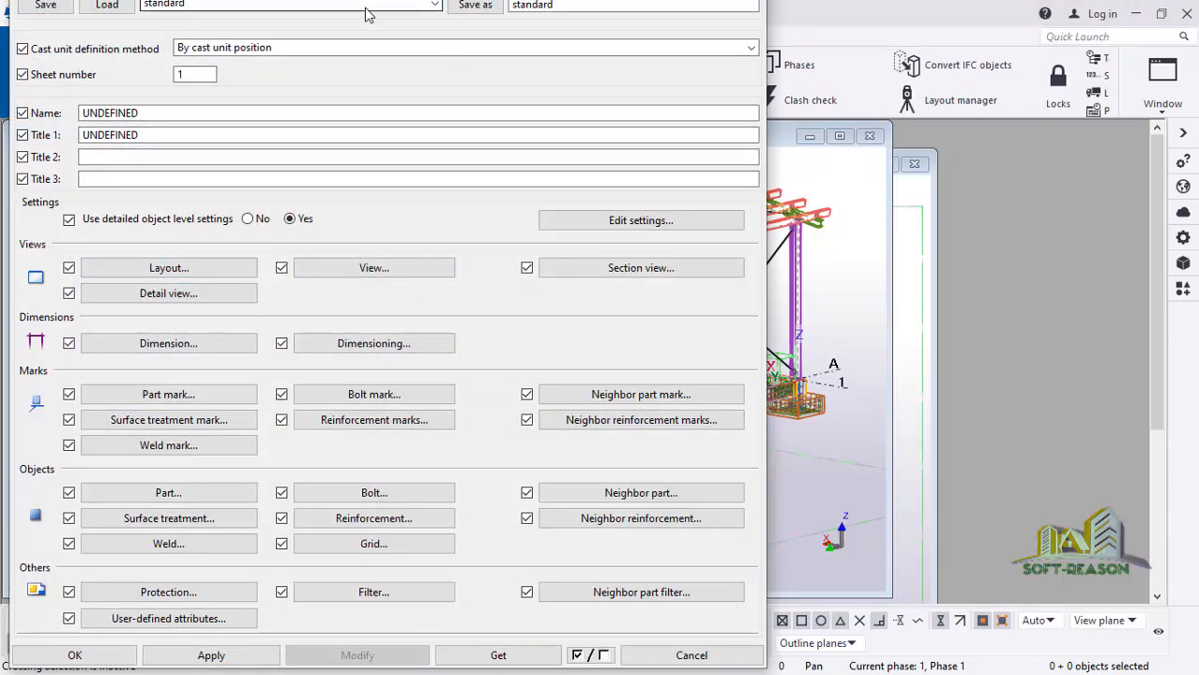
click(221, 6)
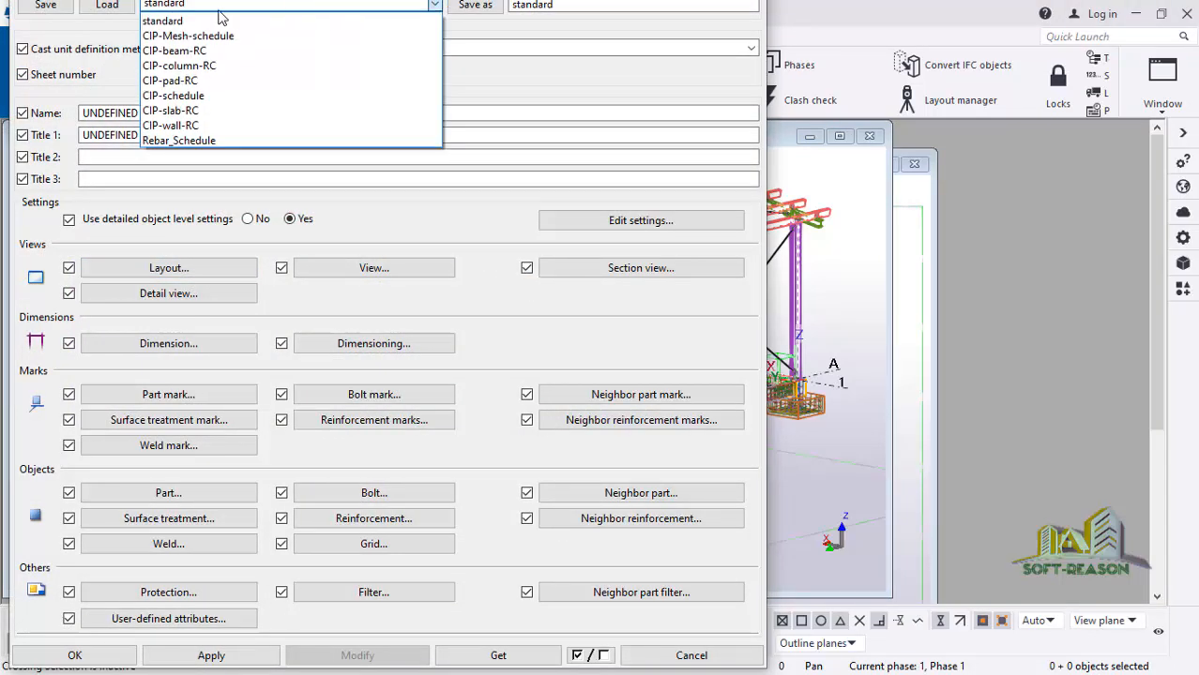
click(205, 142)
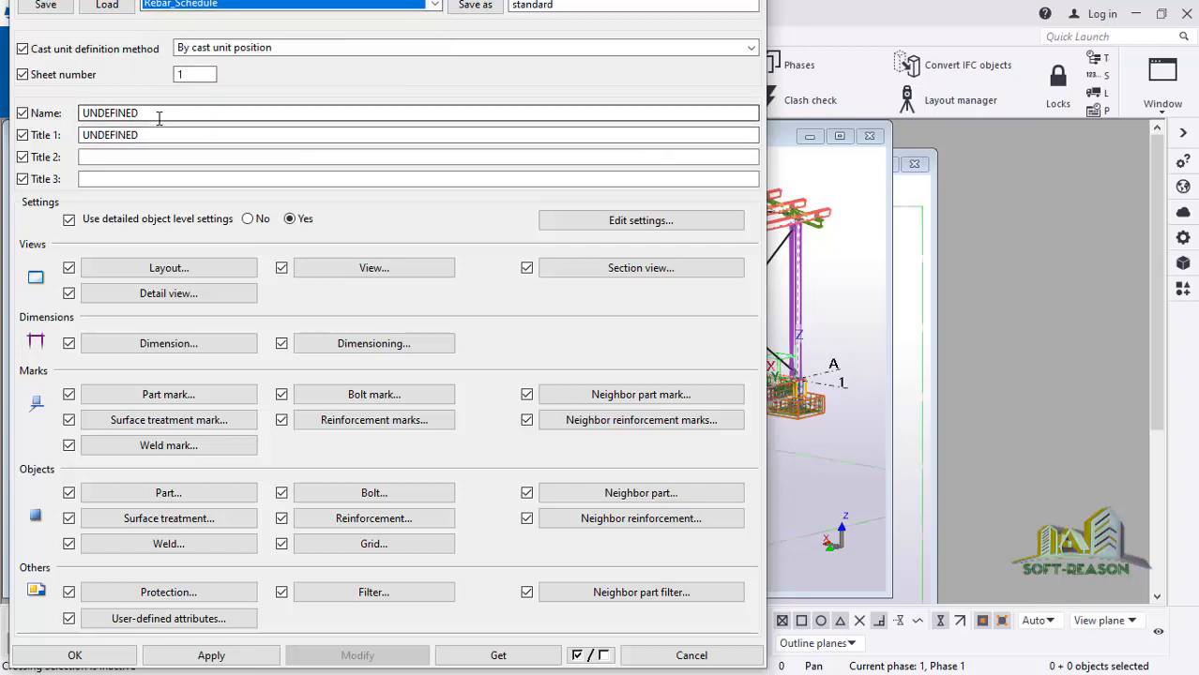
Step: Set the cast unit drawing's name to BAR B SCHEDULE
drag(155, 114, 81, 119)
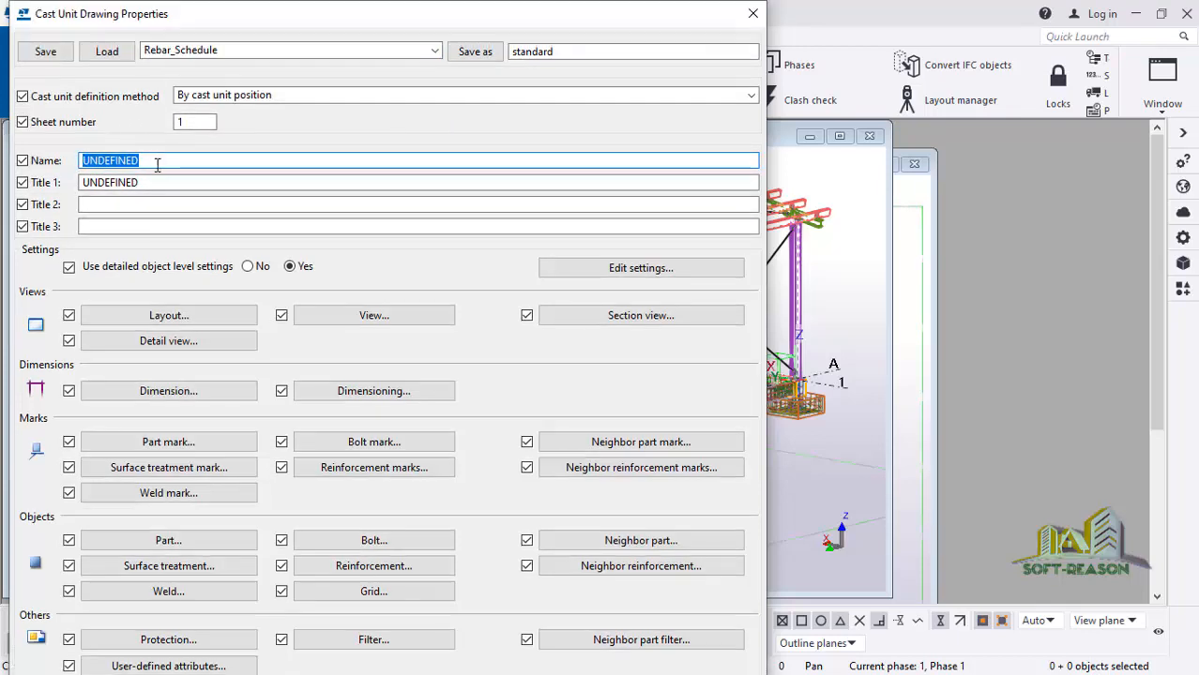
text(BAR)
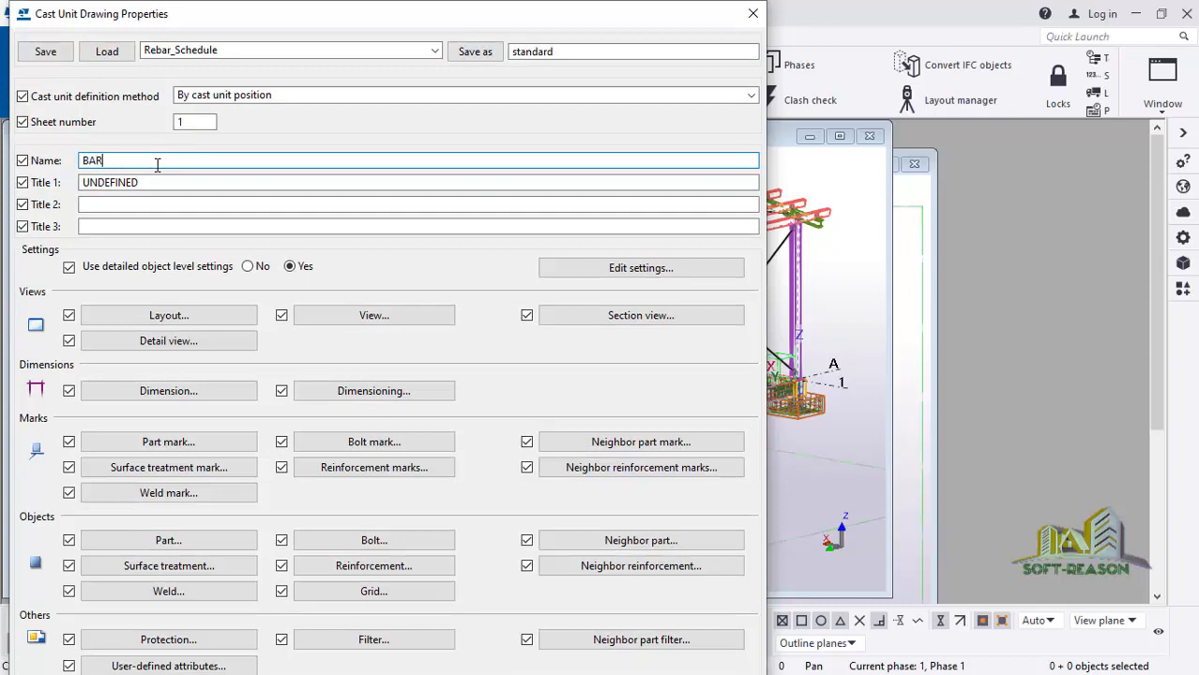
text( B )
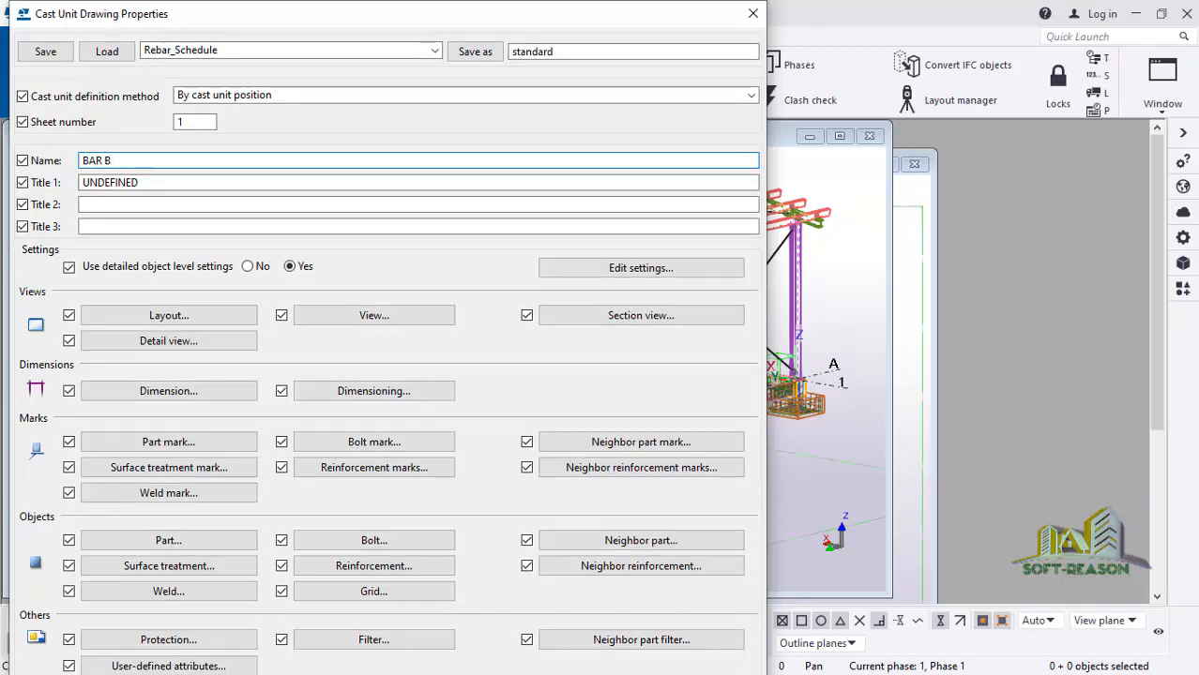
text(SCHEDULE)
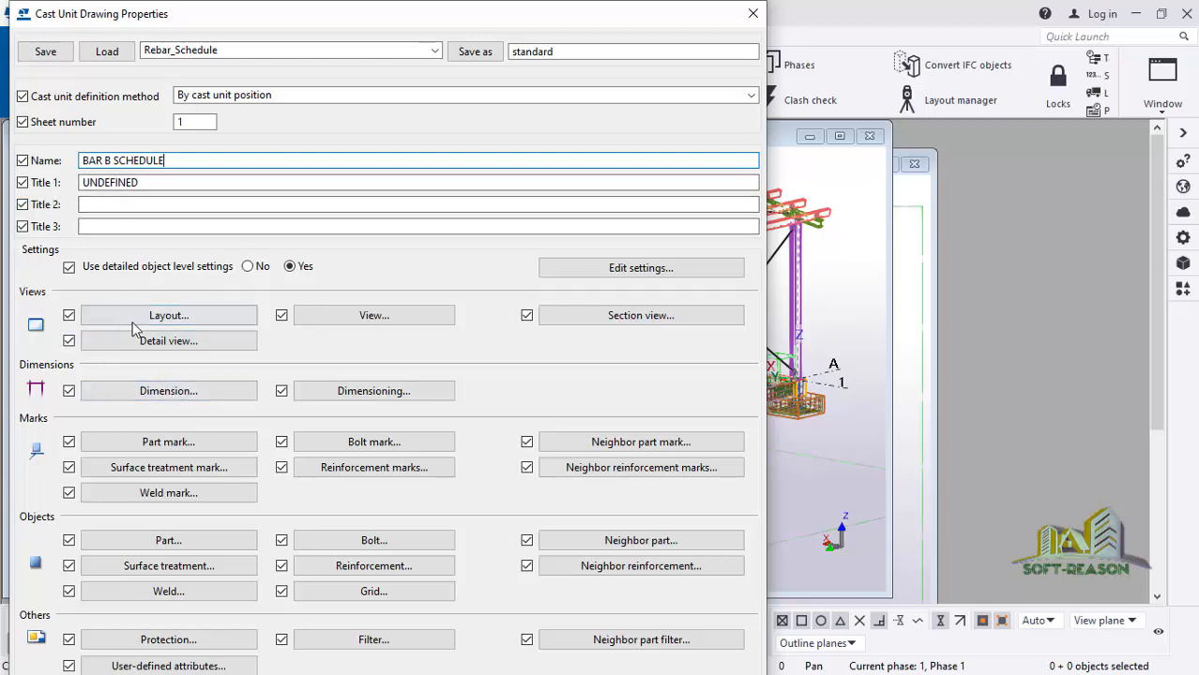
Step: Assign the REBAR B S layout in the cast unit layout properties and apply it
click(164, 317)
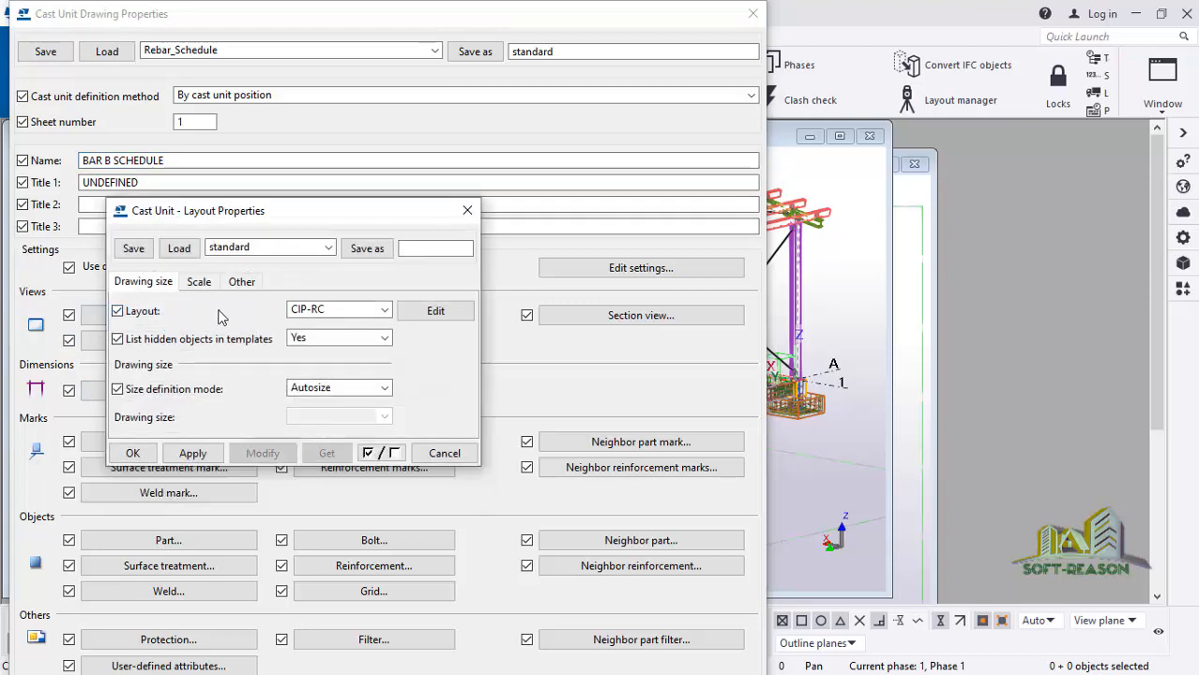
click(363, 315)
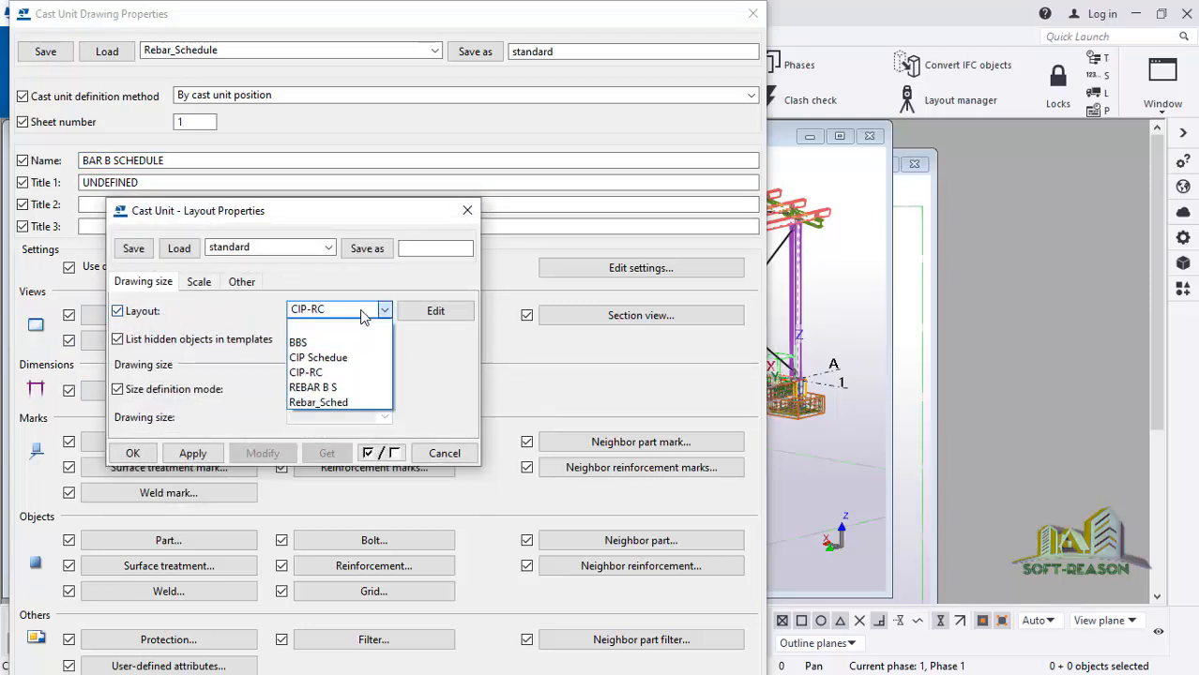
click(335, 388)
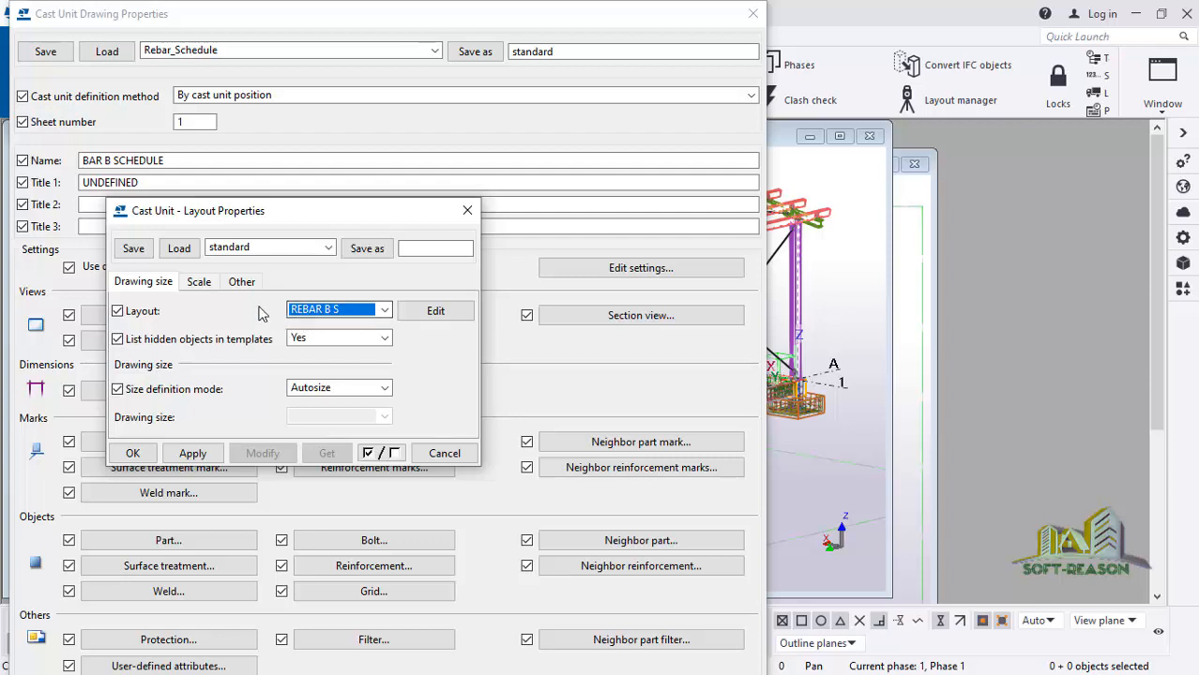
click(192, 454)
click(137, 455)
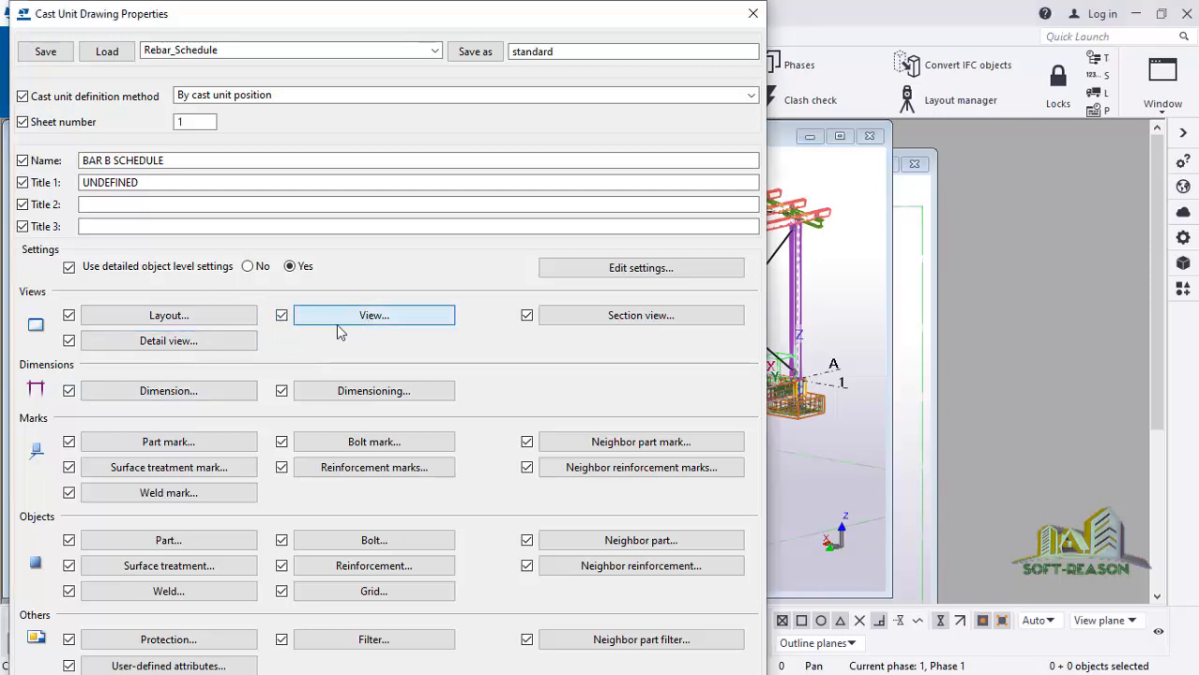
Step: Accept the cast unit view properties, and save and apply the drawing properties with Rebar_Schedule selected
click(366, 317)
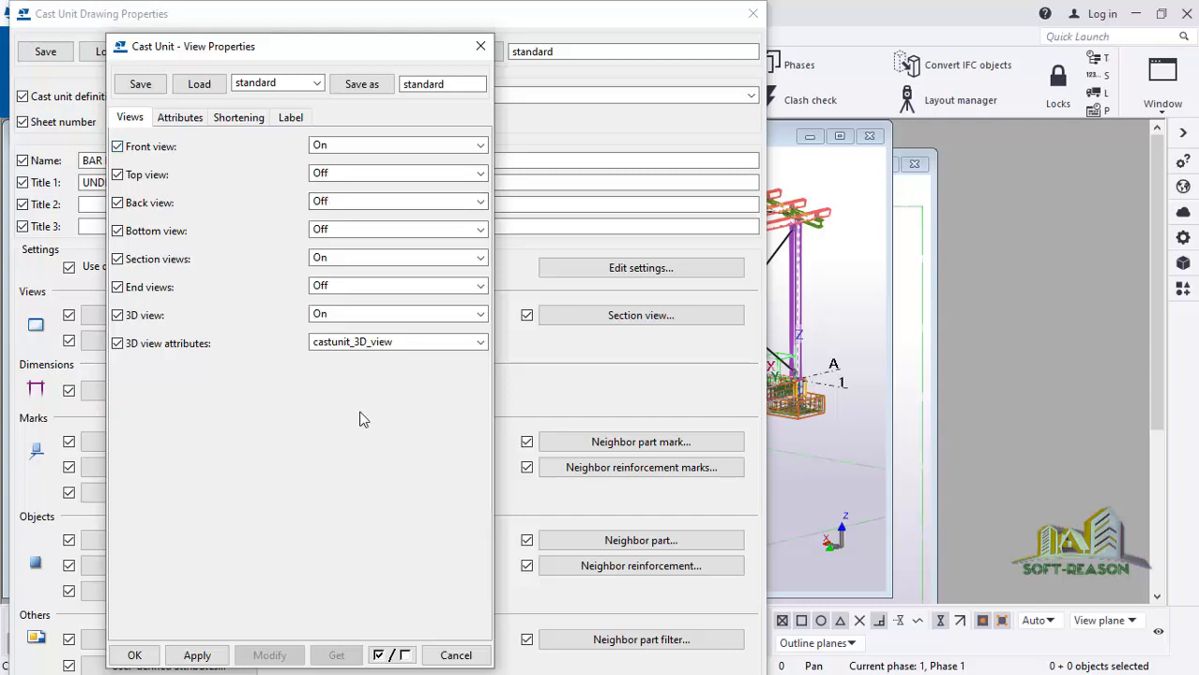
click(135, 655)
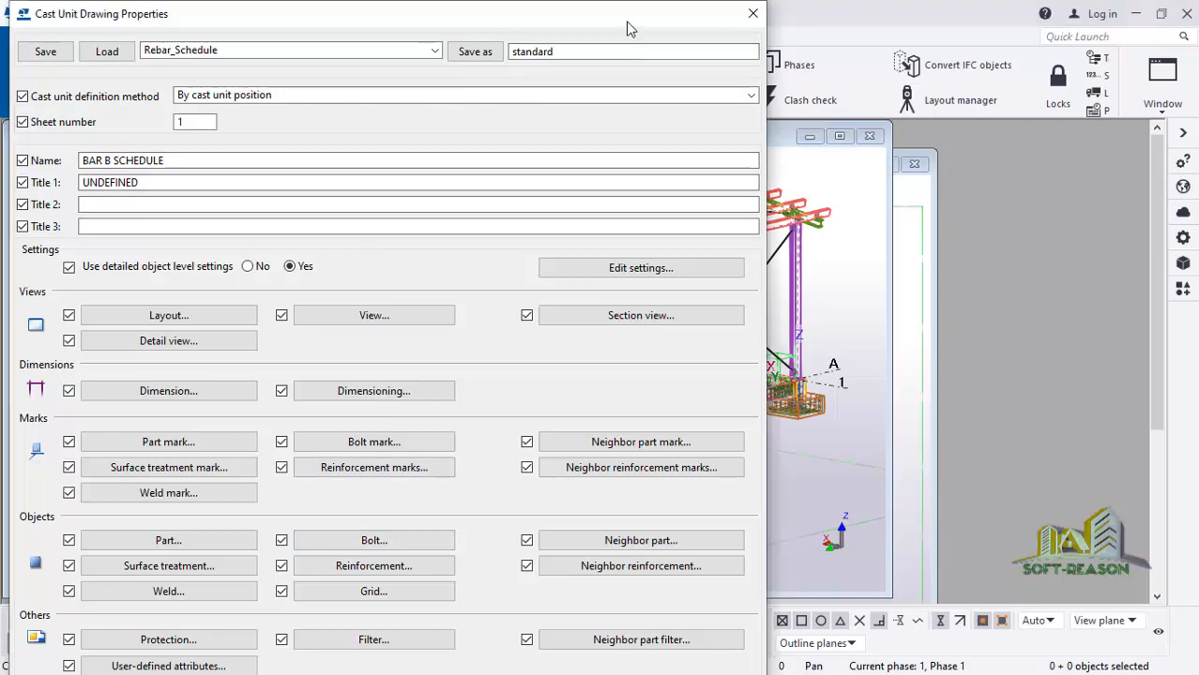
mouse_move(628, 29)
mouse_down()
mouse_move(632, 8)
mouse_move(629, 29)
mouse_up()
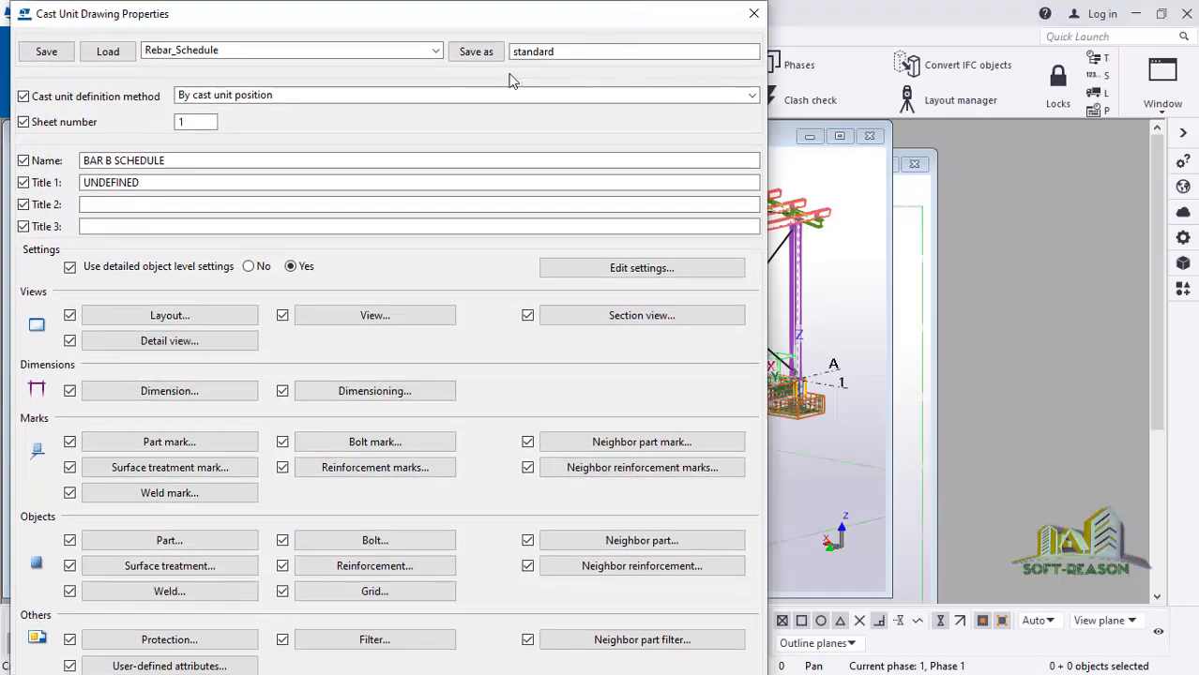
click(48, 53)
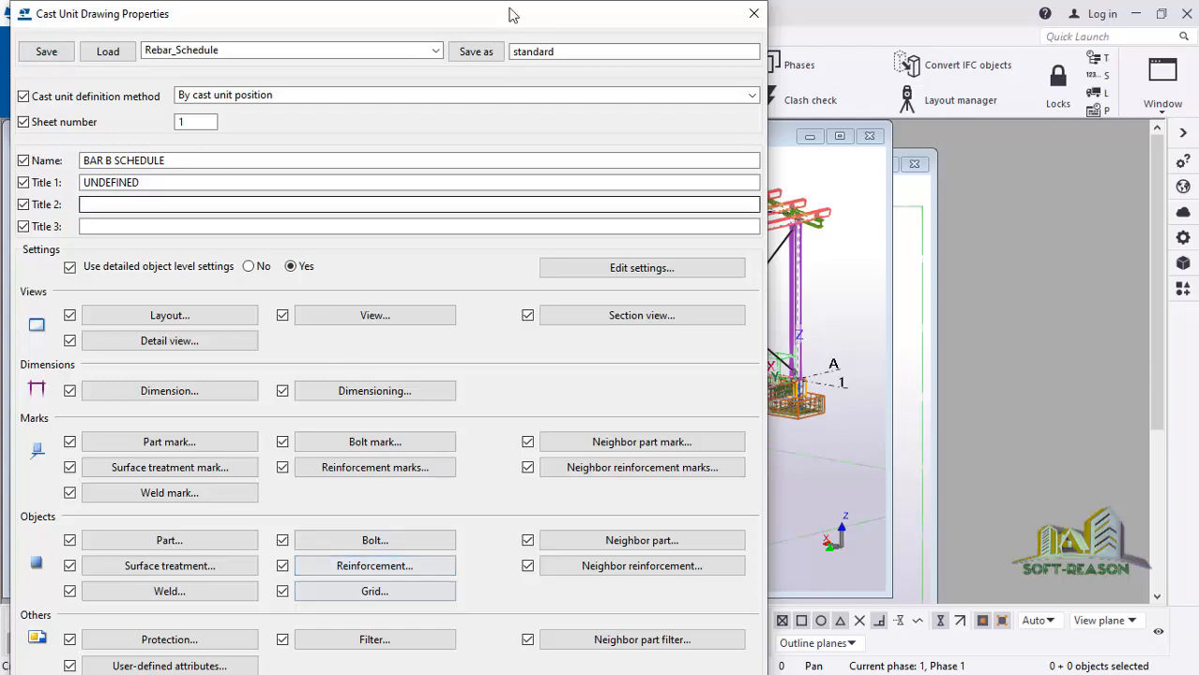
drag(501, 18, 504, 1)
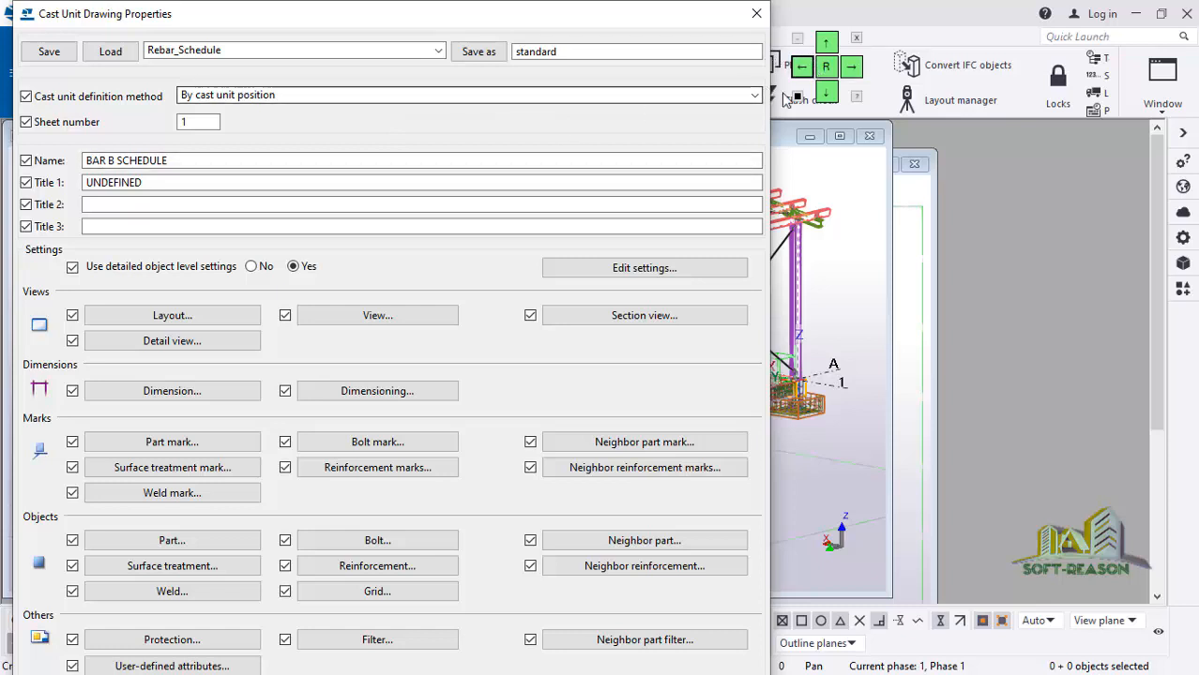
click(56, 52)
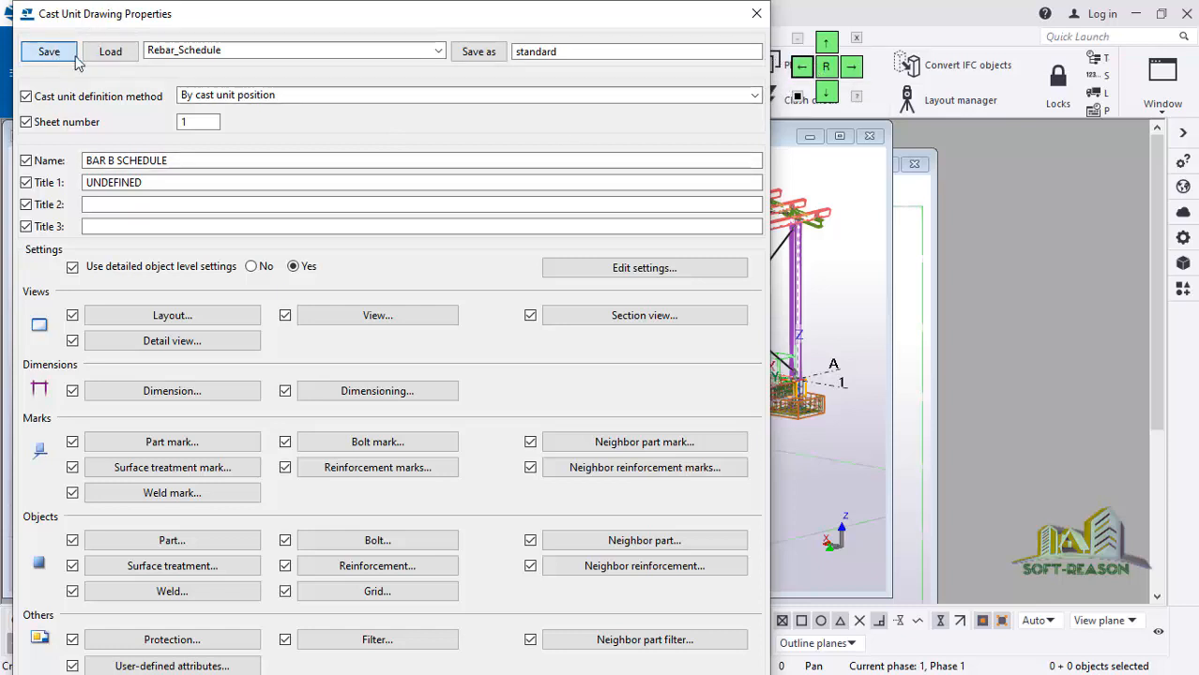
click(825, 43)
click(825, 42)
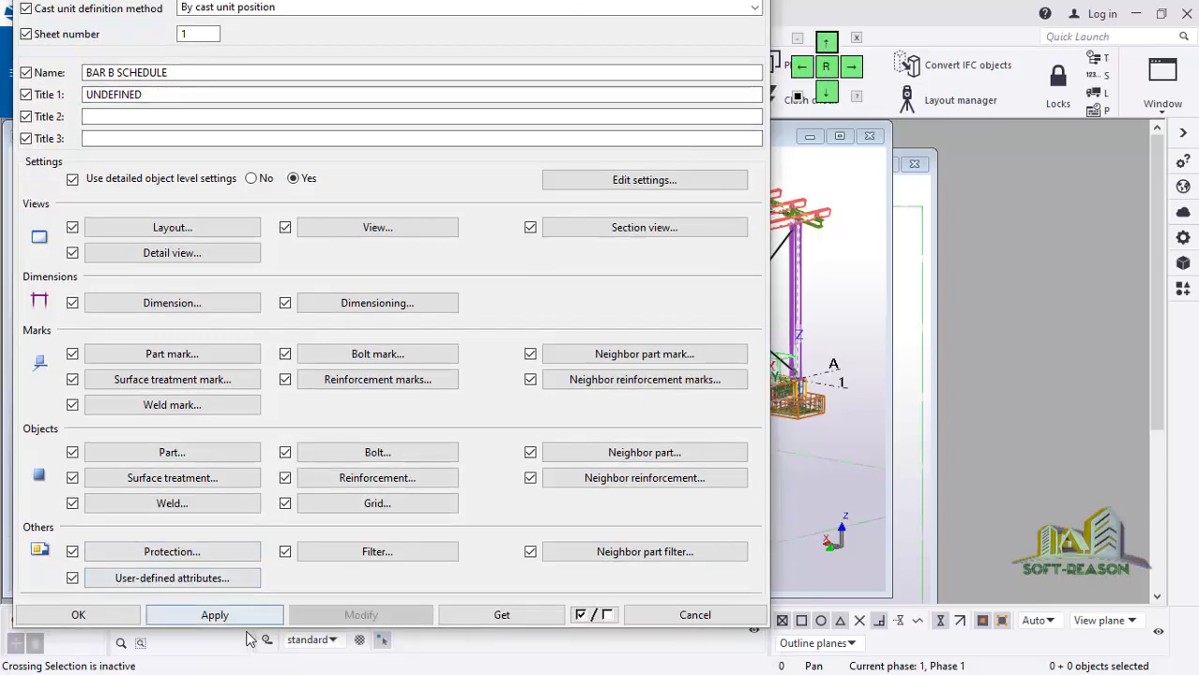
click(216, 617)
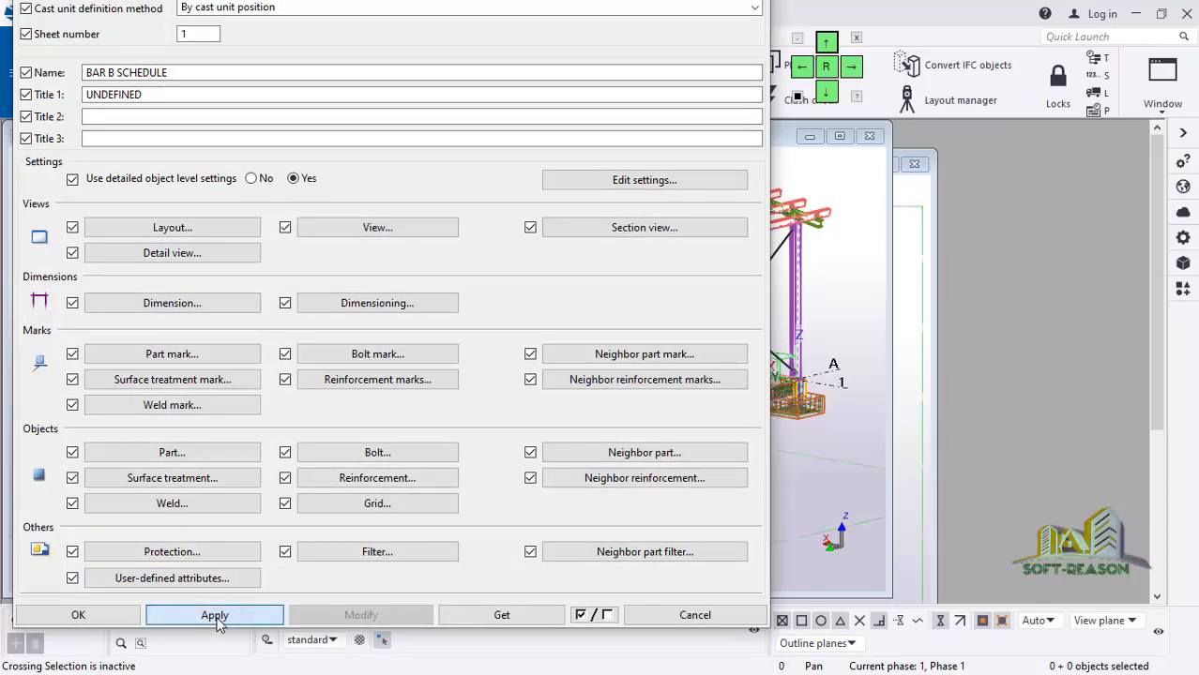
click(78, 616)
Step: Show the parts in the 3D view as rendered solids around the pad footings
scroll(402, 511, down, 5)
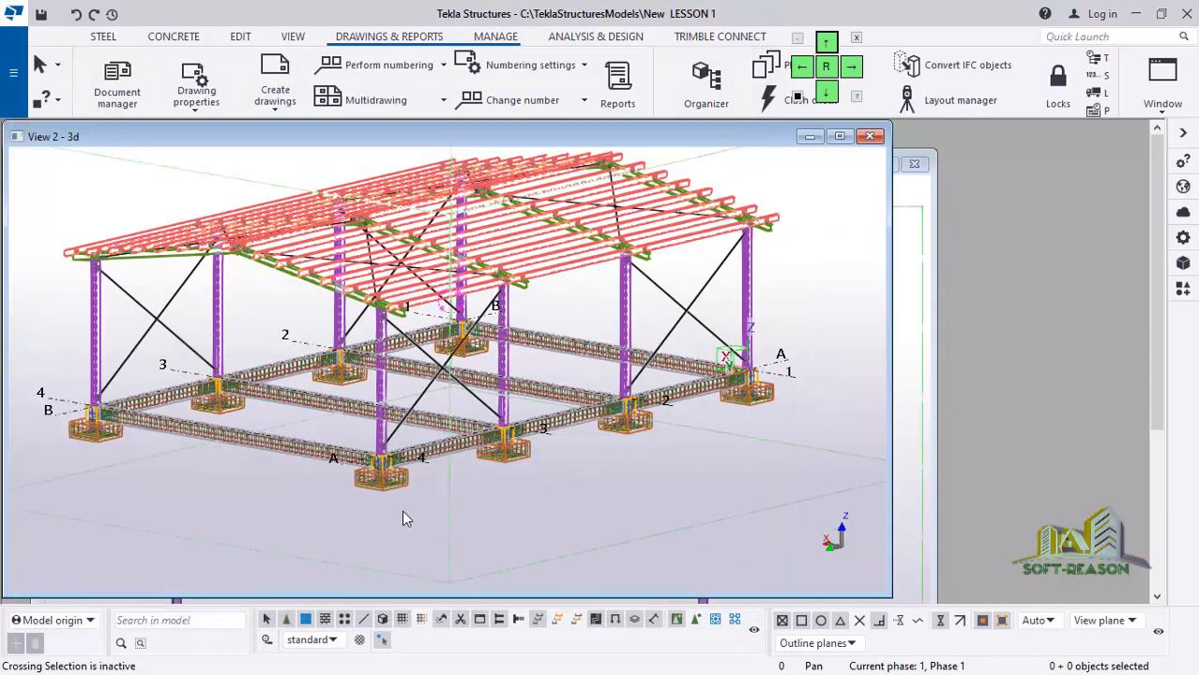
scroll(455, 522, up, 3)
click(540, 523)
scroll(525, 518, down, 2)
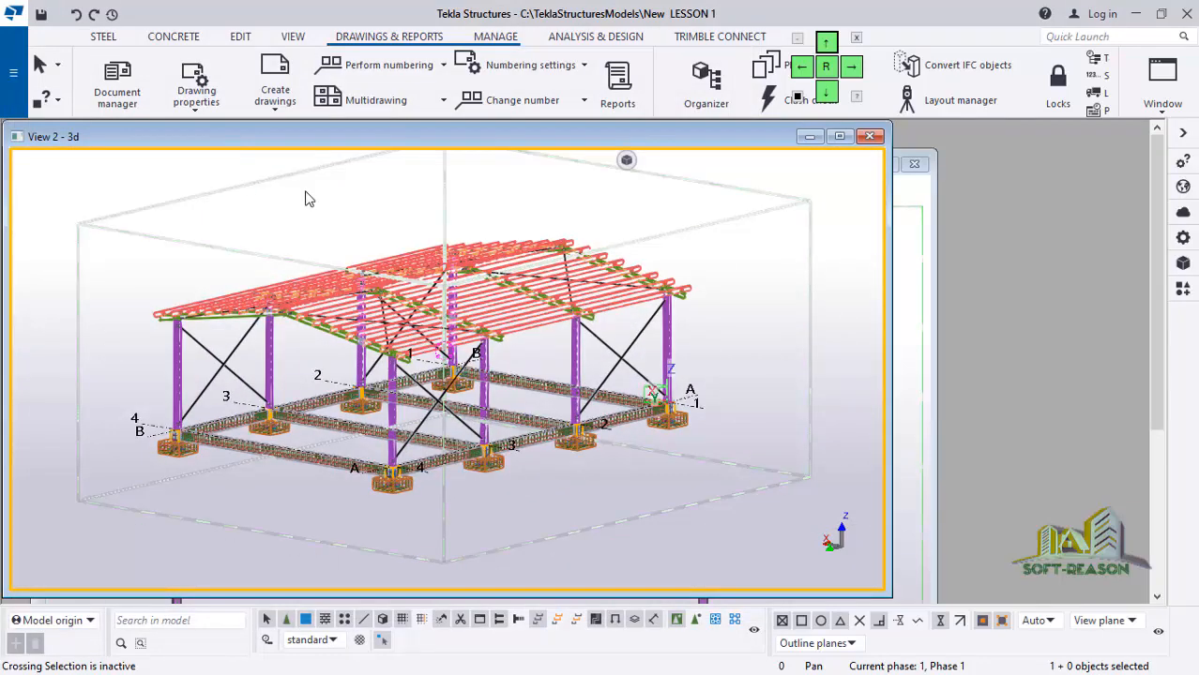
scroll(577, 539, up, 6)
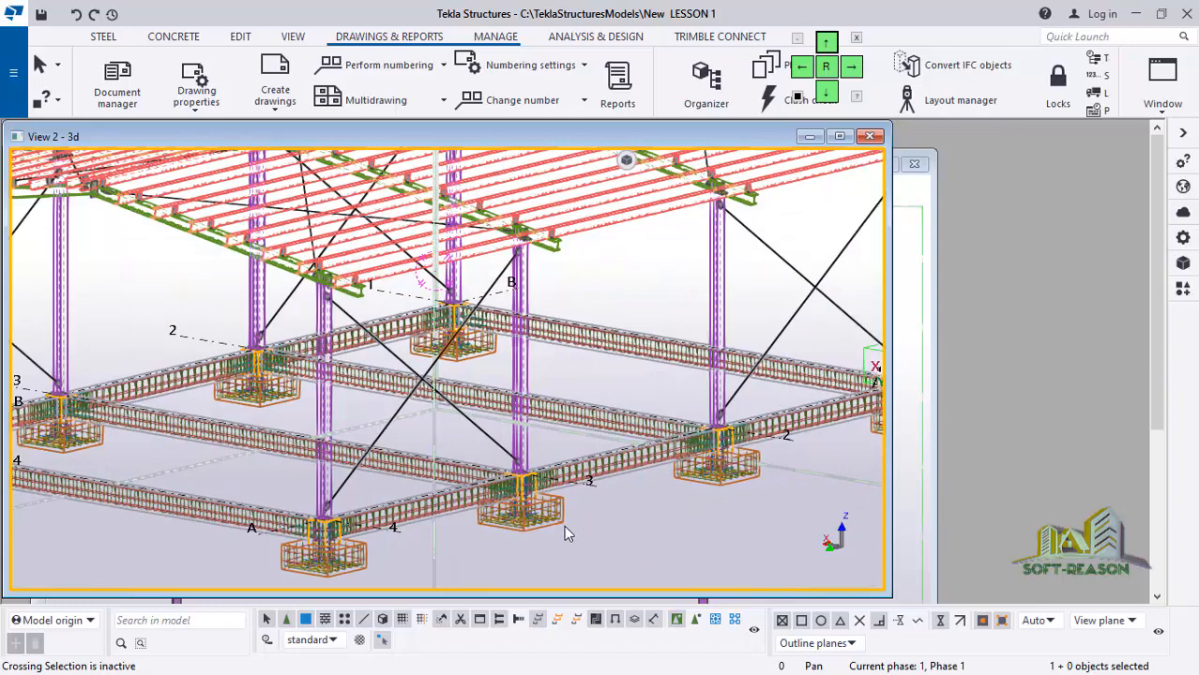
scroll(554, 516, up, 3)
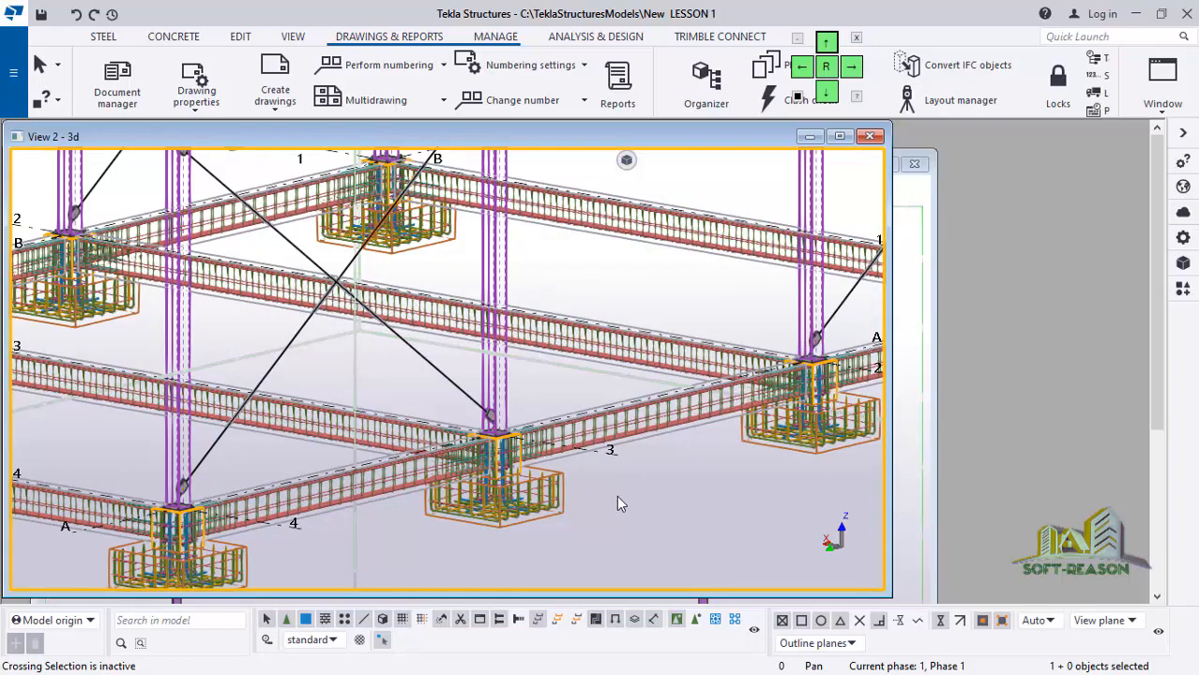
key(ctrl+4)
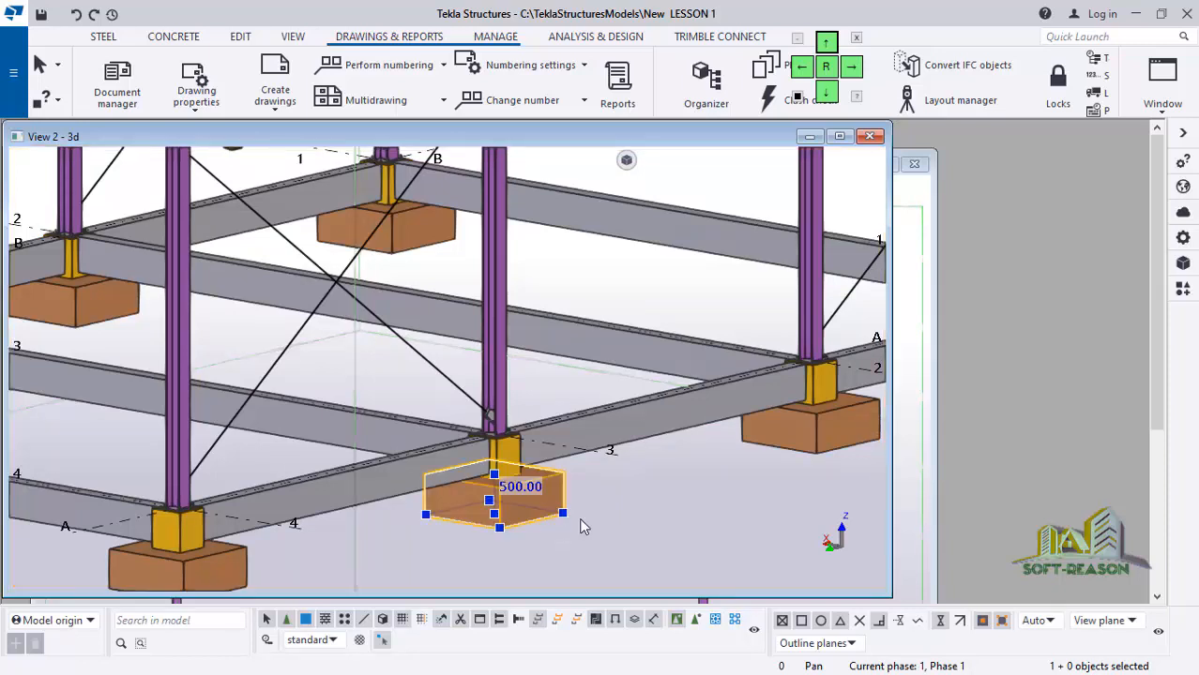
Step: Select the pad footing at grid A/3 and run numbering for modified objects
click(613, 509)
click(565, 483)
click(445, 65)
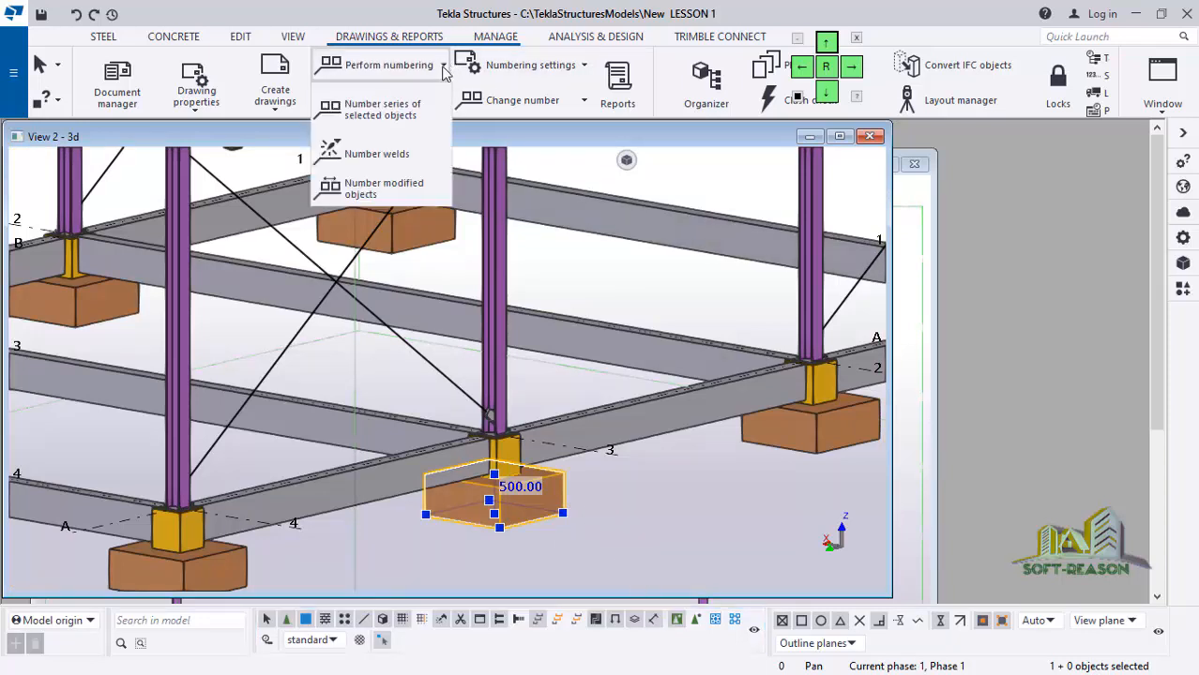
click(377, 190)
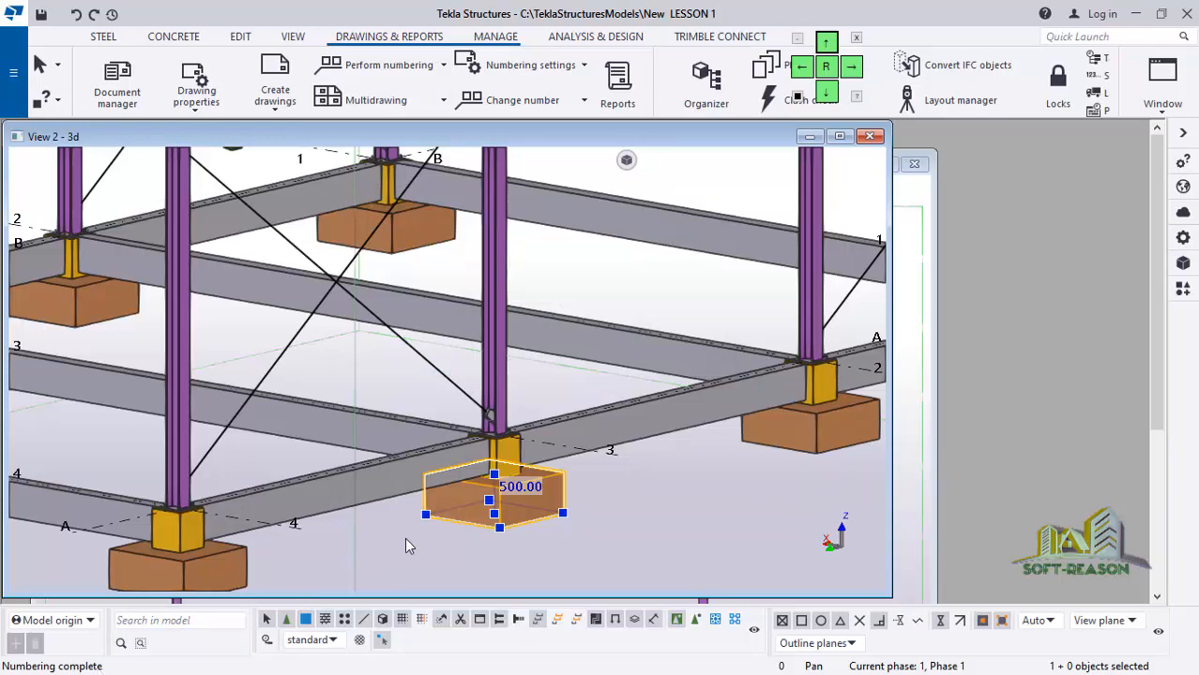
Step: Create a cast unit drawing of the selected pad footing at grid A/3 and clear the selection
right_click(555, 493)
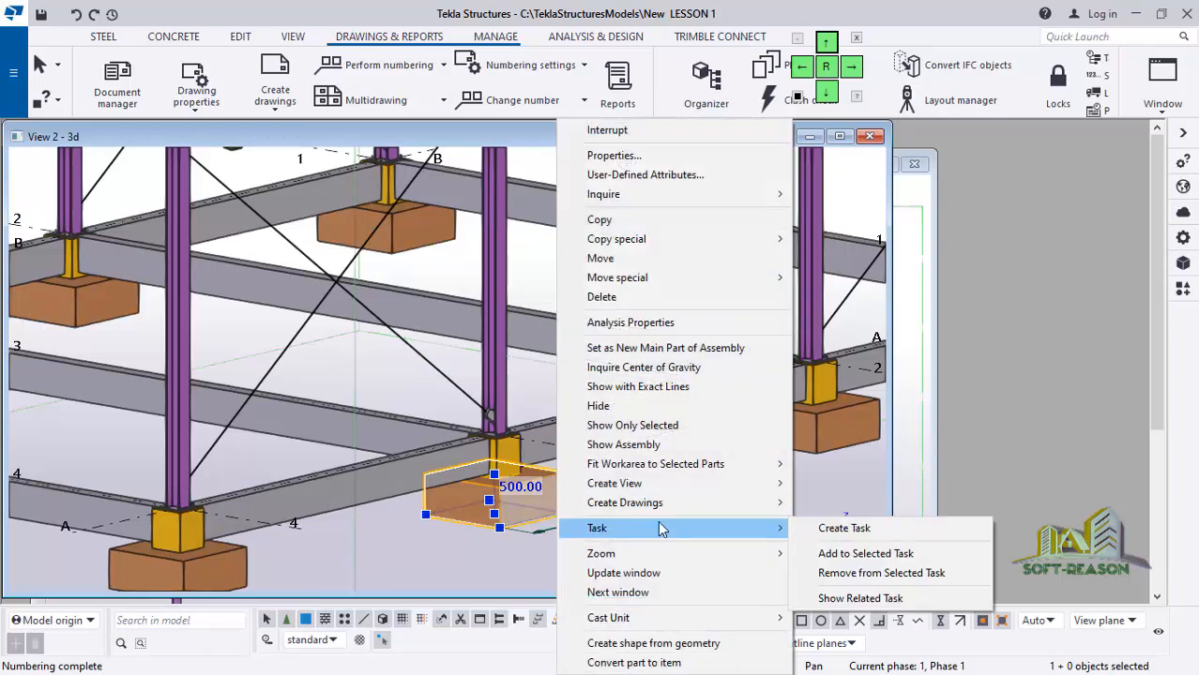
mouse_move(654, 504)
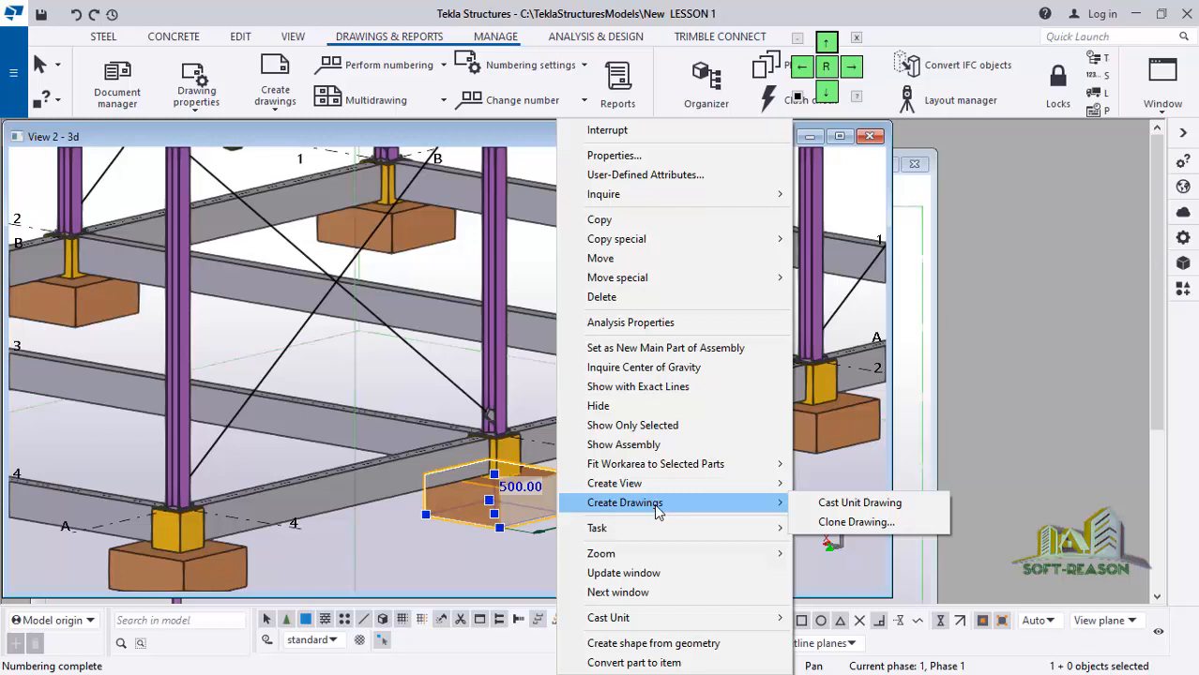
click(859, 504)
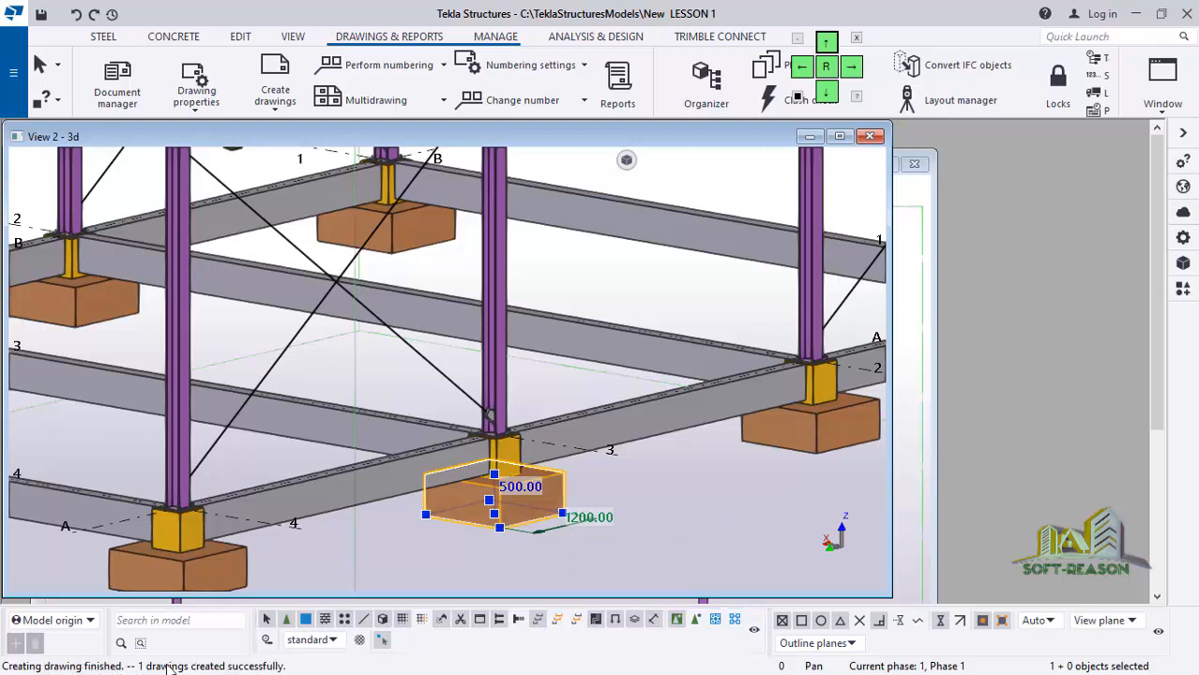
click(695, 502)
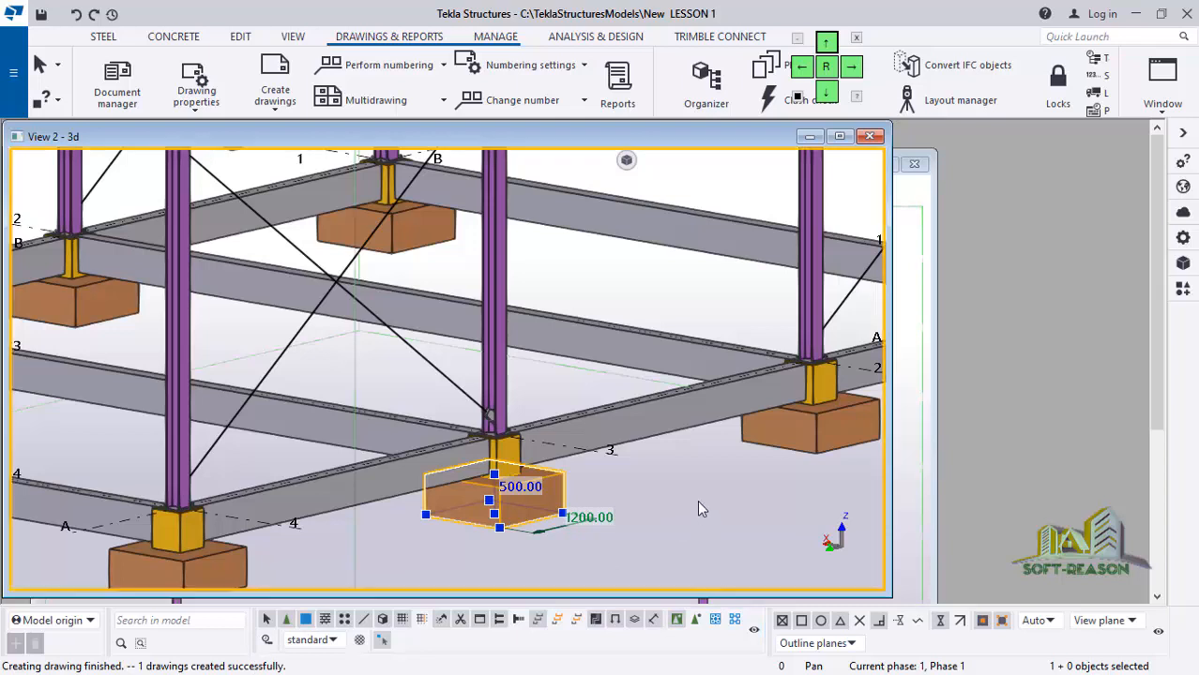
click(615, 483)
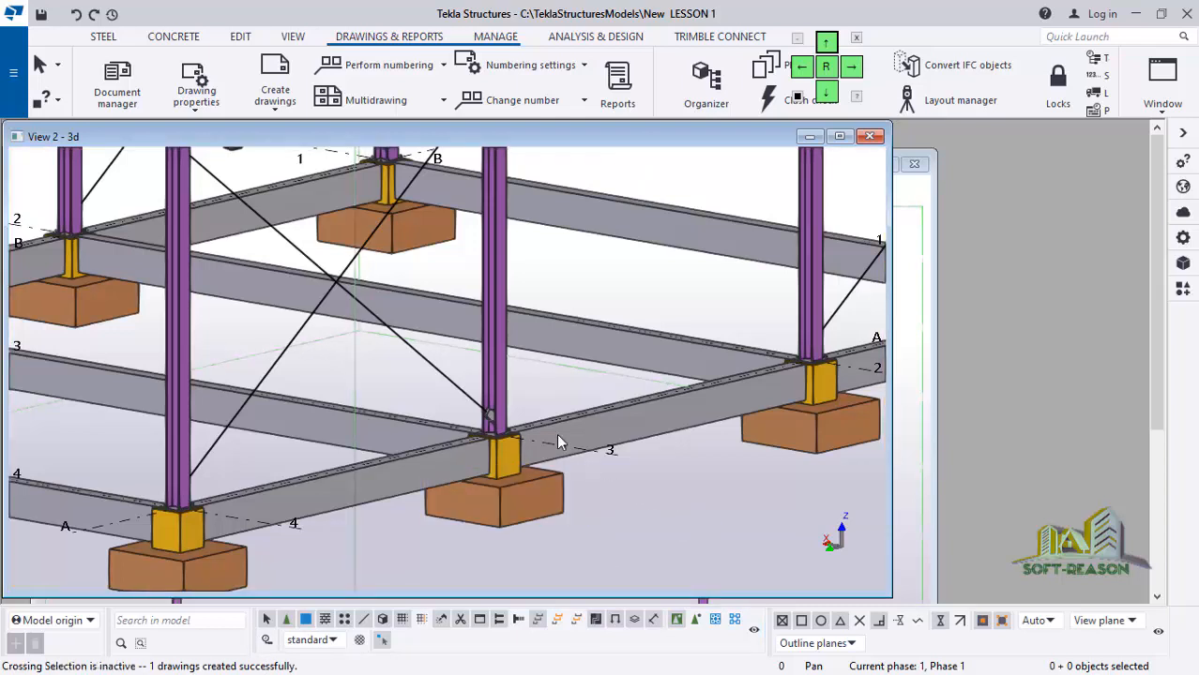
Step: Open the footing's cast unit drawing FP.1 - 1 from the Document manager, listing only cast unit drawings, and close the manager
click(117, 98)
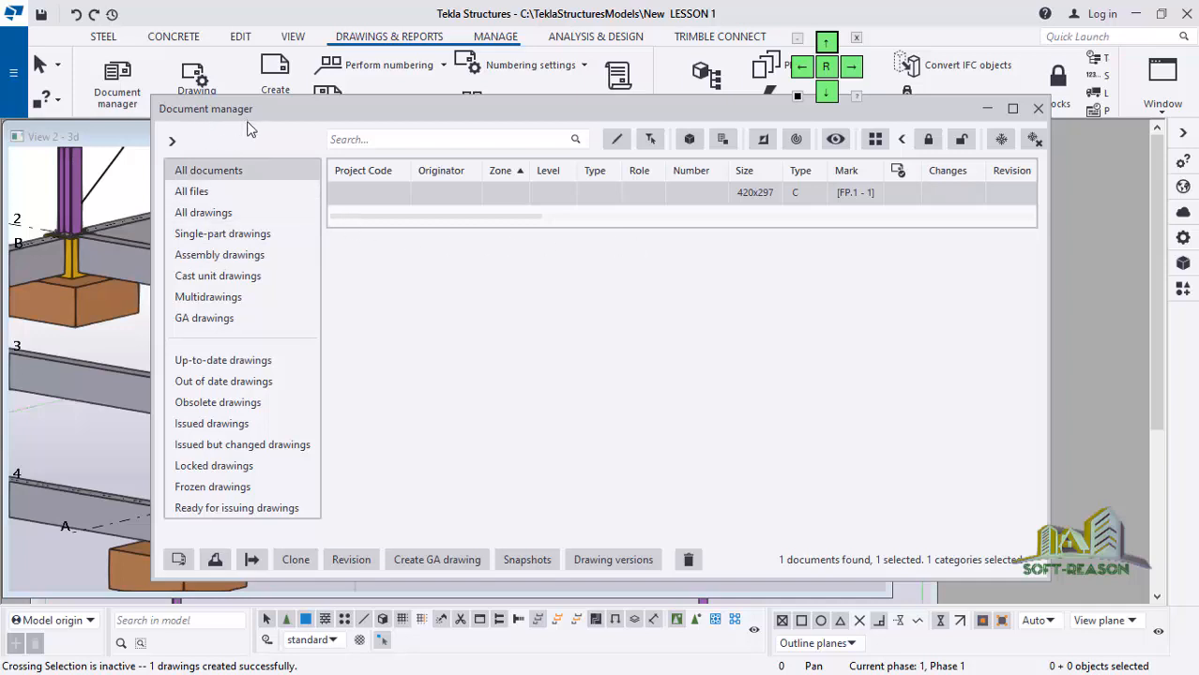
click(219, 281)
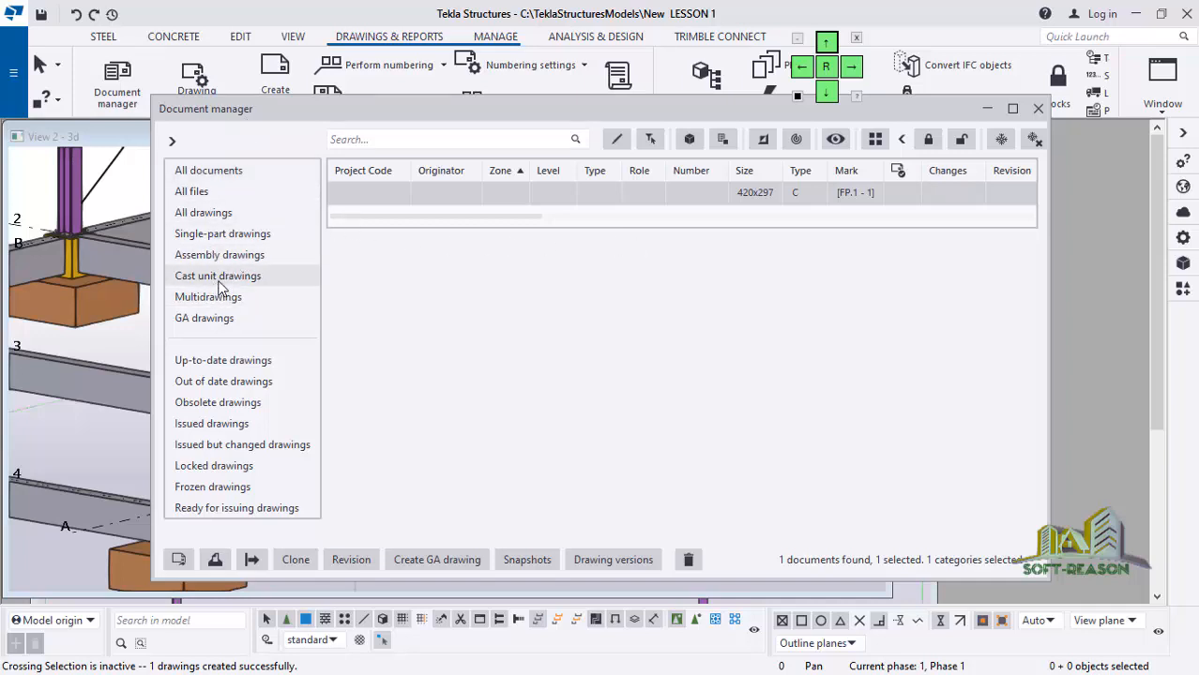
double_click(711, 199)
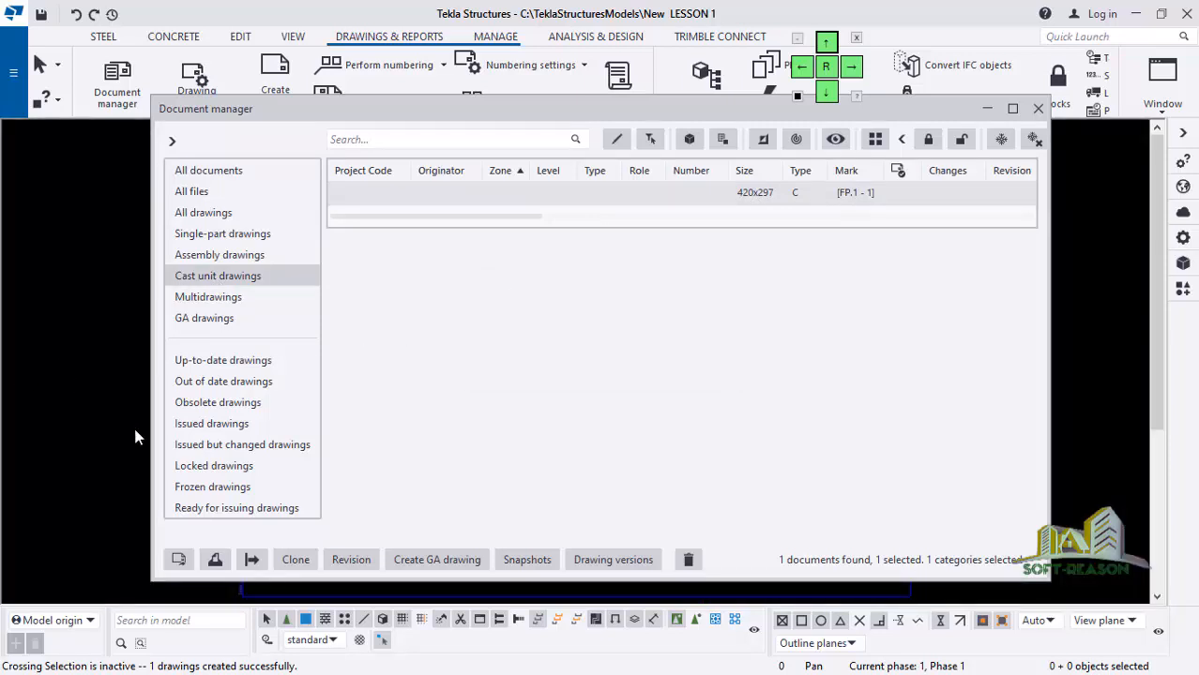
click(1038, 110)
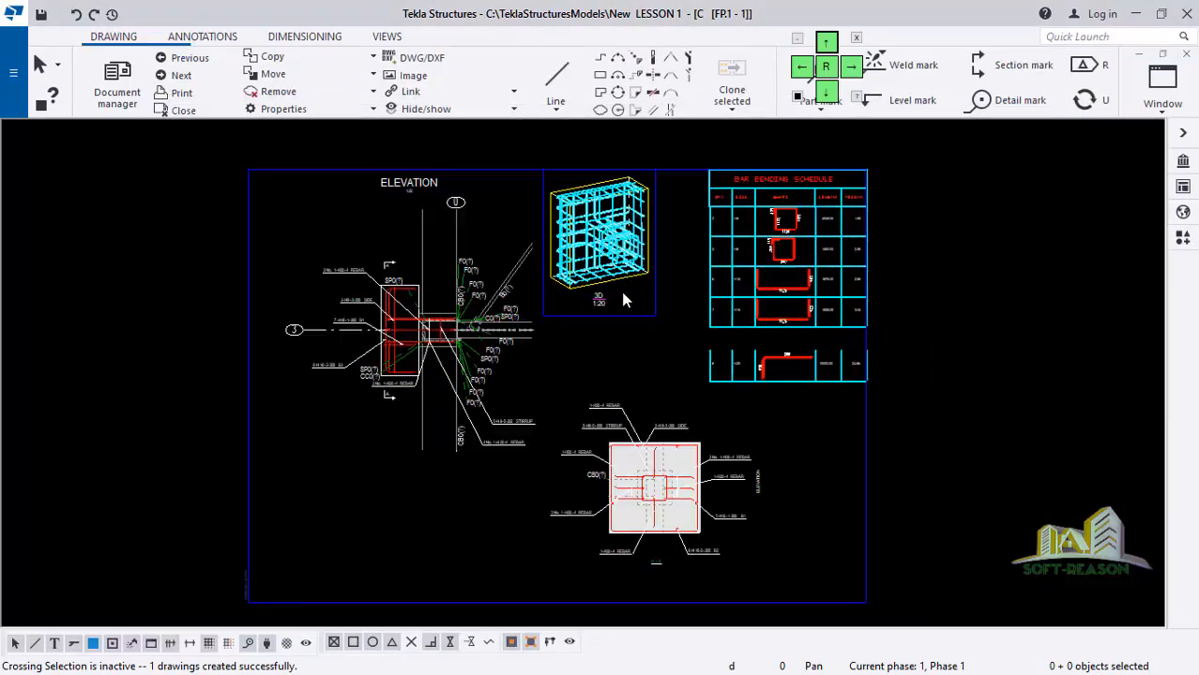
Step: Examine the quantity, size, shape, length and weight columns for each rebar row of the bar bending schedule
scroll(623, 294, up, 1)
scroll(387, 455, down, 1)
scroll(741, 296, up, 2)
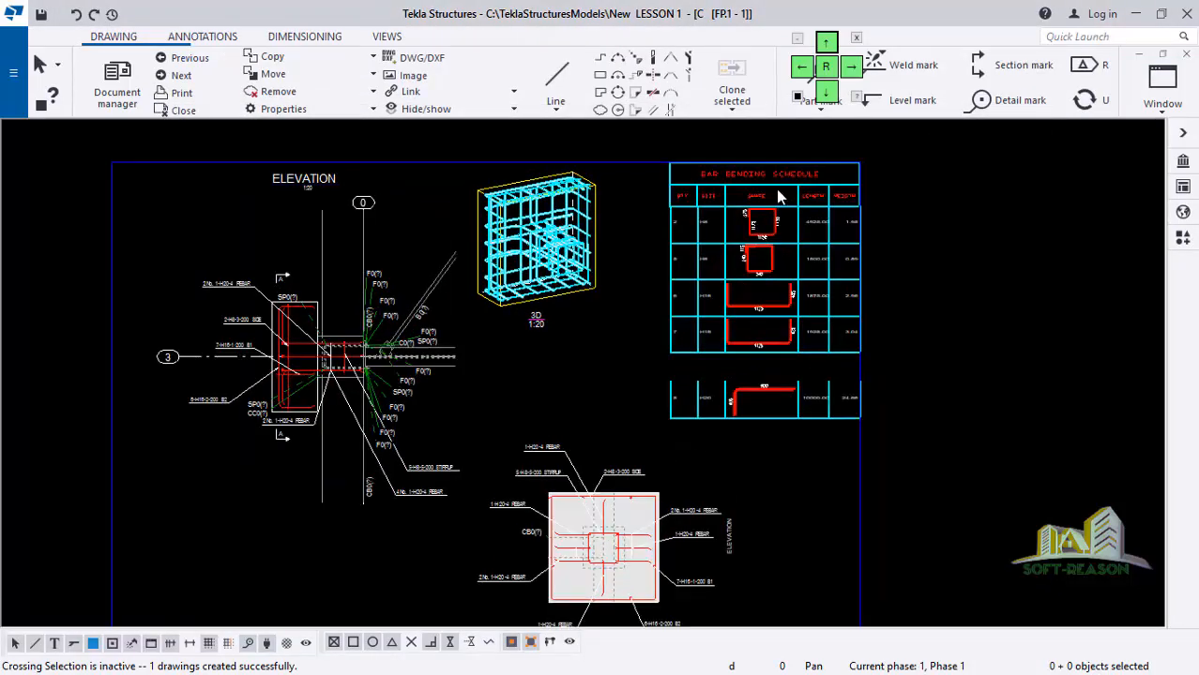
scroll(779, 197, up, 2)
scroll(879, 392, up, 1)
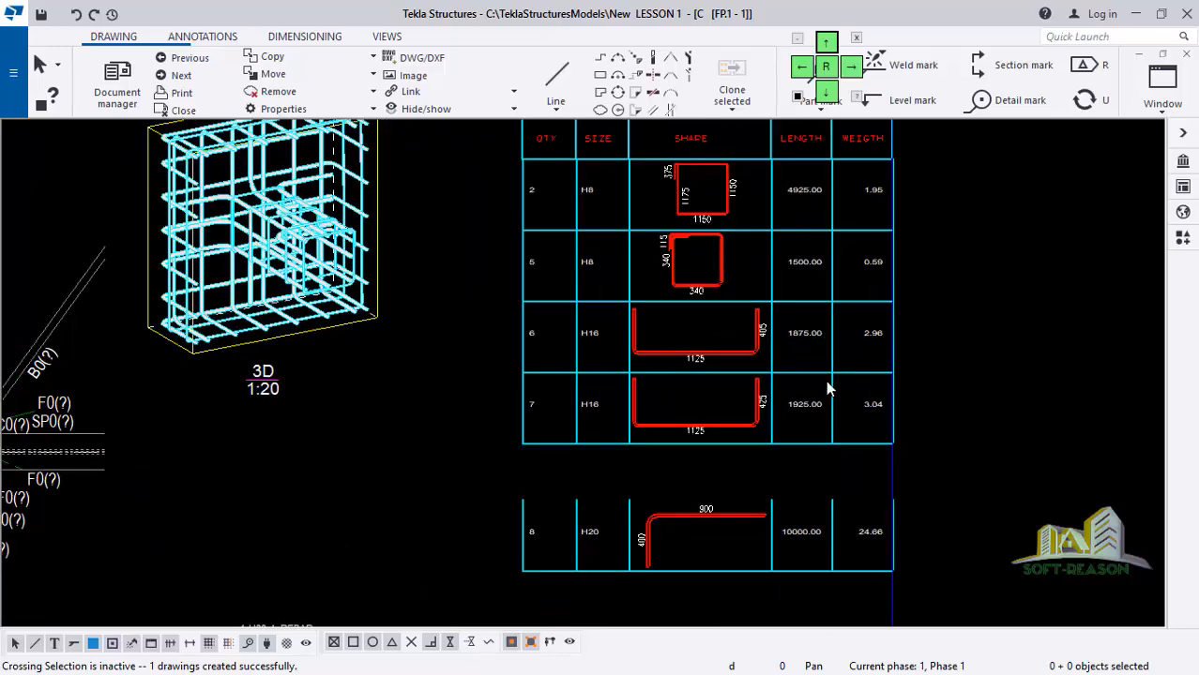
scroll(526, 307, down, 2)
scroll(698, 342, up, 1)
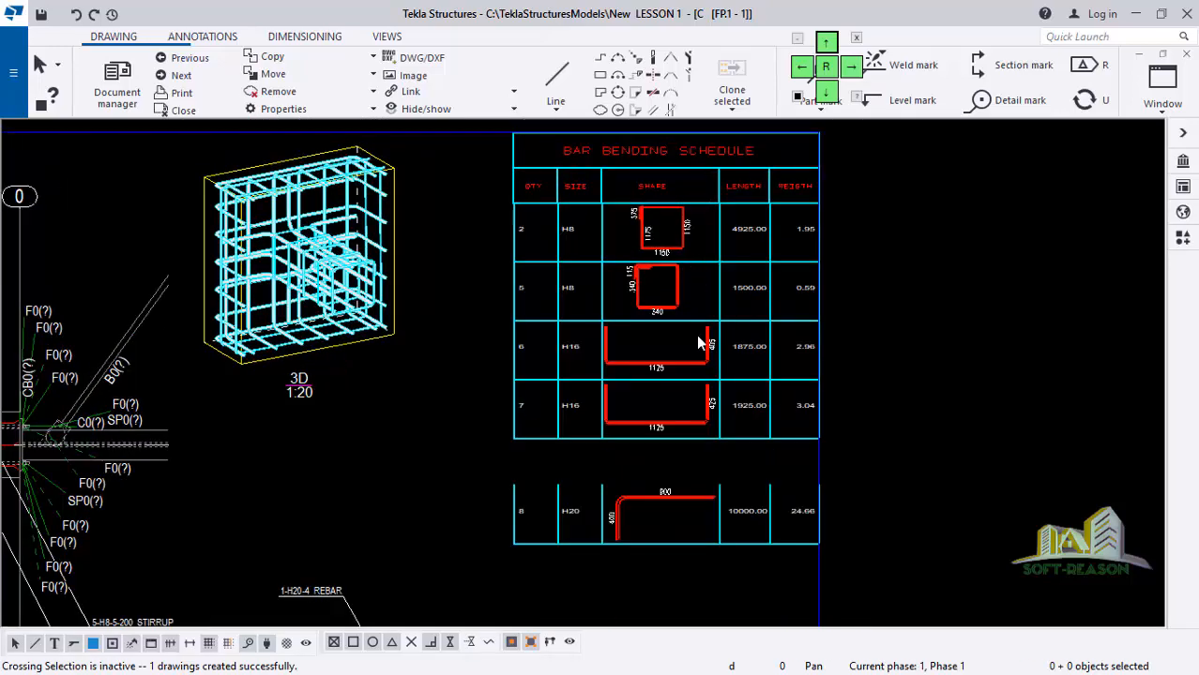
scroll(582, 312, up, 2)
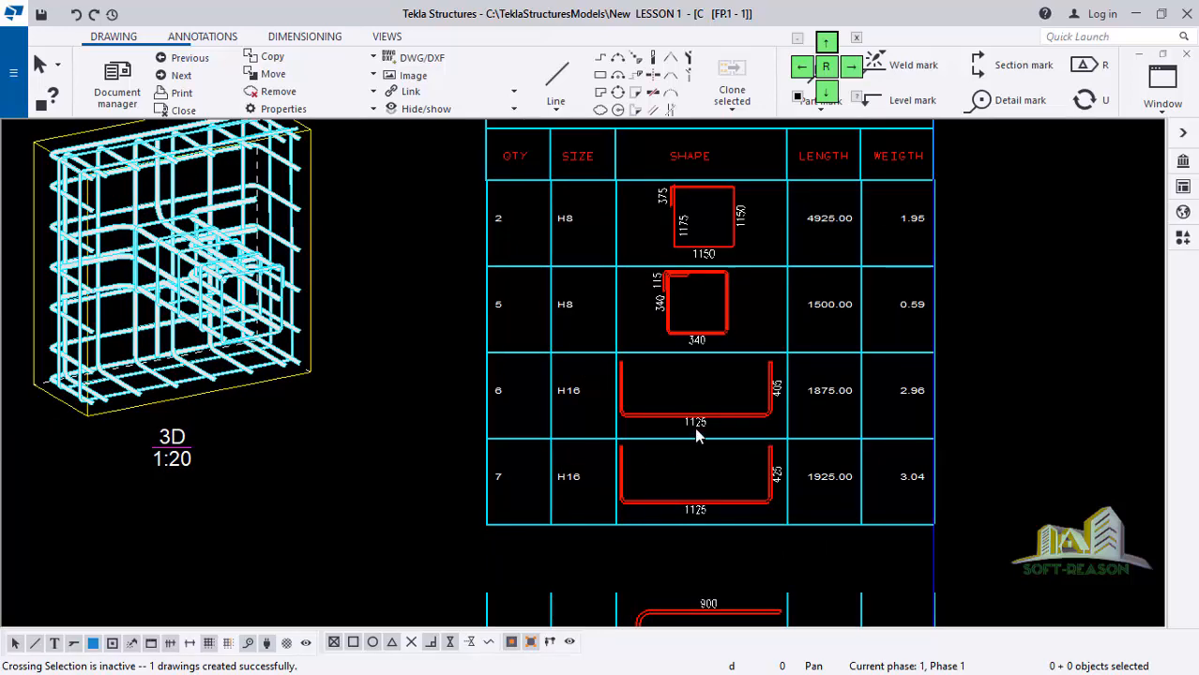
scroll(671, 284, down, 2)
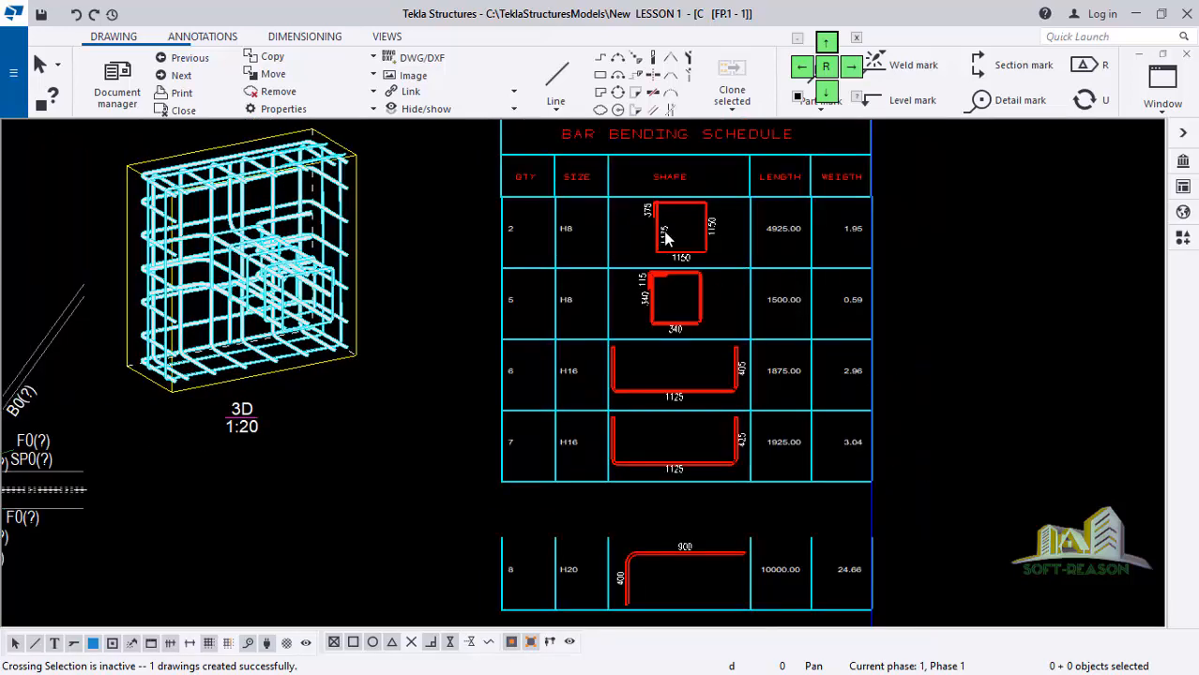
scroll(685, 283, up, 1)
scroll(686, 284, up, 1)
scroll(562, 287, down, 1)
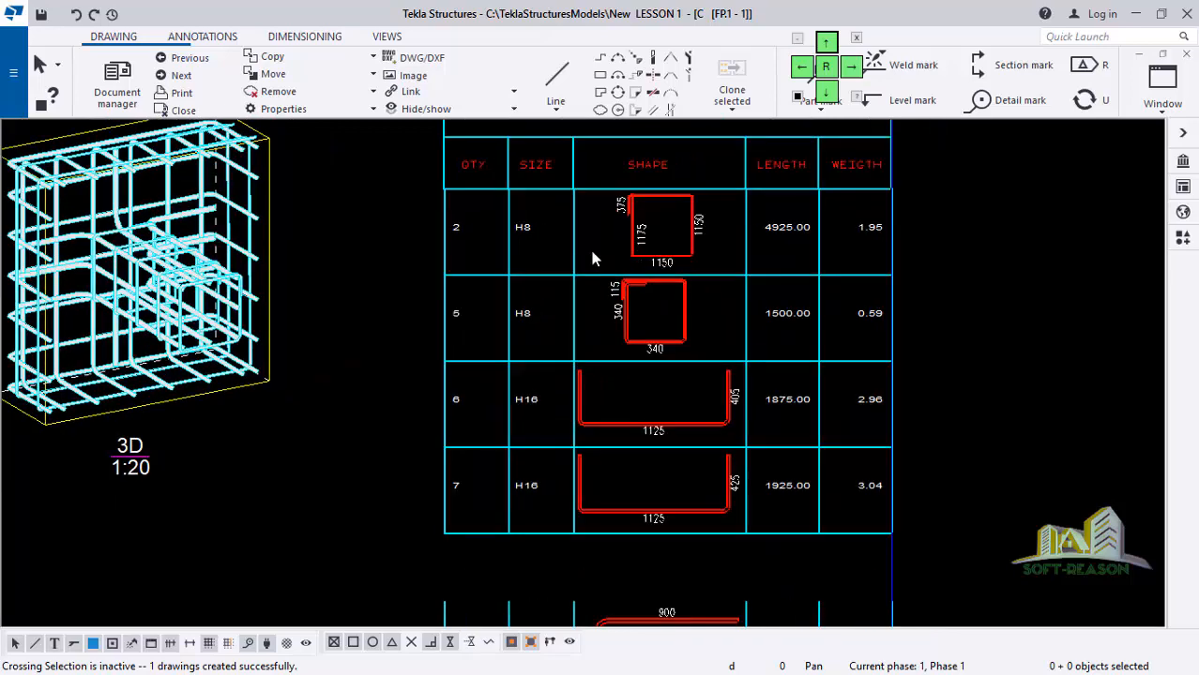
scroll(577, 338, down, 2)
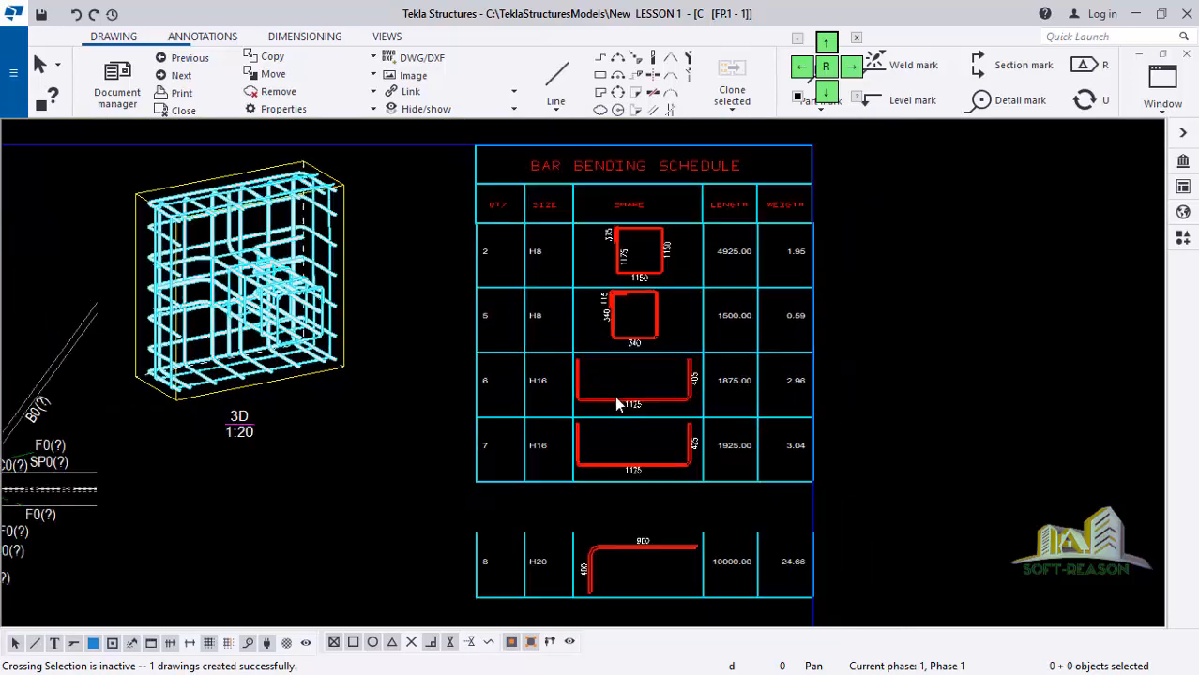
scroll(610, 549, up, 2)
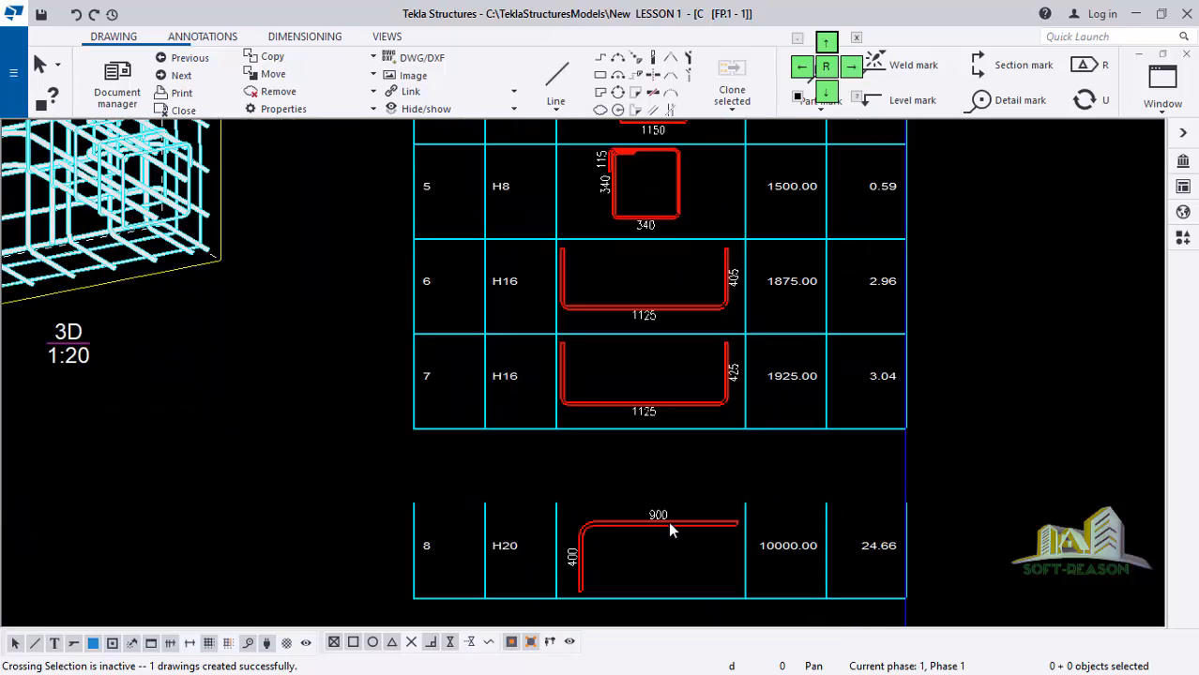
scroll(656, 531, down, 2)
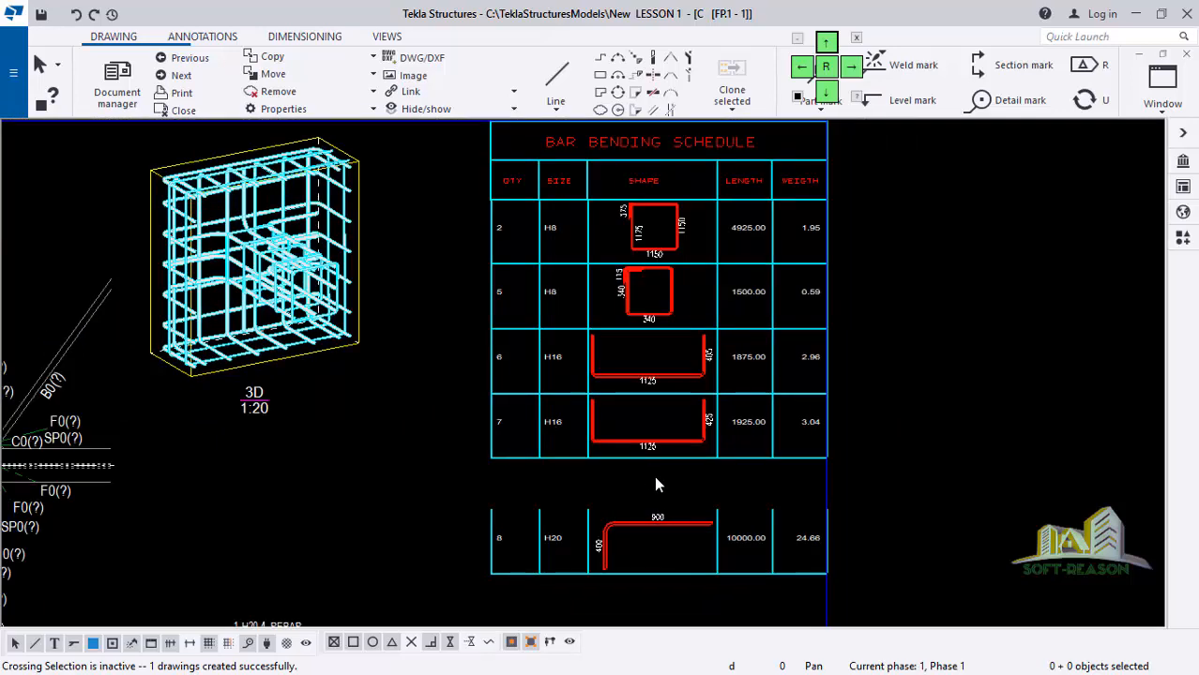
scroll(646, 524, up, 3)
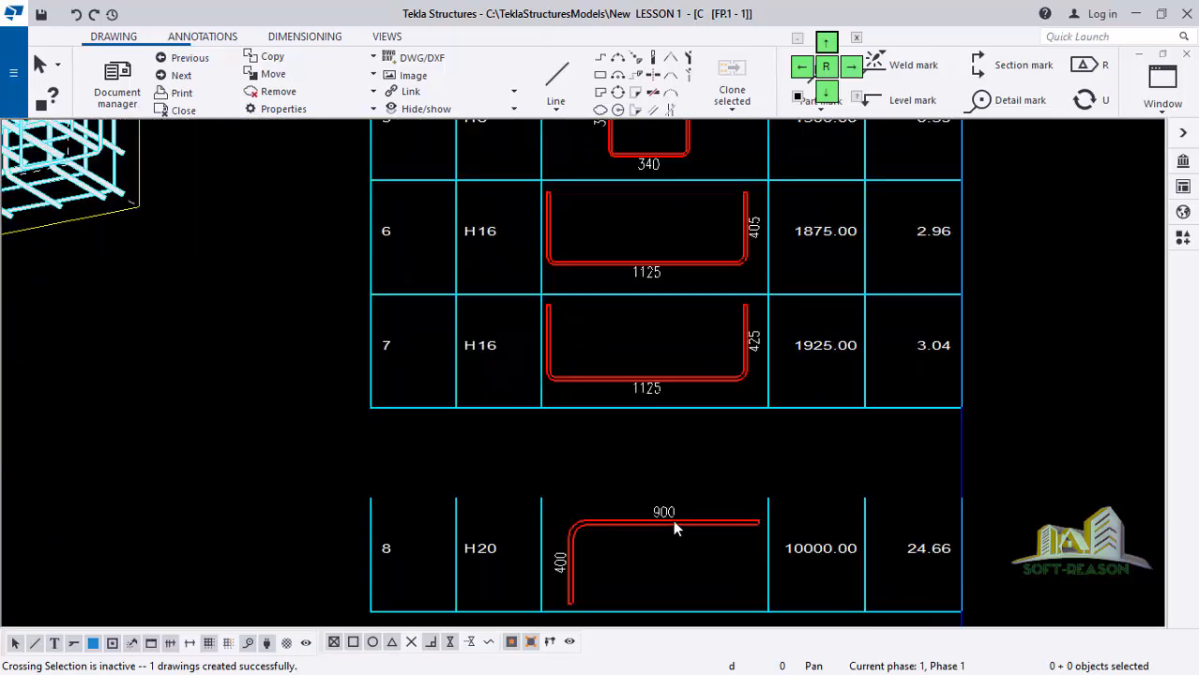
scroll(597, 574, down, 3)
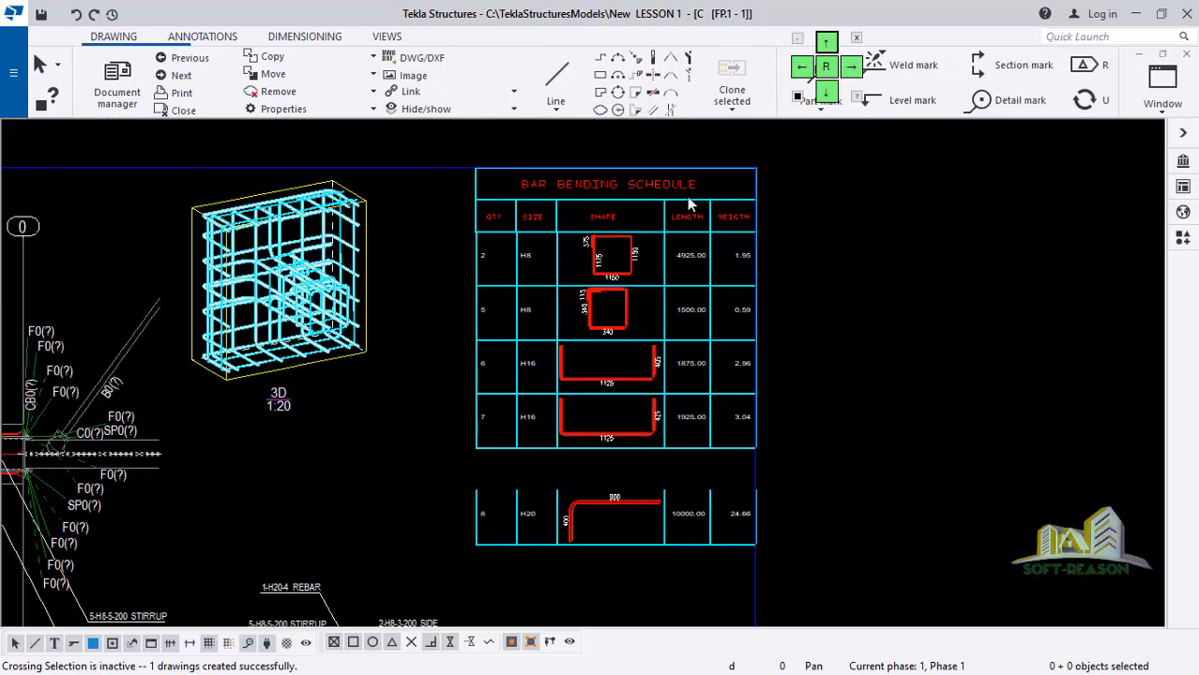
scroll(728, 297, up, 1)
scroll(728, 297, up, 1)
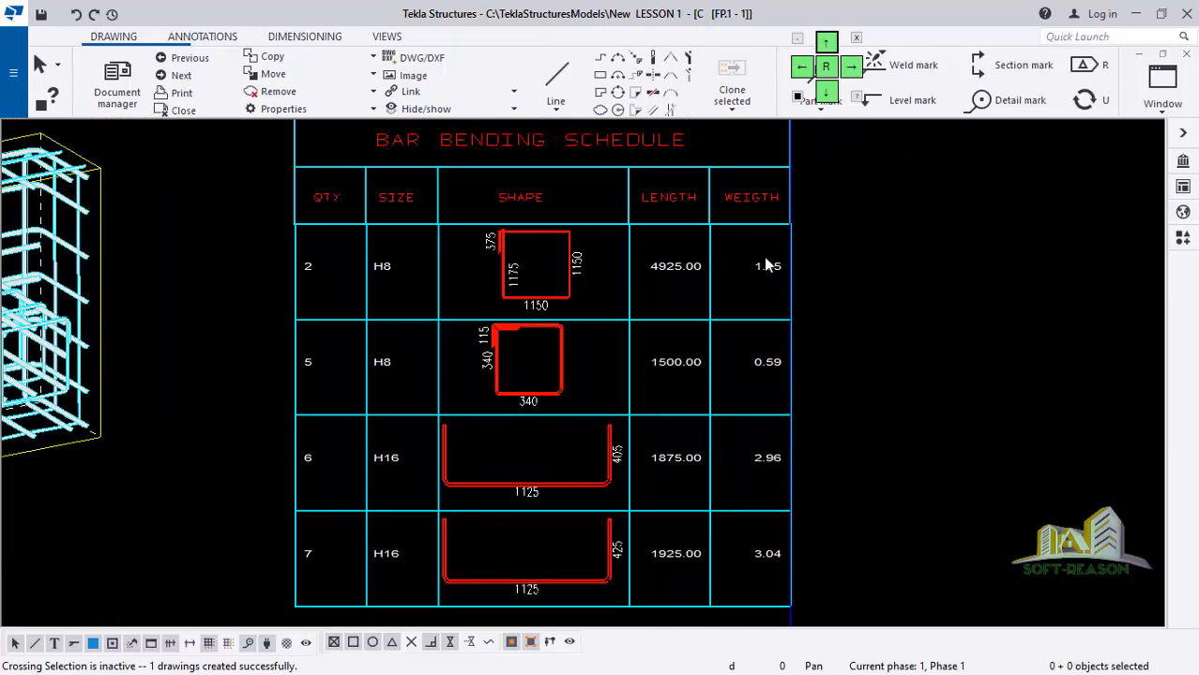
scroll(765, 263, up, 1)
scroll(732, 240, down, 1)
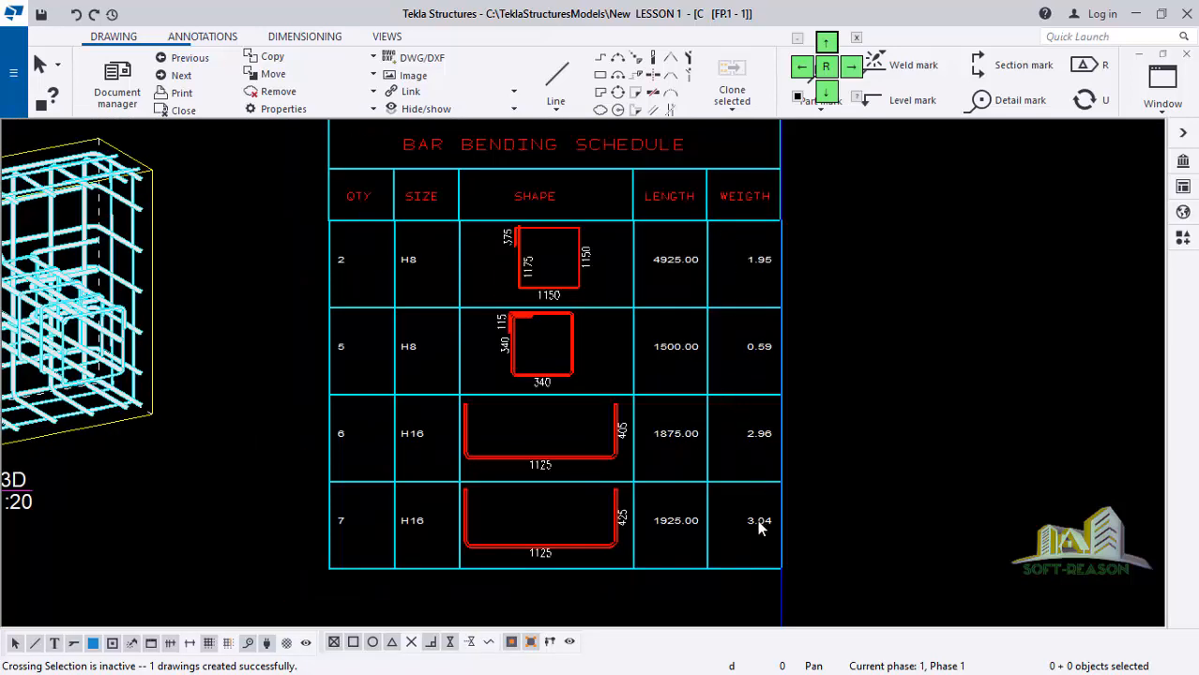
scroll(681, 257, down, 4)
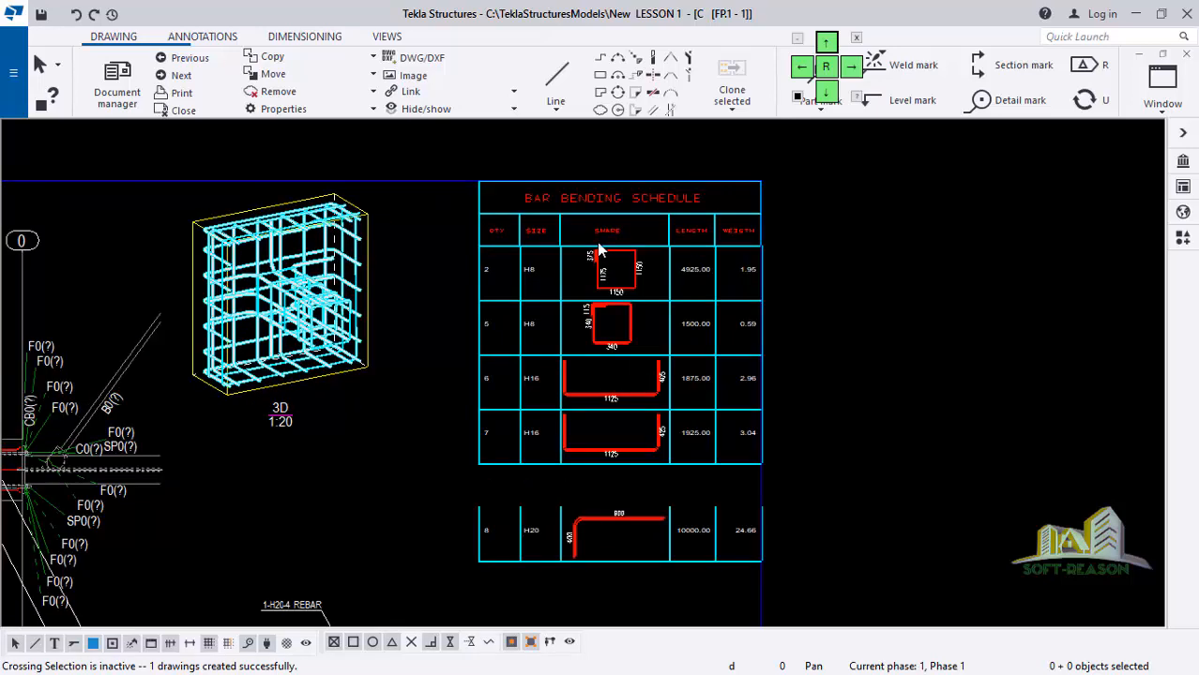
Step: Review how the elevation, 3D view, section and bar bending schedule are arranged on the drawing sheet
scroll(601, 251, down, 4)
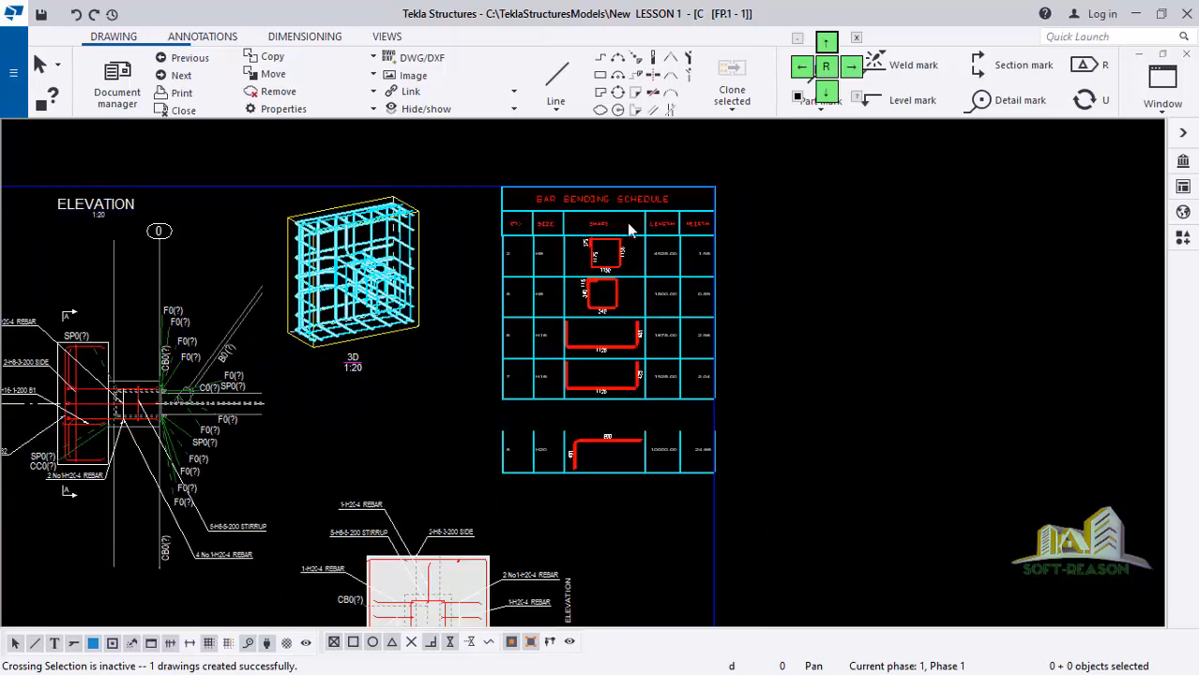
scroll(389, 370, down, 3)
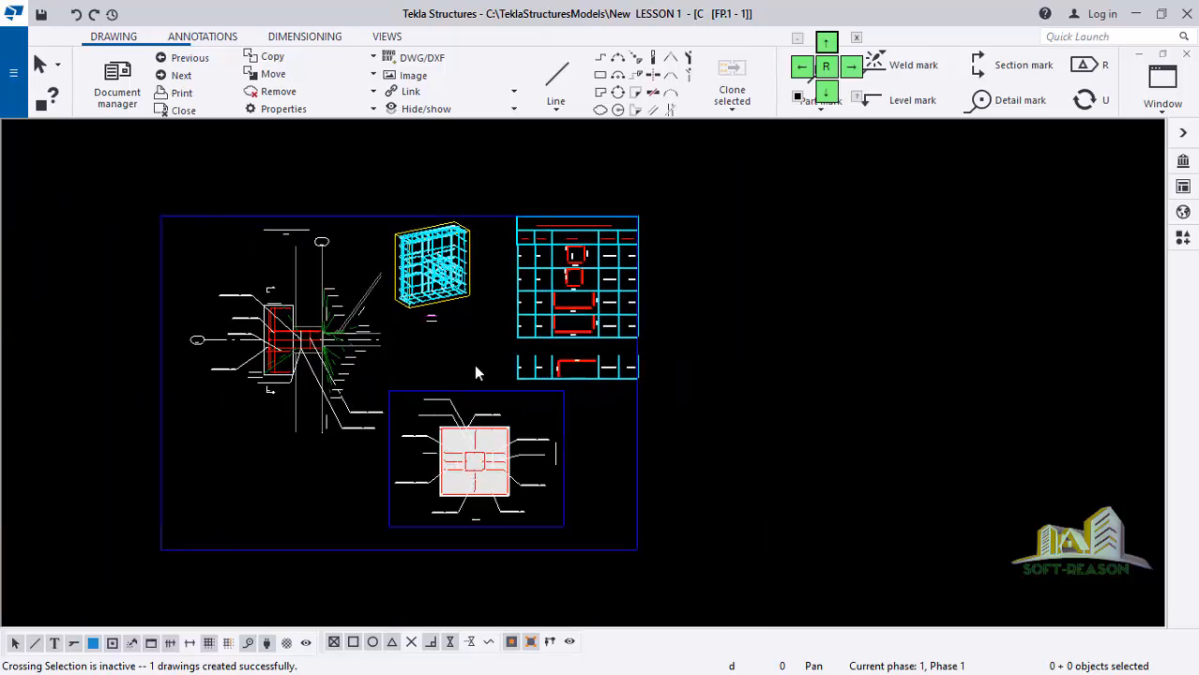
scroll(475, 373, up, 1)
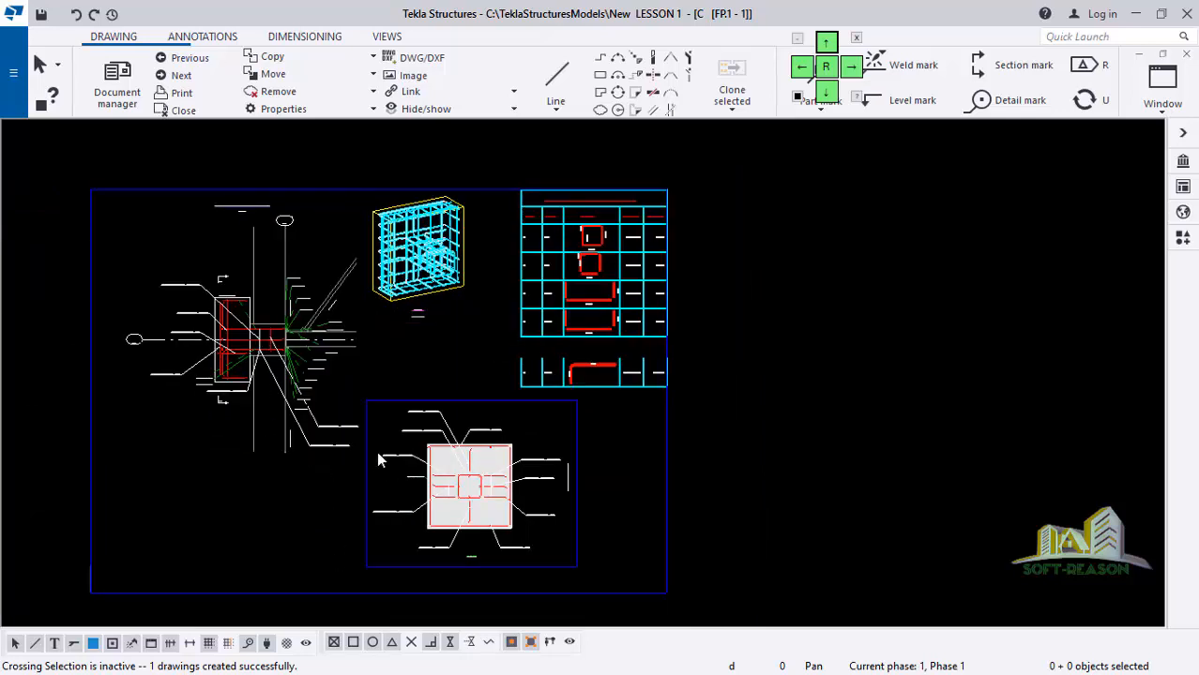
scroll(487, 266, up, 2)
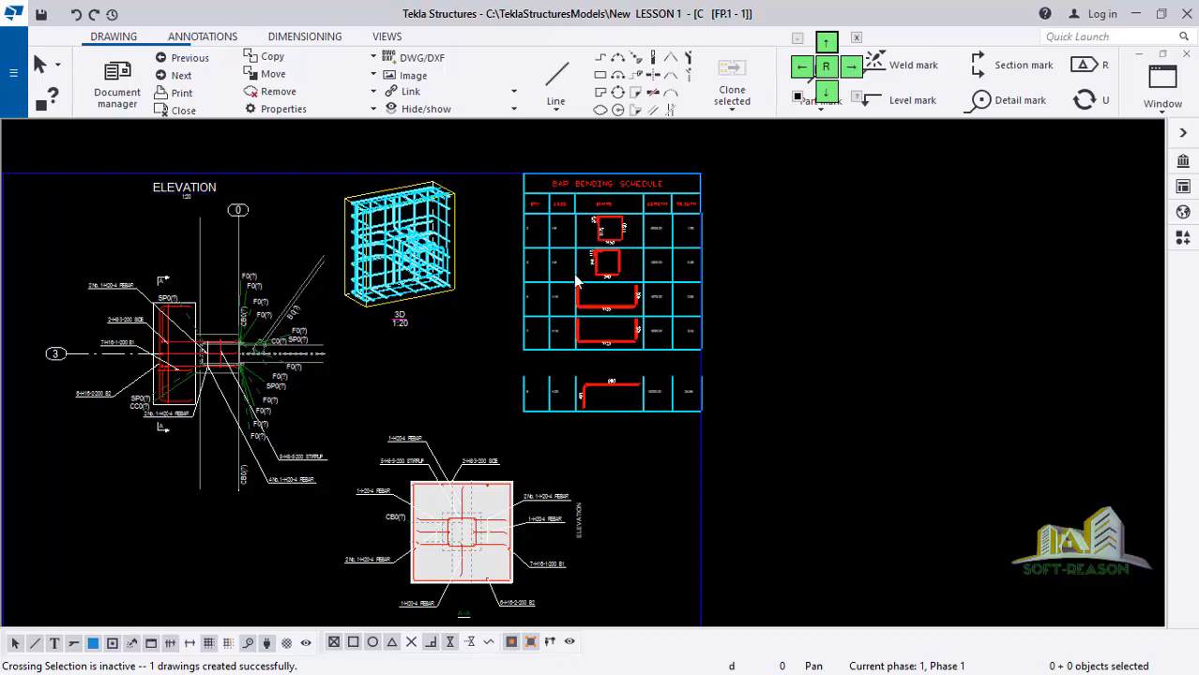
scroll(612, 248, up, 1)
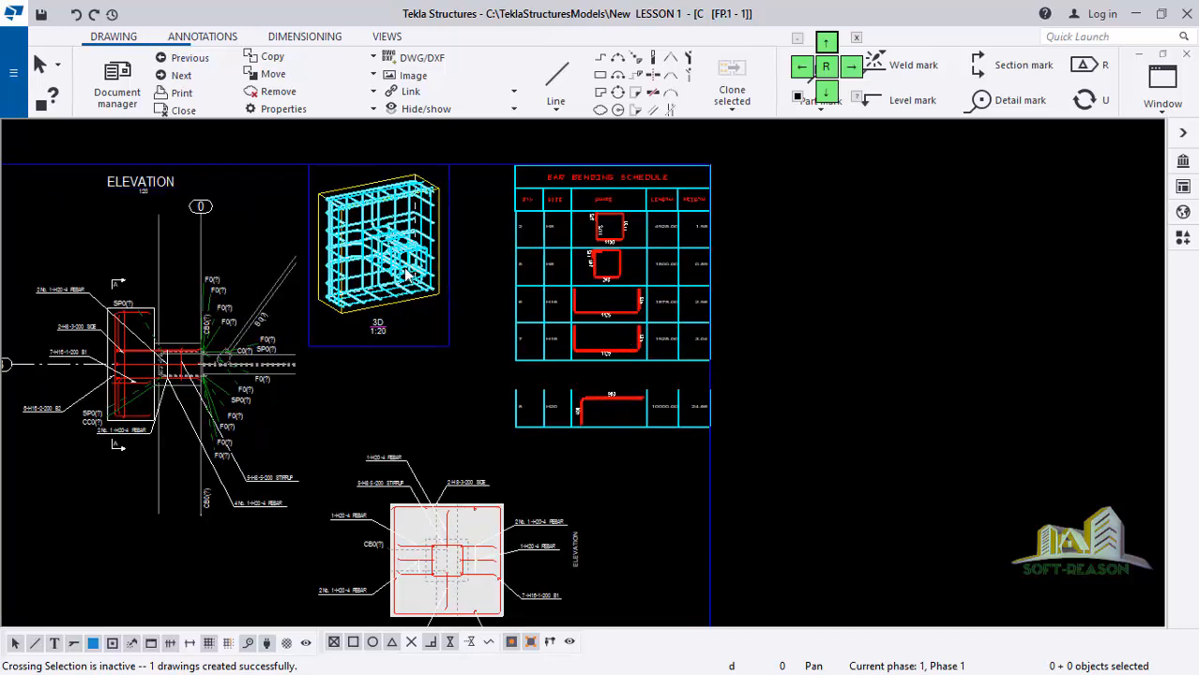
scroll(474, 375, down, 1)
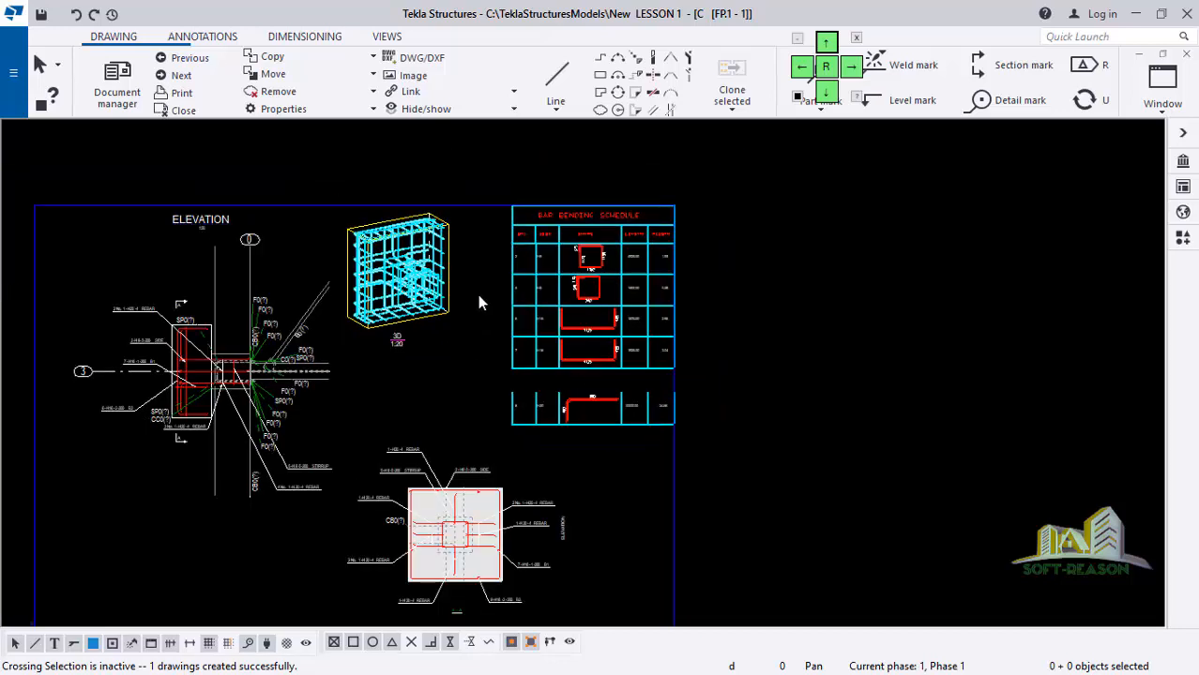
scroll(477, 294, down, 1)
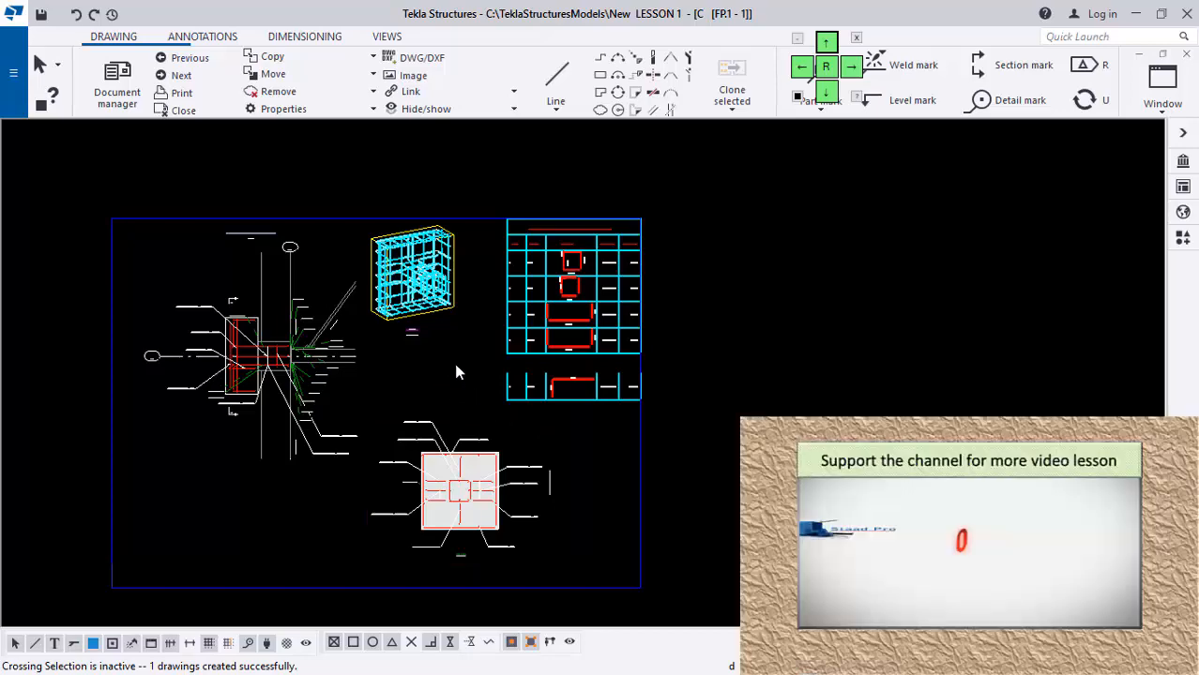
scroll(519, 385, up, 1)
scroll(519, 385, up, 2)
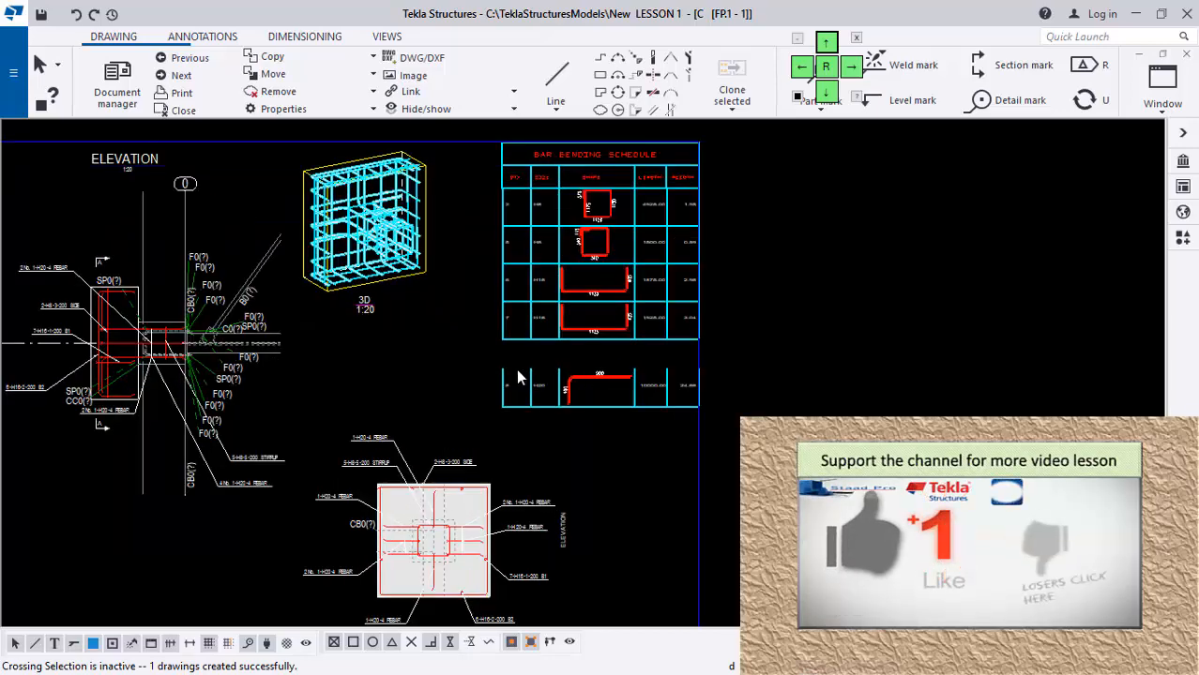
scroll(569, 439, down, 1)
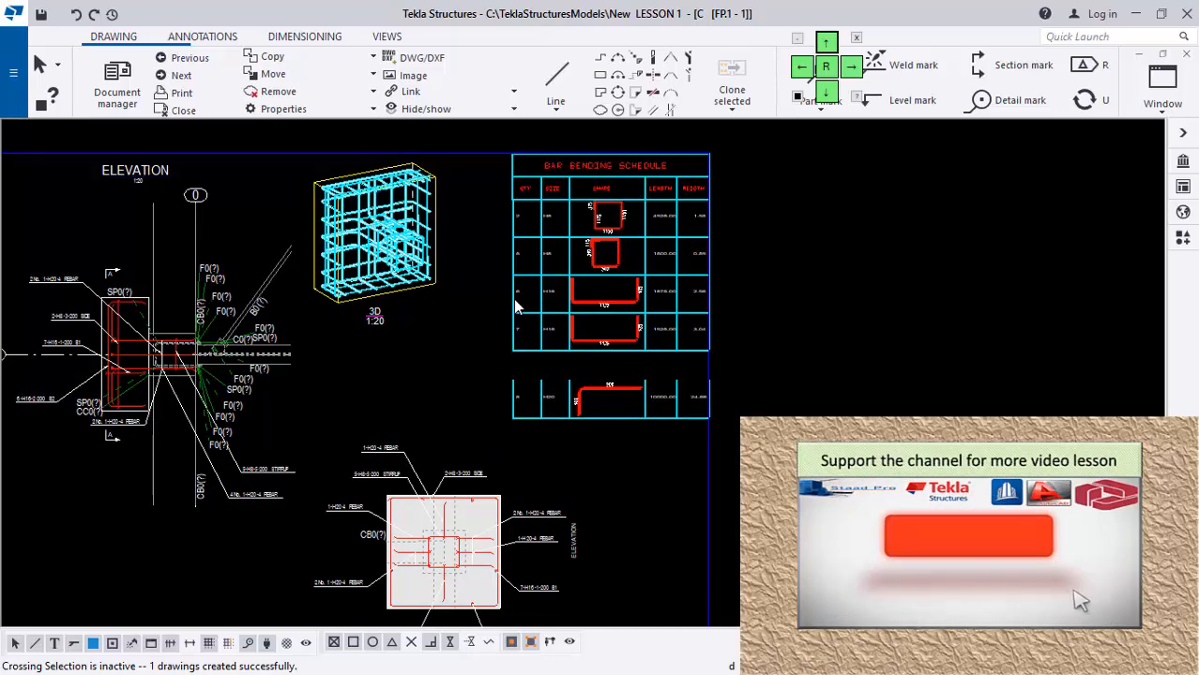
scroll(526, 300, up, 3)
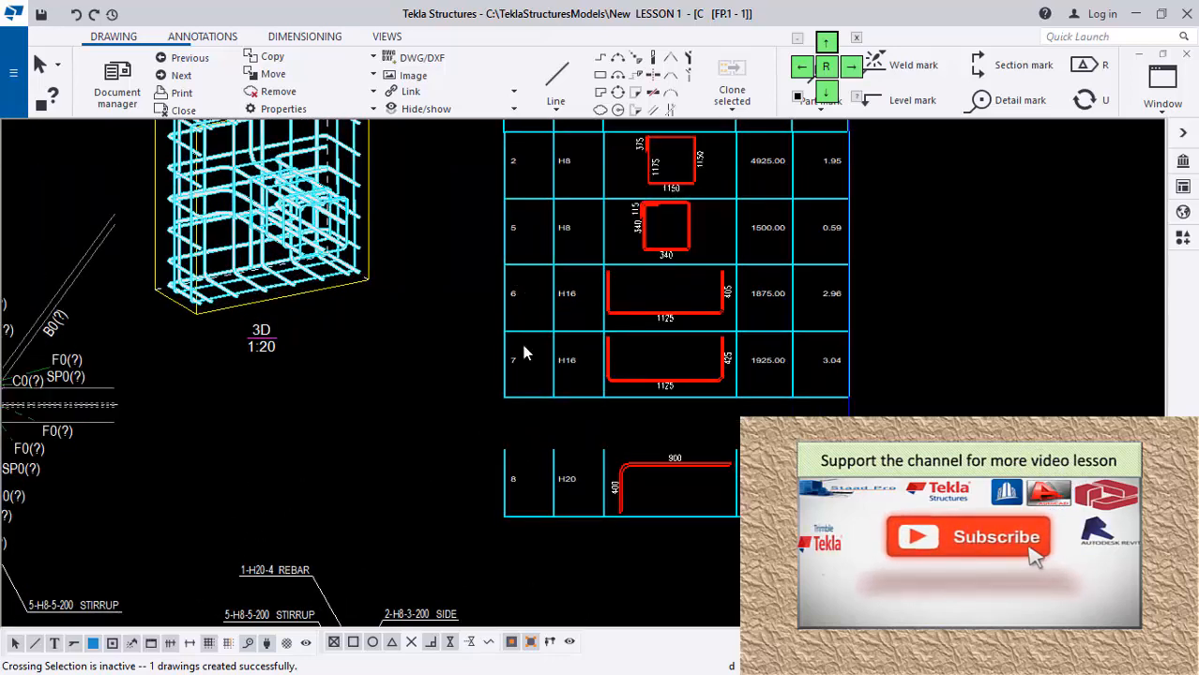
scroll(524, 347, down, 1)
scroll(647, 305, up, 1)
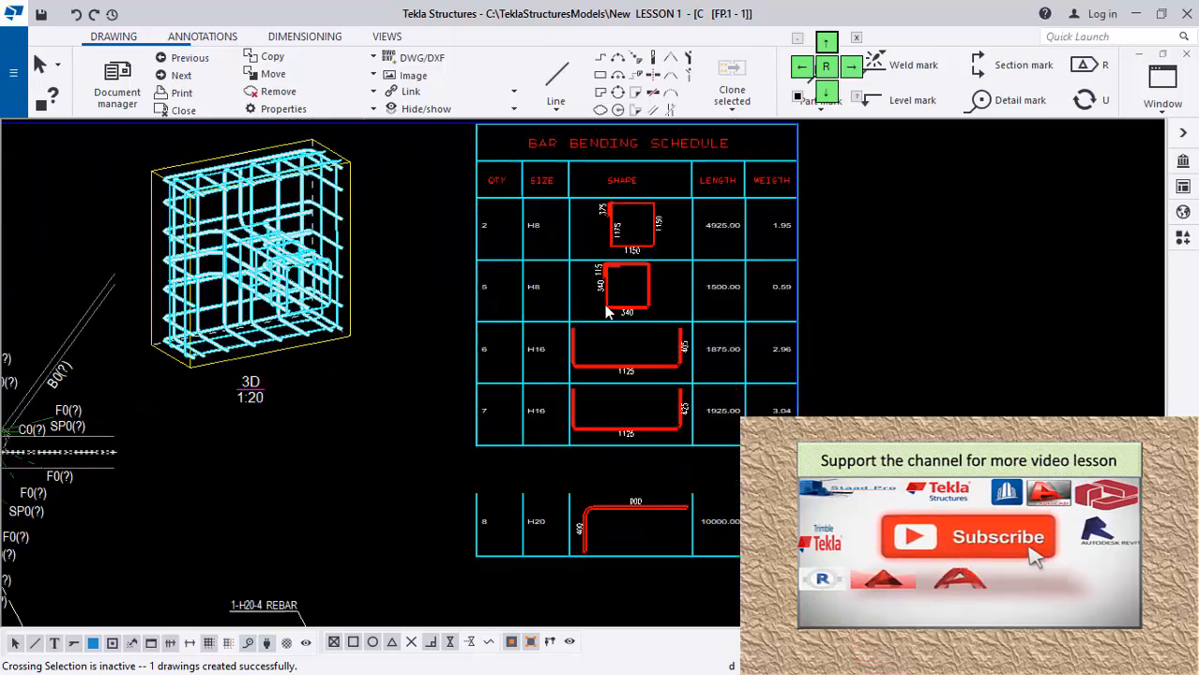
scroll(605, 282, down, 2)
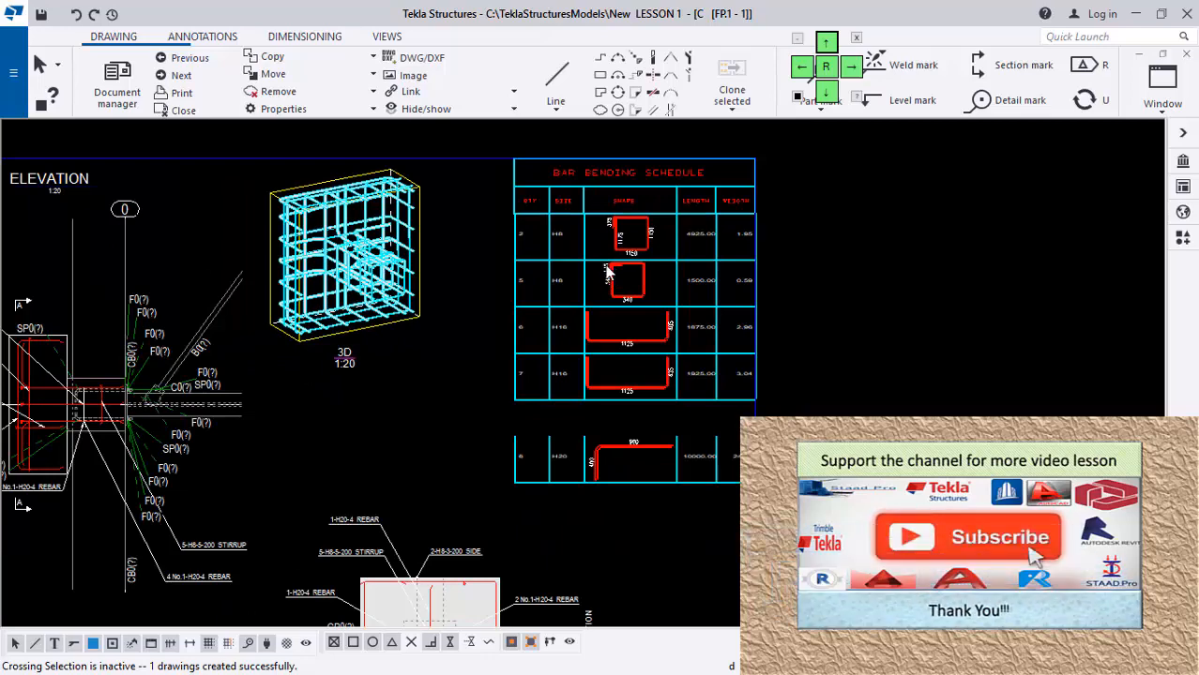
scroll(513, 251, down, 2)
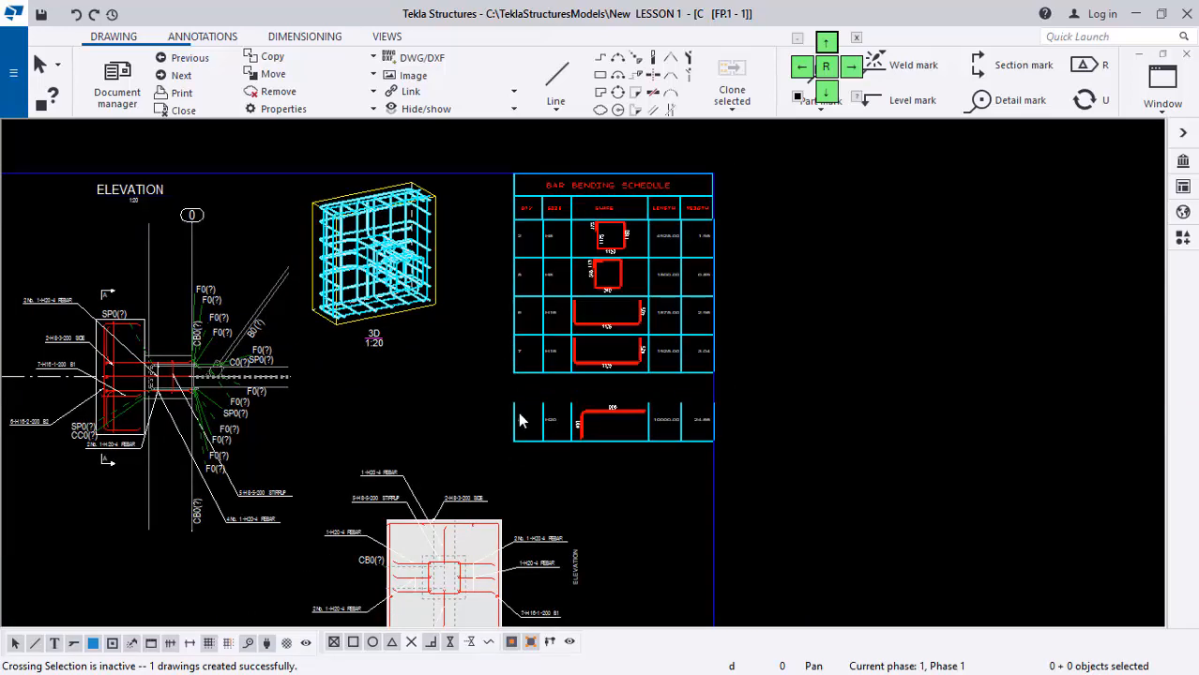
scroll(554, 428, up, 1)
scroll(547, 439, up, 1)
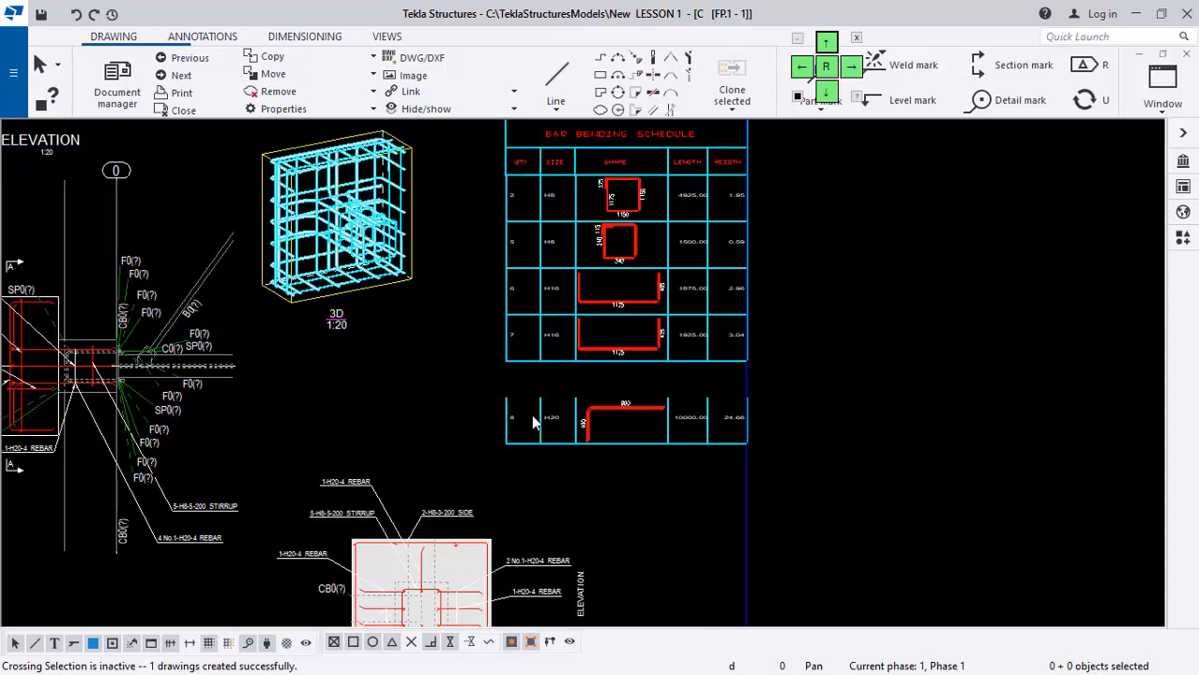